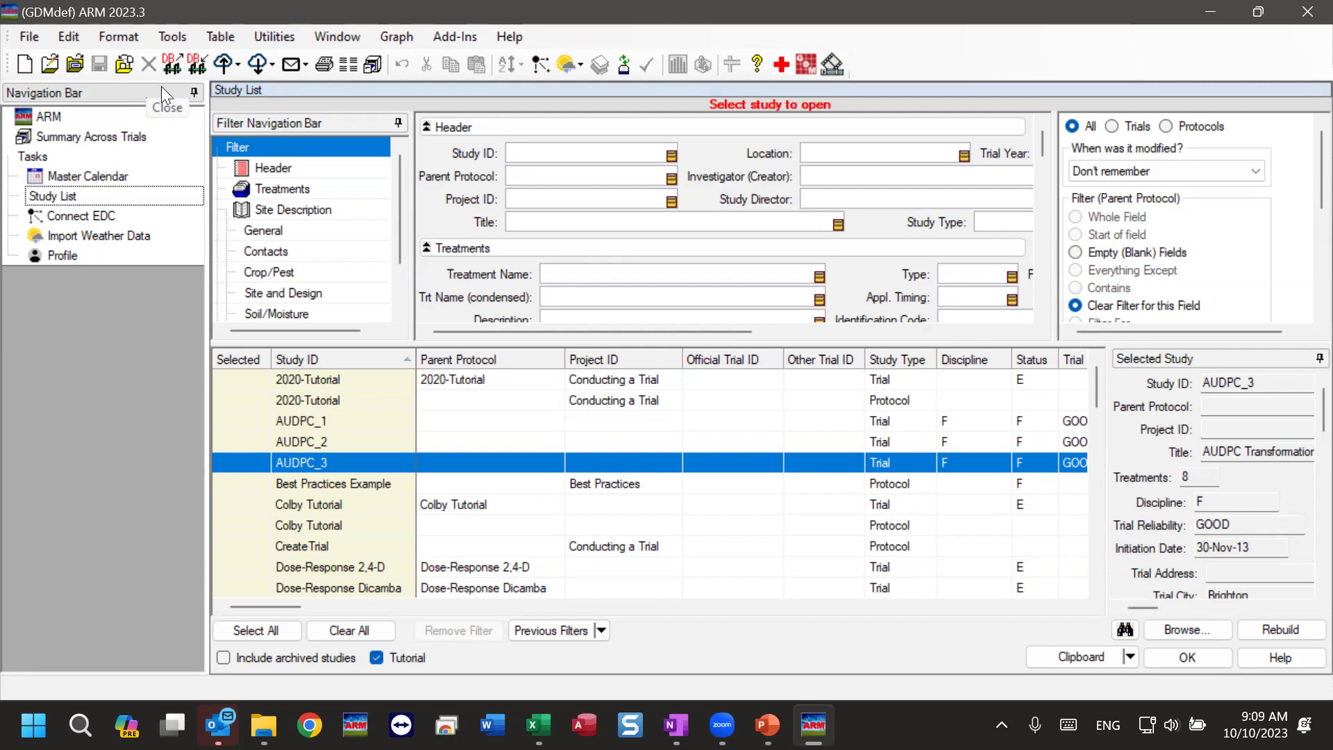
# Set the Navigation Bar to auto-hide so the study list gets more width
pyautogui.click(30, 38)
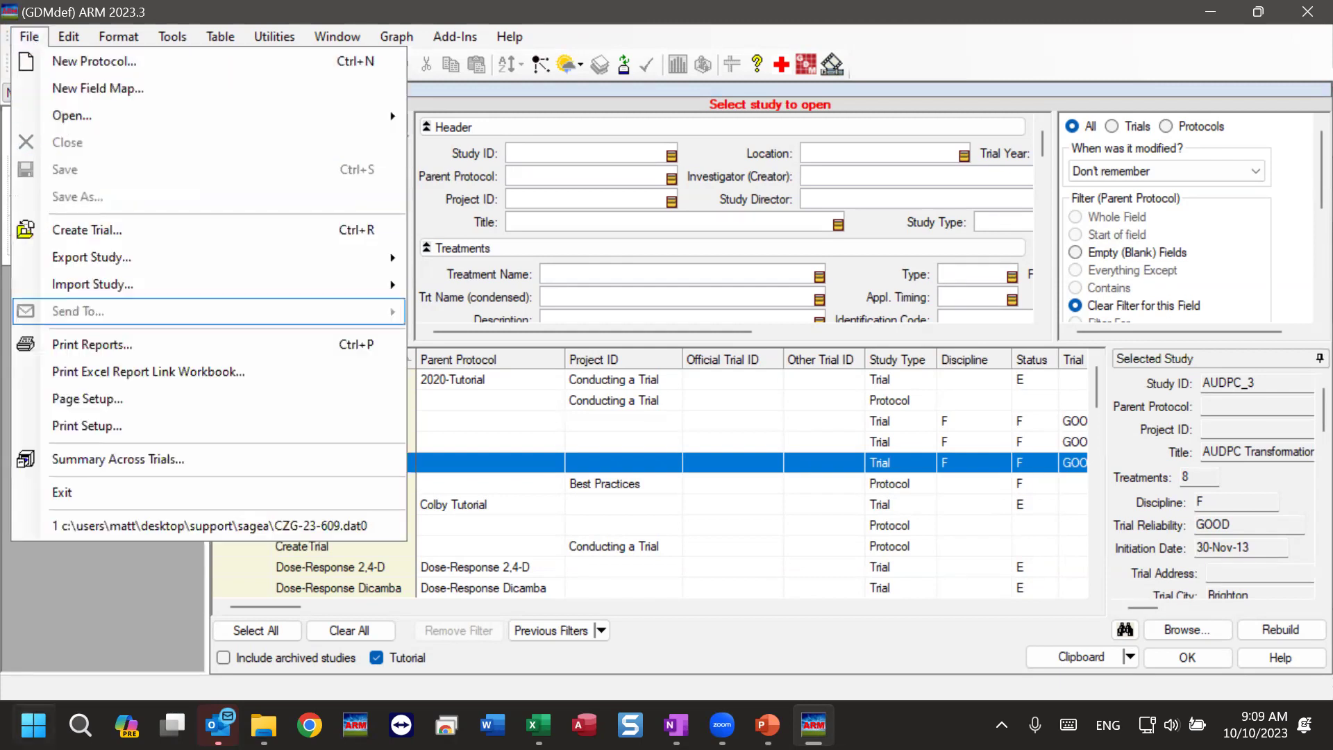
pyautogui.click(138, 599)
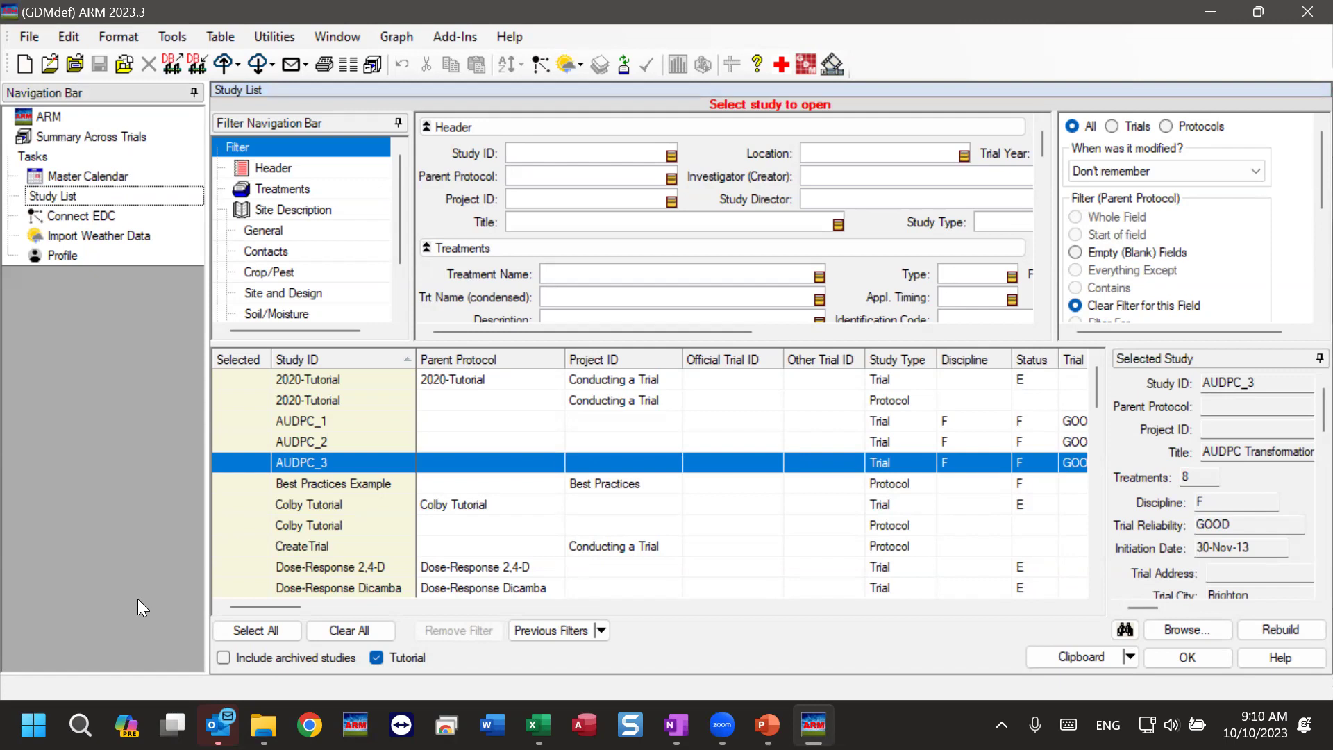
pyautogui.click(194, 93)
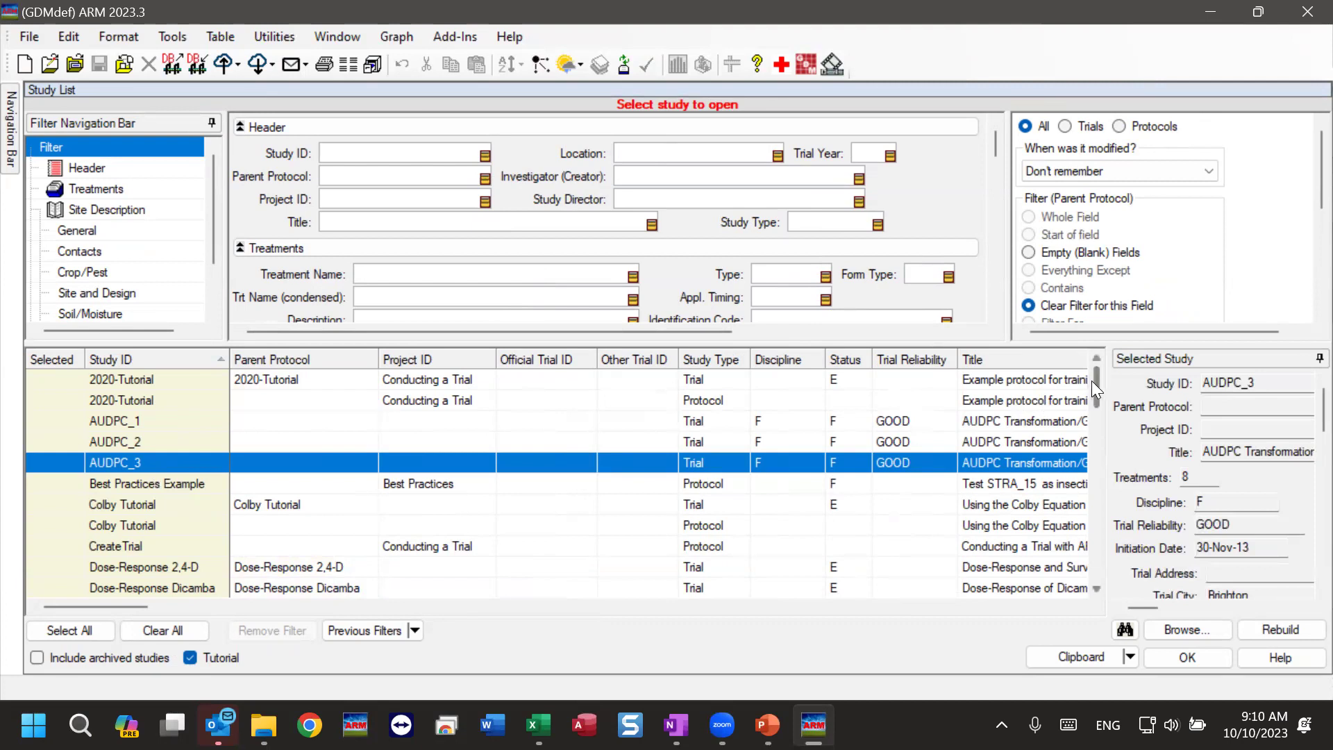
# Filter the tutorial study list to studies whose Study ID matches *ST-Exam*
pyautogui.moveTo(1097, 383)
pyautogui.mouseDown()
pyautogui.moveTo(1093, 414)
pyautogui.moveTo(1094, 381)
pyautogui.mouseUp()
pyautogui.moveTo(1097, 379)
pyautogui.mouseDown()
pyautogui.moveTo(1081, 558)
pyautogui.moveTo(1095, 375)
pyautogui.mouseUp()
pyautogui.click(401, 152)
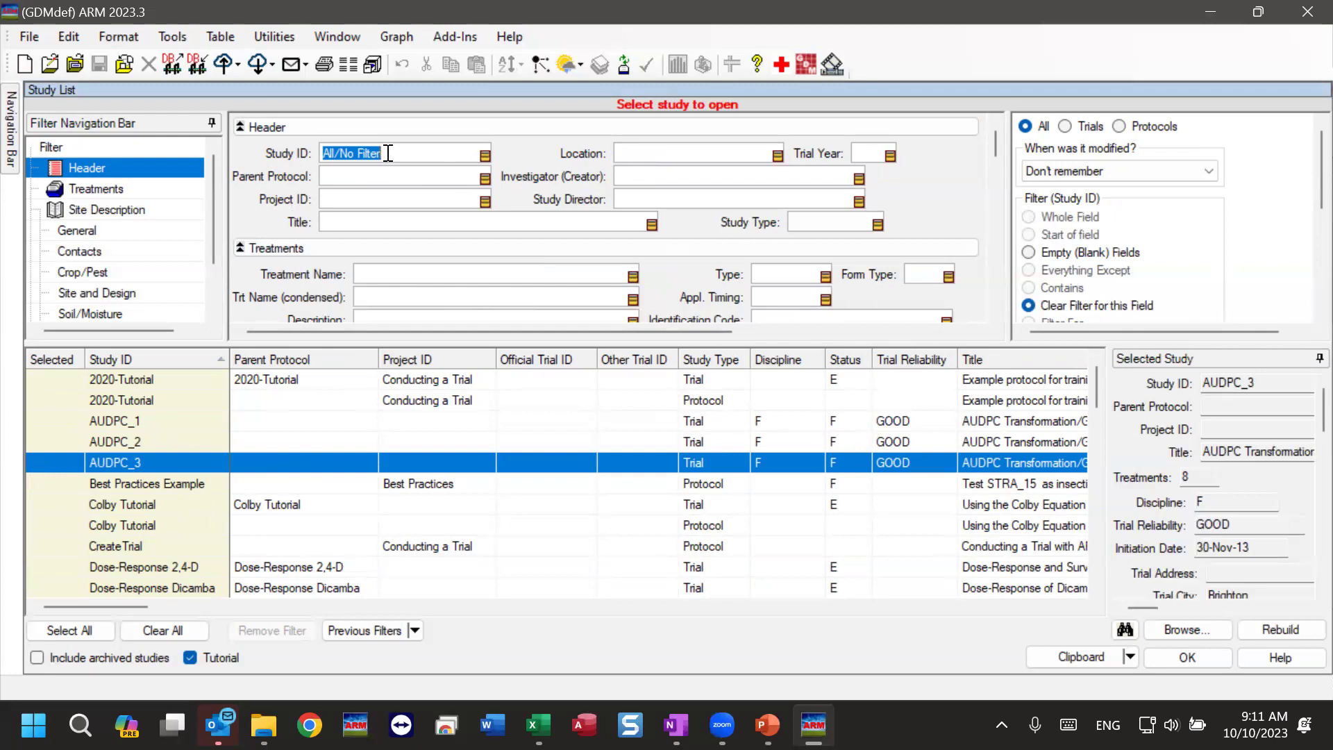
pyautogui.write('*ST-Exam*')
pyautogui.moveTo(329, 152); pyautogui.dragTo(321, 151)
pyautogui.click(401, 152)
pyautogui.press('BackSpace')
pyautogui.write('*')
pyautogui.press('Return')
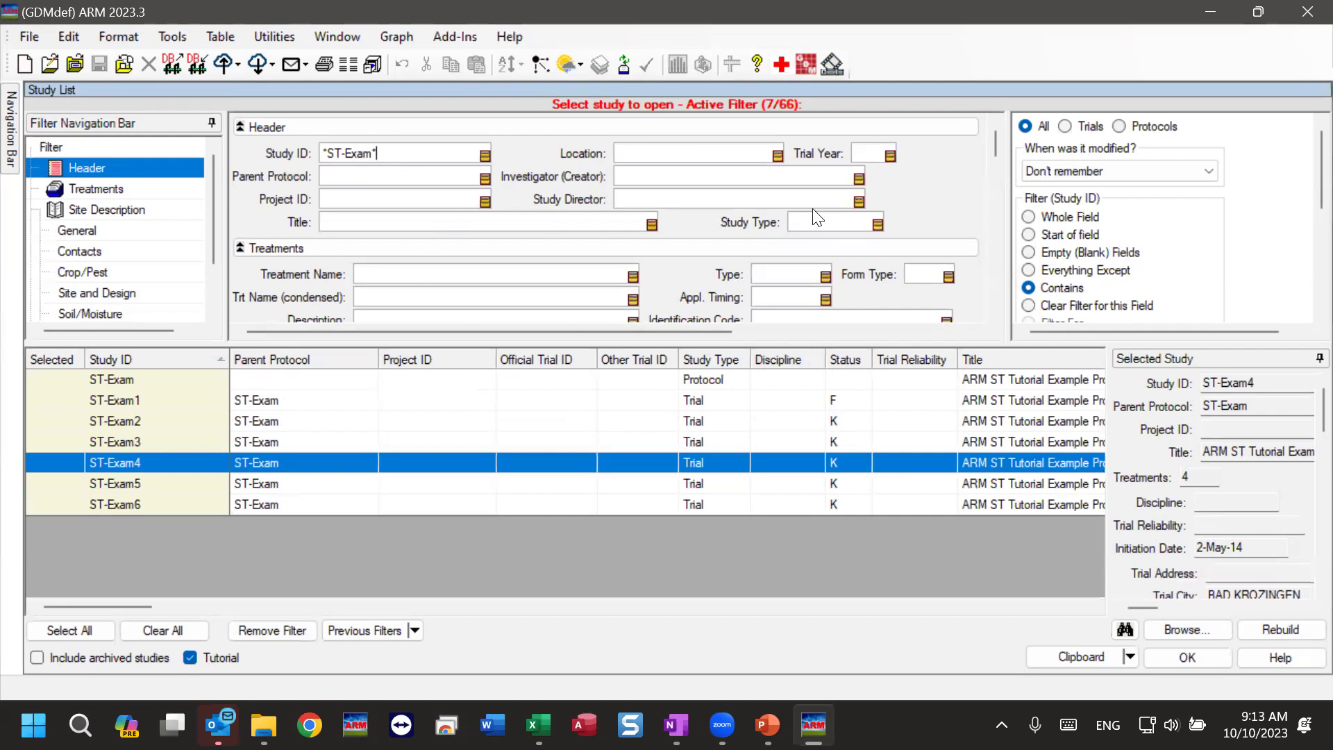
# Check which trial years are offered as filter values for the ST-Exam studies
pyautogui.click(866, 153)
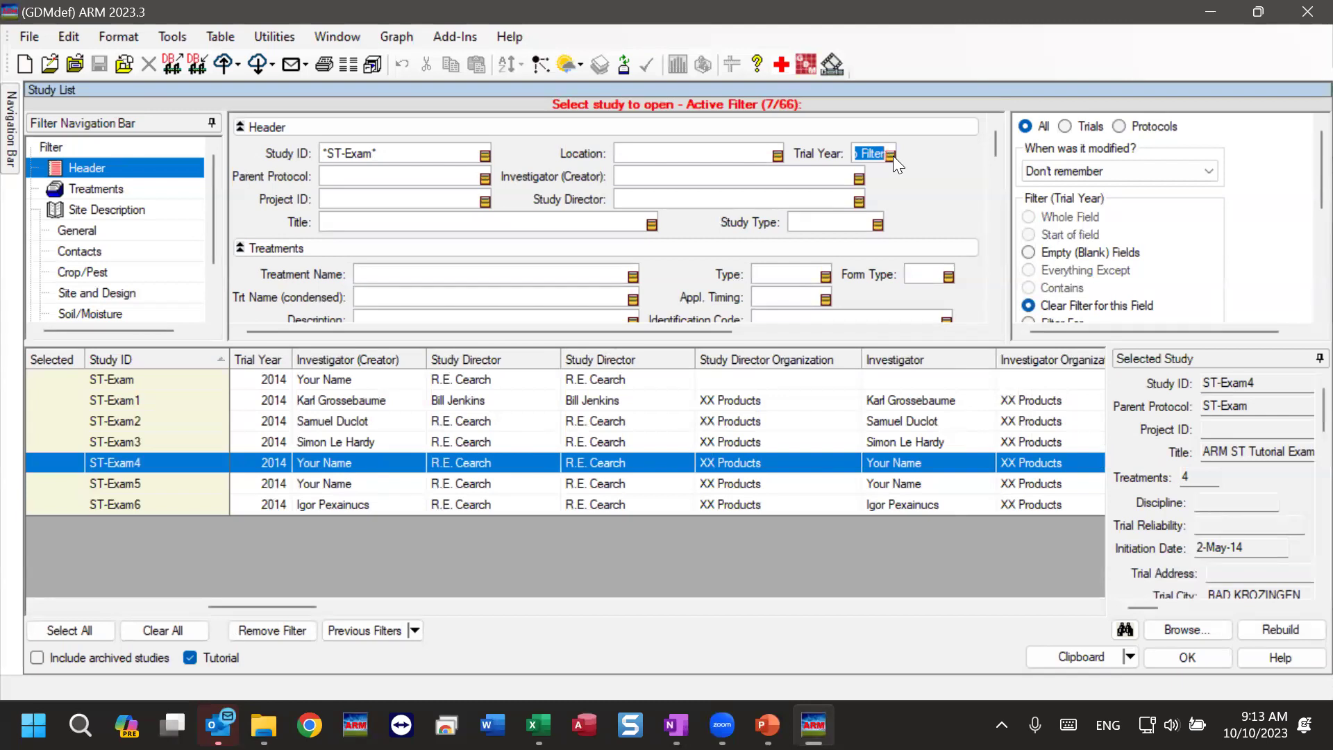
pyautogui.click(890, 155)
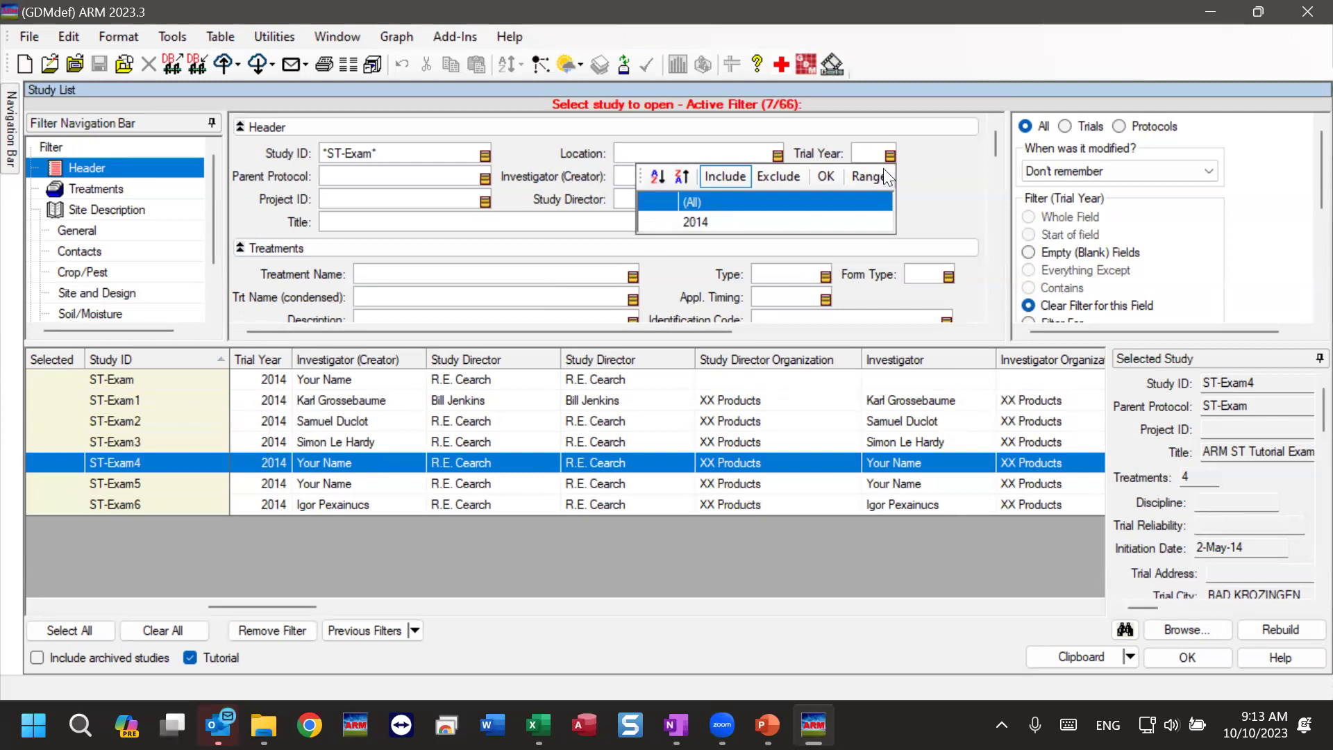
pyautogui.click(872, 153)
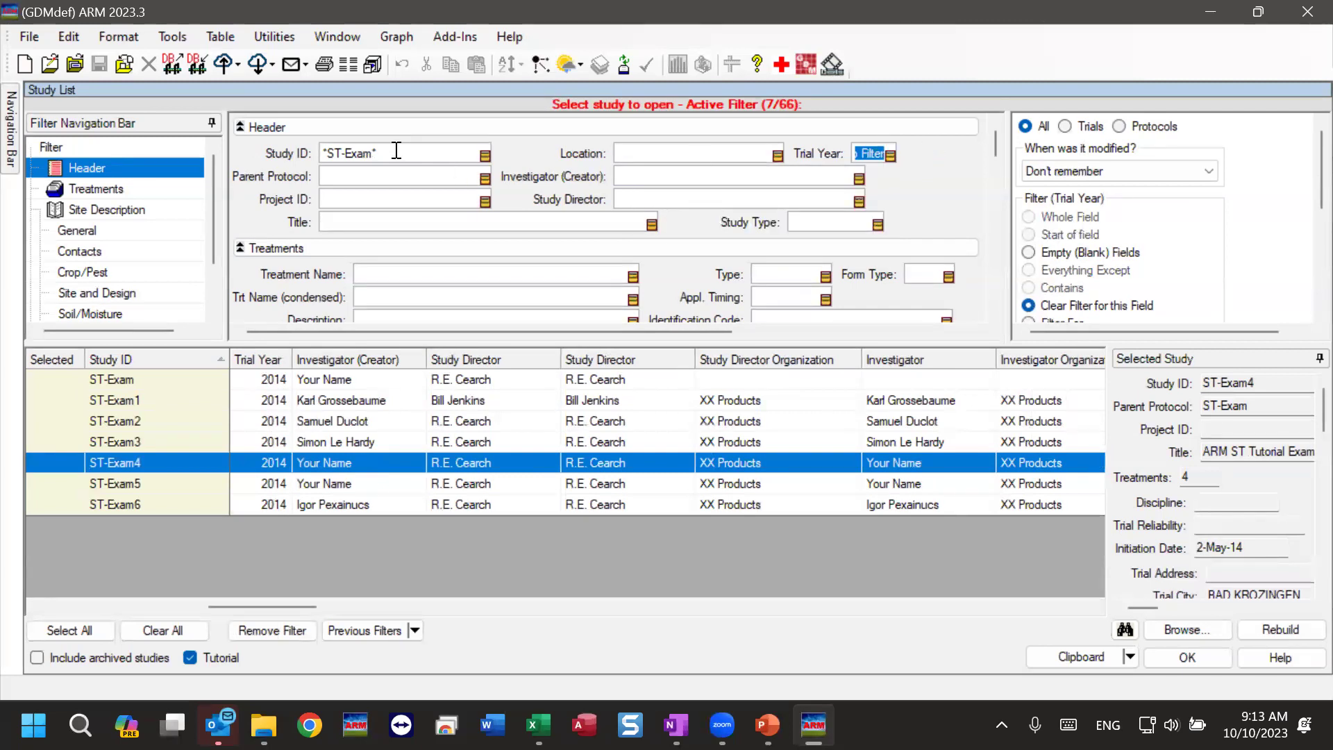
# Remove the Study ID filter and filter the study list to Trial Year 2014
pyautogui.click(279, 626)
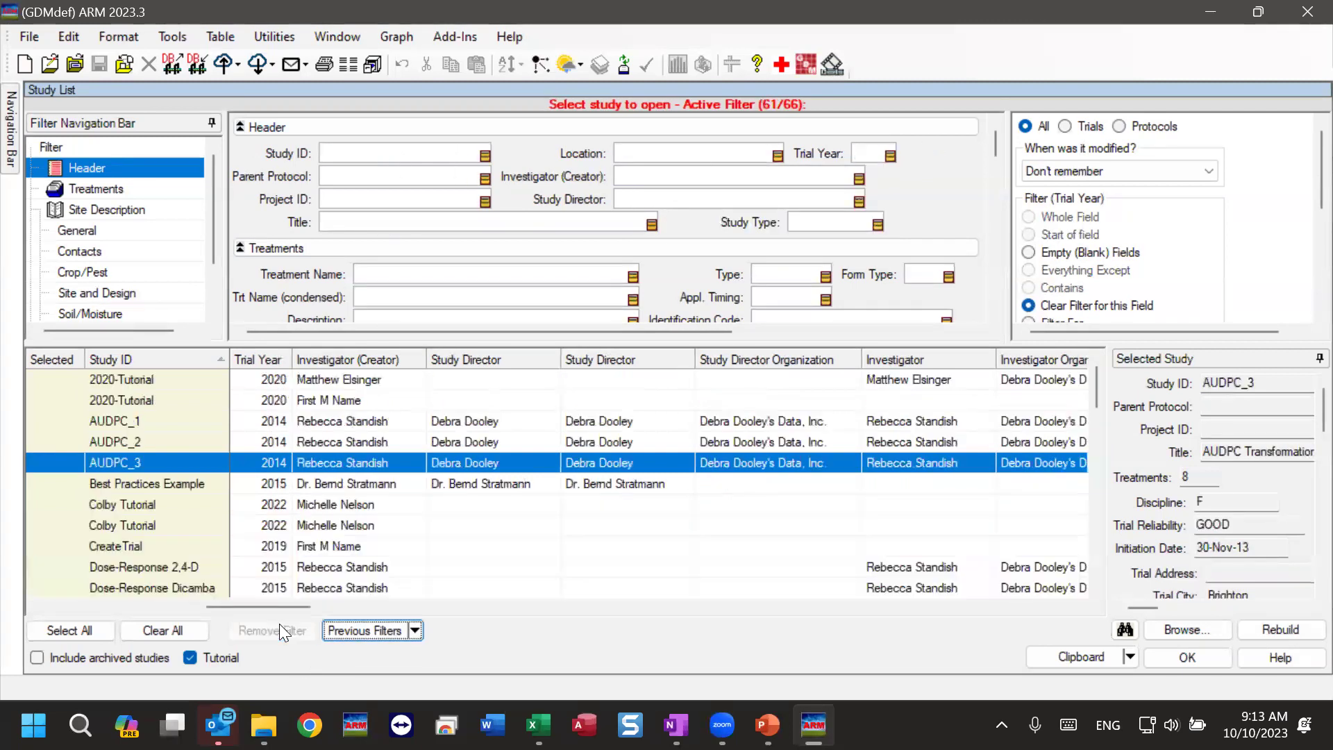
pyautogui.click(880, 152)
pyautogui.click(893, 155)
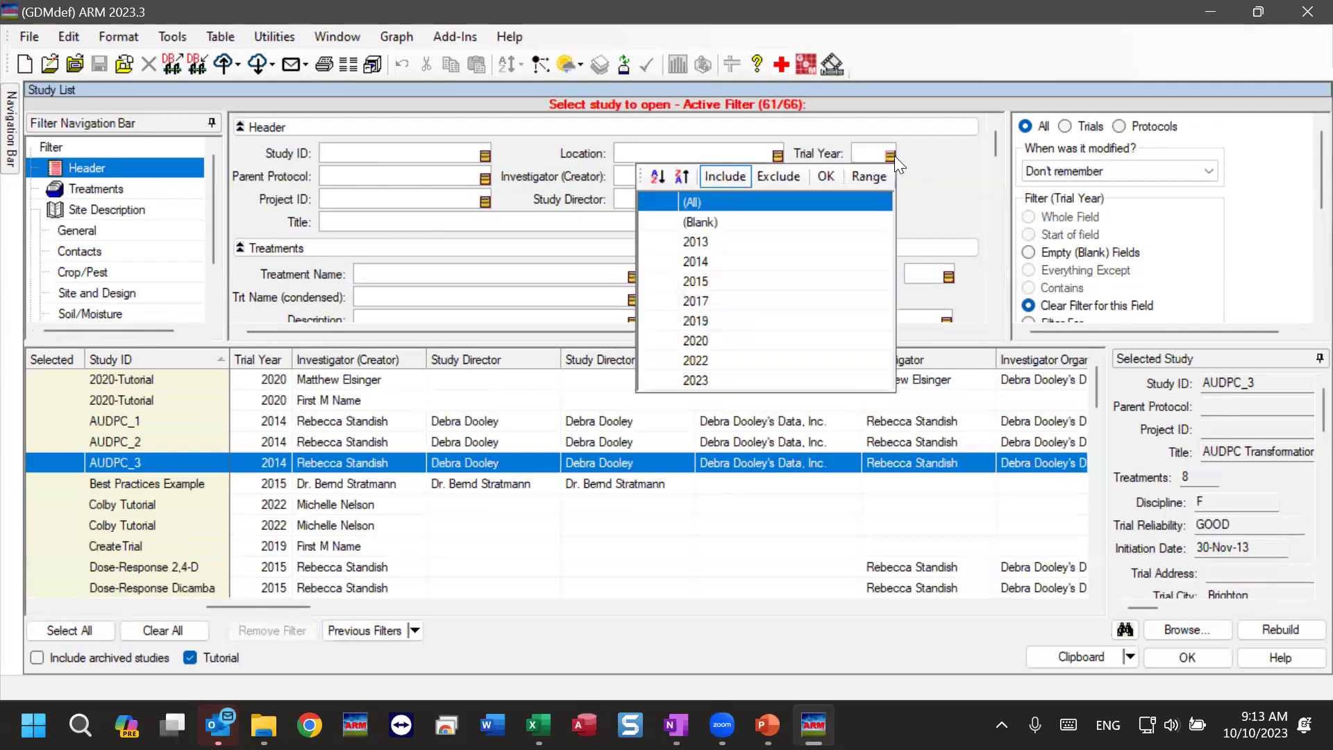
pyautogui.click(660, 262)
pyautogui.click(833, 177)
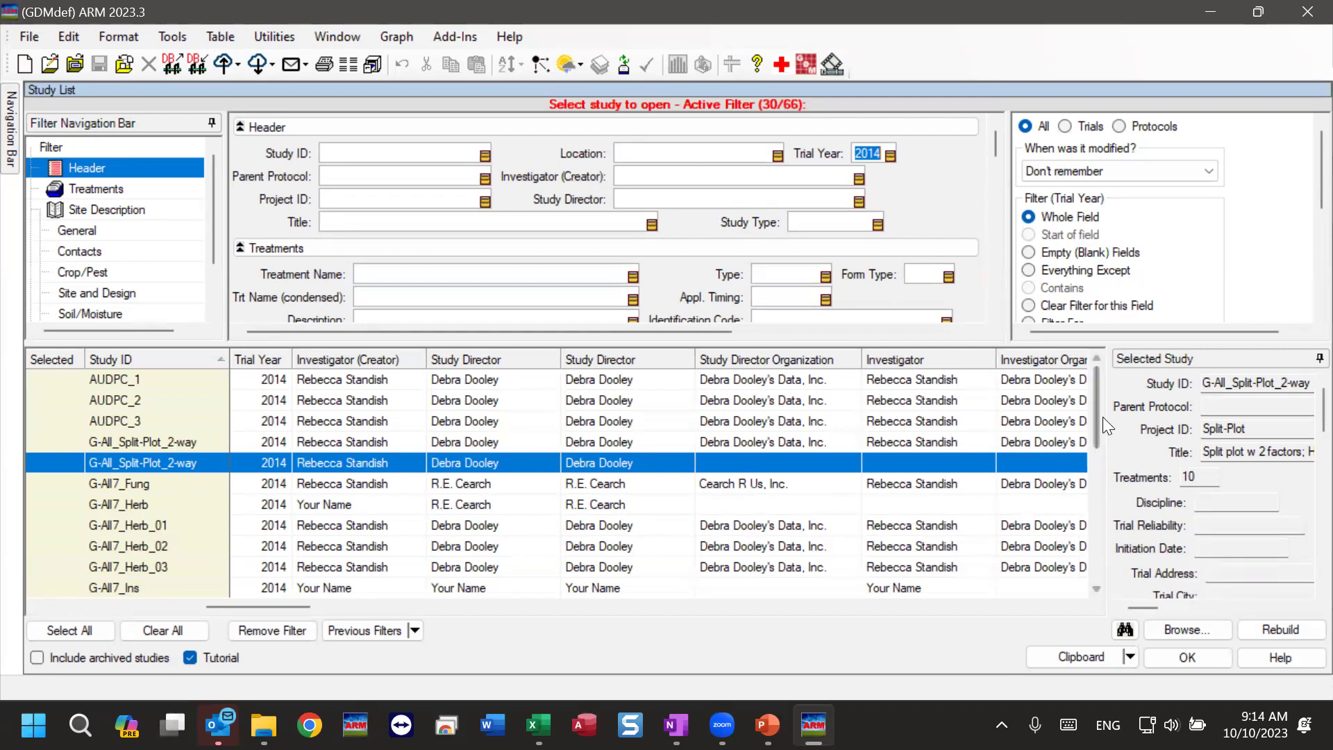
# Narrow the 2014 studies to Study IDs matching *ST-Exam* and restrict the list to trials
pyautogui.moveTo(1094, 394)
pyautogui.mouseDown()
pyautogui.moveTo(1105, 472)
pyautogui.moveTo(1099, 376)
pyautogui.mouseUp()
pyautogui.click(355, 153)
pyautogui.write('*')
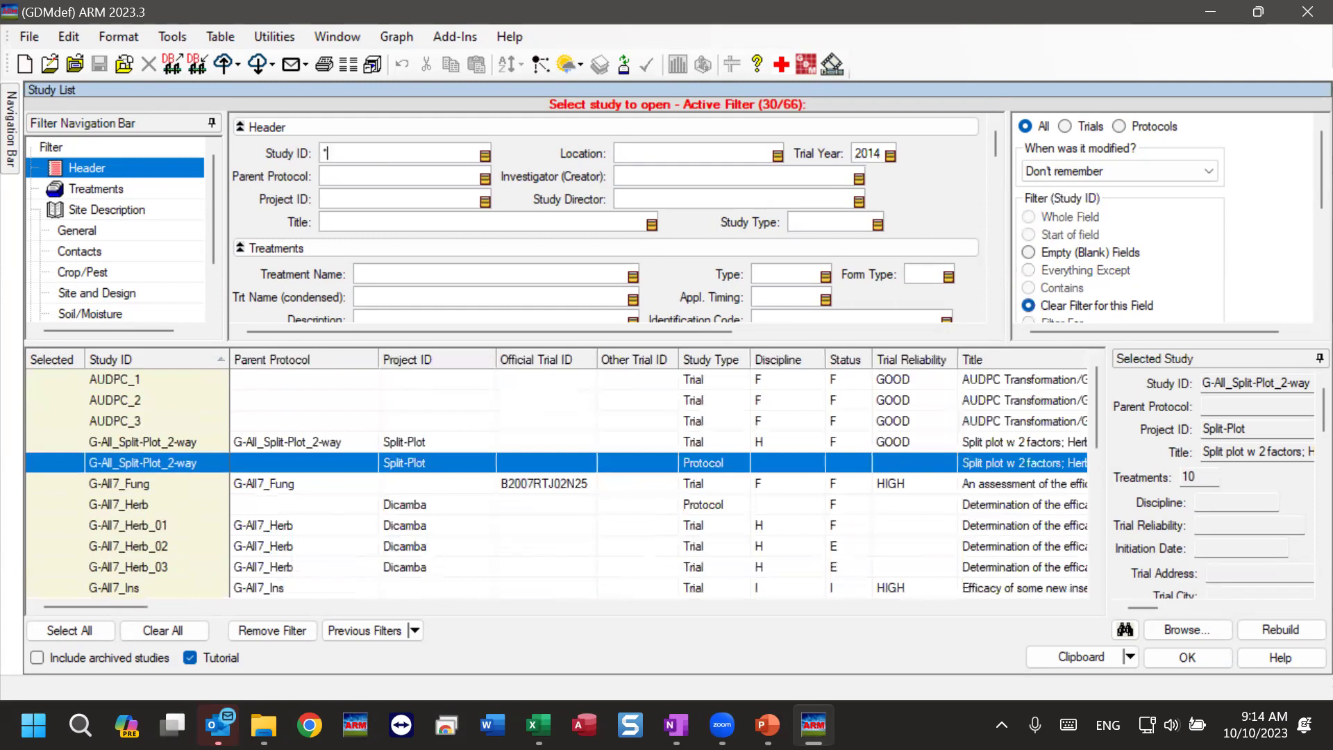
pyautogui.write('ST-Exam*')
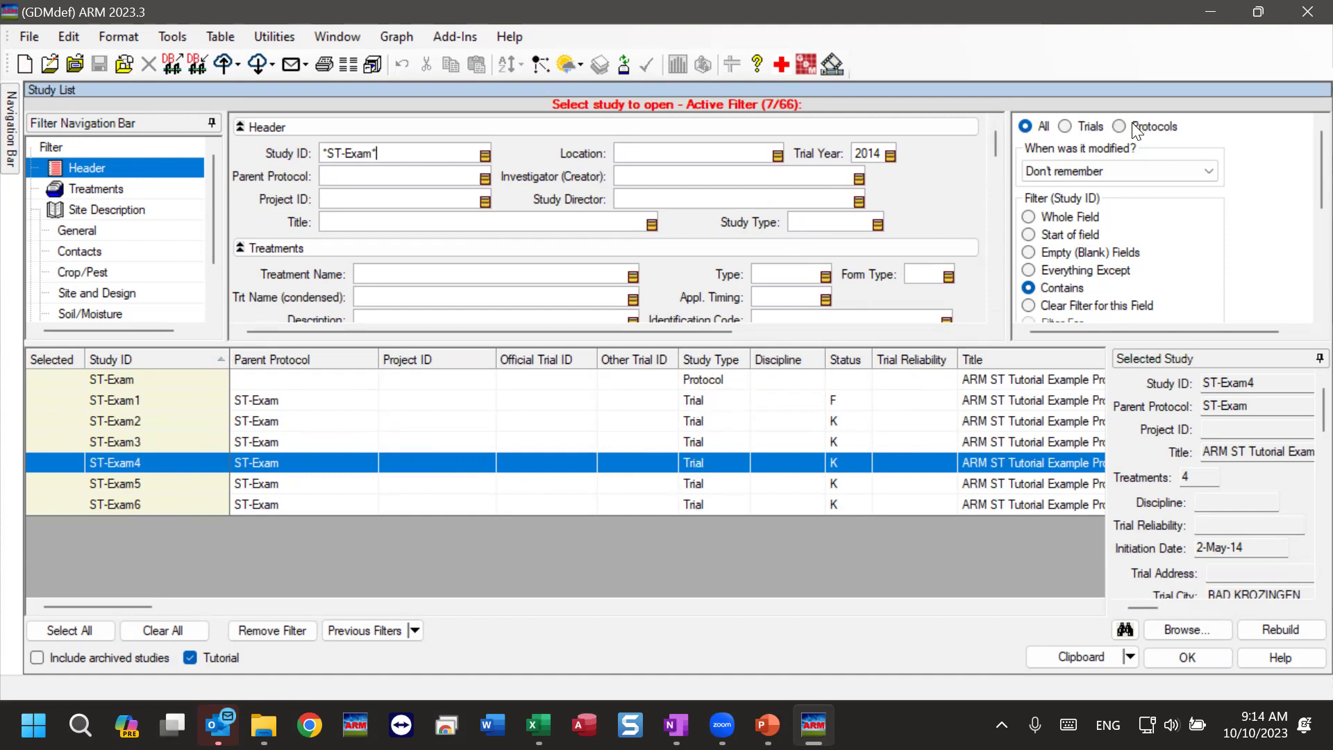
pyautogui.click(1065, 127)
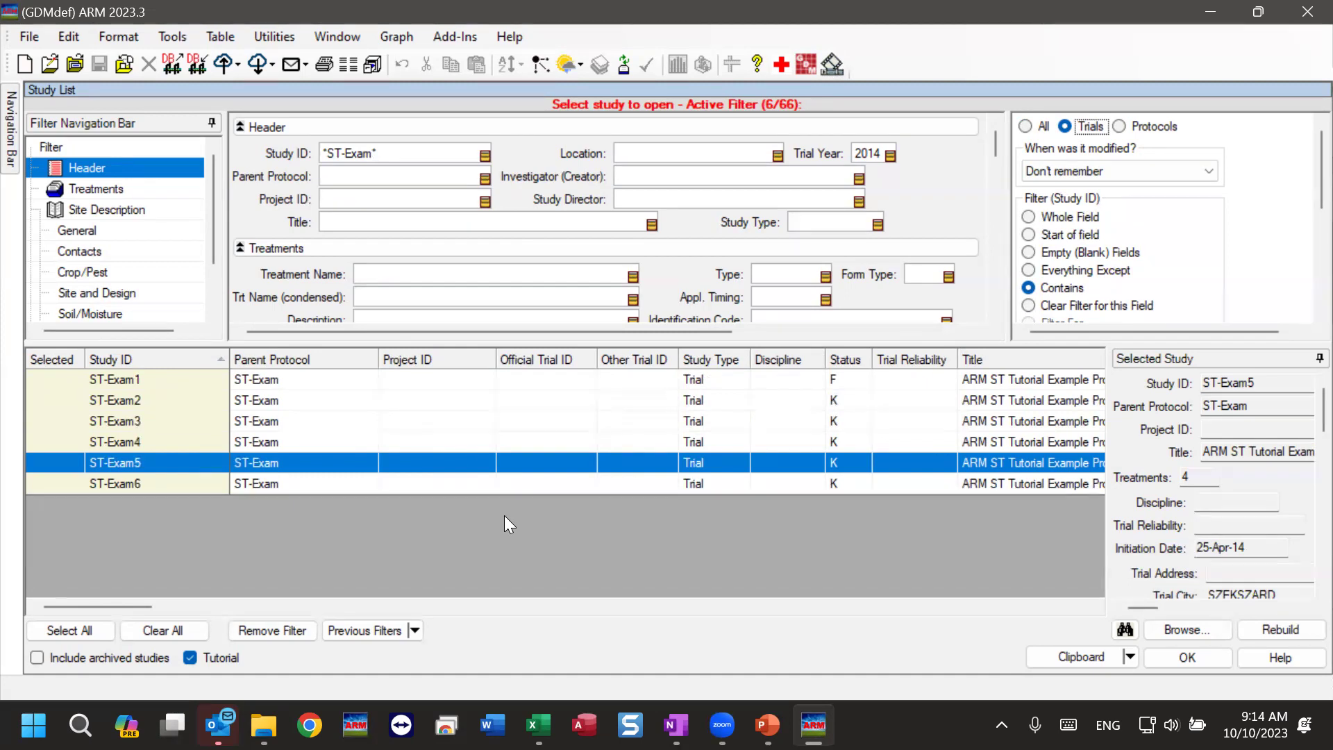
# Exclude the tutorial studies from the study list and remove all active filters
pyautogui.click(190, 659)
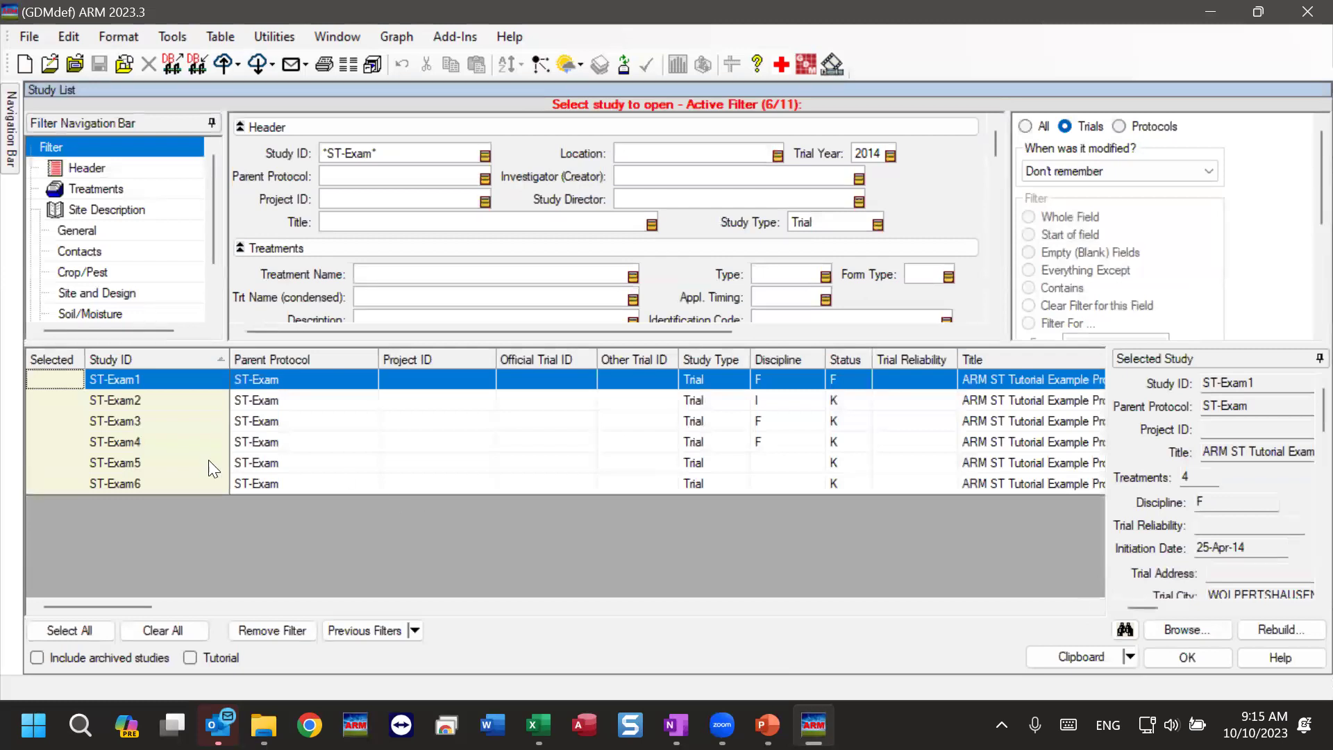
pyautogui.click(275, 629)
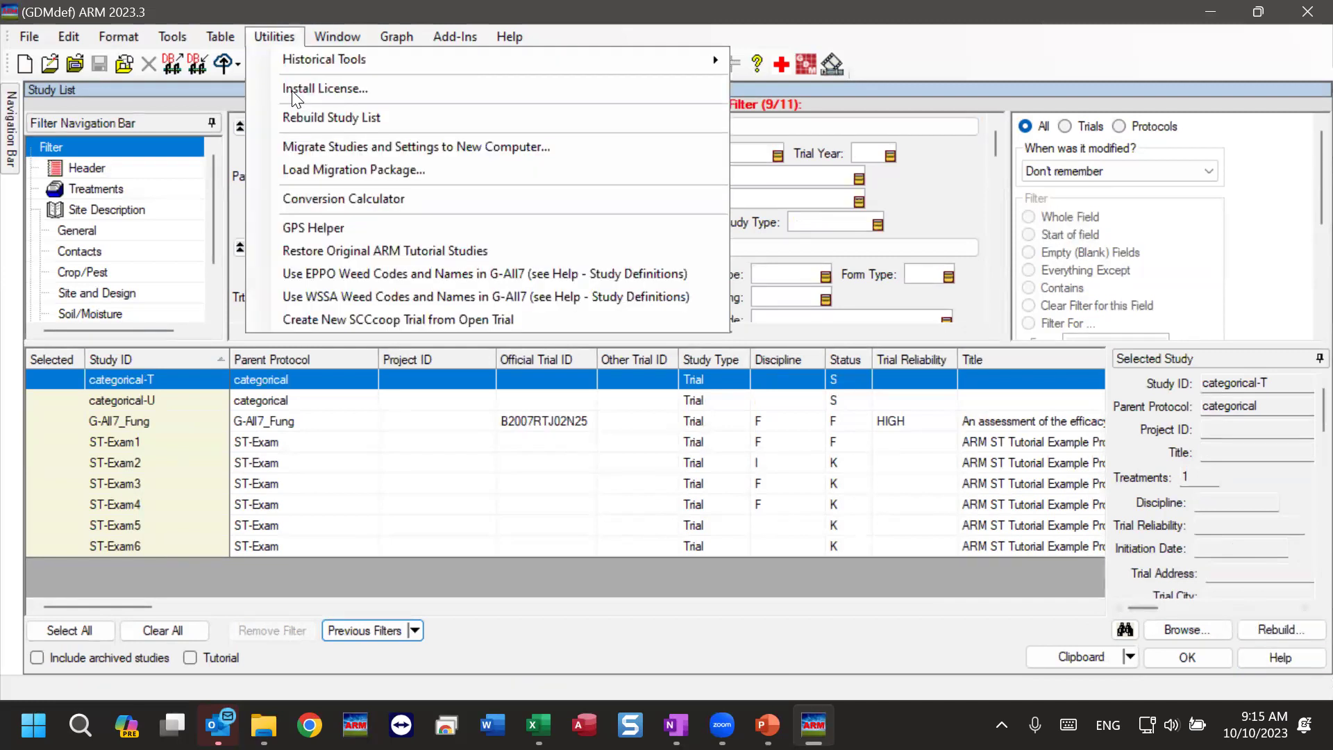
# Rebuild the study list from the Statistics Series 2023 folder and its subfolders, clearing the existing list
pyautogui.click(376, 118)
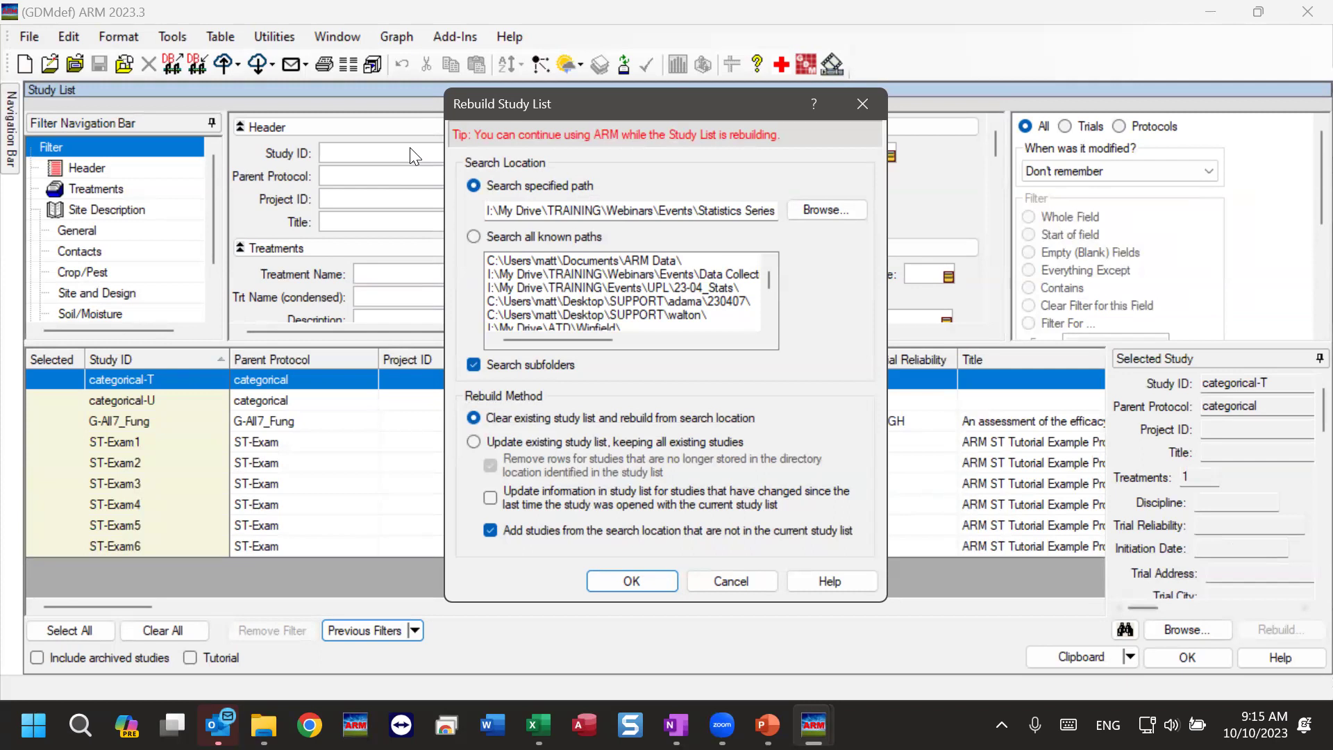
pyautogui.moveTo(506, 211); pyautogui.dragTo(916, 240)
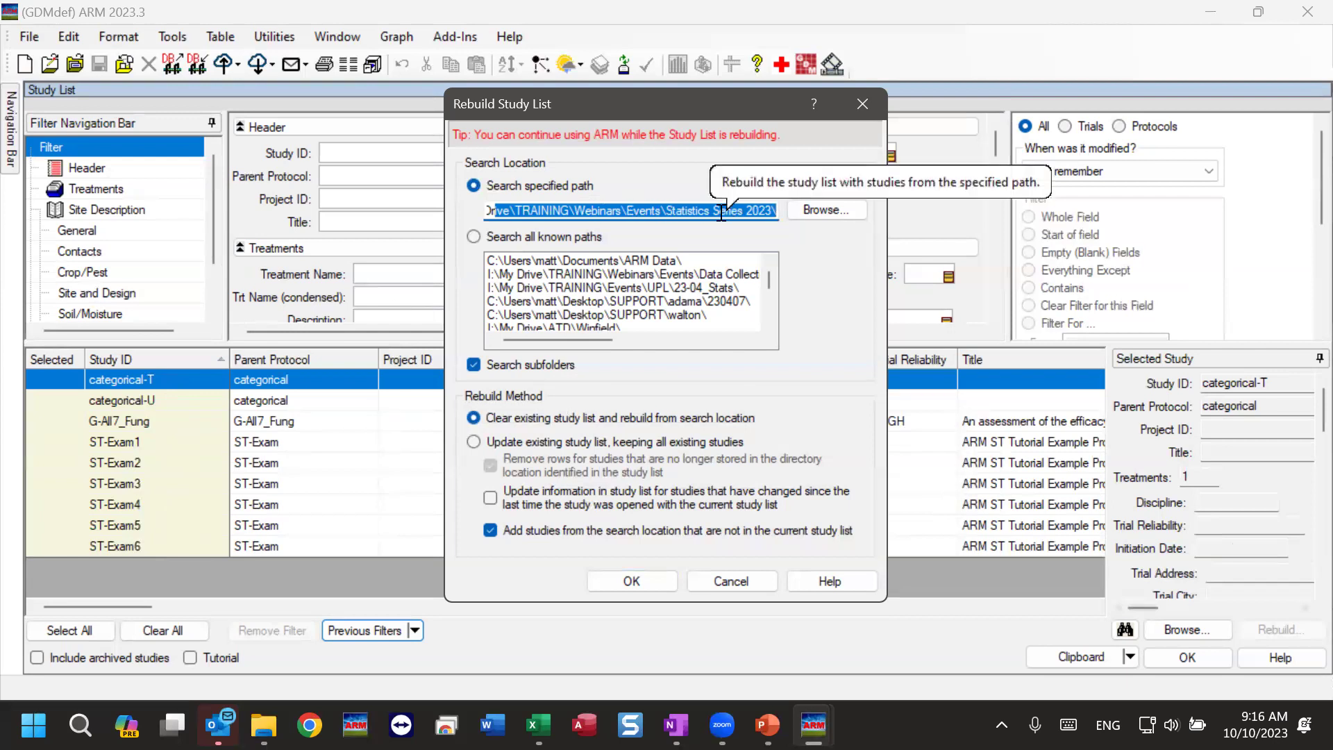
pyautogui.click(688, 210)
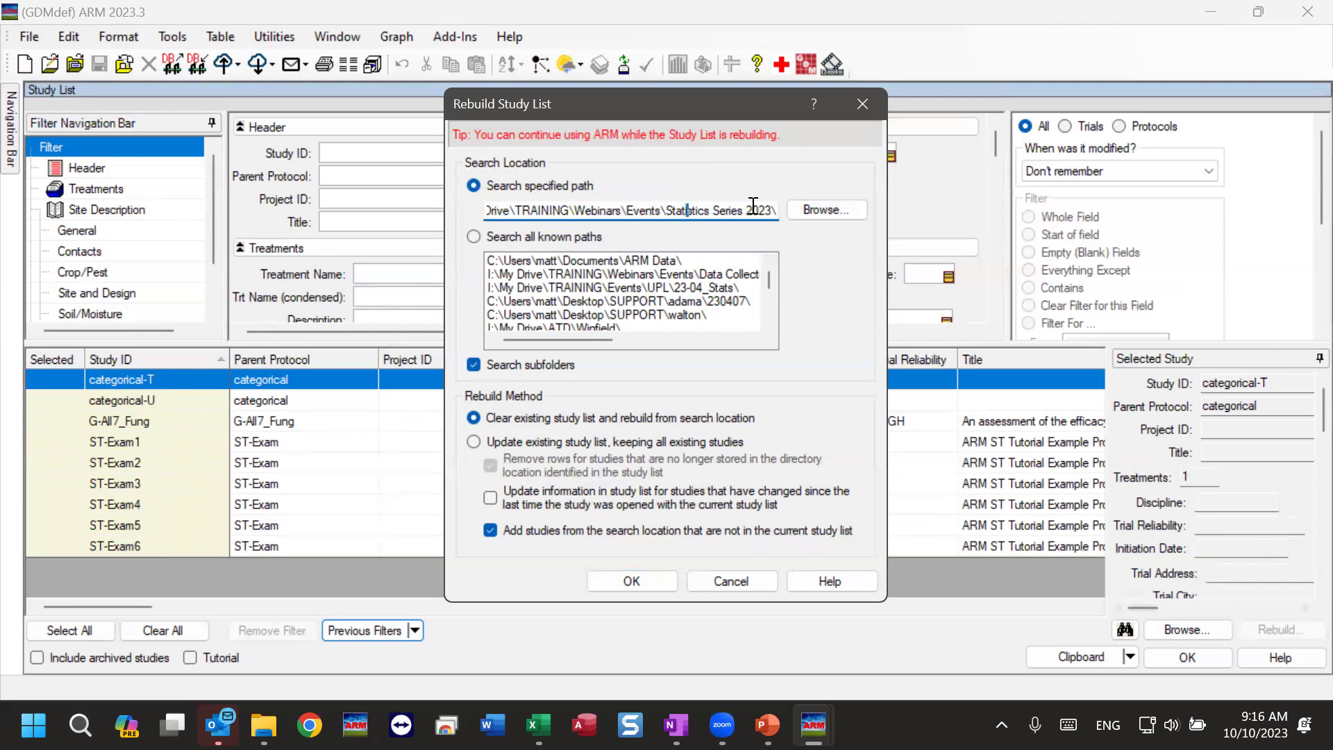
pyautogui.click(631, 580)
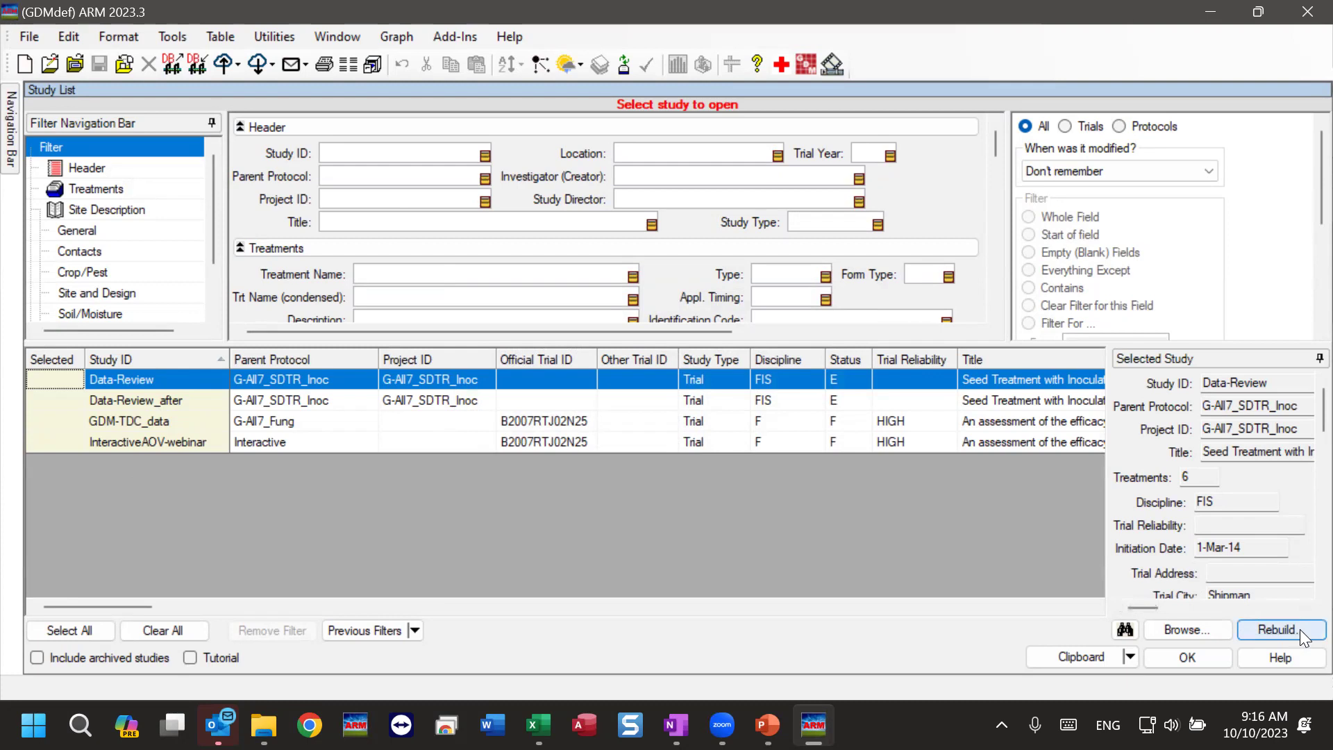
# Show the tutorial studies and filter them to trials whose Study ID matches *ST-Exam*
pyautogui.click(189, 658)
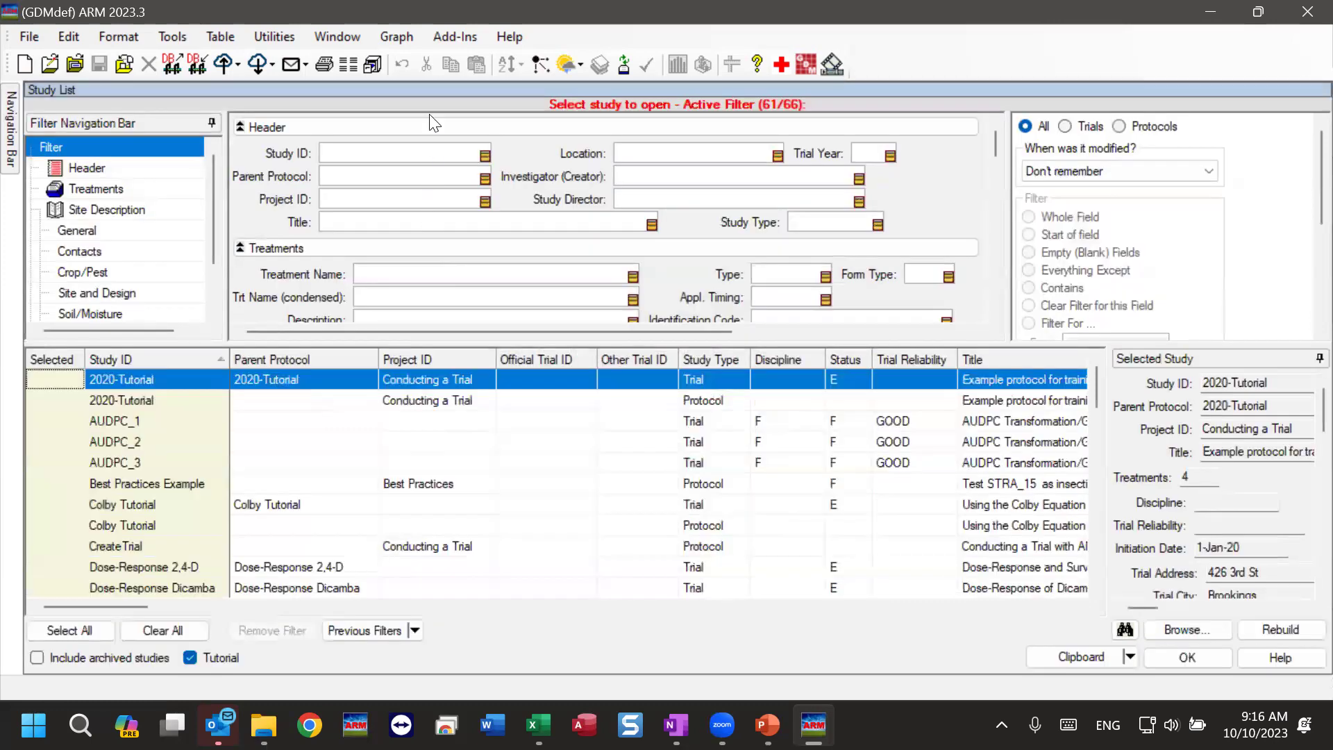
pyautogui.write('*ST')
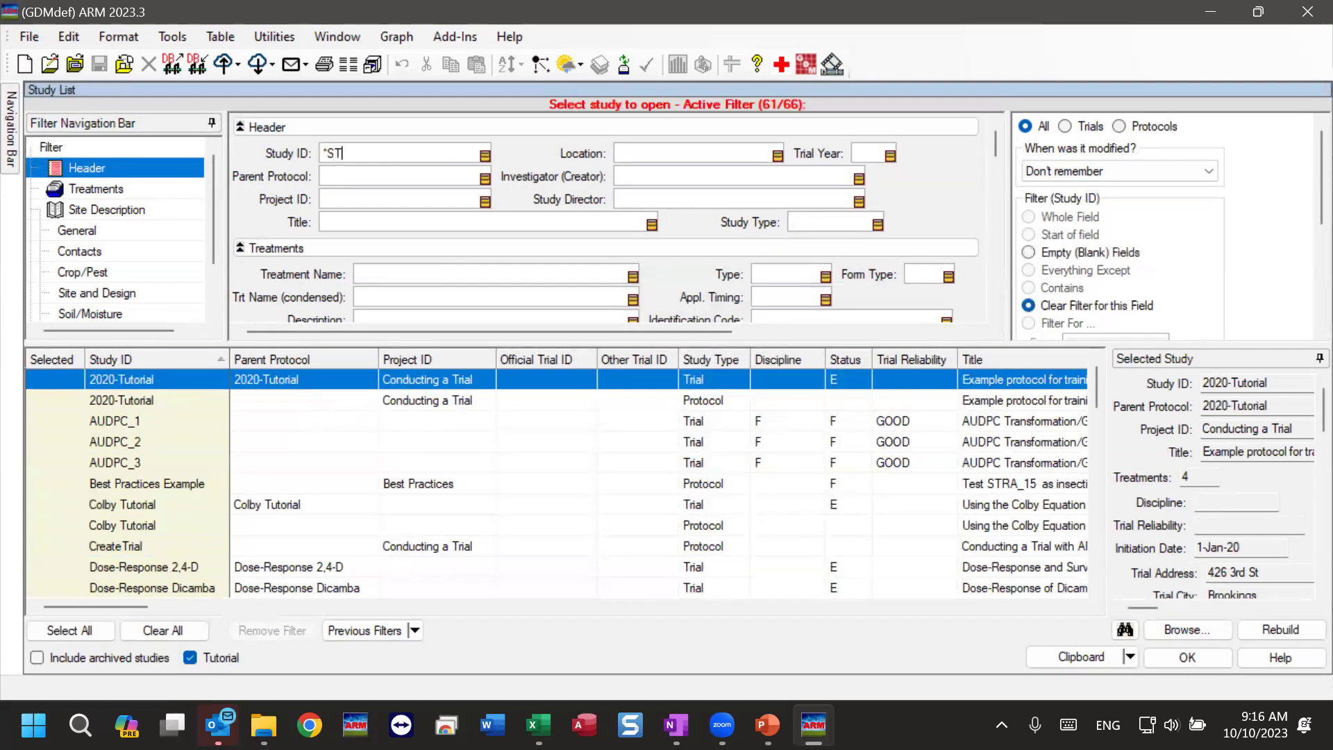
pyautogui.write('-Exam*')
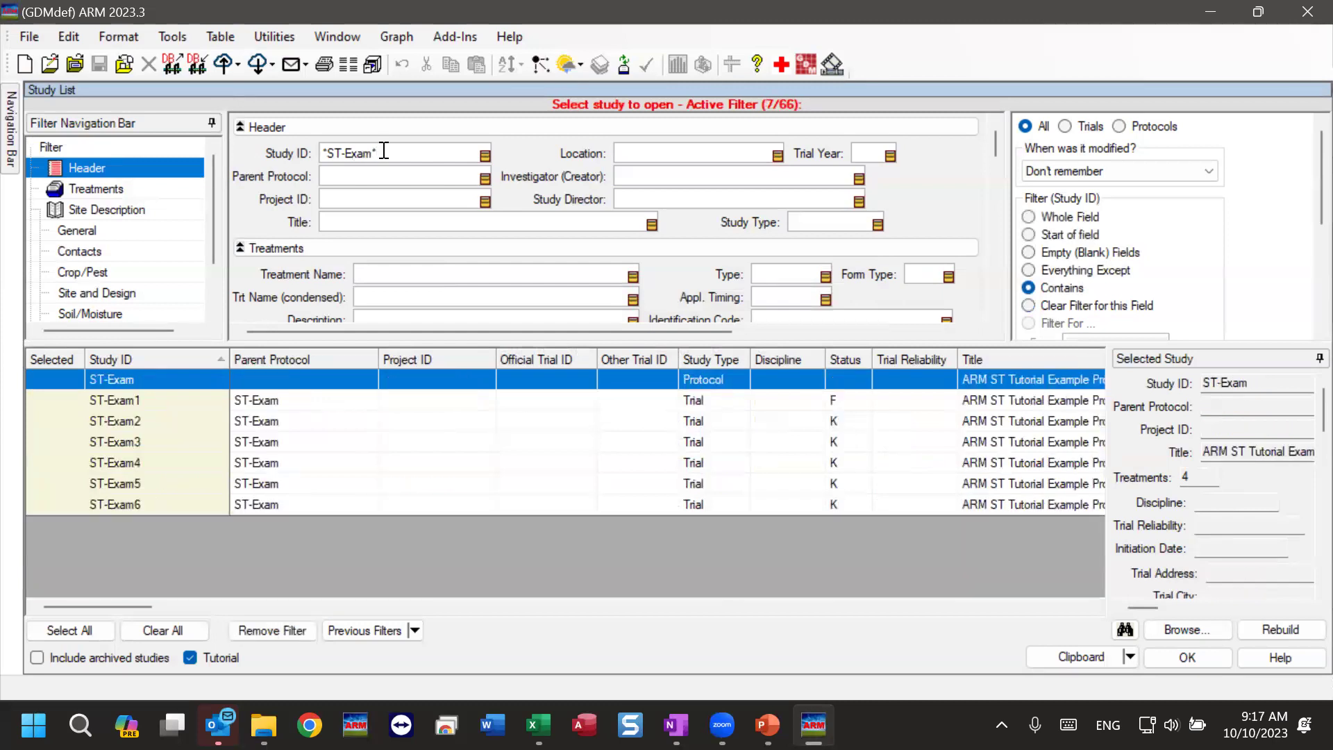
pyautogui.click(1066, 126)
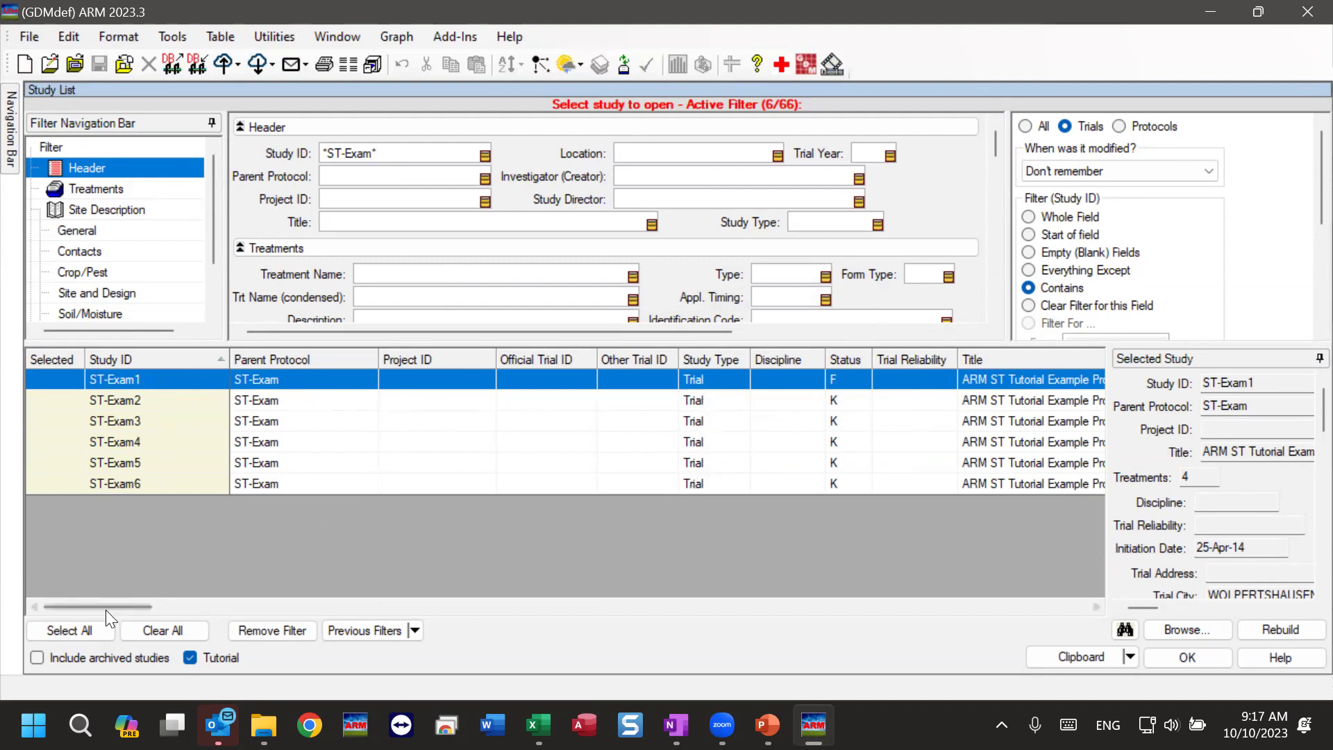
# Examine the investigator, organization, GLP/GEP and trial location columns of the ST-Exam trials
pyautogui.moveTo(108, 606); pyautogui.dragTo(255, 593)
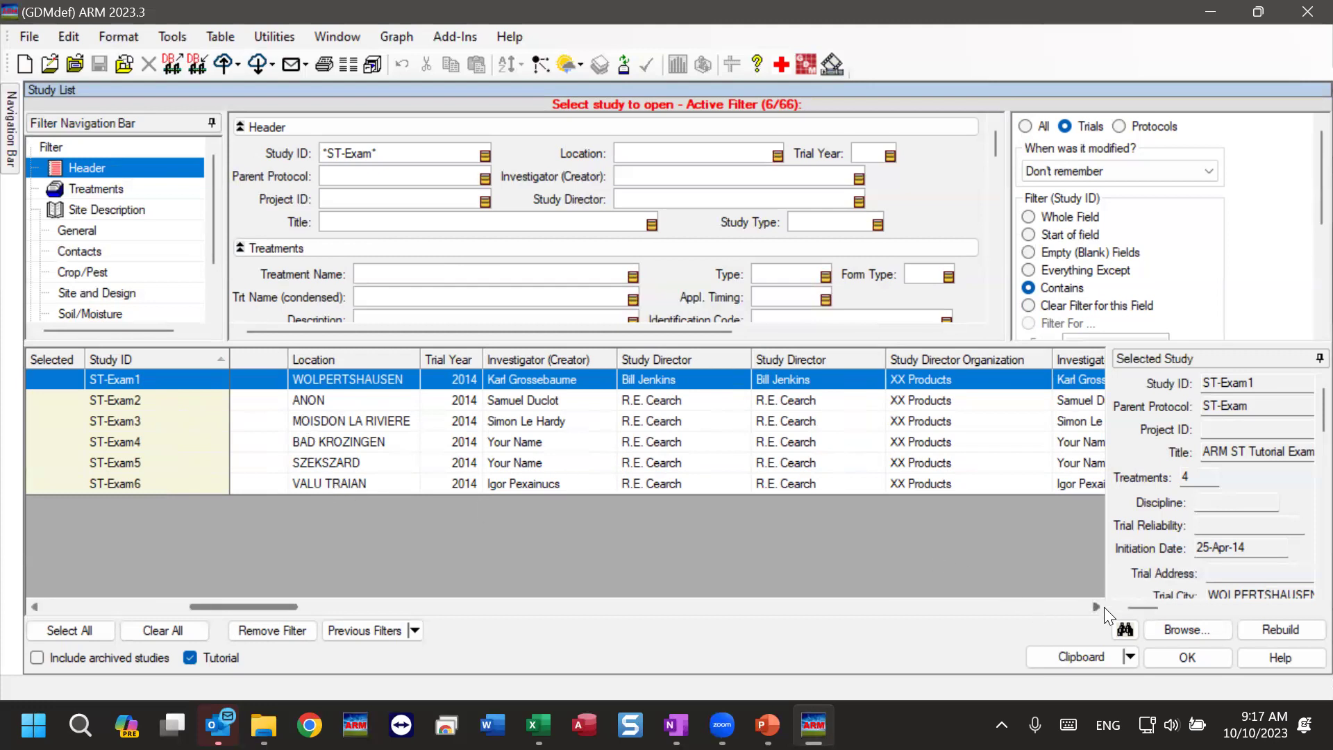
pyautogui.click(1096, 608)
pyautogui.click(1094, 607)
pyautogui.click(1094, 608)
pyautogui.click(1094, 608)
pyautogui.click(1094, 608)
pyautogui.click(1095, 608)
pyautogui.click(1094, 608)
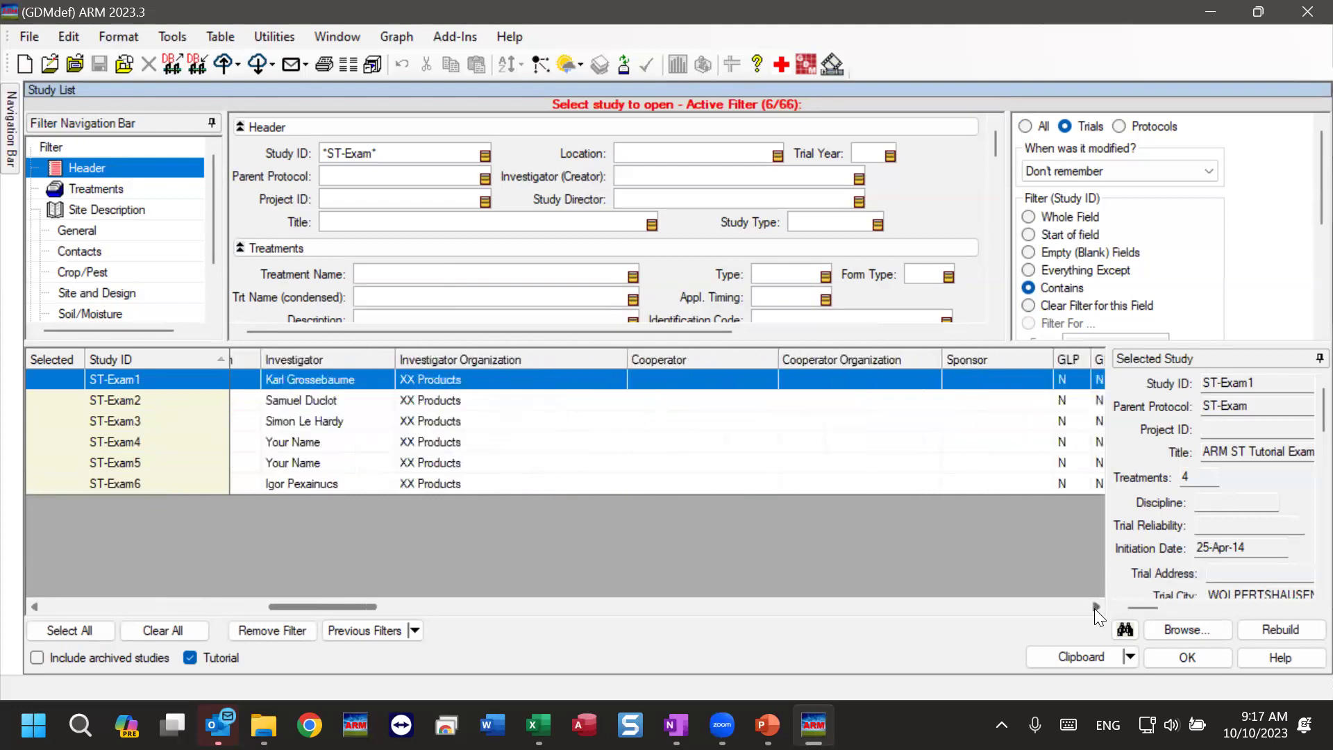
pyautogui.click(1094, 608)
pyautogui.click(1094, 608)
pyautogui.click(1094, 608)
pyautogui.click(1094, 608)
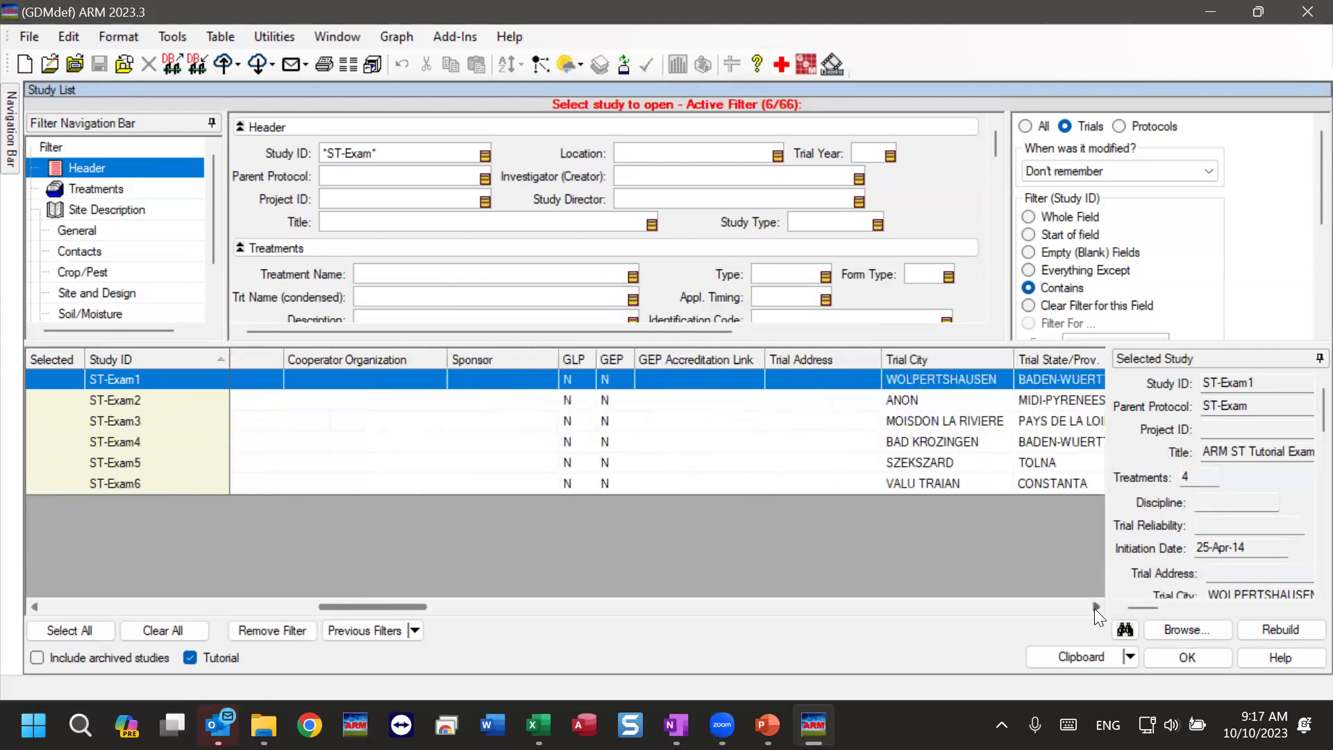
pyautogui.click(1094, 608)
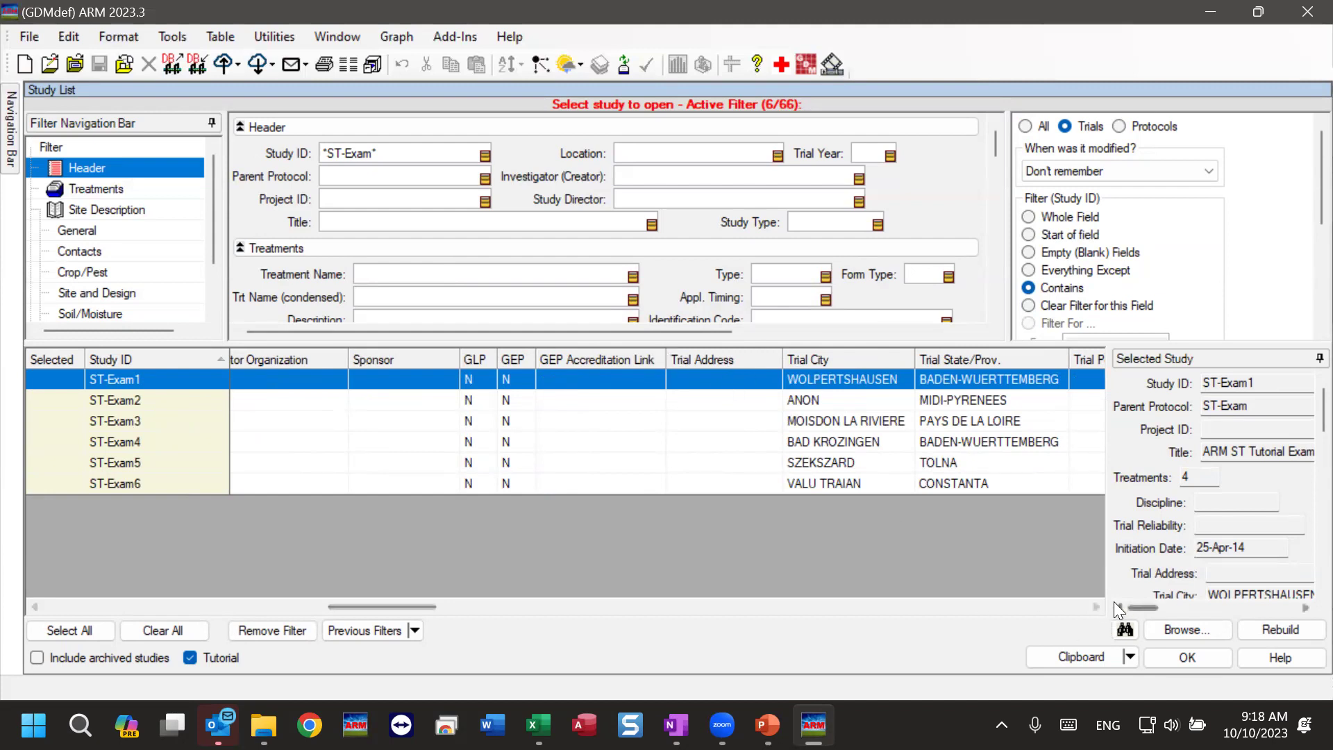
pyautogui.click(1095, 608)
pyautogui.click(1094, 607)
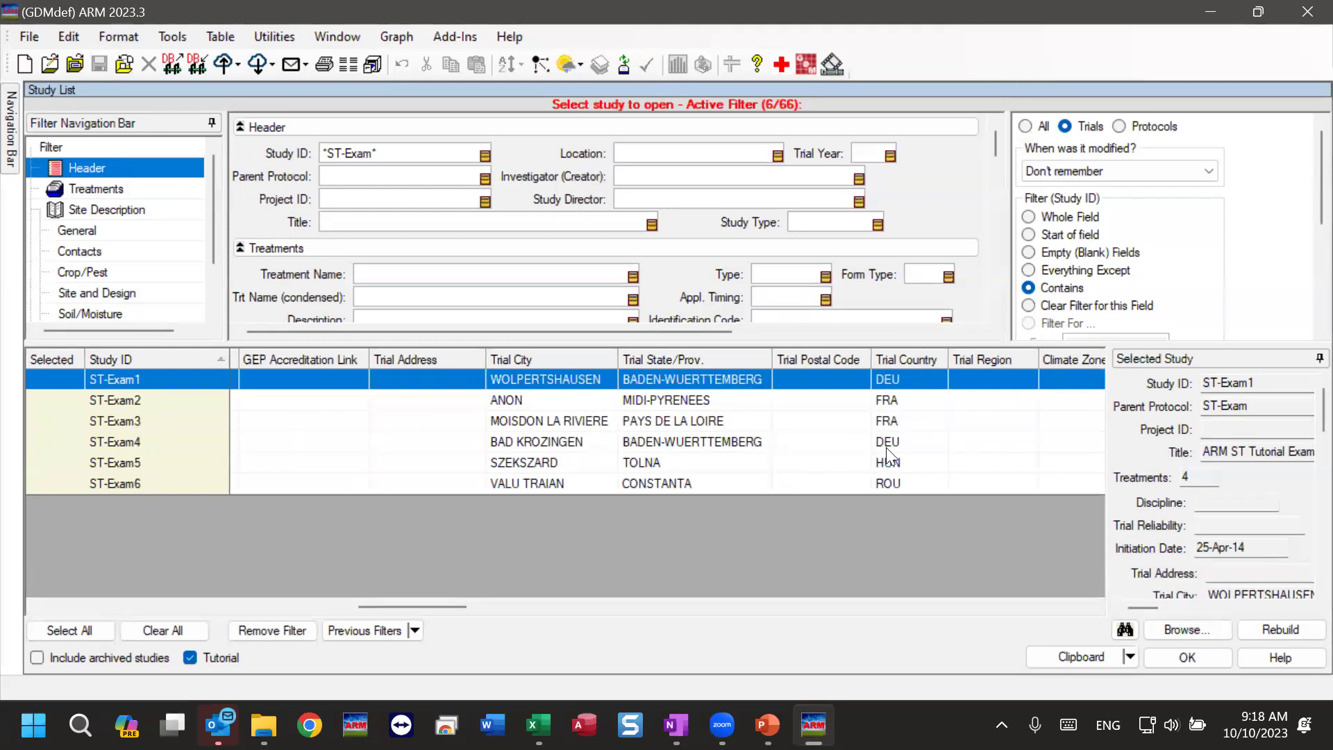
# Examine the latitude, longitude, initiation and completion dates, and keywords of the ST-Exam trials
pyautogui.click(1095, 607)
pyautogui.click(1095, 607)
pyautogui.click(1096, 606)
pyautogui.click(1096, 607)
pyautogui.click(1095, 606)
pyautogui.click(1096, 606)
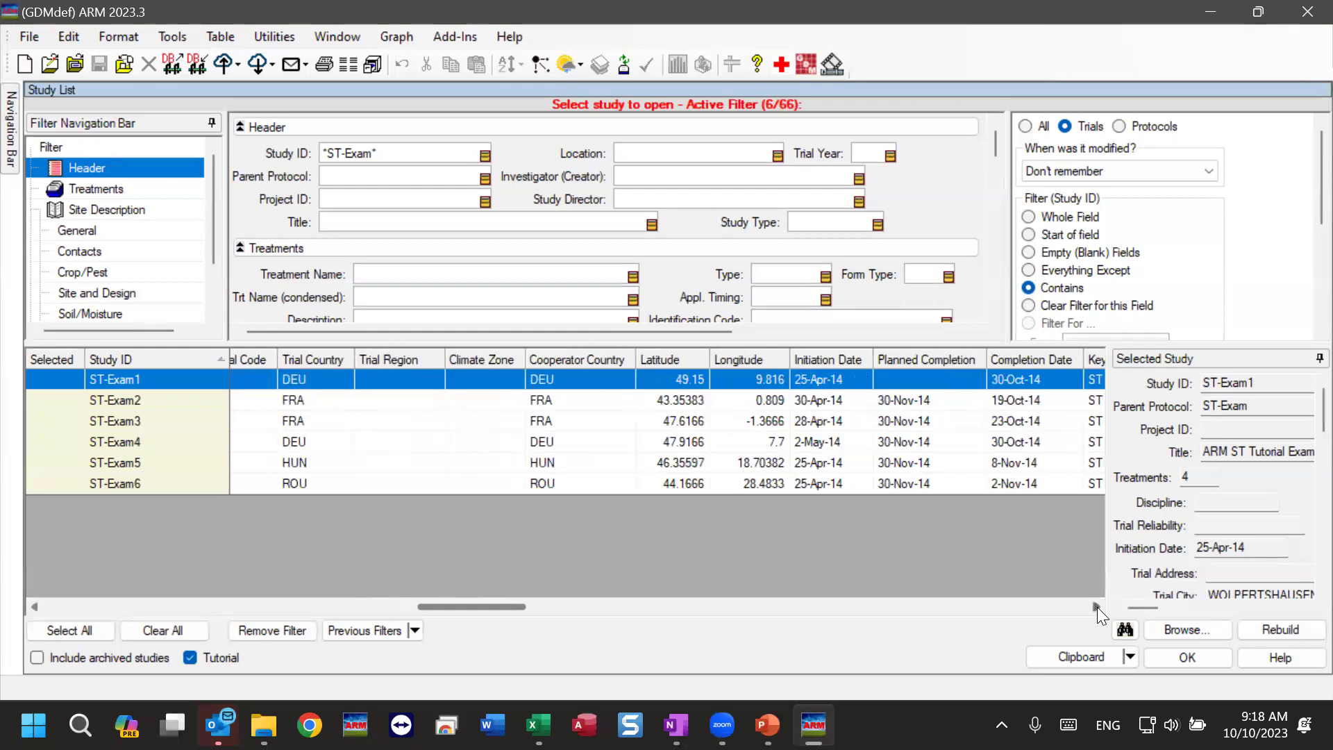
pyautogui.click(1096, 607)
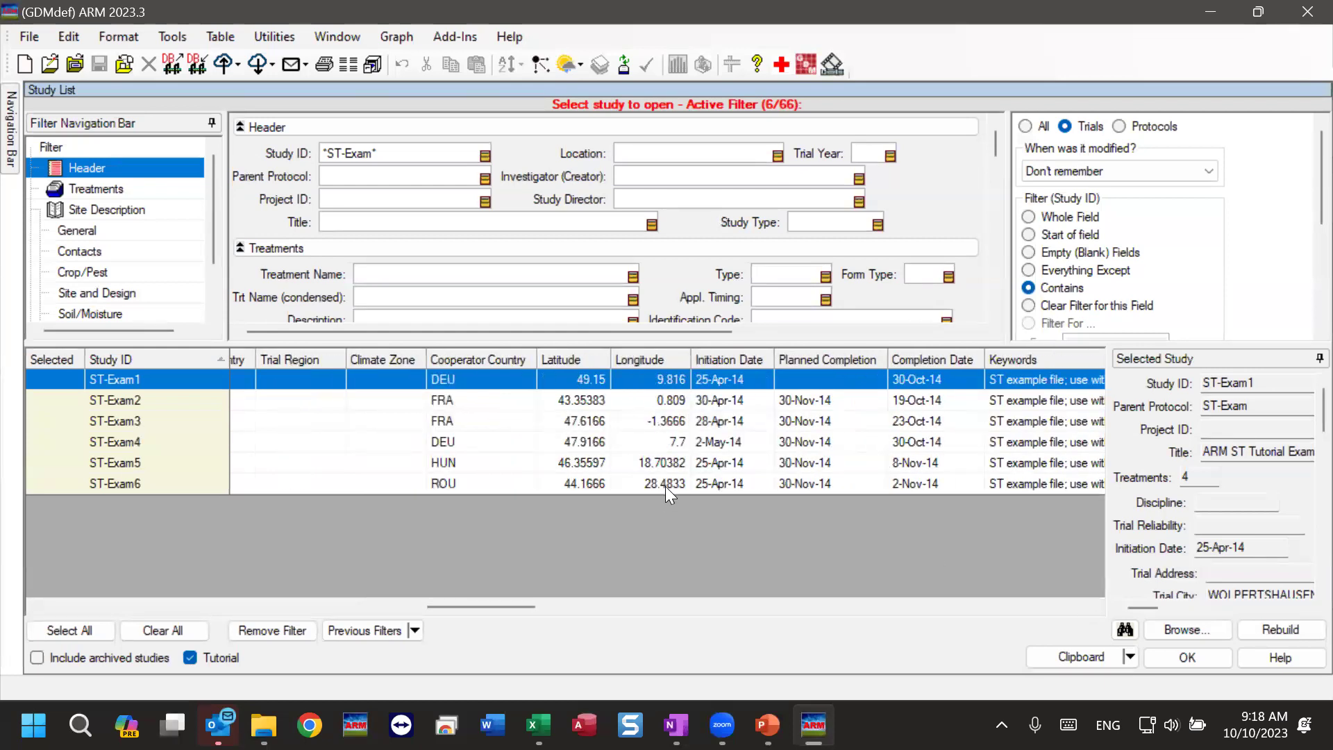
pyautogui.click(1097, 607)
pyautogui.click(1097, 607)
pyautogui.click(1096, 607)
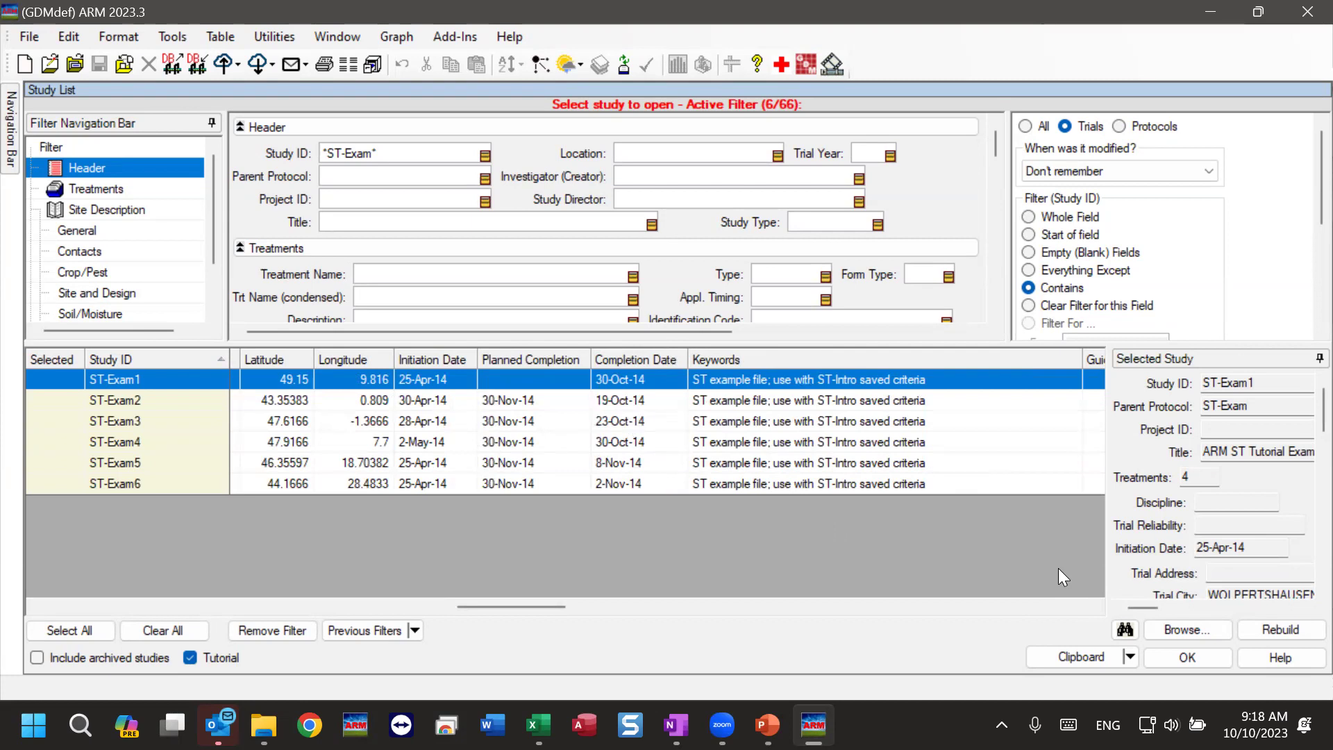
# Examine the crop variety, planting date, crop stage and pest columns of the ST-Exam trials
pyautogui.click(1097, 607)
pyautogui.click(1097, 606)
pyautogui.click(1097, 606)
pyautogui.click(1097, 607)
pyautogui.click(1097, 606)
pyautogui.click(1096, 607)
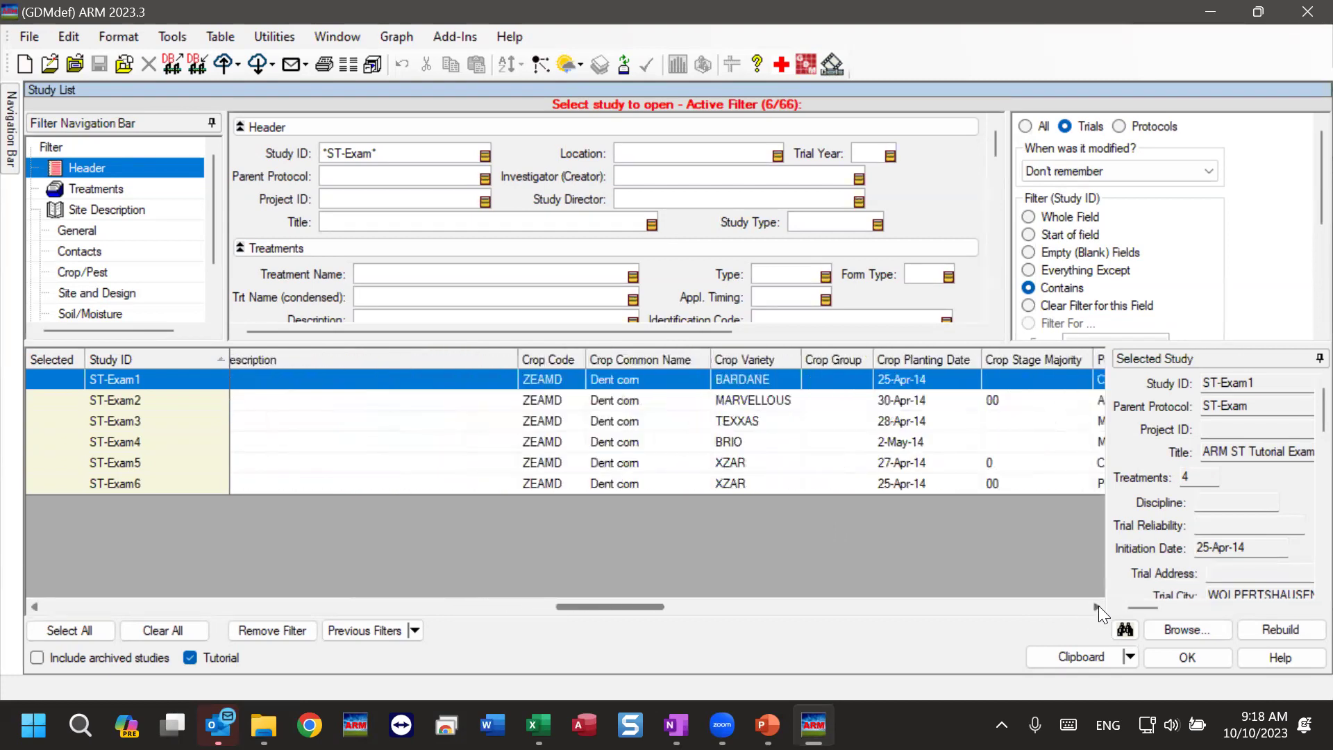
pyautogui.click(1097, 607)
pyautogui.click(1097, 606)
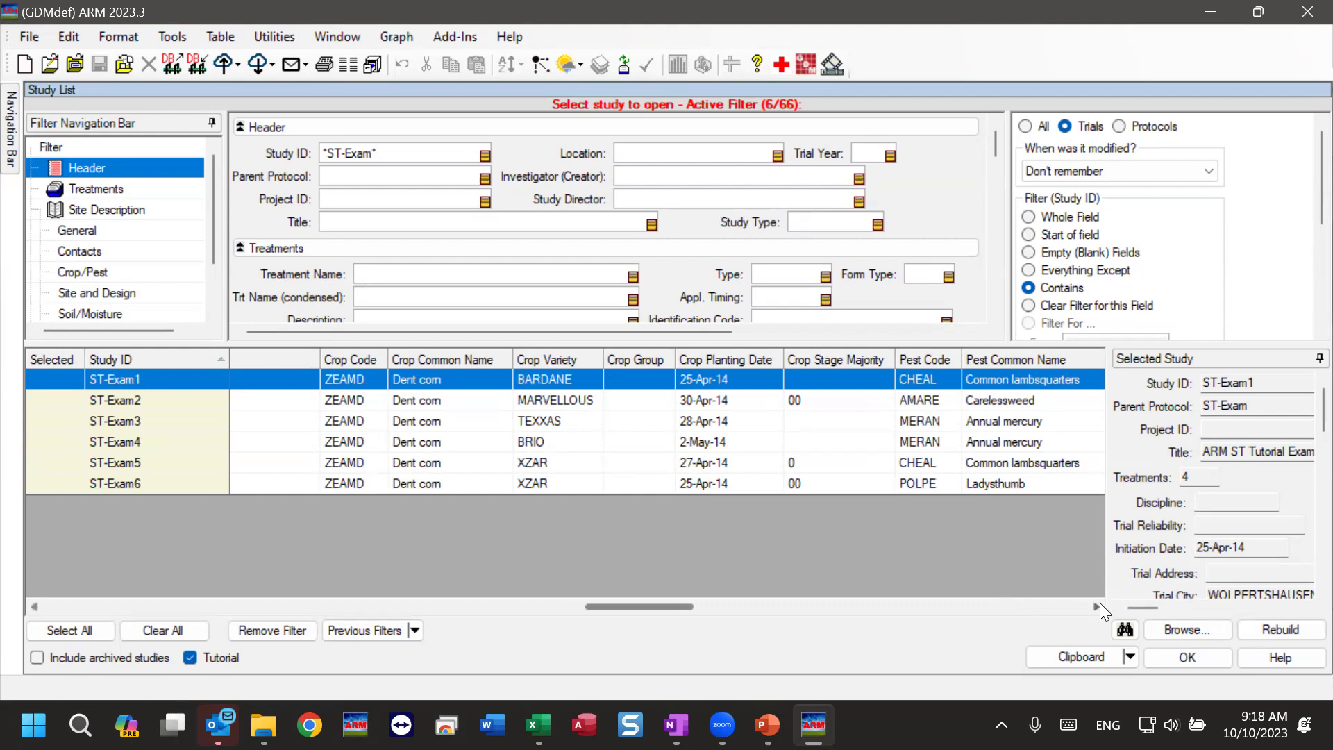
pyautogui.click(1098, 604)
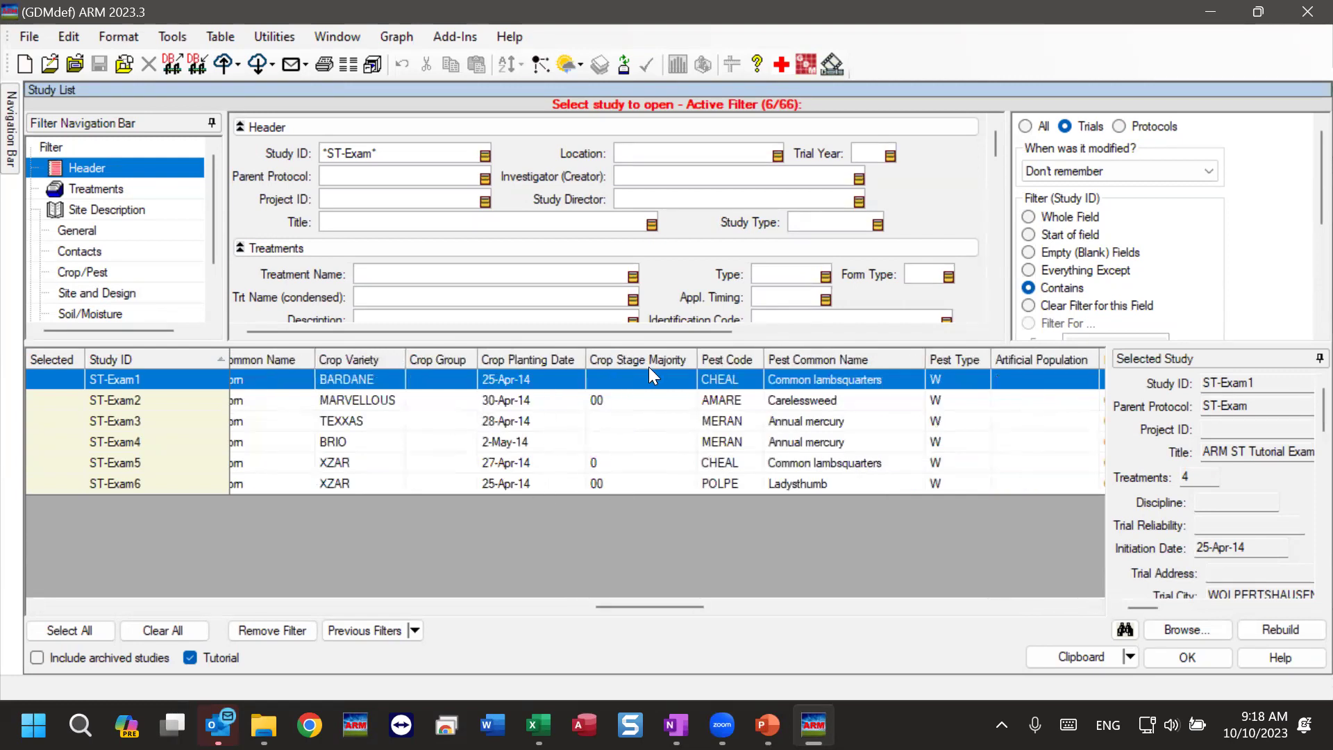
# Examine the crop stage, pest, soil, and first and last application columns of the ST-Exam trials
pyautogui.click(615, 416)
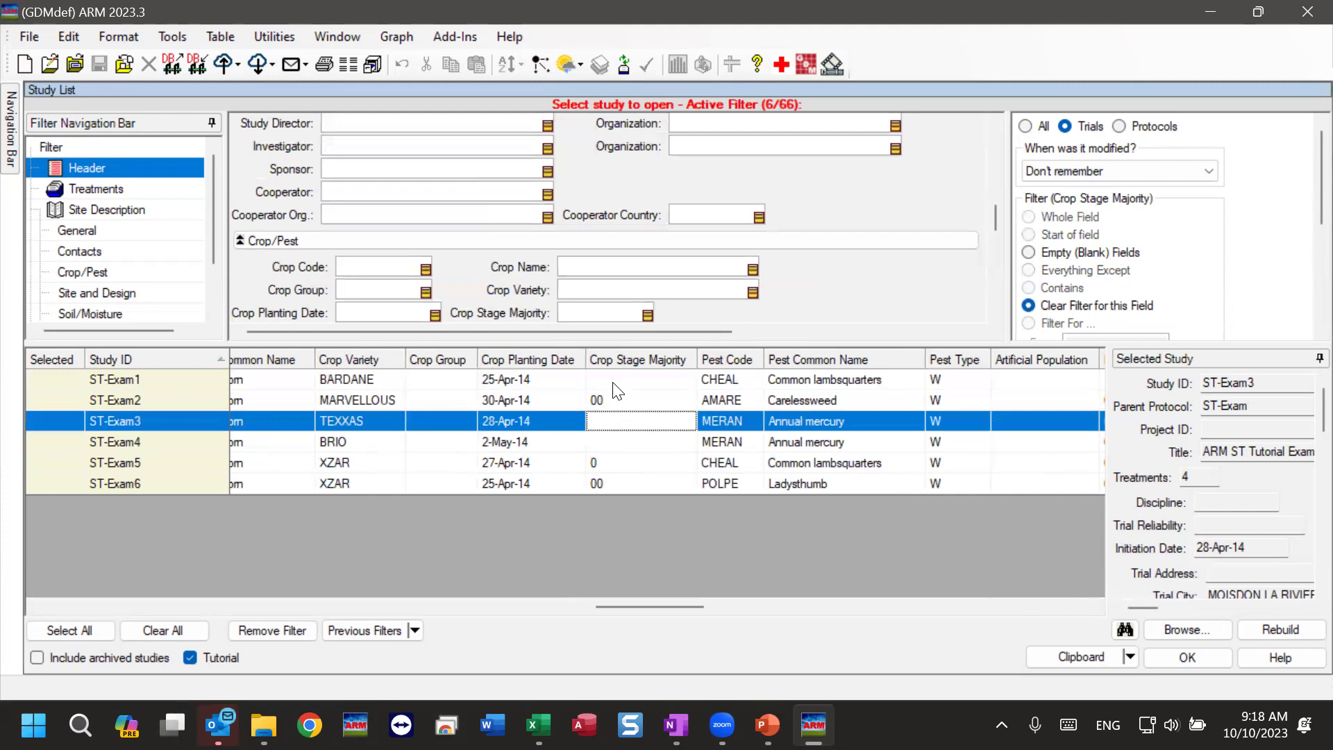
pyautogui.click(618, 379)
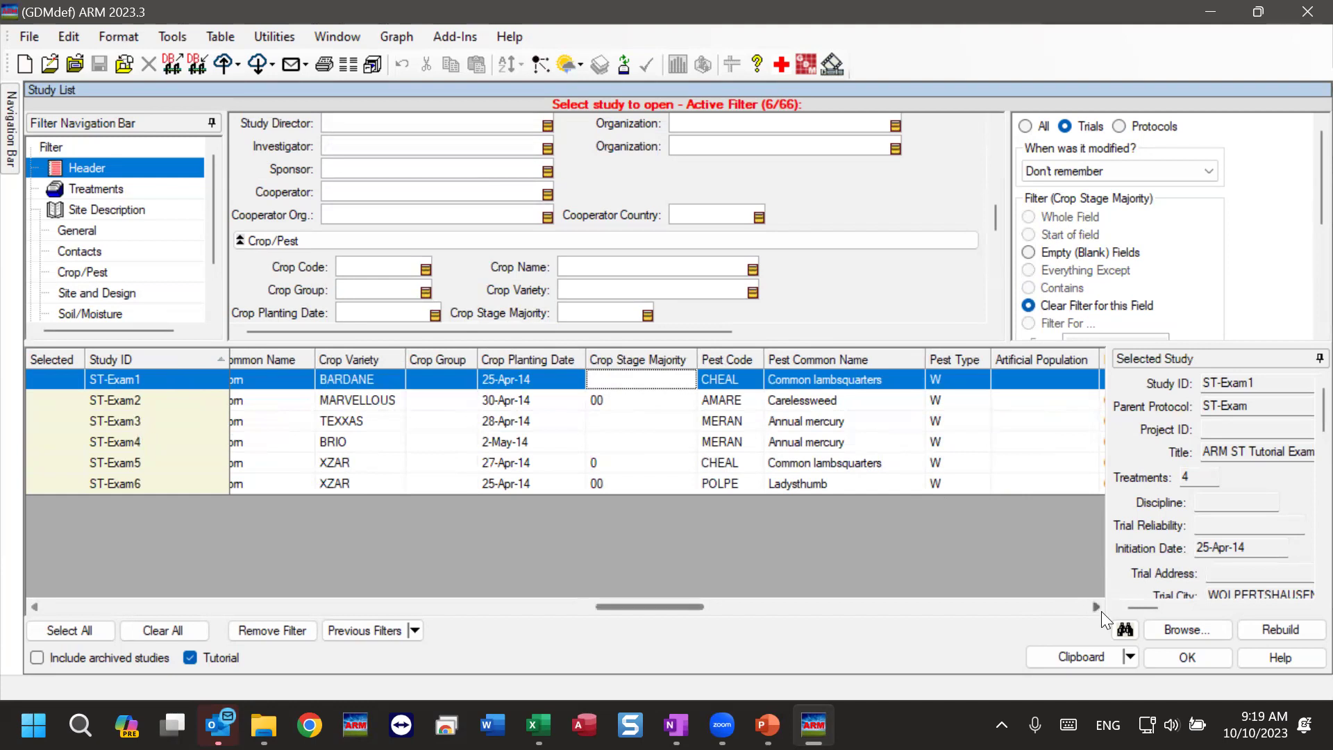
pyautogui.click(1101, 611)
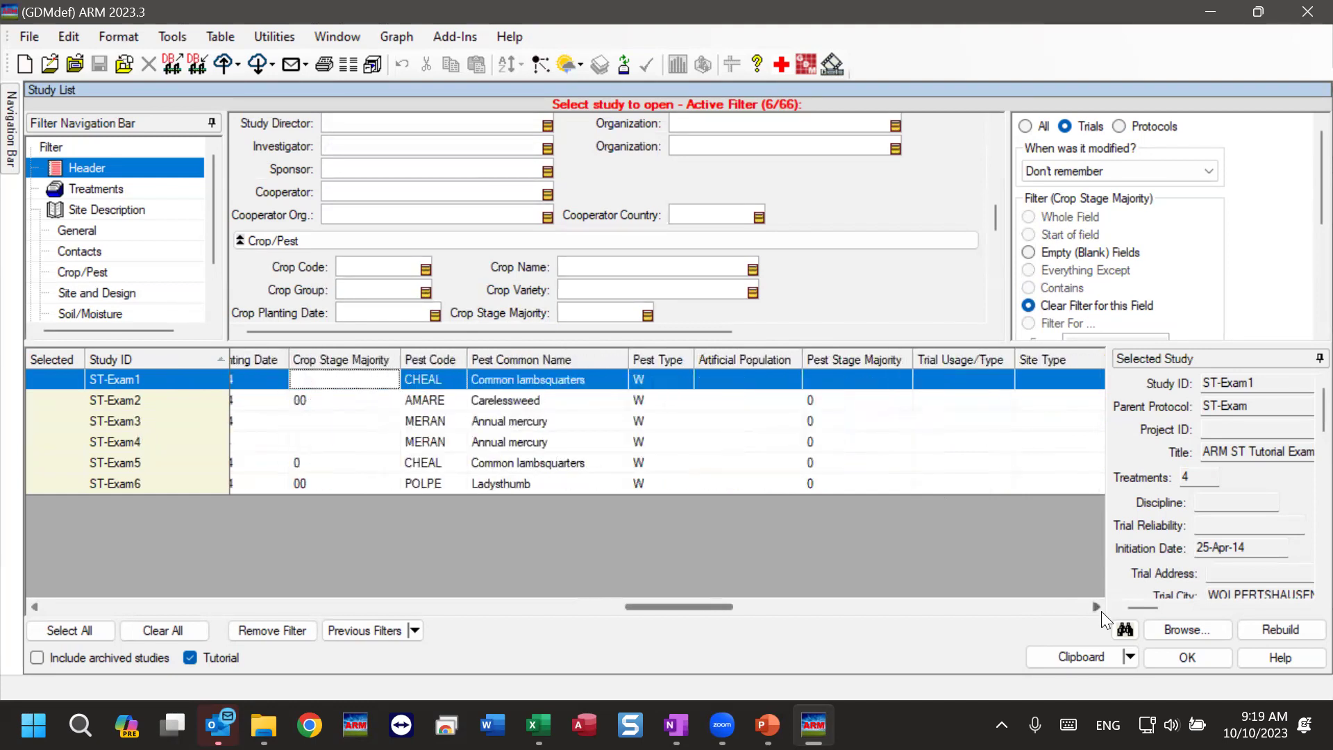
pyautogui.moveTo(1094, 607); pyautogui.dragTo(1092, 605)
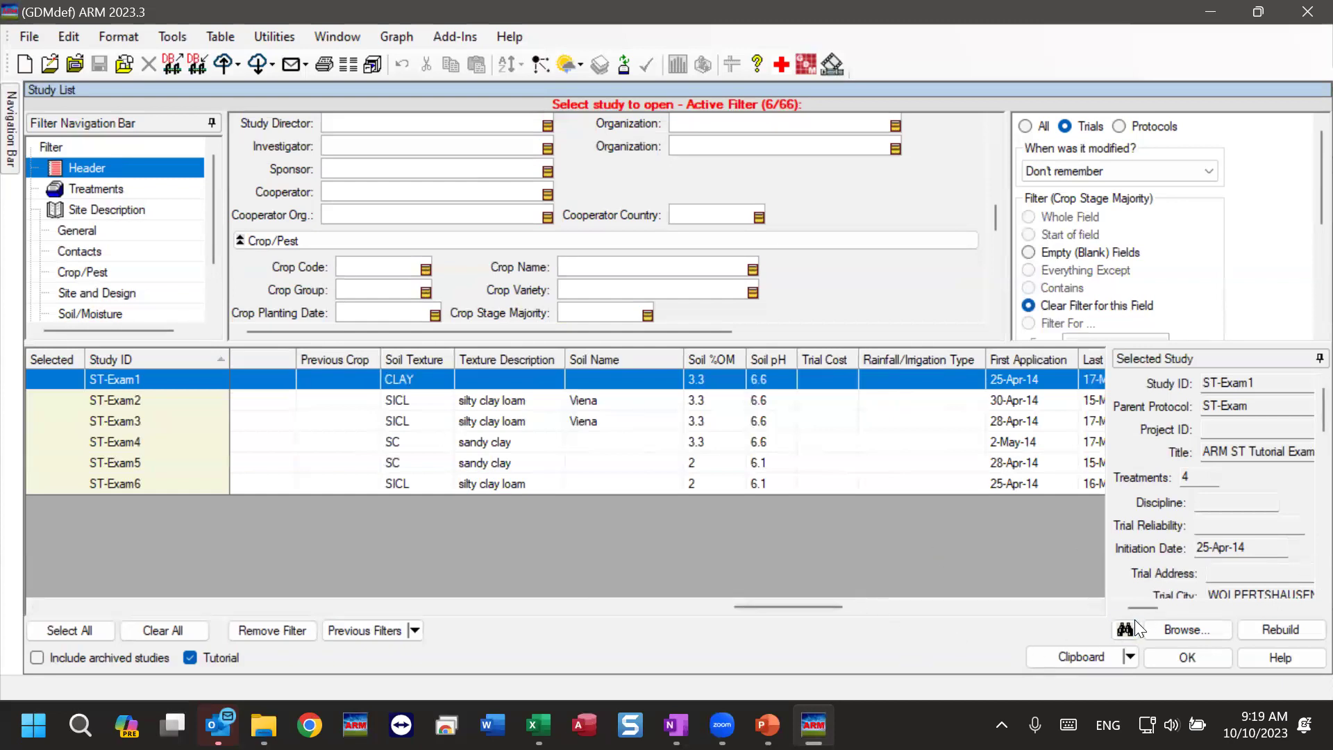
pyautogui.click(1093, 605)
pyautogui.click(1092, 605)
pyautogui.click(1093, 606)
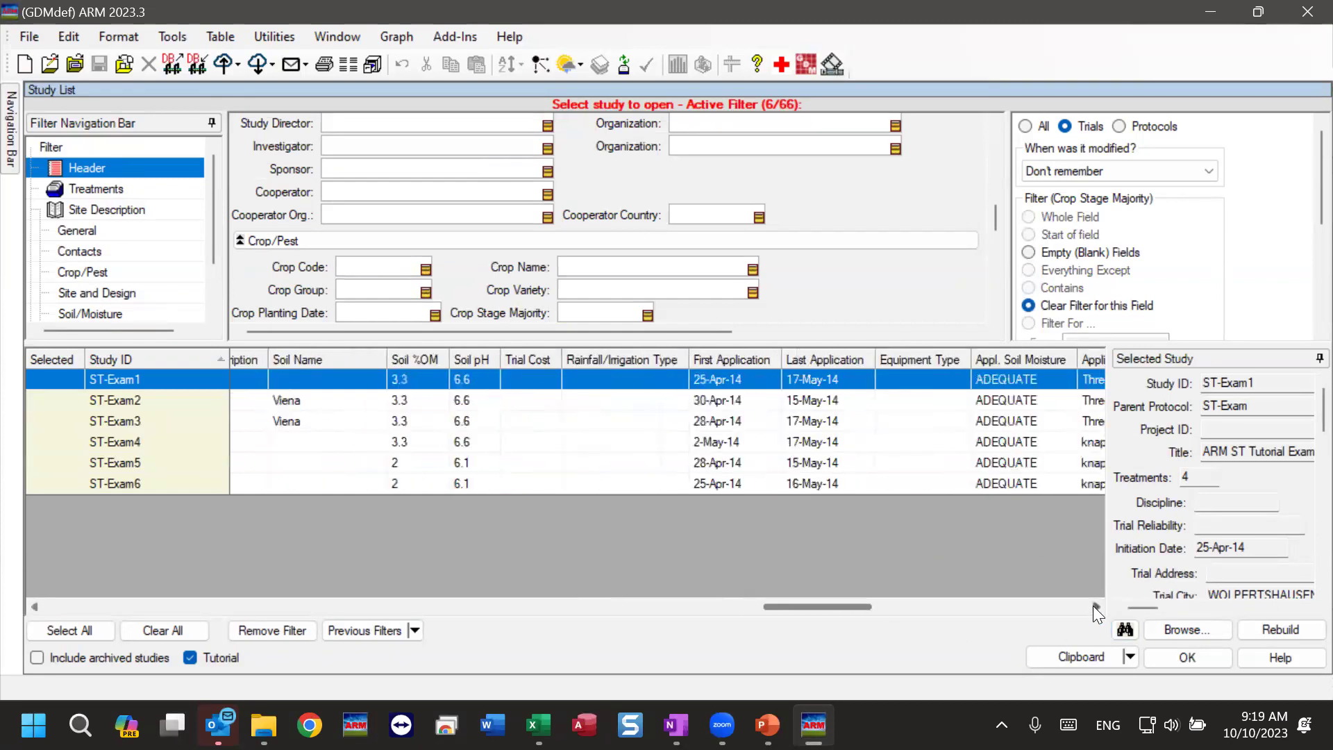
pyautogui.click(1093, 606)
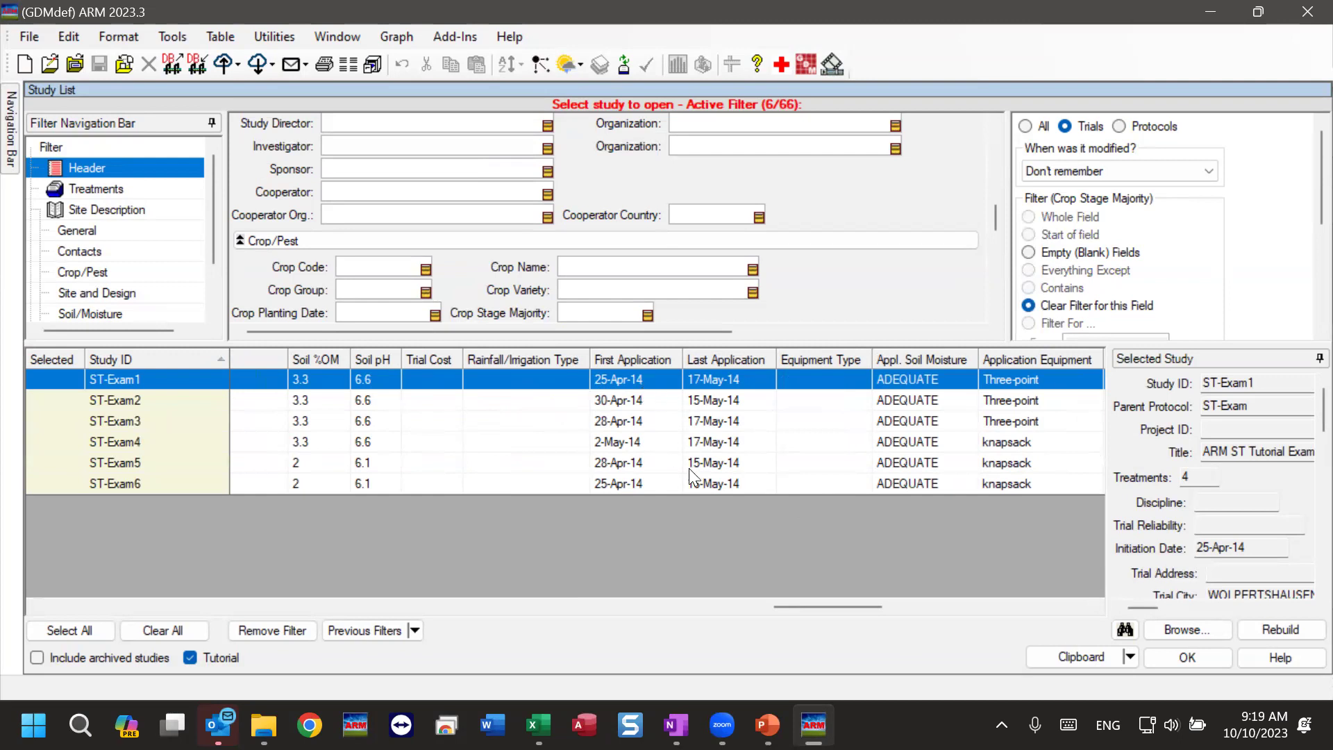
# Examine the nozzle, carrier, last assessment, last changed, last opened, attachments and treatments columns of the ST-Exam trials
pyautogui.moveTo(804, 606); pyautogui.dragTo(830, 607)
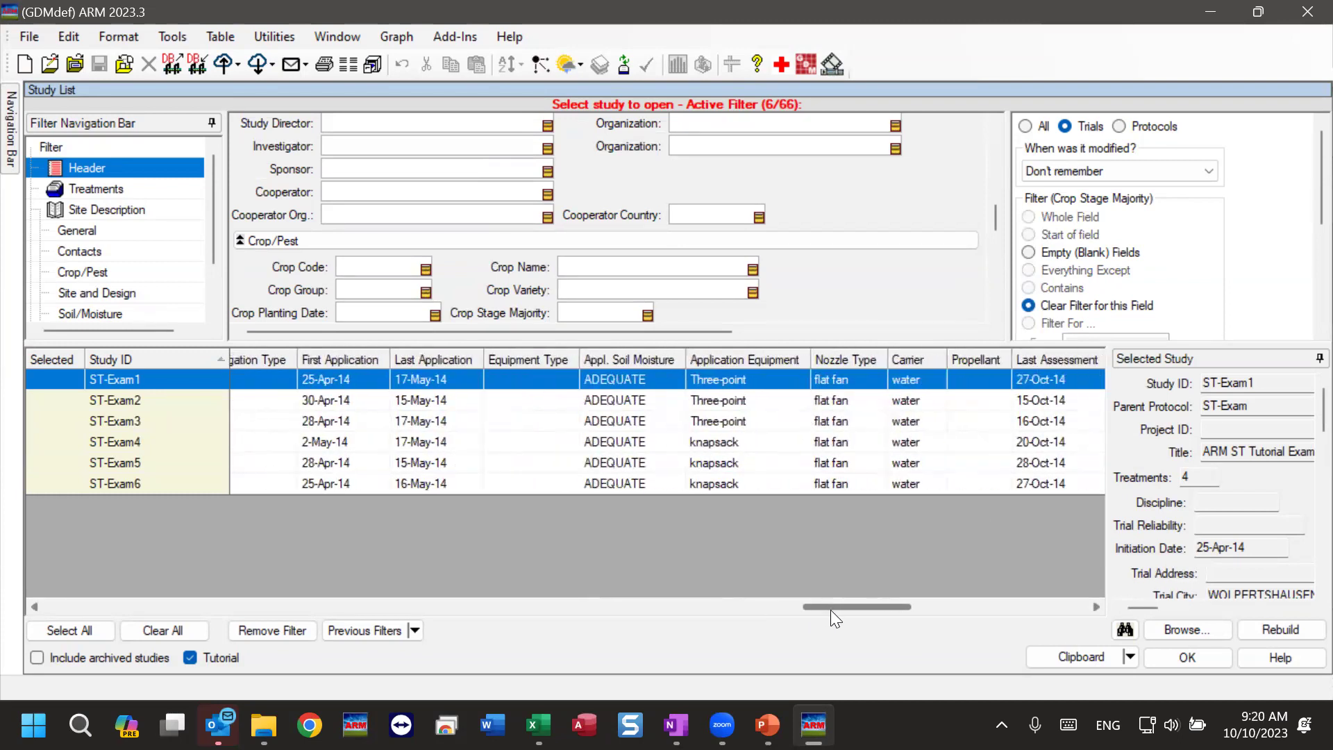
pyautogui.moveTo(830, 609); pyautogui.dragTo(886, 615)
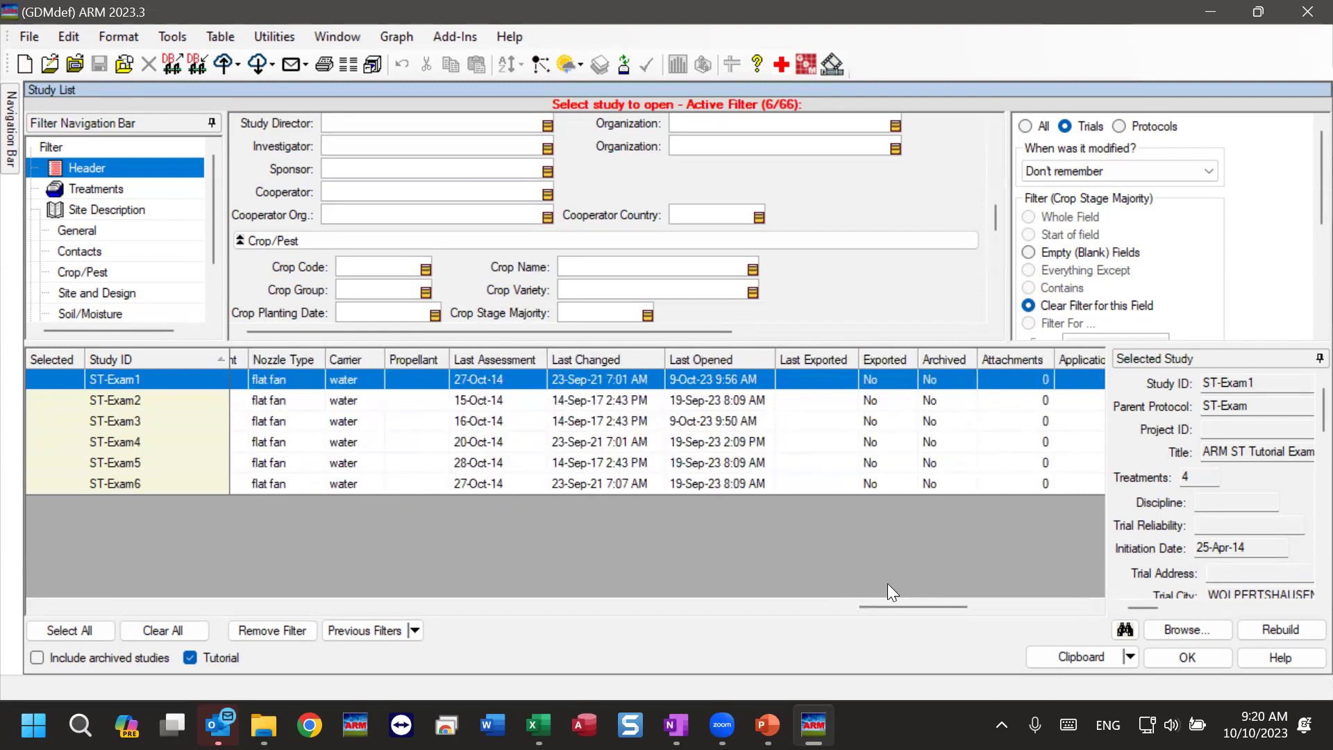
pyautogui.moveTo(885, 606); pyautogui.dragTo(899, 606)
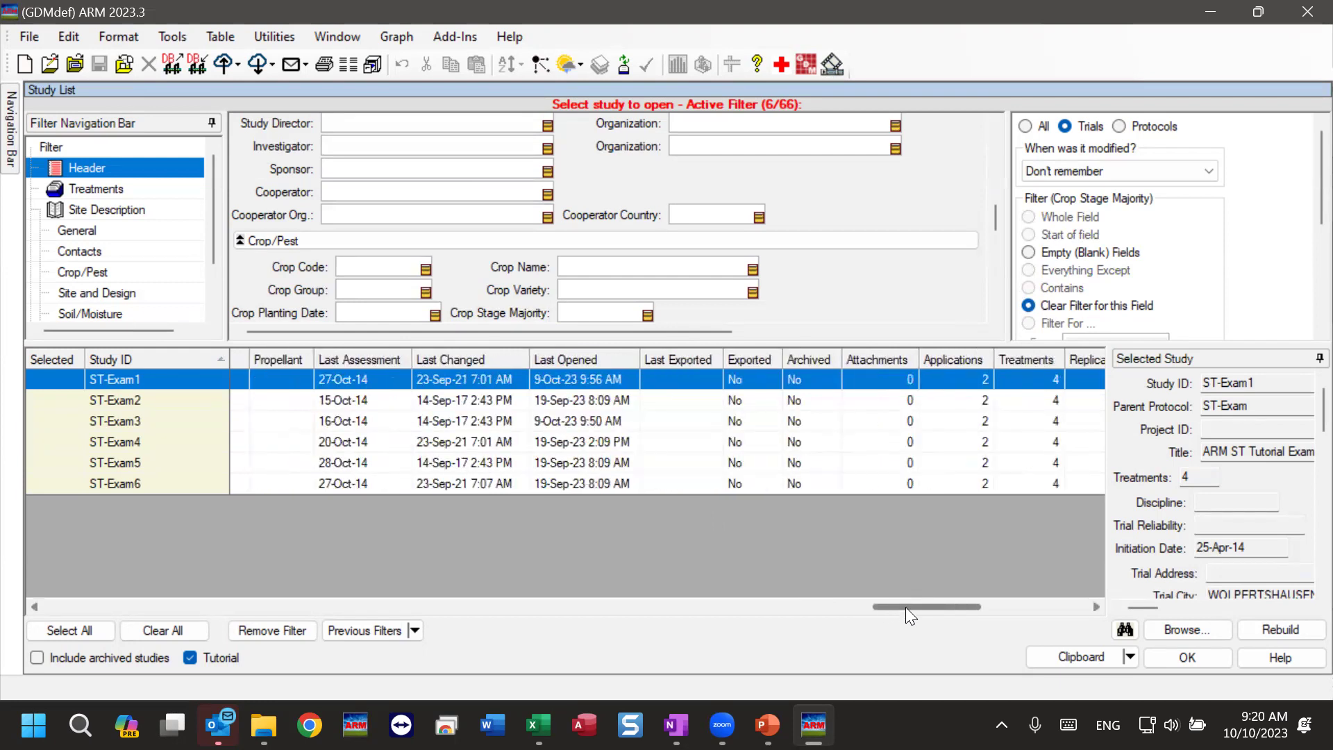
pyautogui.moveTo(905, 607); pyautogui.dragTo(926, 606)
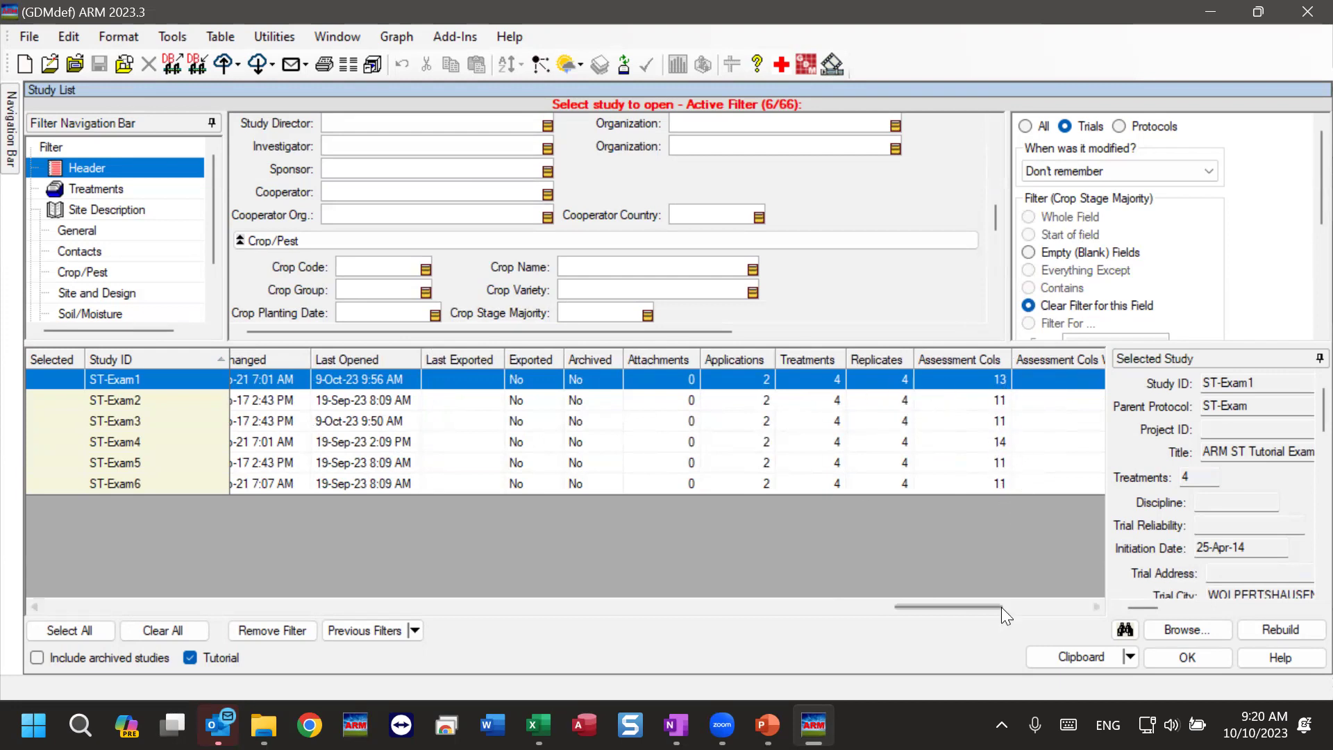
# Compare the assessment column counts of the ST-Exam trials, checking ST-Exam4, ST-Exam1, ST-Exam2 and ST-Exam3
pyautogui.moveTo(977, 607); pyautogui.dragTo(991, 606)
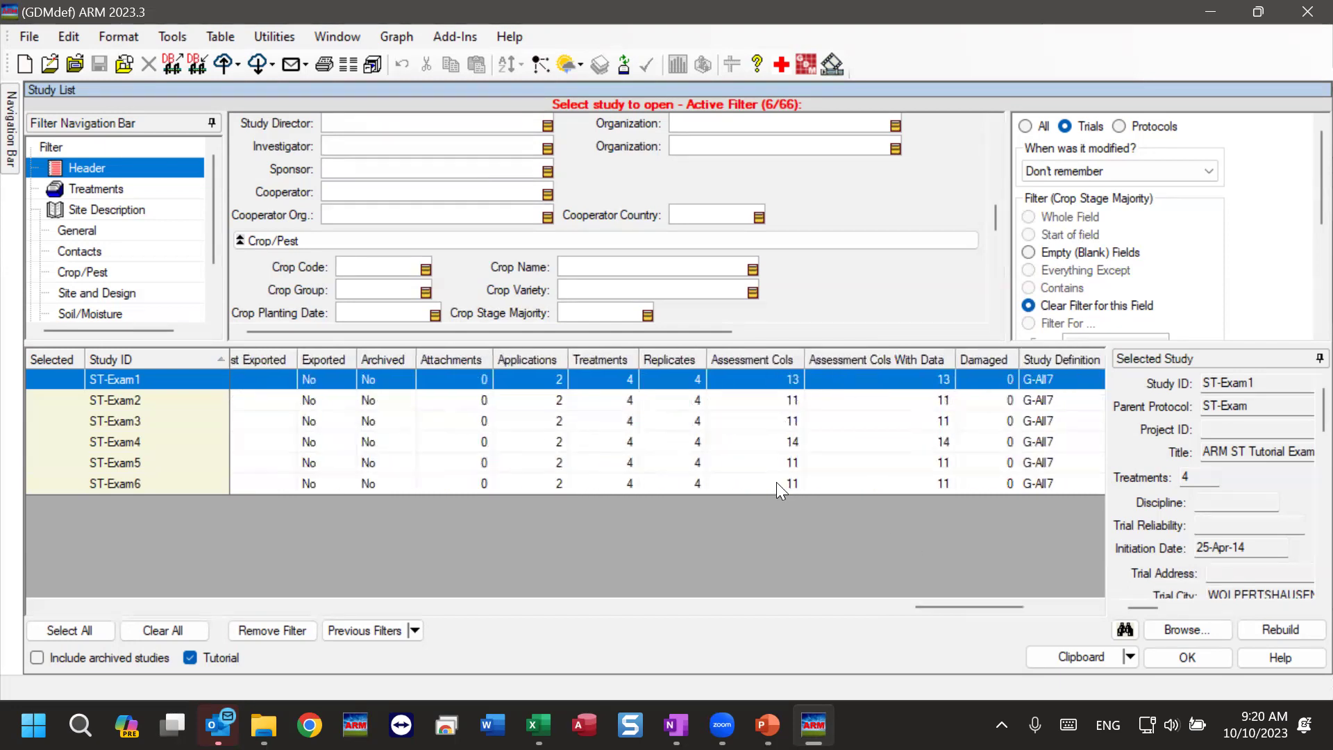
pyautogui.click(788, 442)
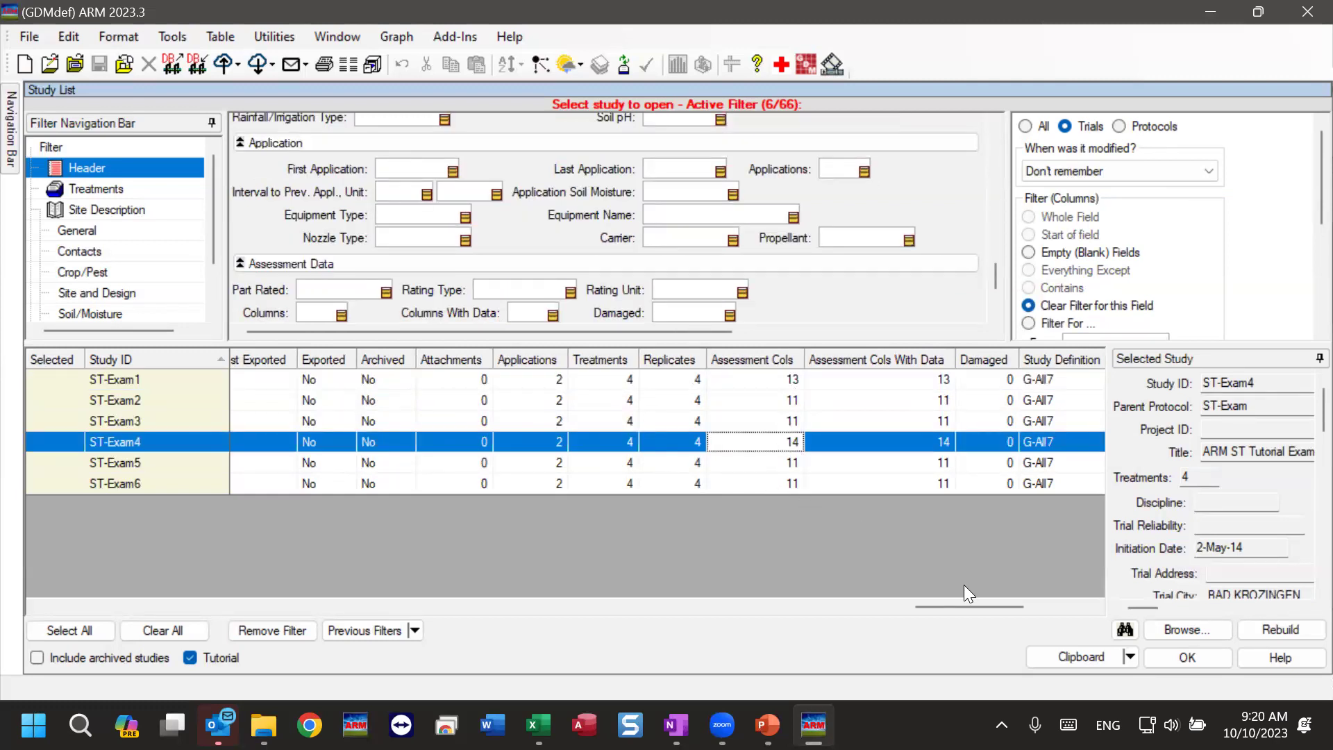
pyautogui.moveTo(965, 605); pyautogui.dragTo(982, 605)
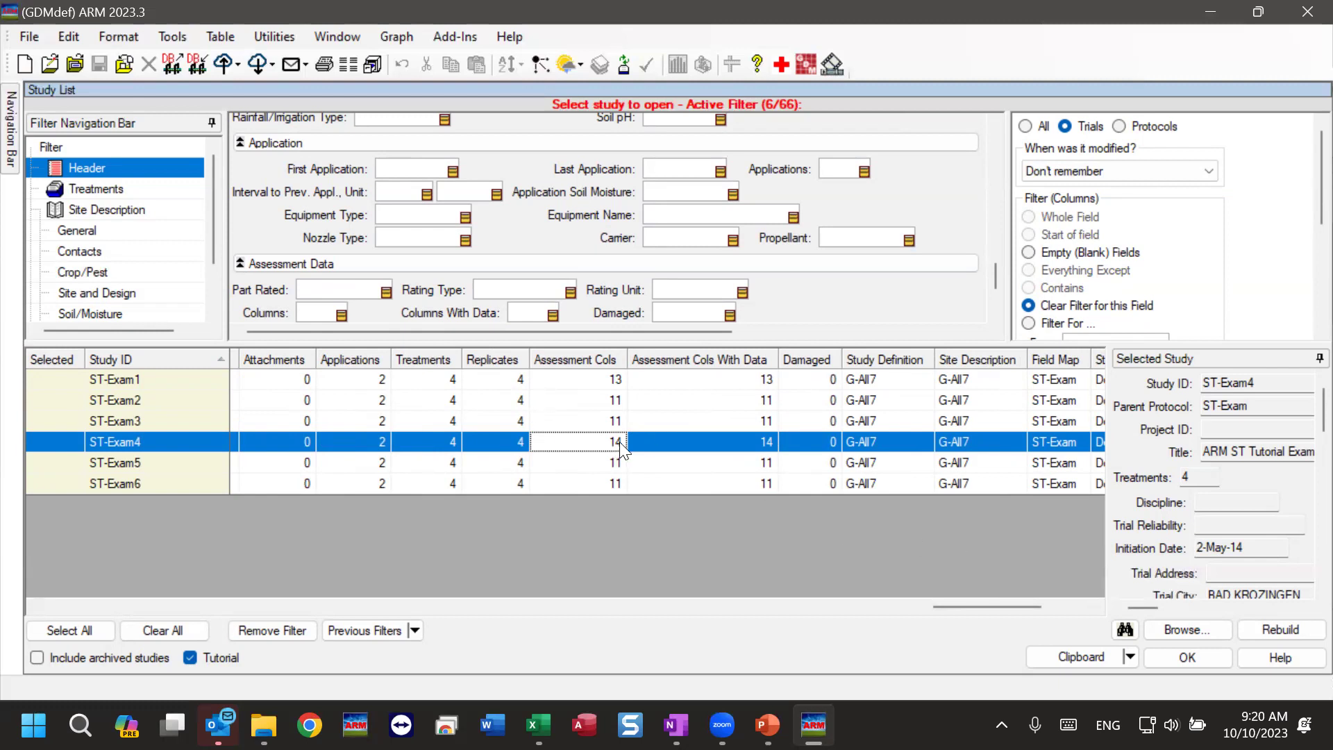
pyautogui.click(601, 381)
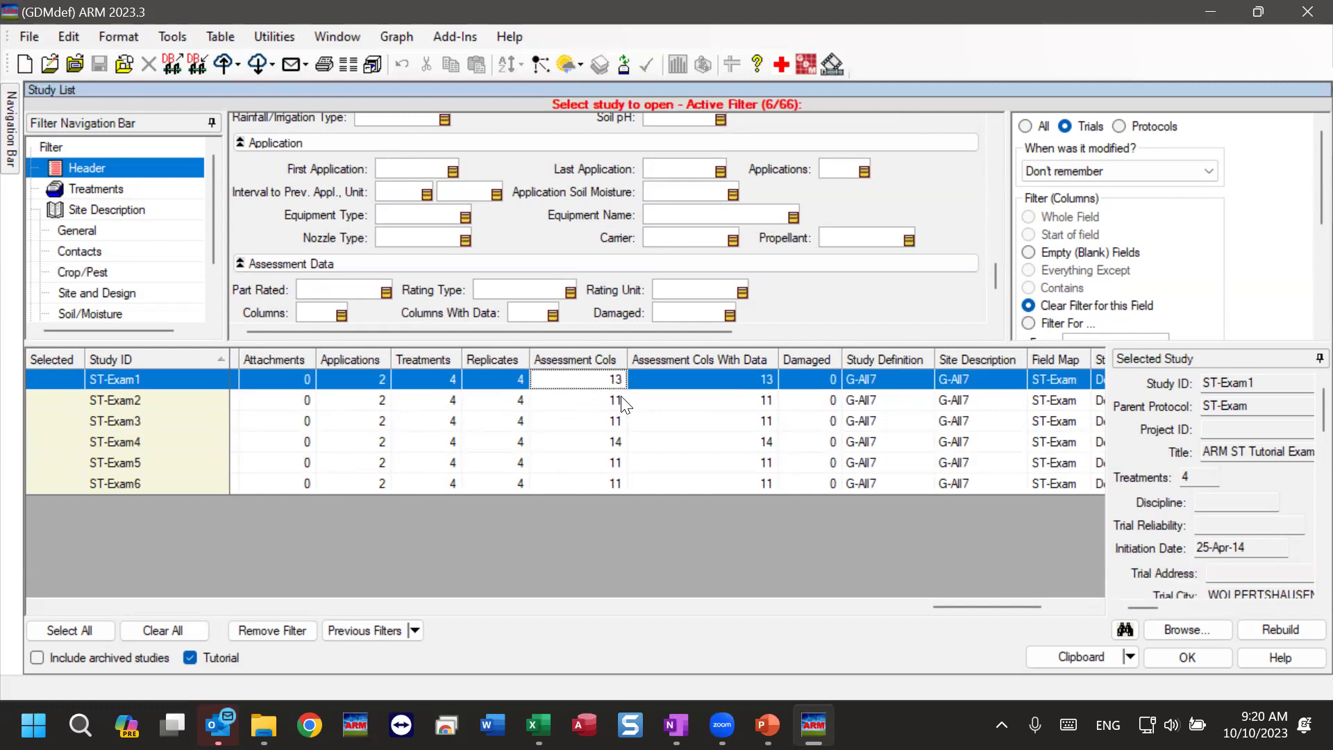
pyautogui.click(608, 399)
pyautogui.click(595, 422)
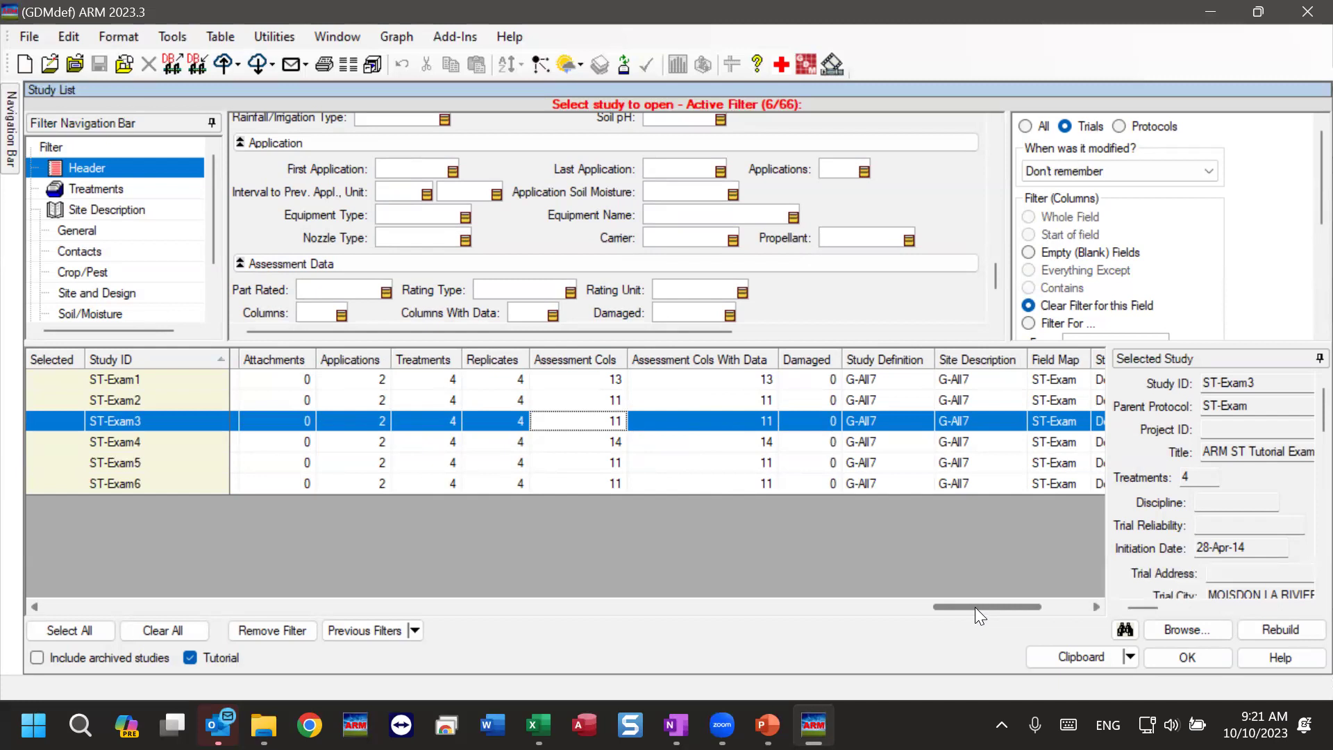
# Hide the Other Trial ID and Project ID columns in the study list
pyautogui.moveTo(976, 607); pyautogui.dragTo(643, 588)
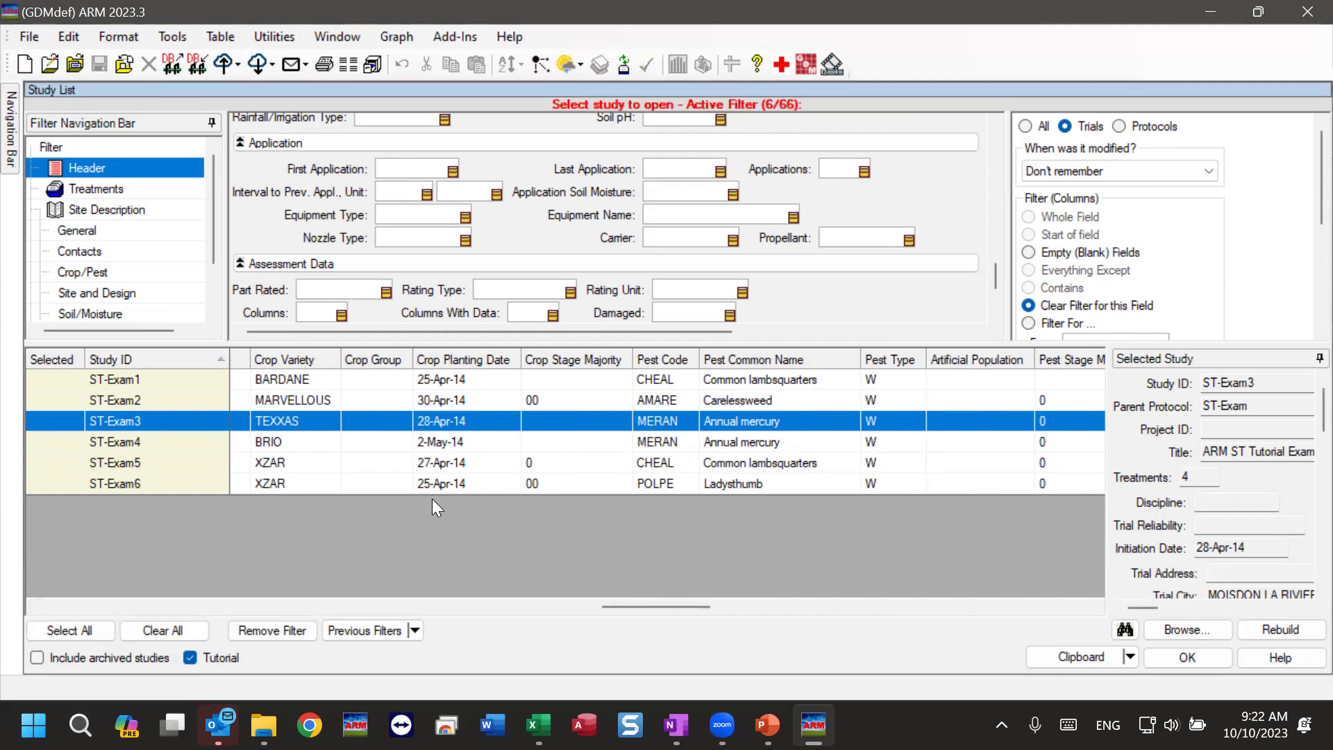
pyautogui.moveTo(630, 601); pyautogui.dragTo(25, 601)
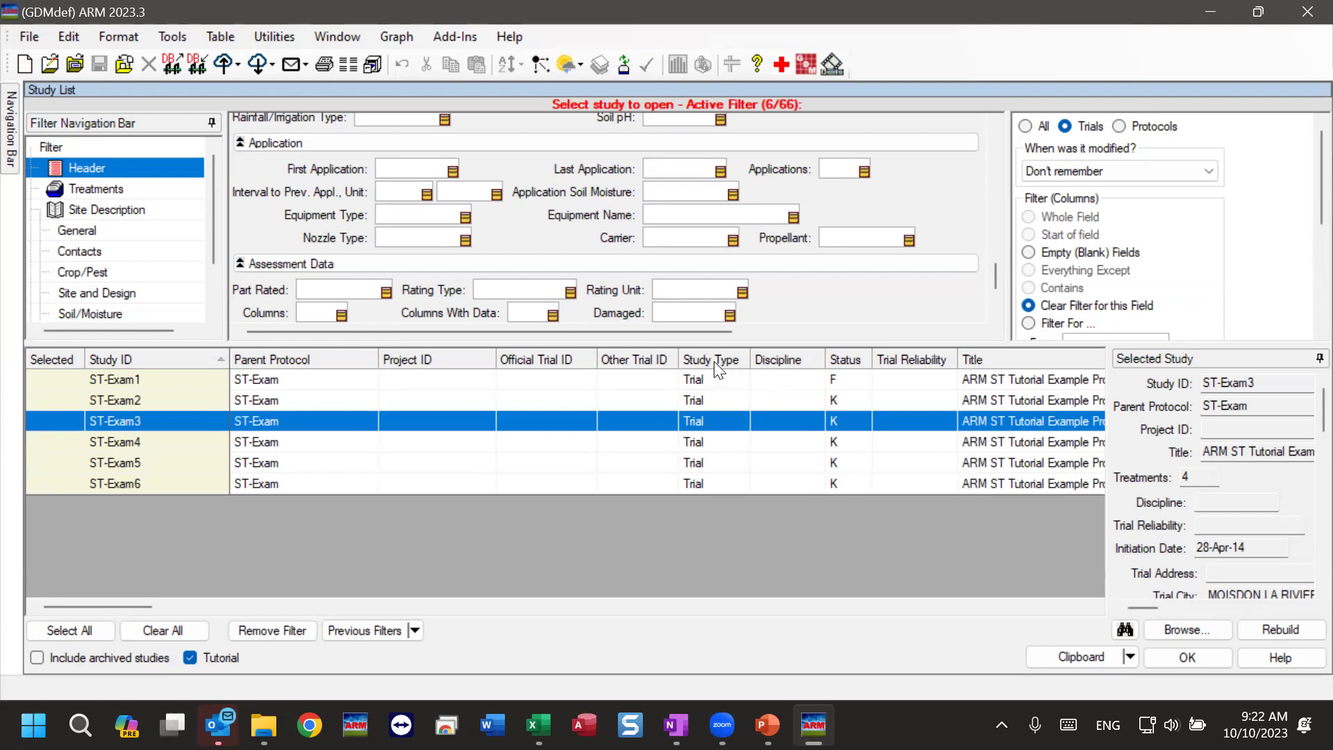
pyautogui.rightClick(628, 362)
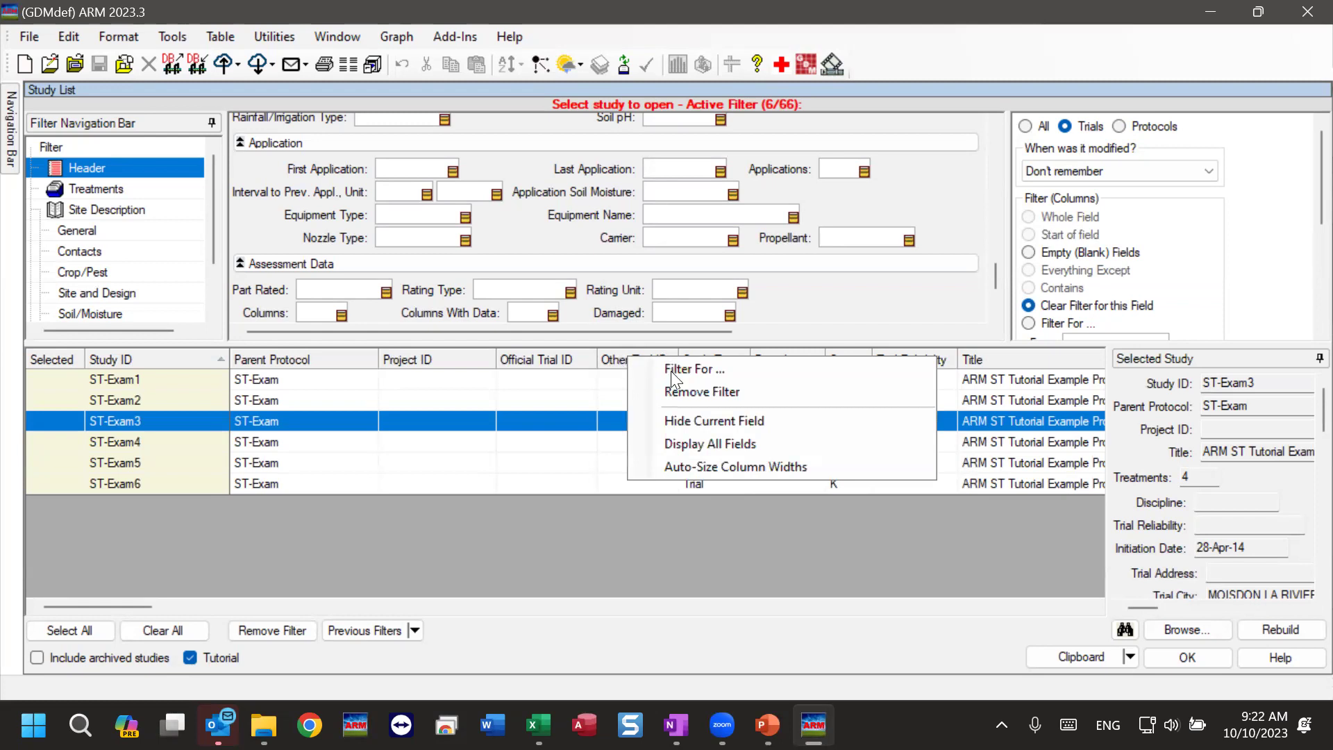
pyautogui.click(694, 420)
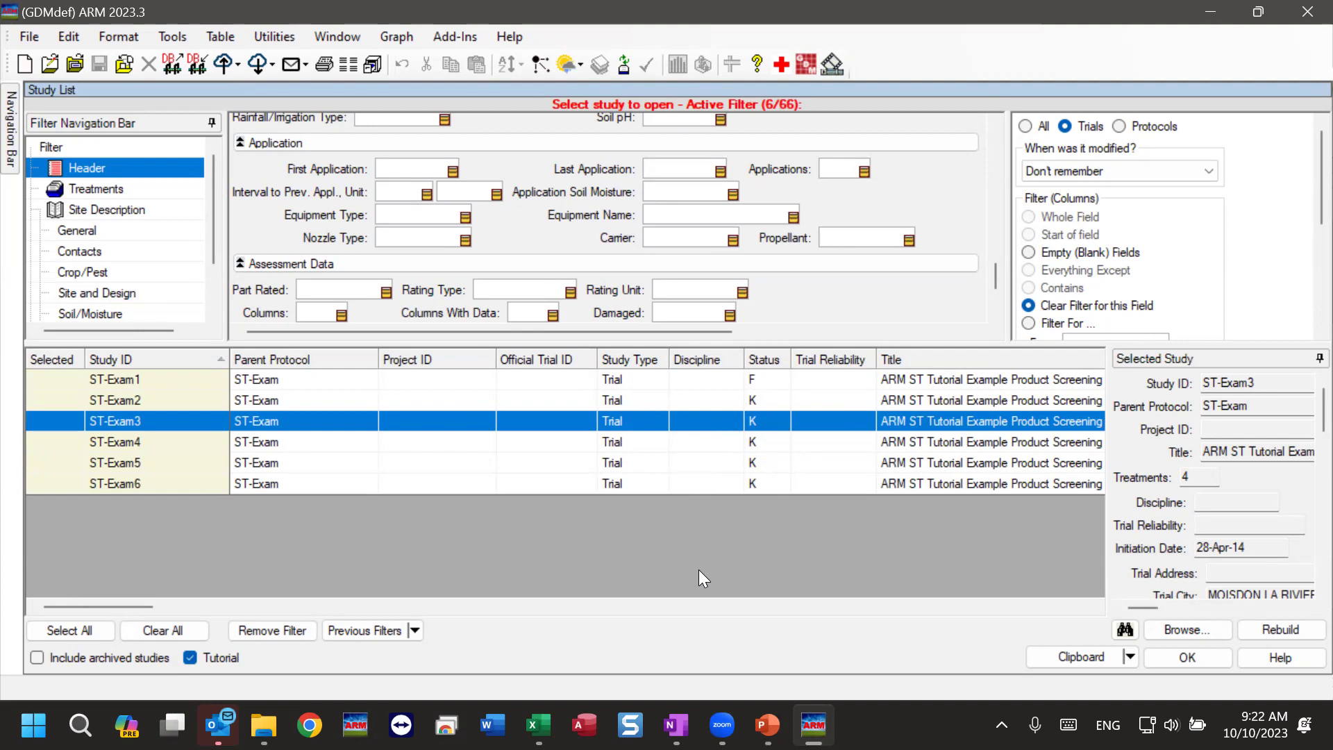
pyautogui.rightClick(443, 361)
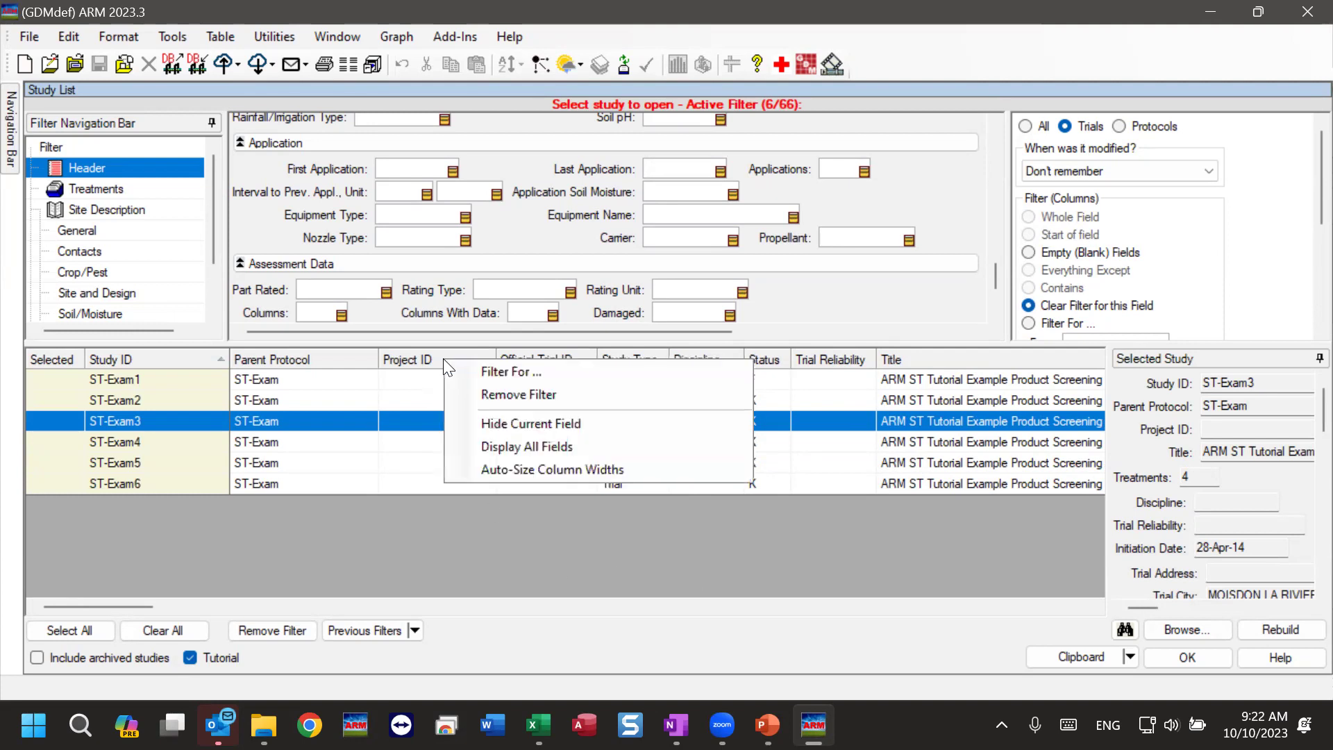
pyautogui.click(531, 425)
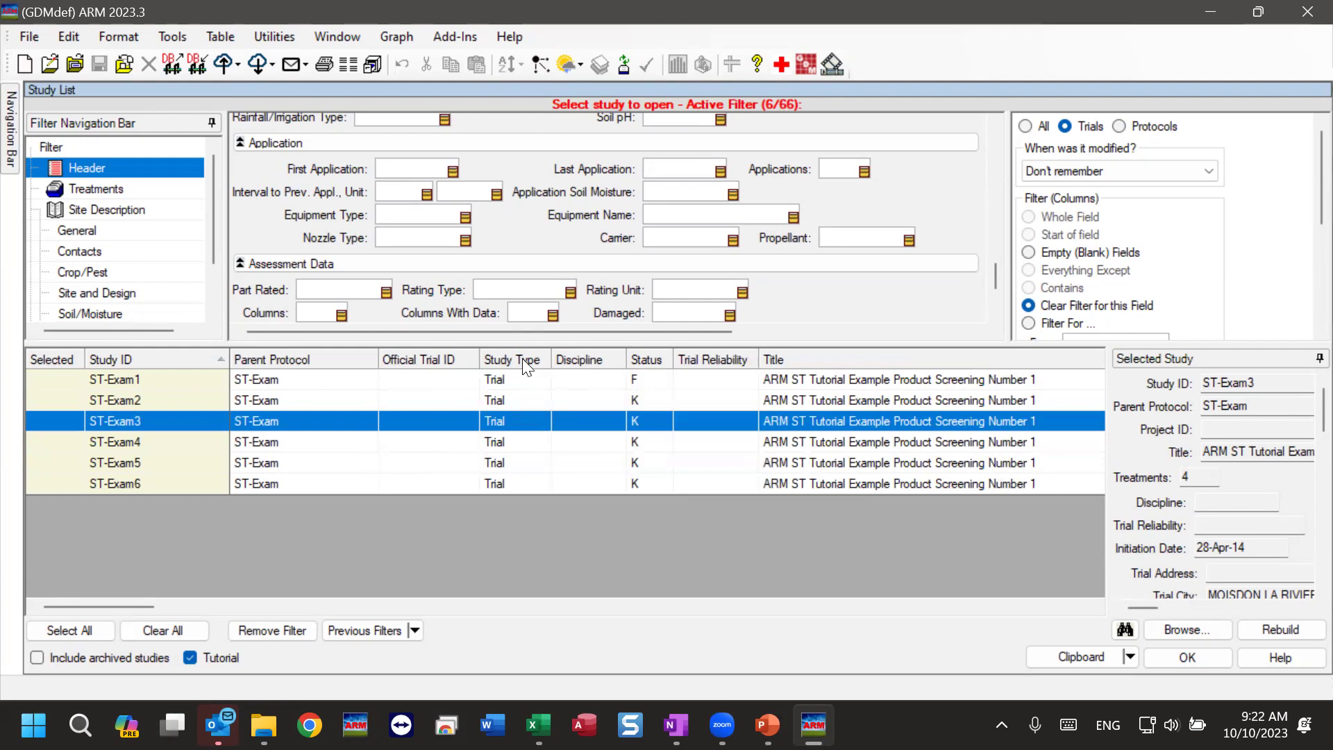
# Place the Study Type column directly after Parent Protocol and fit the Title column's width to its contents
pyautogui.moveTo(504, 356); pyautogui.dragTo(385, 363)
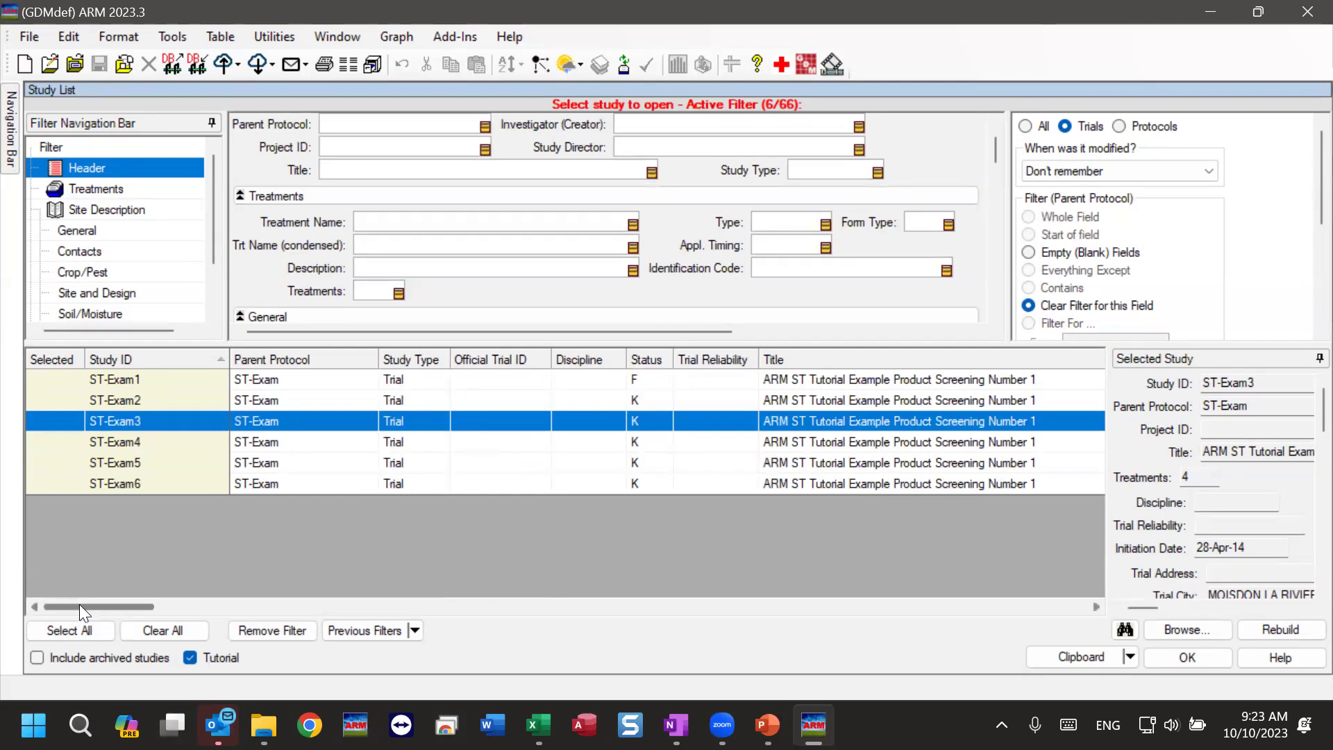
pyautogui.moveTo(79, 604); pyautogui.dragTo(130, 603)
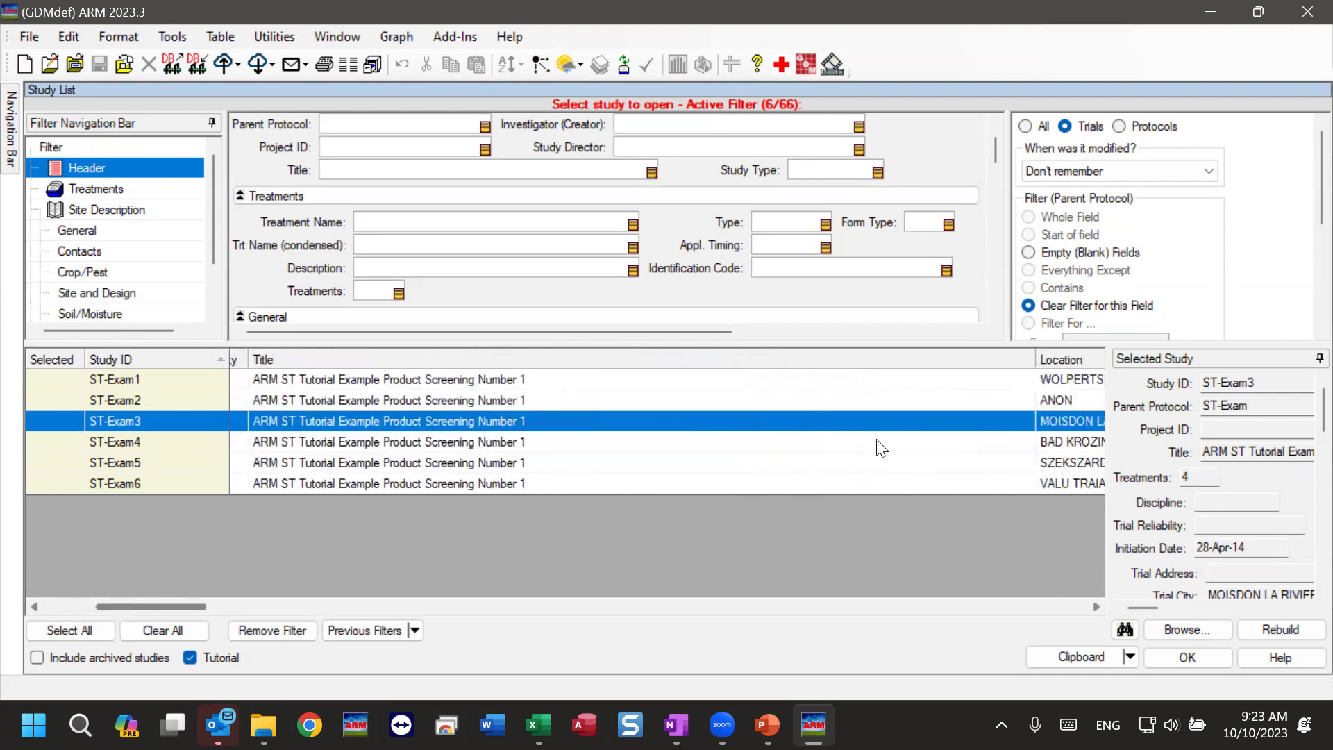
pyautogui.doubleClick(1034, 359)
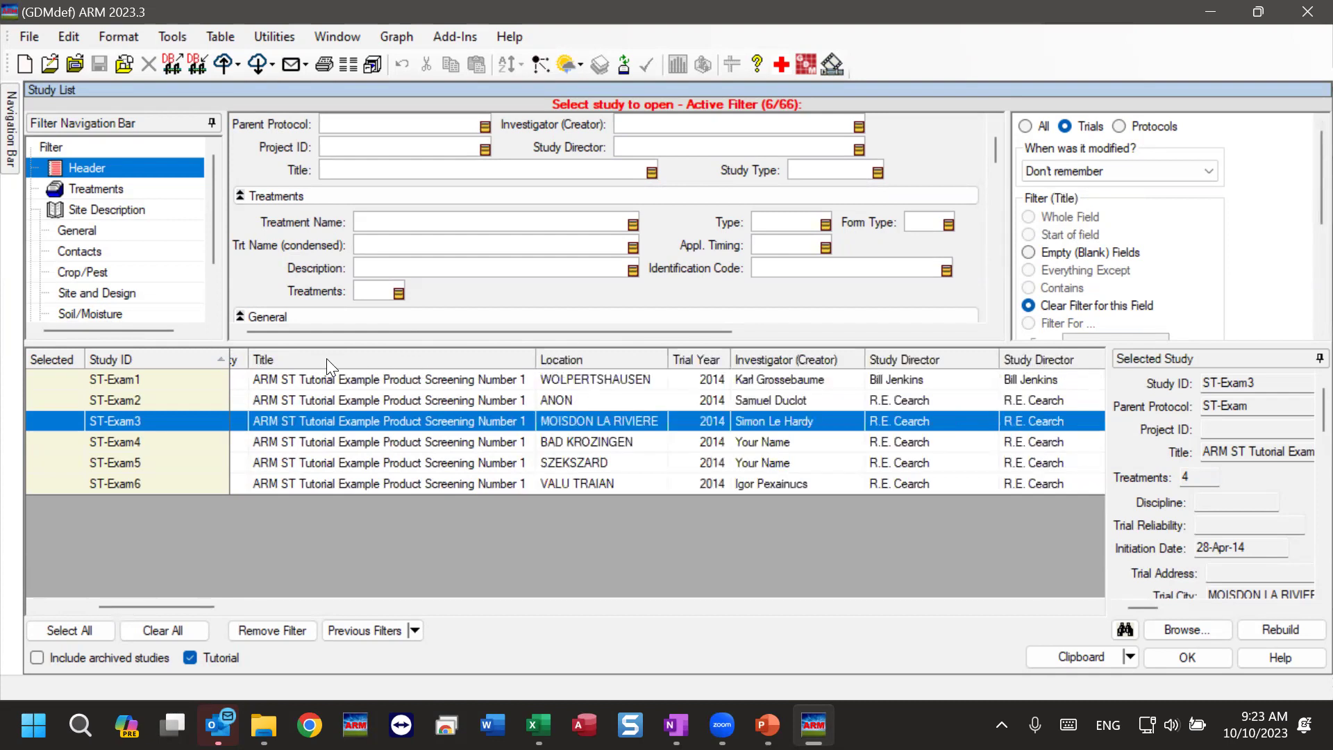
# Place the Trial Year column directly after the Study Type column in the study list
pyautogui.moveTo(536, 359); pyautogui.dragTo(253, 359)
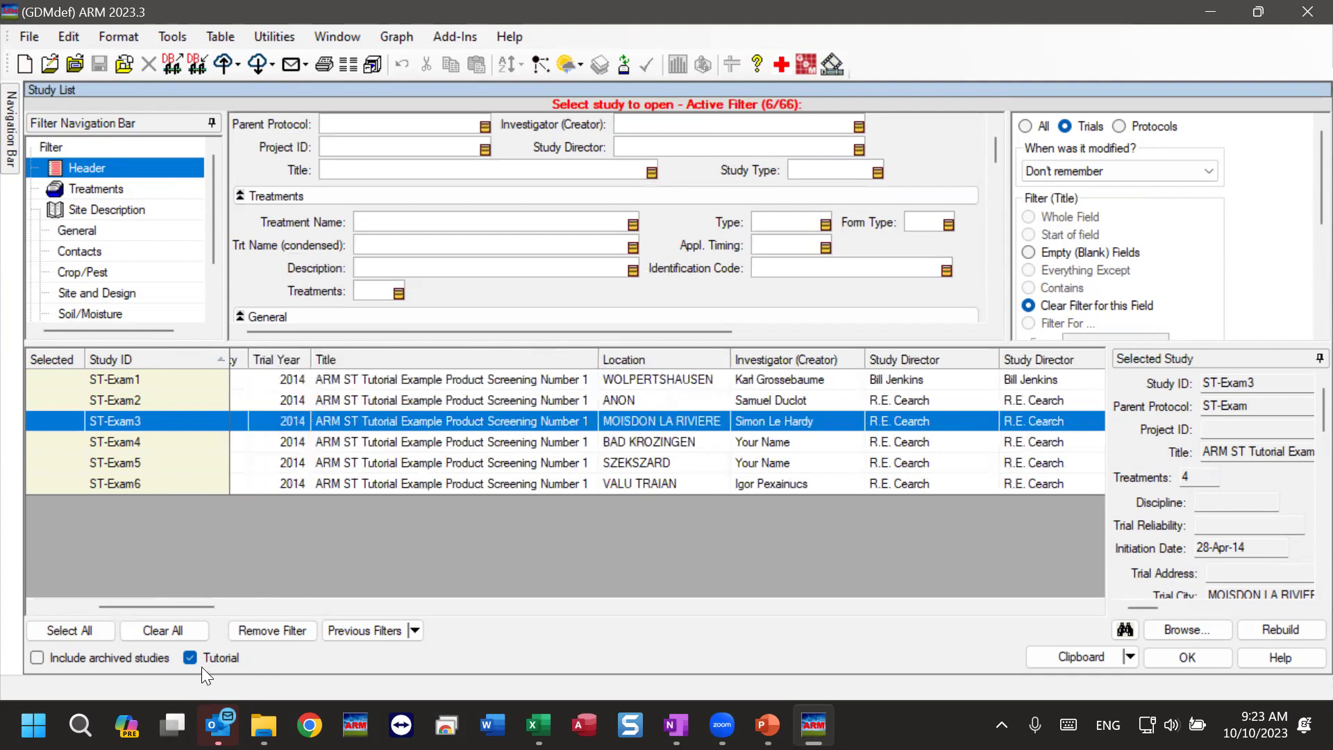
pyautogui.moveTo(173, 599); pyautogui.dragTo(92, 596)
pyautogui.moveTo(796, 361); pyautogui.dragTo(454, 361)
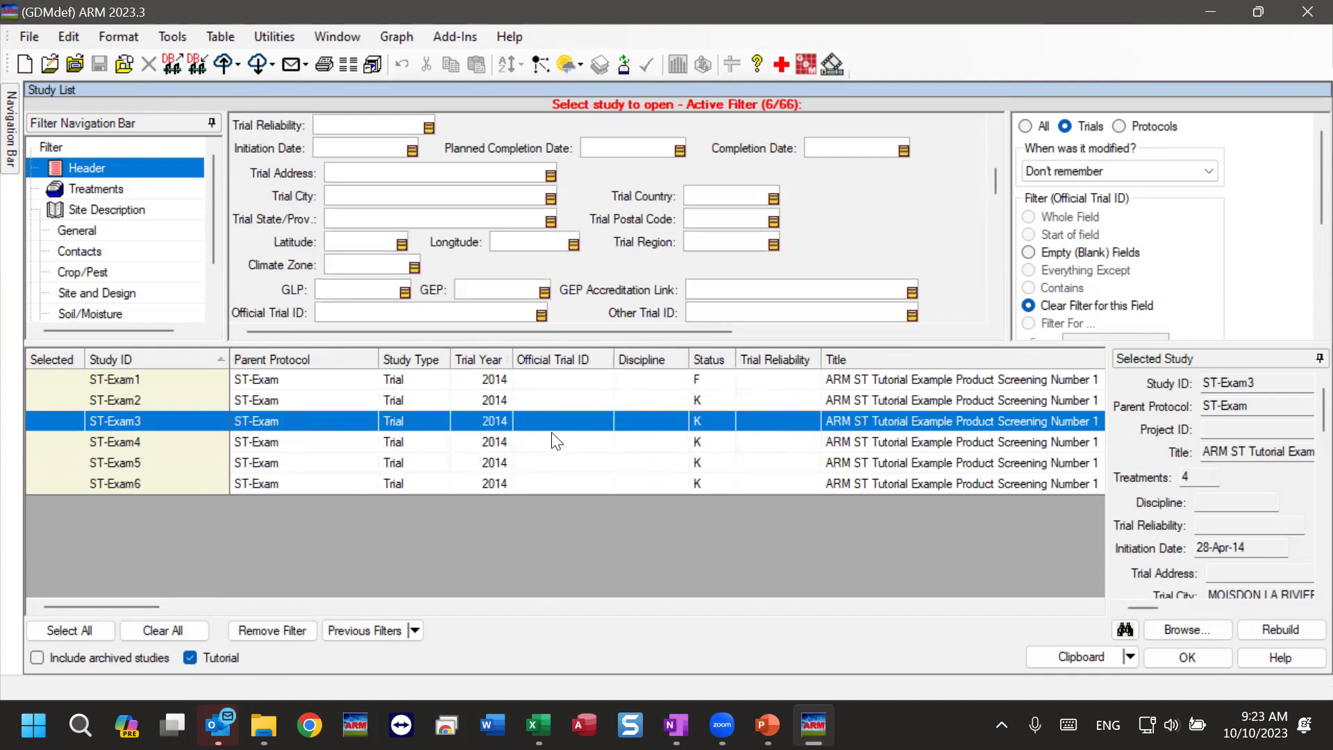
pyautogui.moveTo(94, 607)
pyautogui.mouseDown()
pyautogui.moveTo(225, 599)
pyautogui.moveTo(70, 607)
pyautogui.mouseUp()
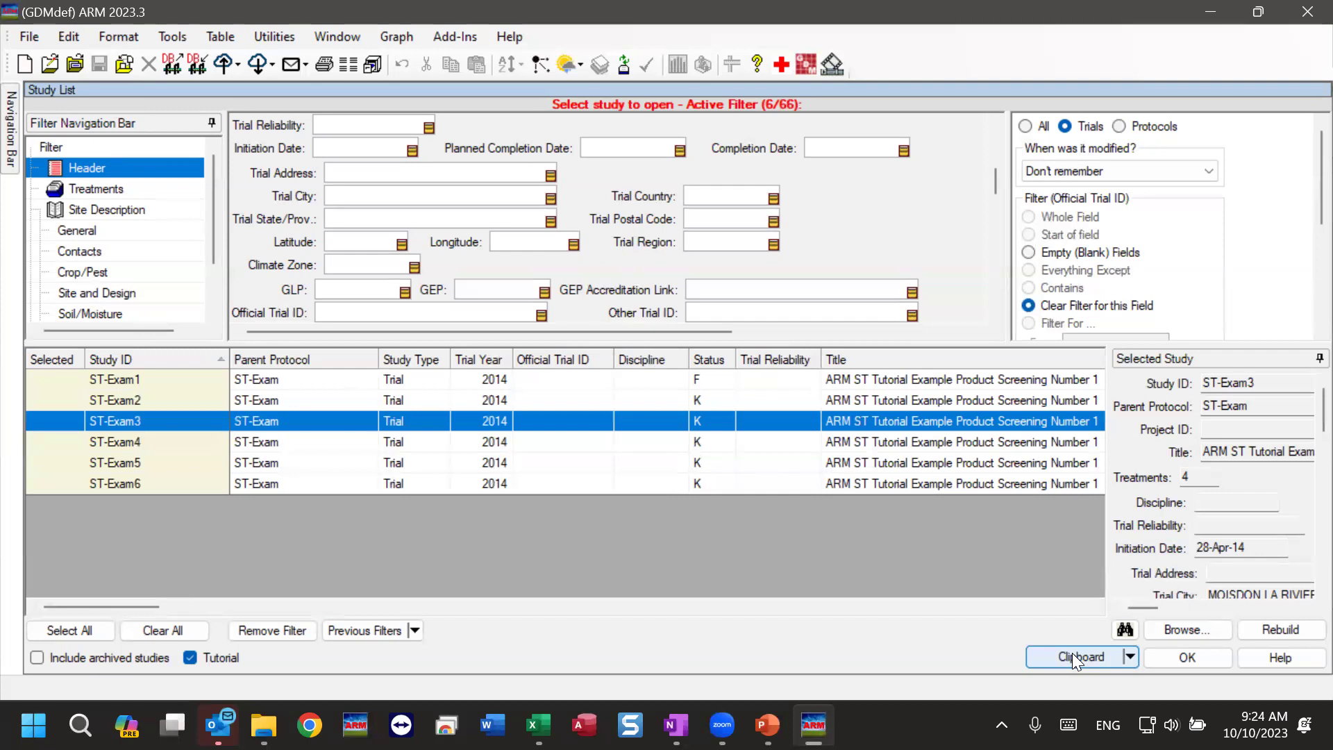
# Copy the entire filtered study list to the clipboard and paste it at cell A1 of the blank Excel workbook
pyautogui.click(1131, 656)
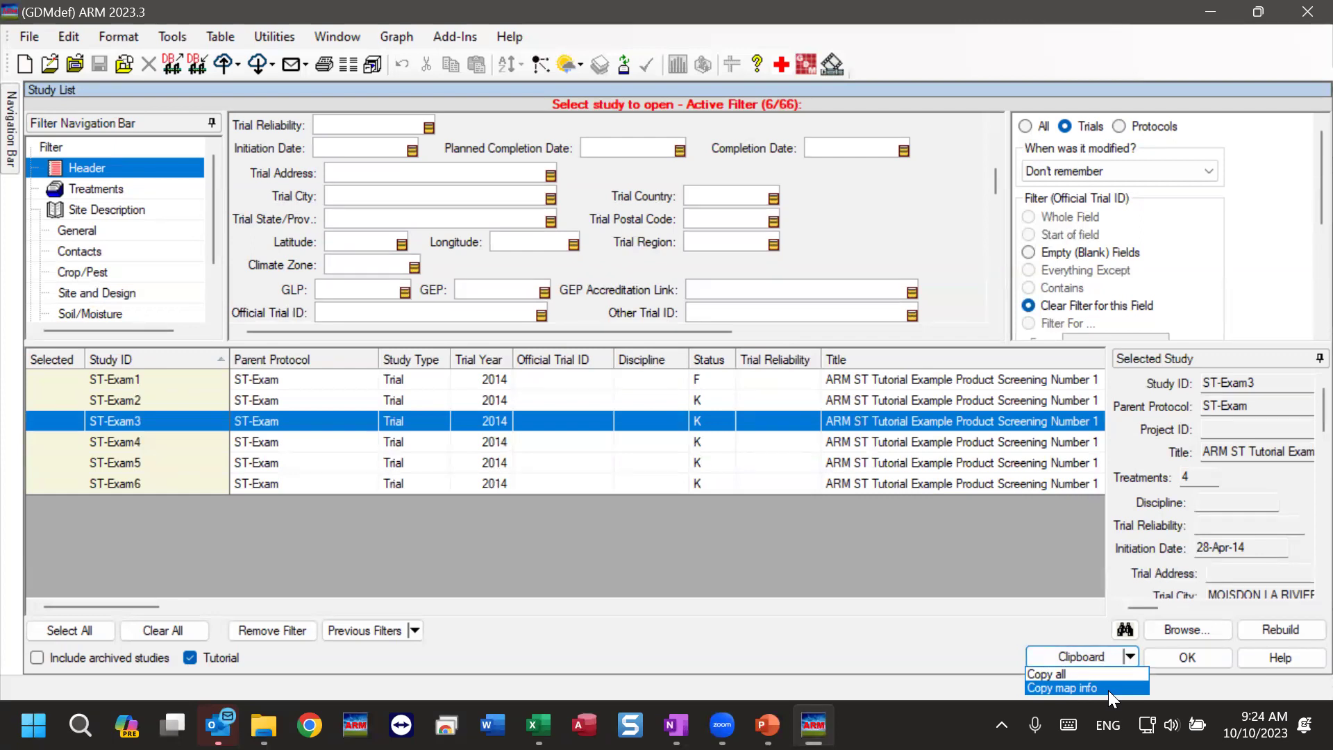
pyautogui.click(1049, 676)
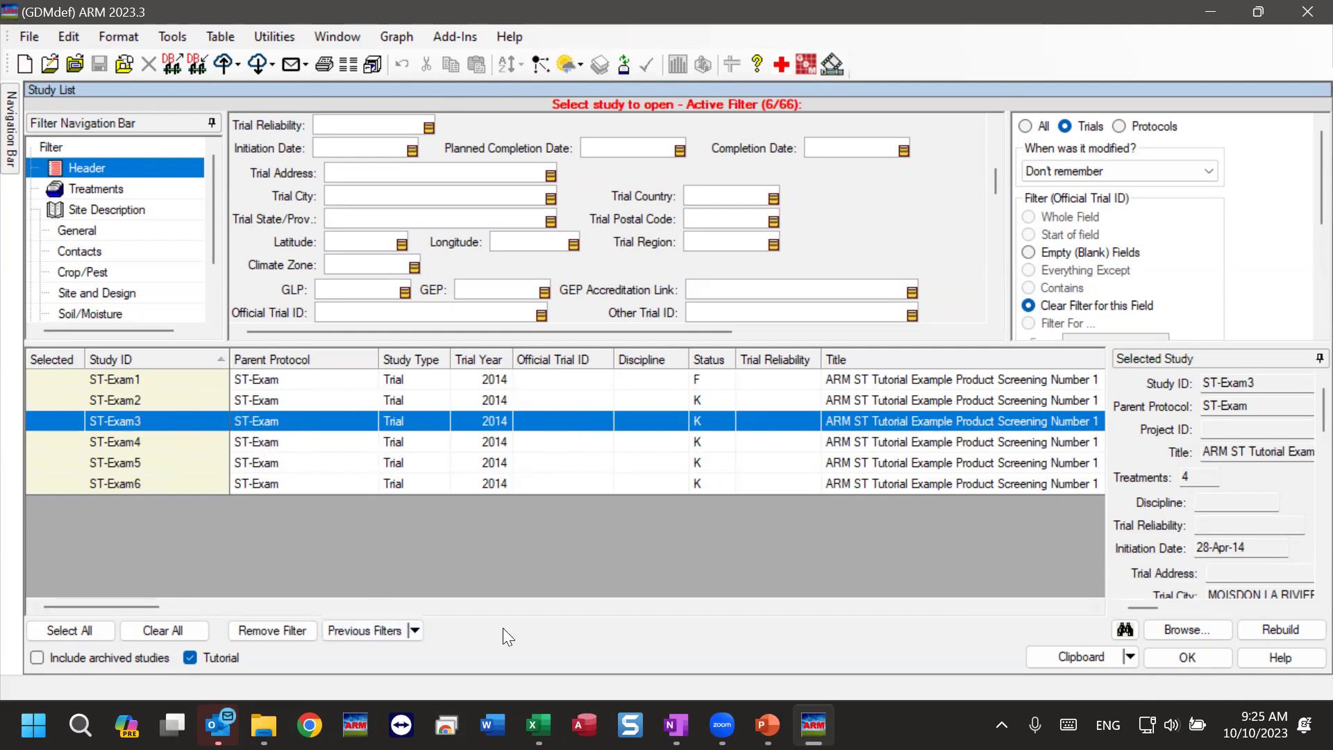
pyautogui.click(539, 725)
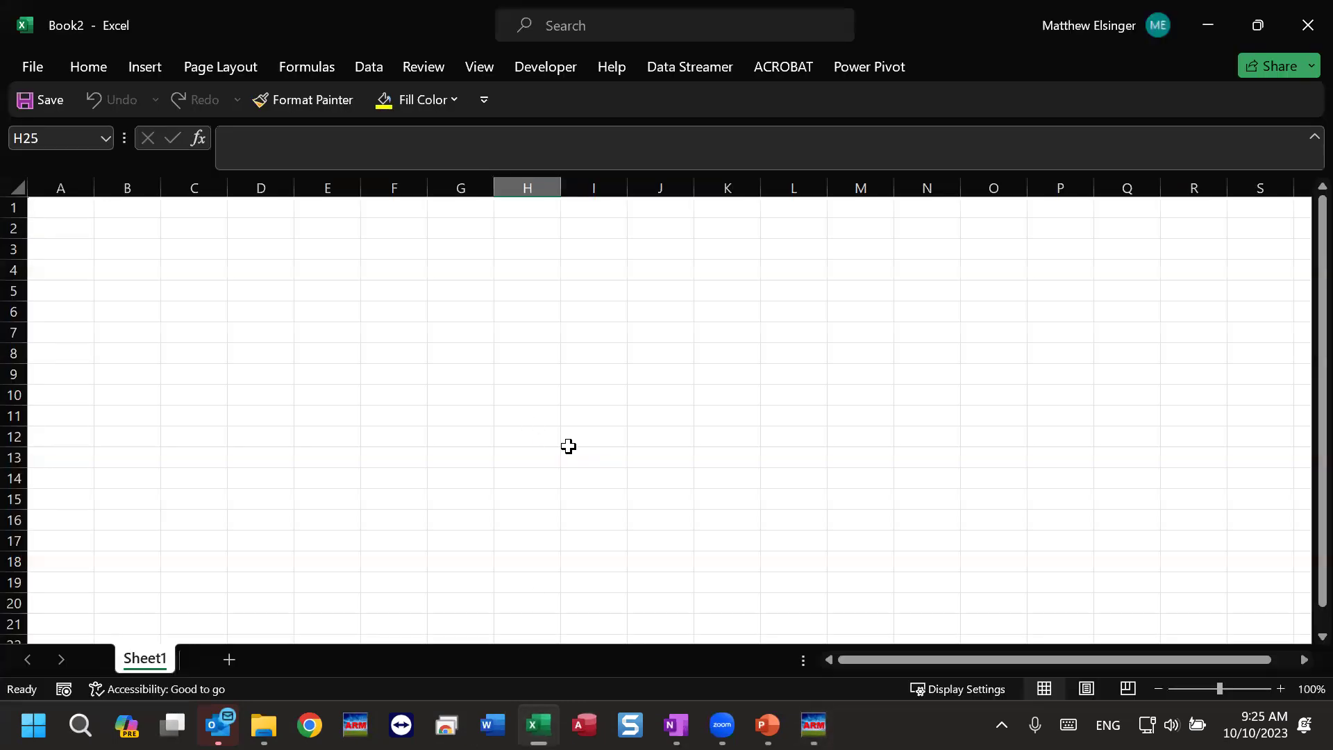
pyautogui.click(38, 207)
pyautogui.rightClick(49, 215)
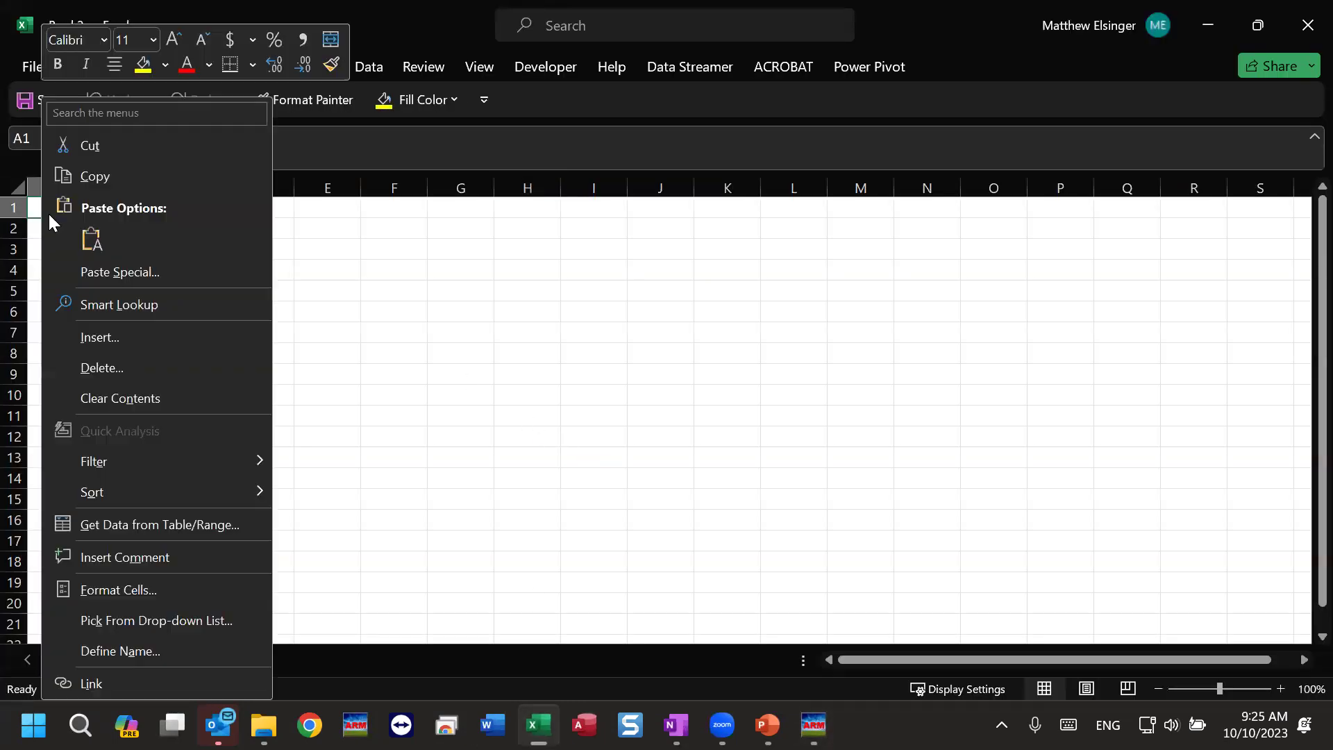
pyautogui.click(91, 238)
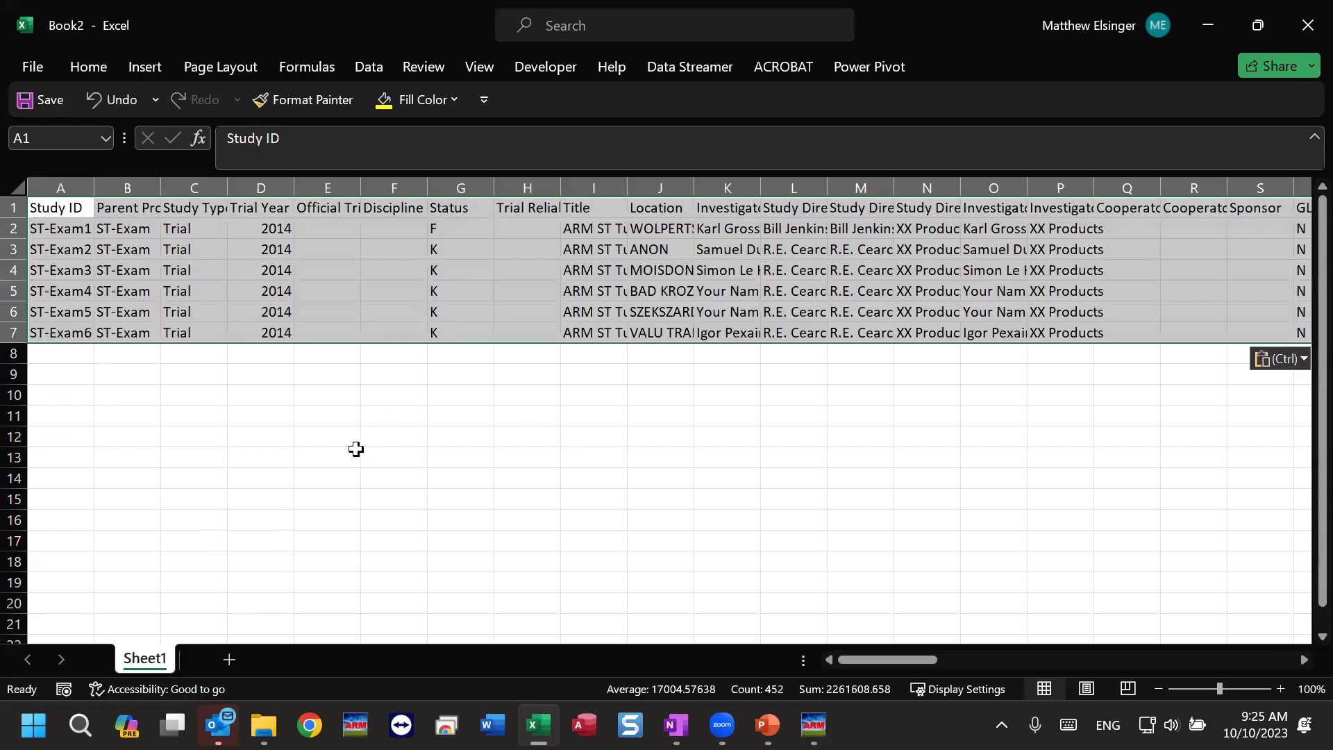
# Auto-fit all column widths of the pasted study table and look through its columns
pyautogui.click(18, 186)
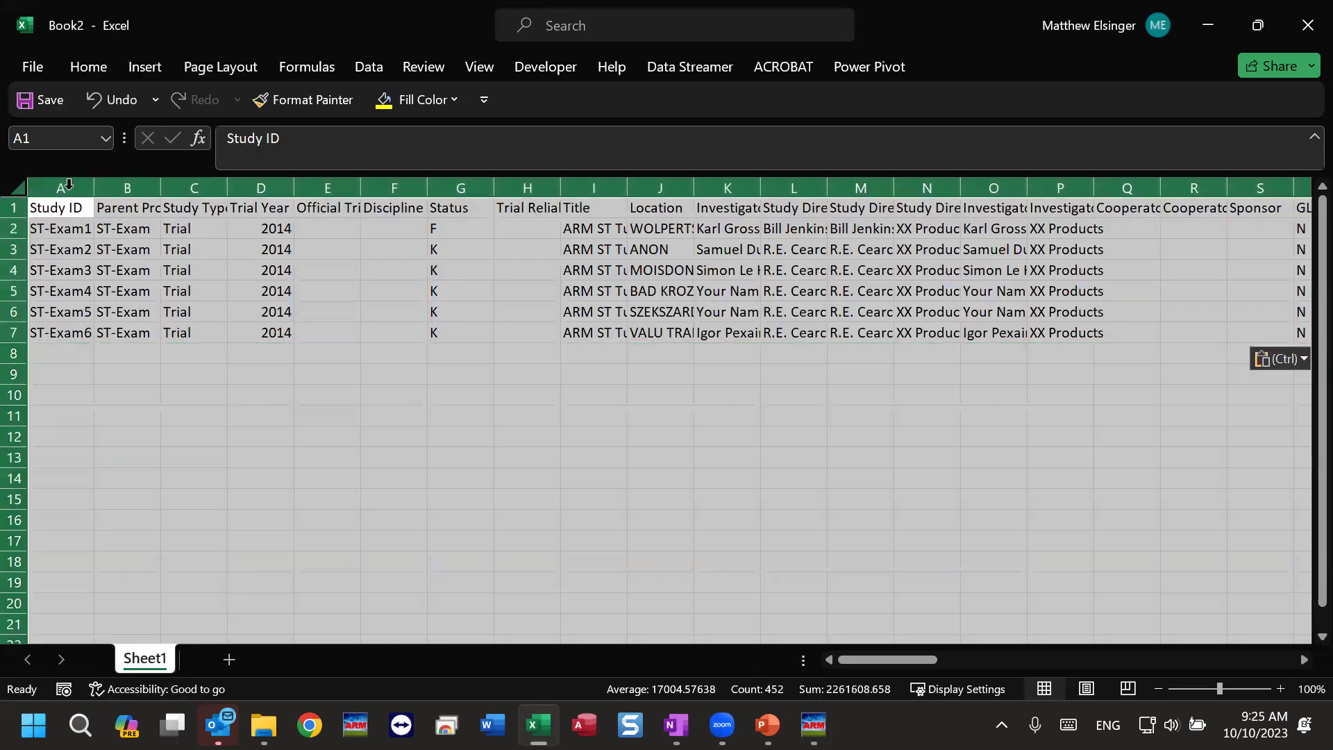
pyautogui.doubleClick(95, 185)
pyautogui.click(172, 369)
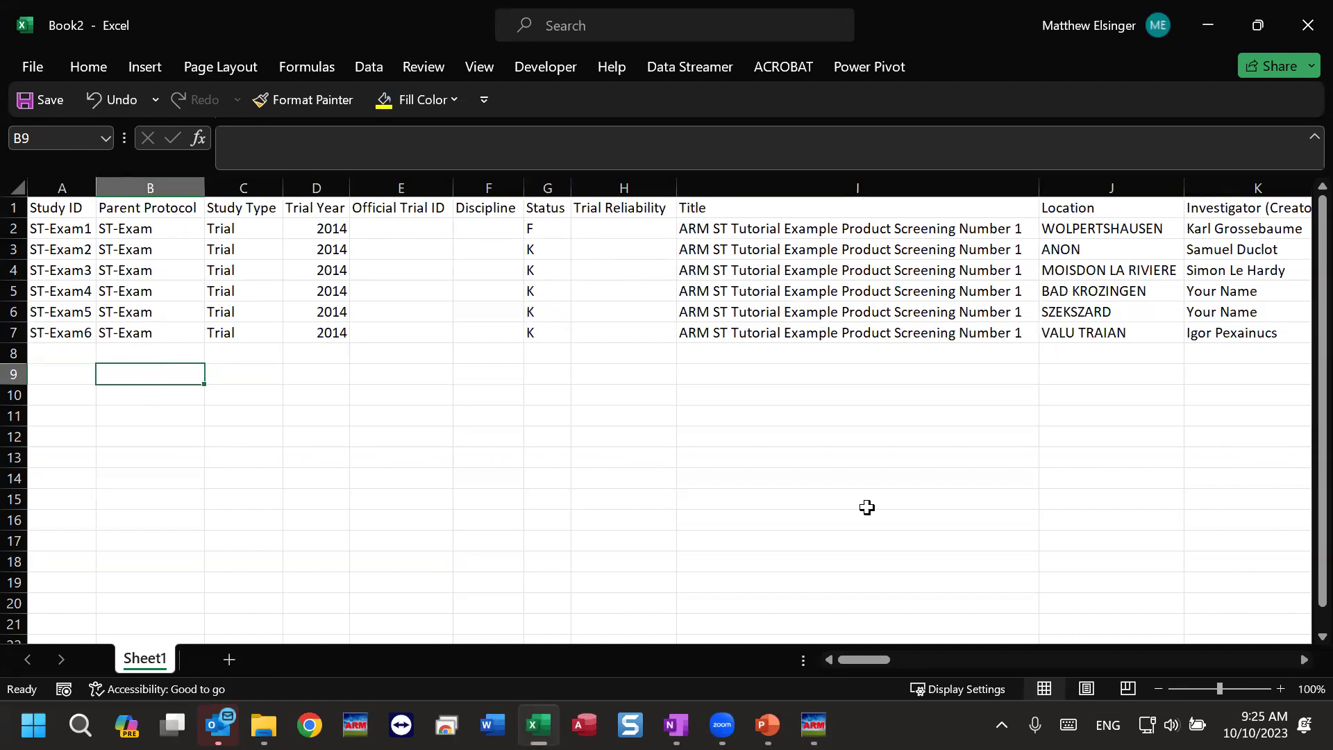
pyautogui.moveTo(865, 659); pyautogui.dragTo(172, 274)
pyautogui.click(68, 354)
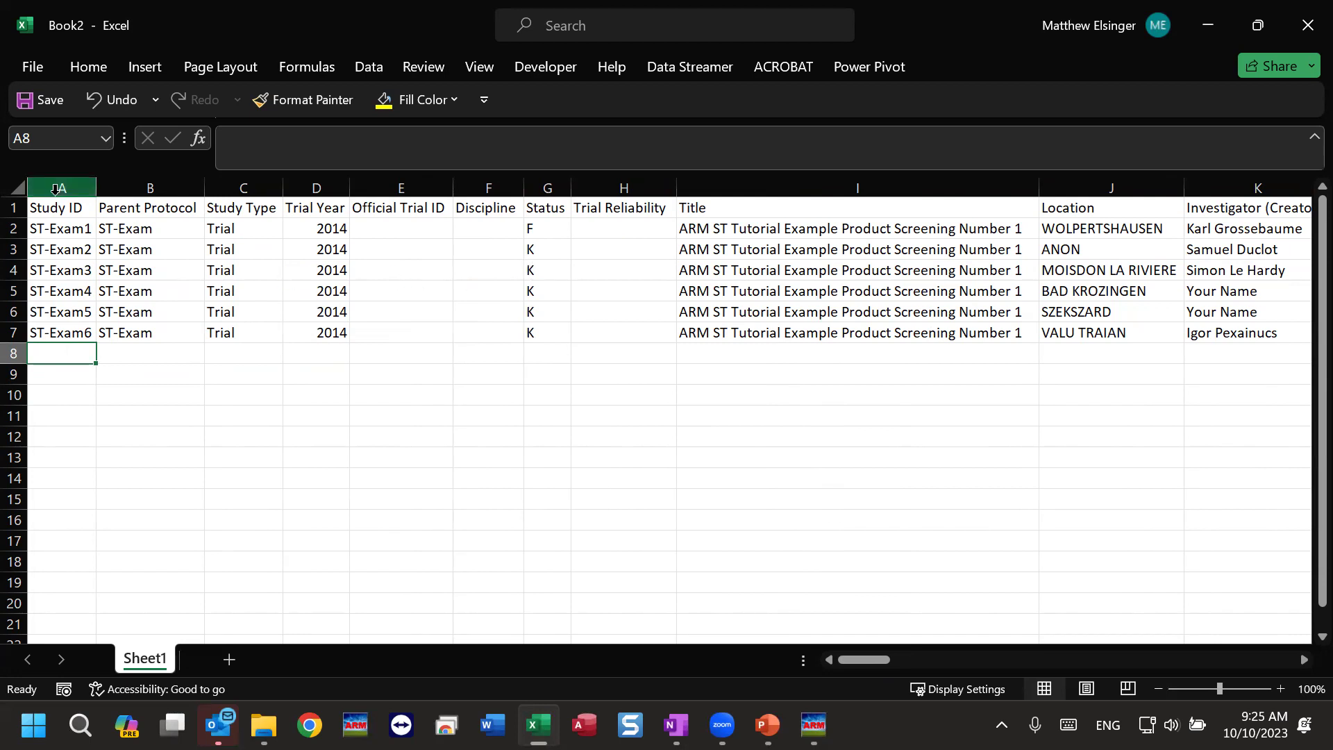
# Select rows 1 to 7 of the study table and open a new conditional formatting rule for them
pyautogui.click(10, 188)
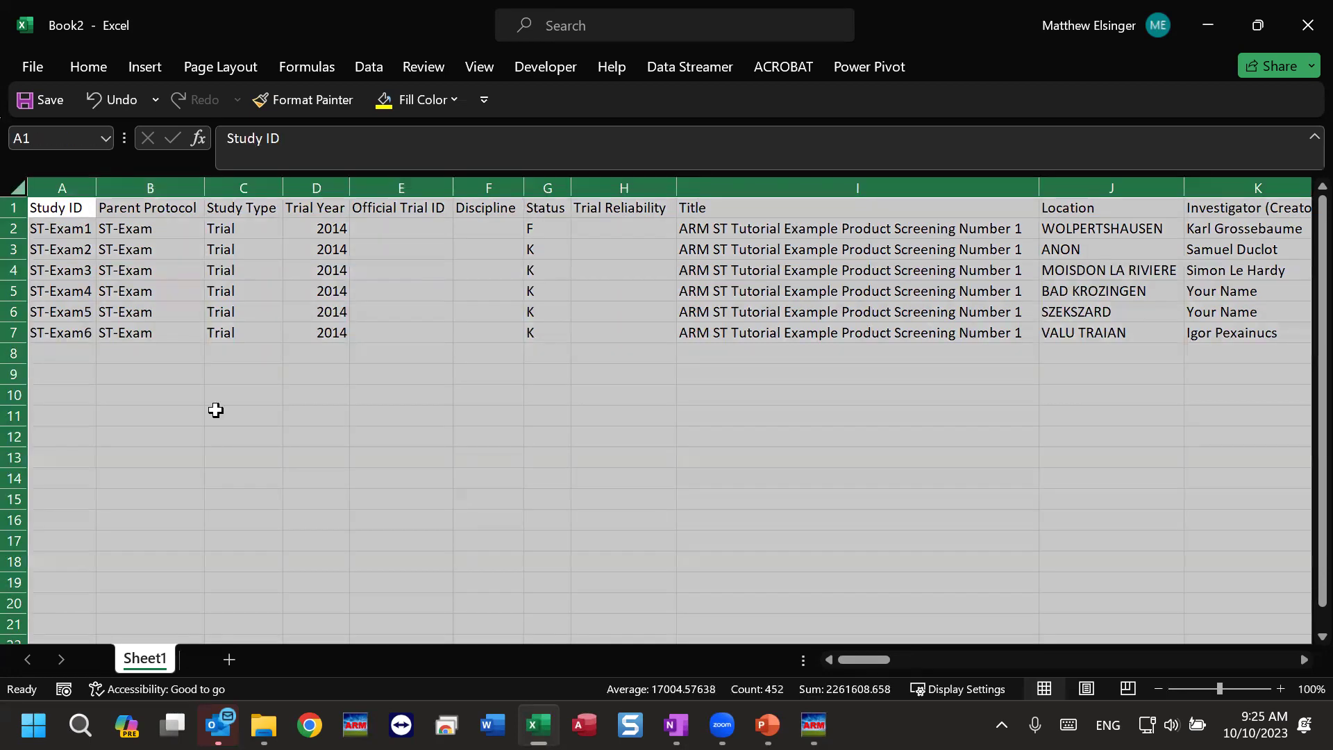
pyautogui.click(215, 410)
pyautogui.moveTo(13, 207); pyautogui.dragTo(22, 332)
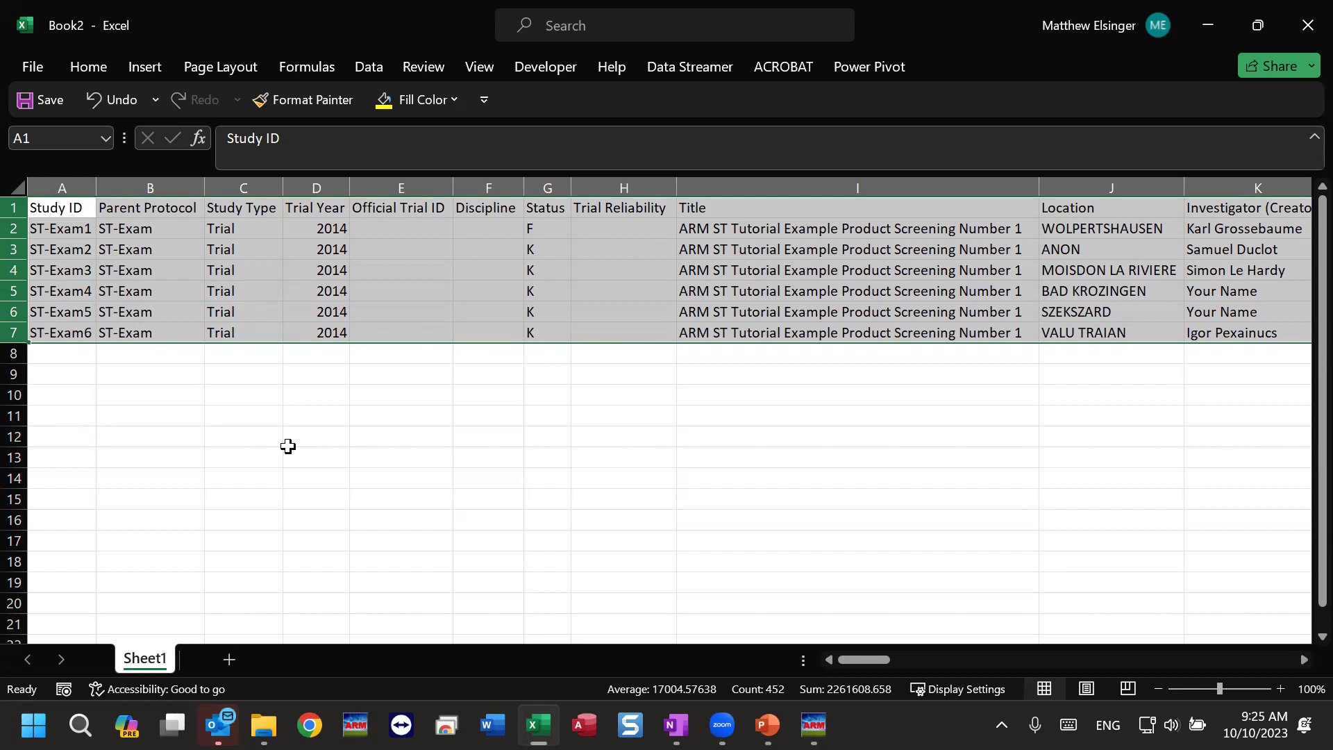
pyautogui.click(88, 66)
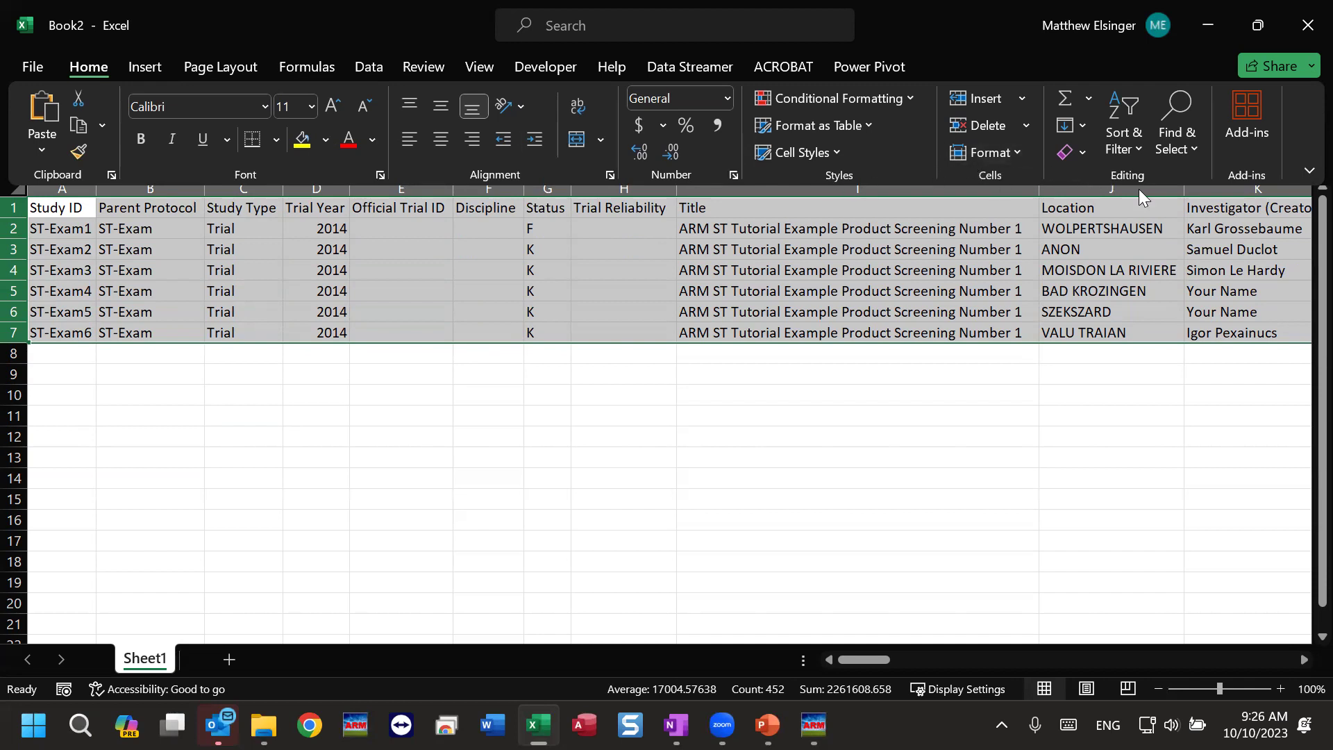
pyautogui.click(1308, 171)
pyautogui.click(1302, 171)
pyautogui.click(370, 68)
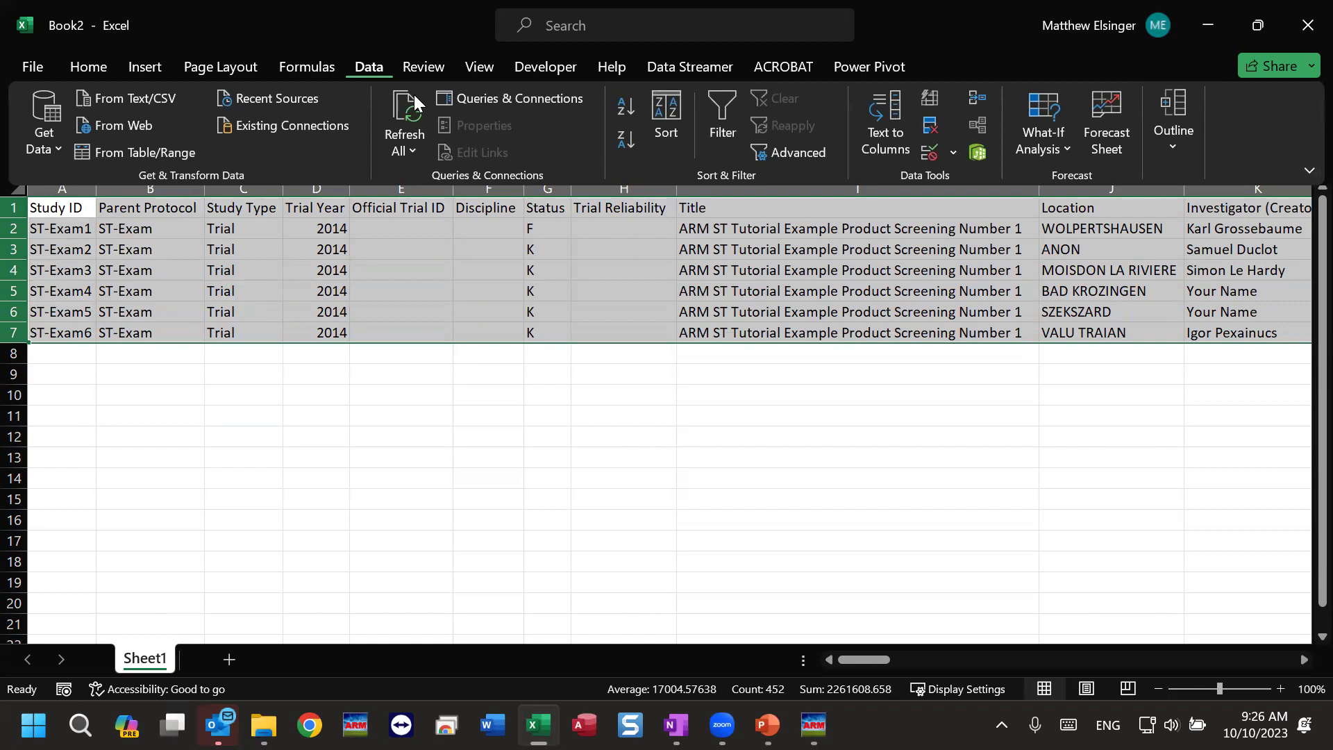
pyautogui.click(87, 69)
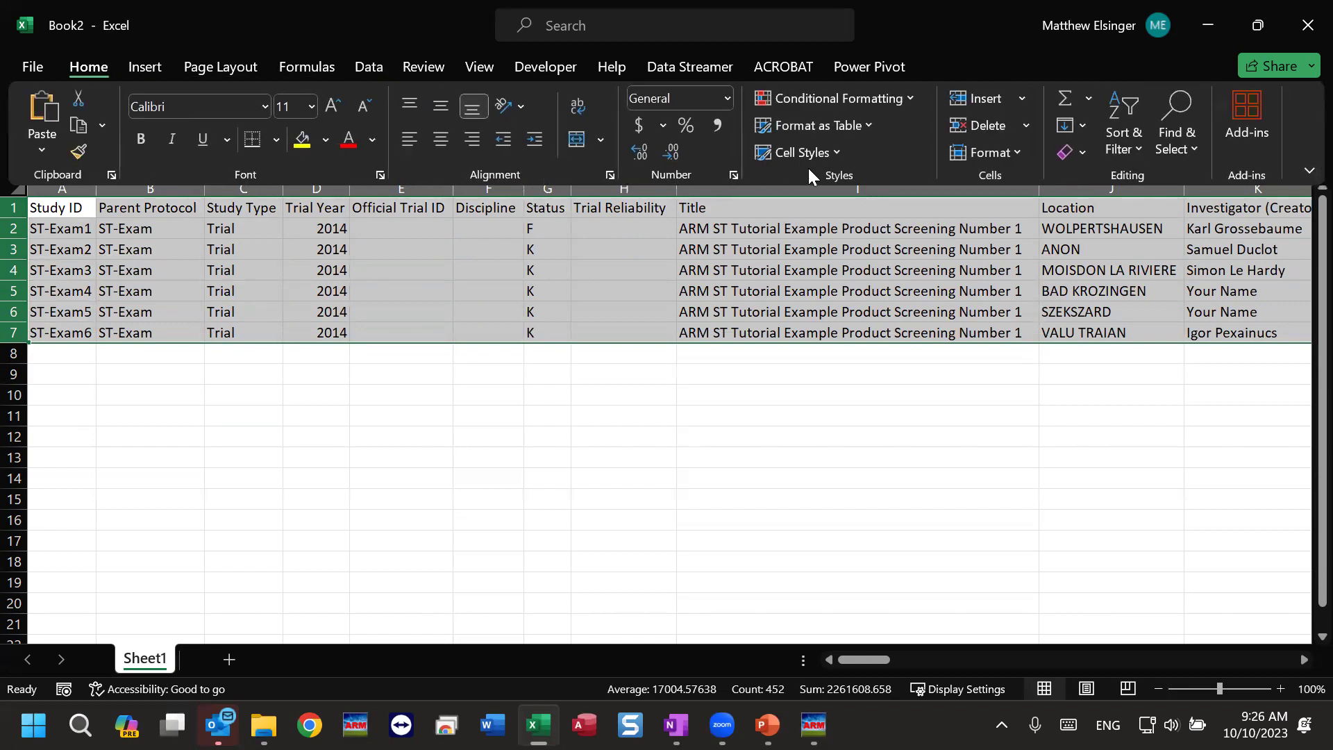
pyautogui.click(901, 99)
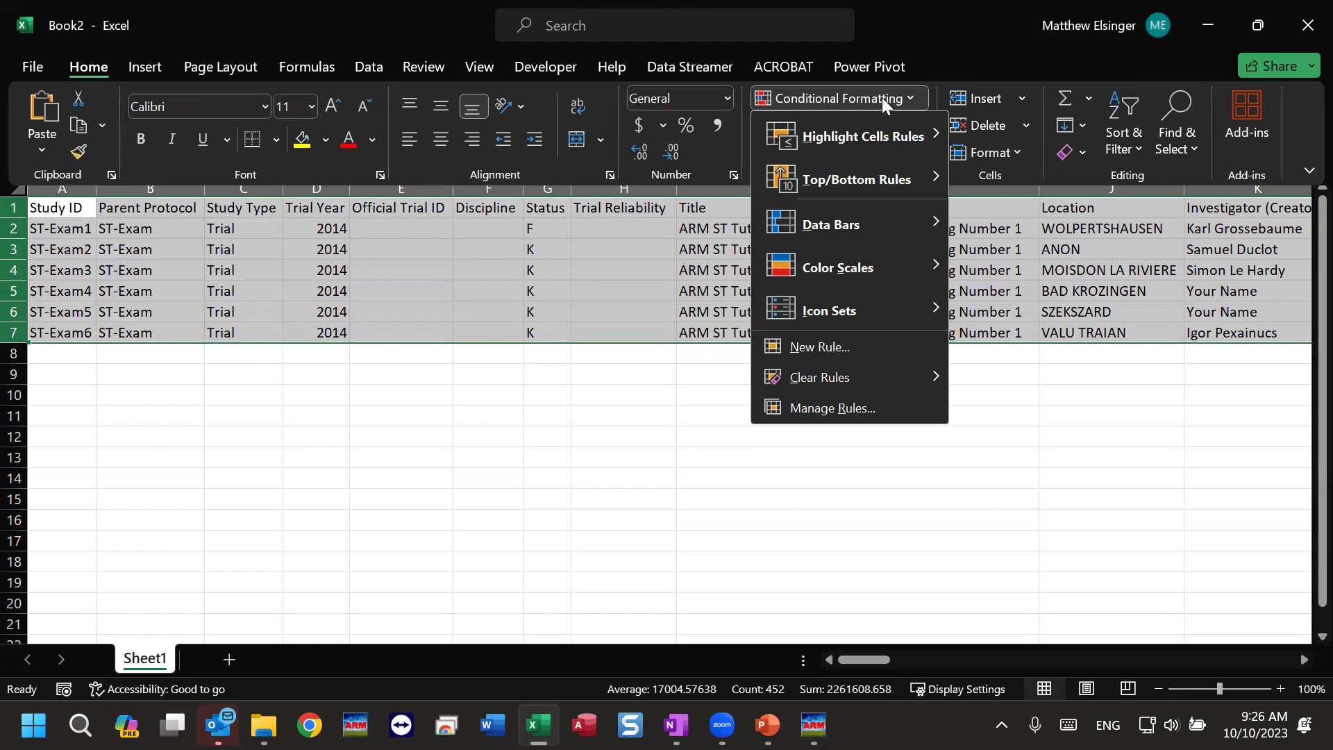
pyautogui.click(822, 347)
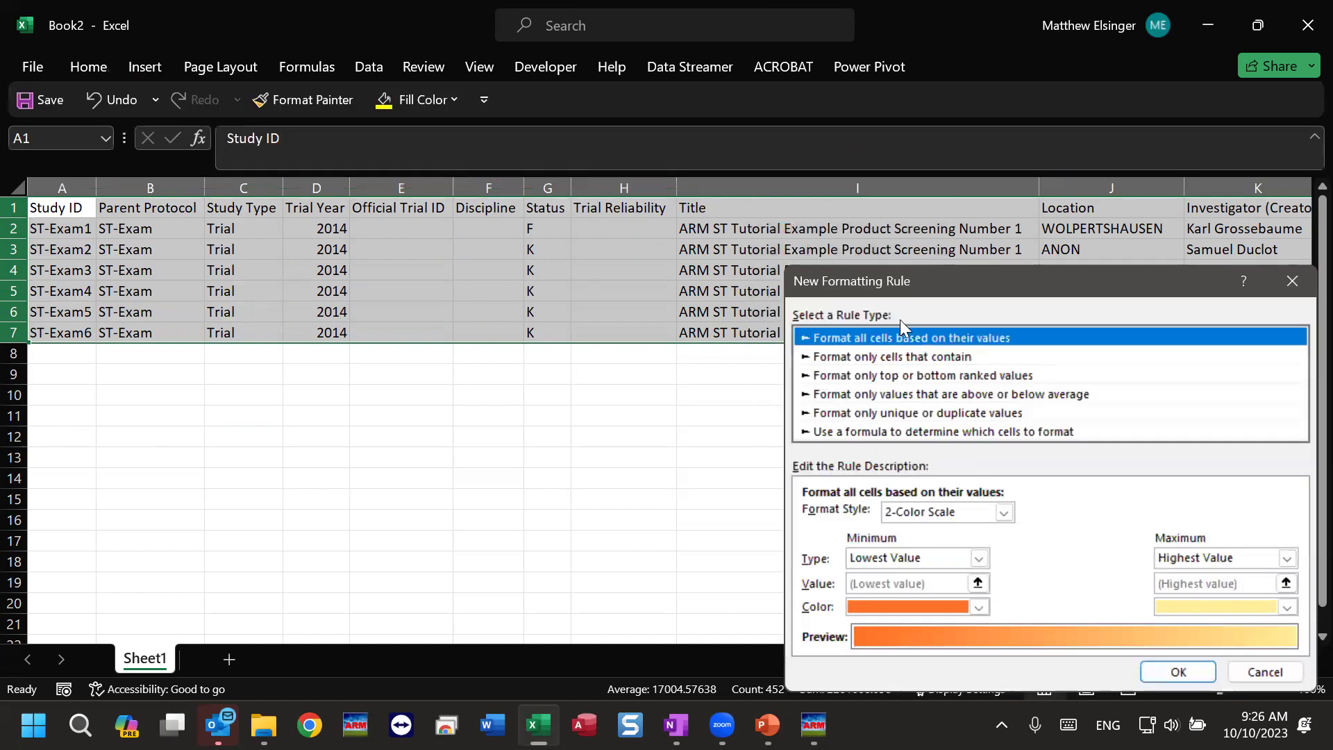
# Make the rule format only cells that contain blanks with a yellow fill, and apply it to the table
pyautogui.moveTo(990, 280); pyautogui.dragTo(600, 128)
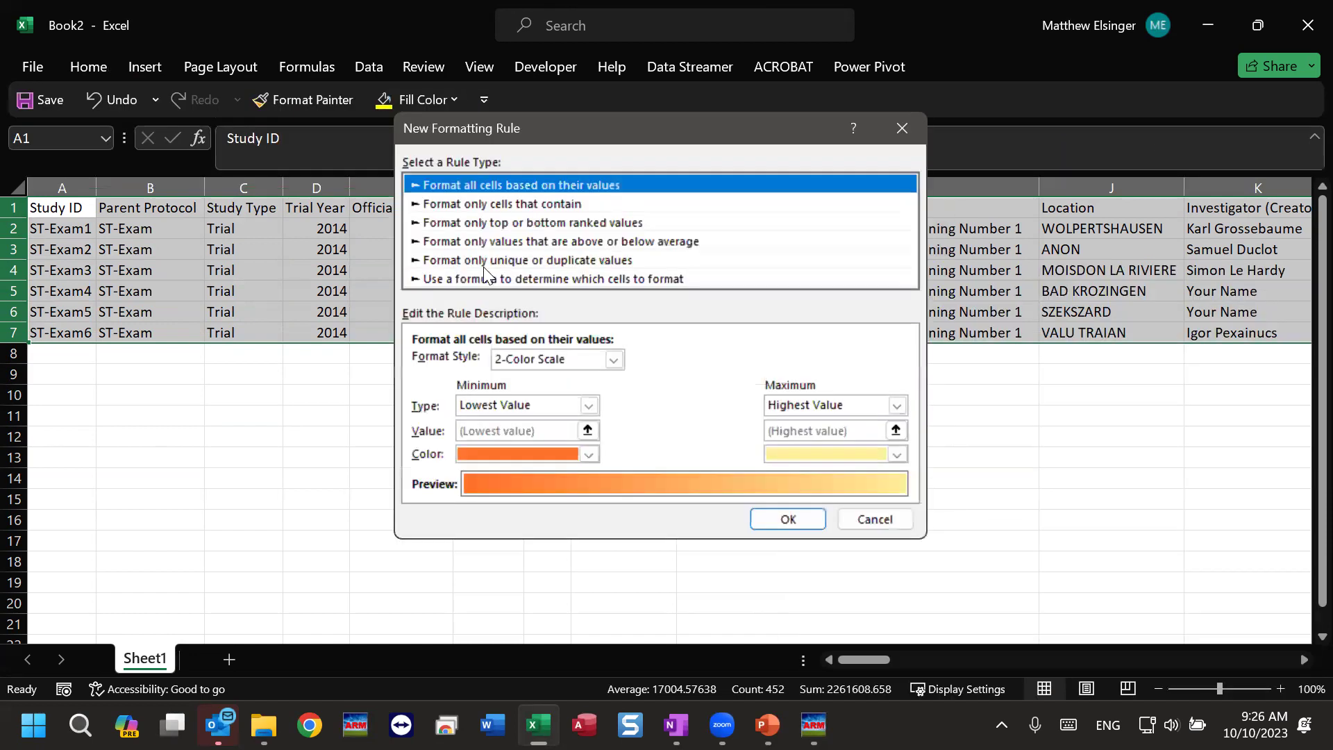
pyautogui.click(447, 204)
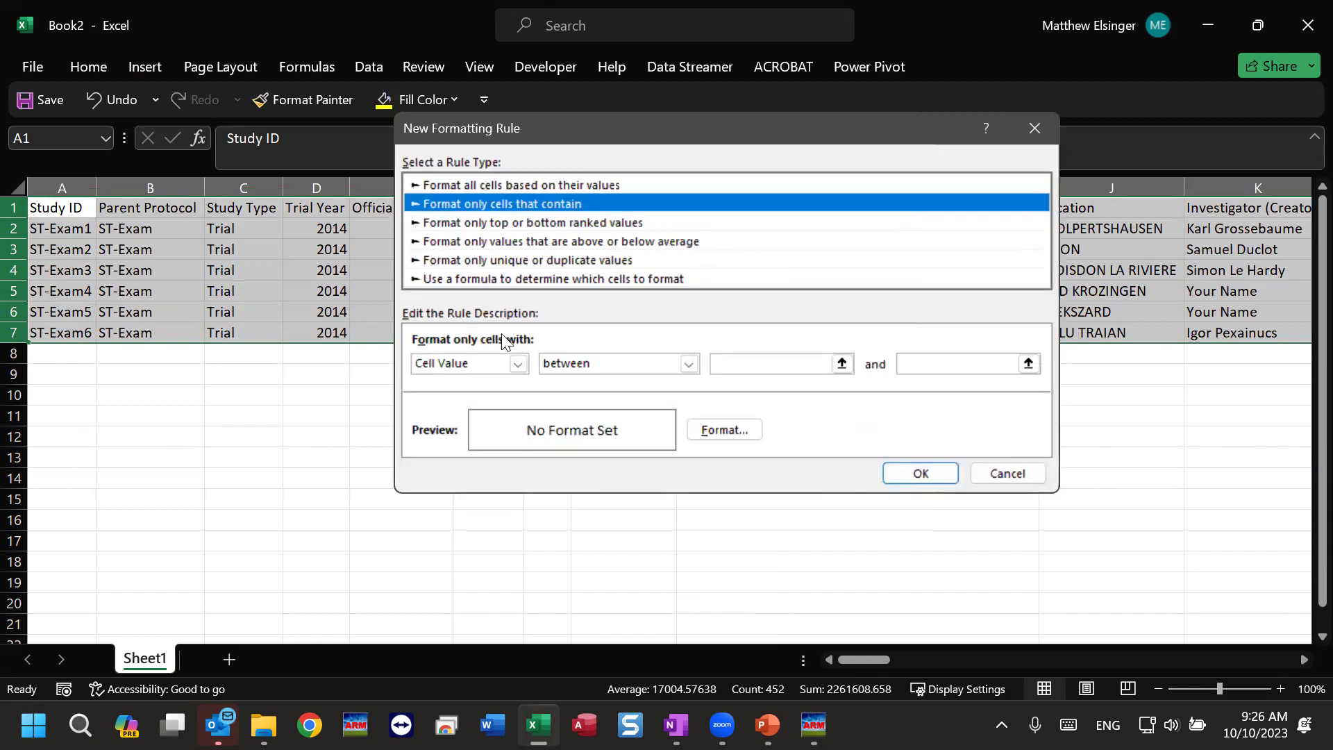
pyautogui.click(518, 363)
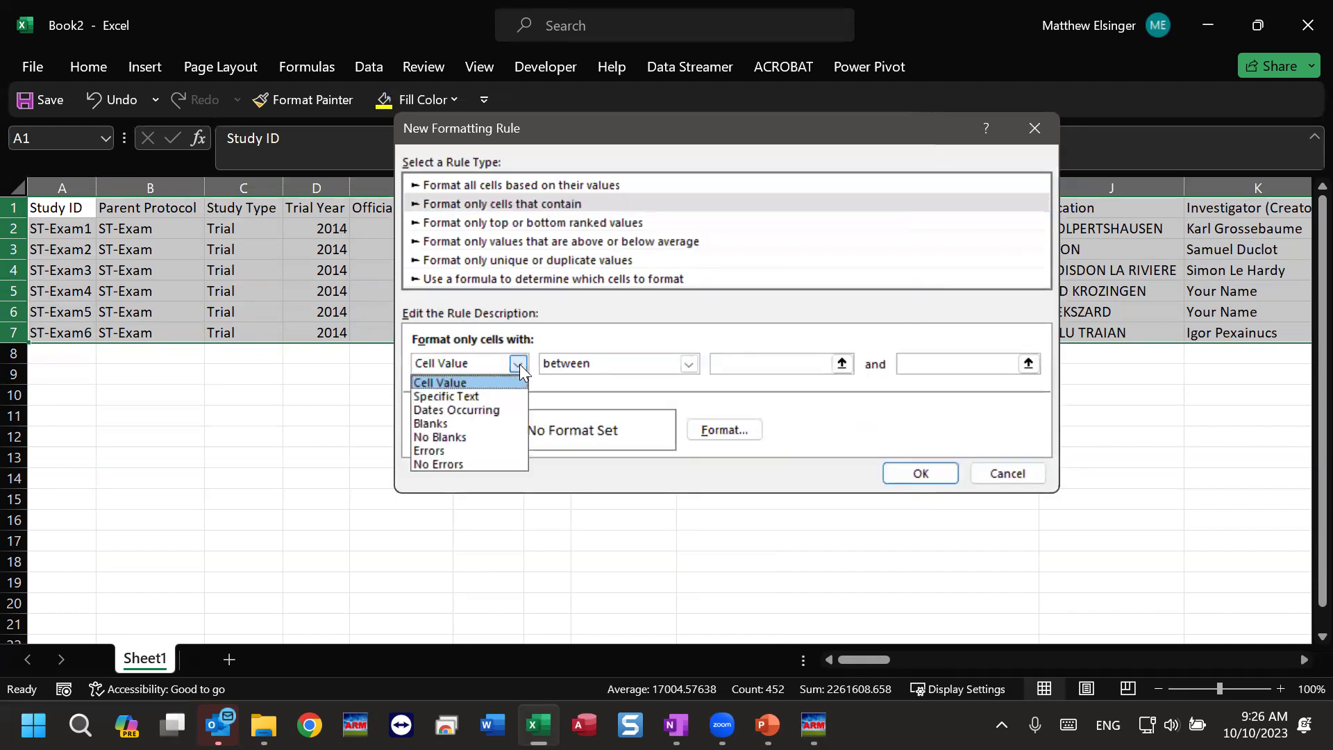
pyautogui.click(434, 422)
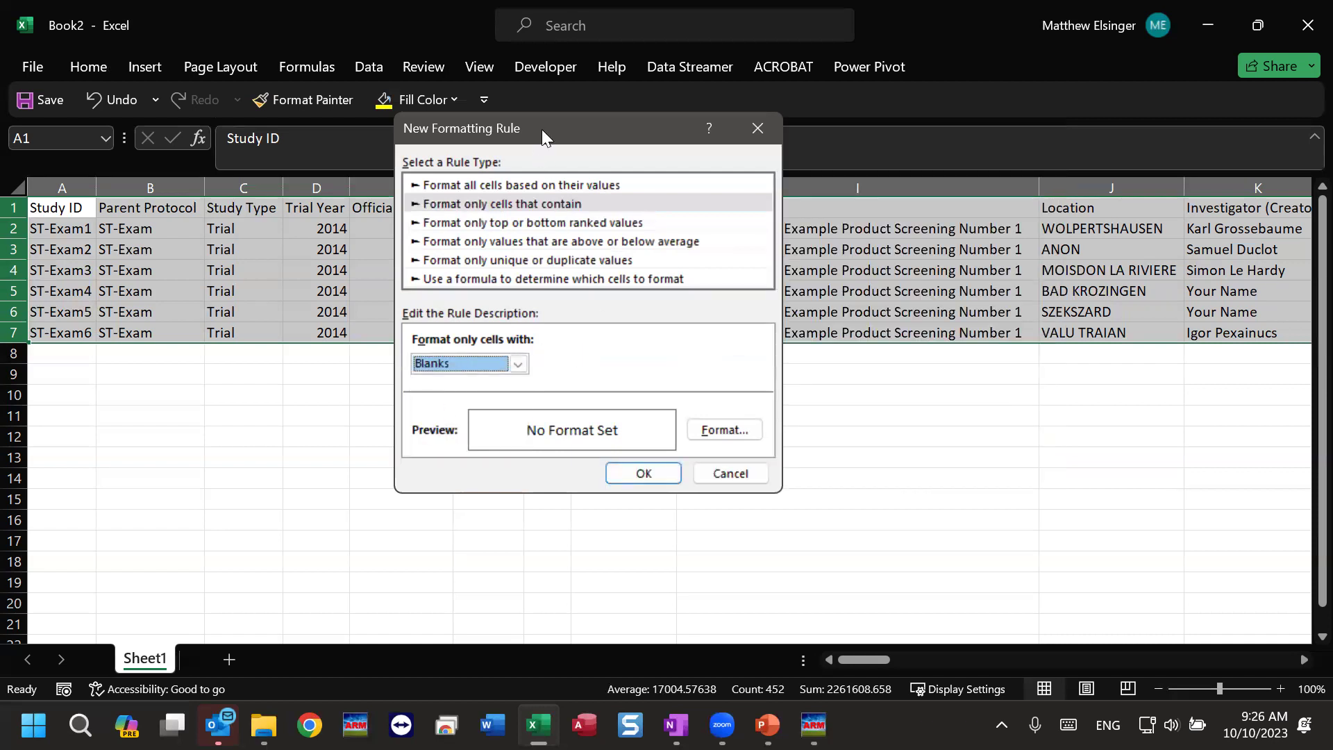
pyautogui.moveTo(553, 126); pyautogui.dragTo(697, 140)
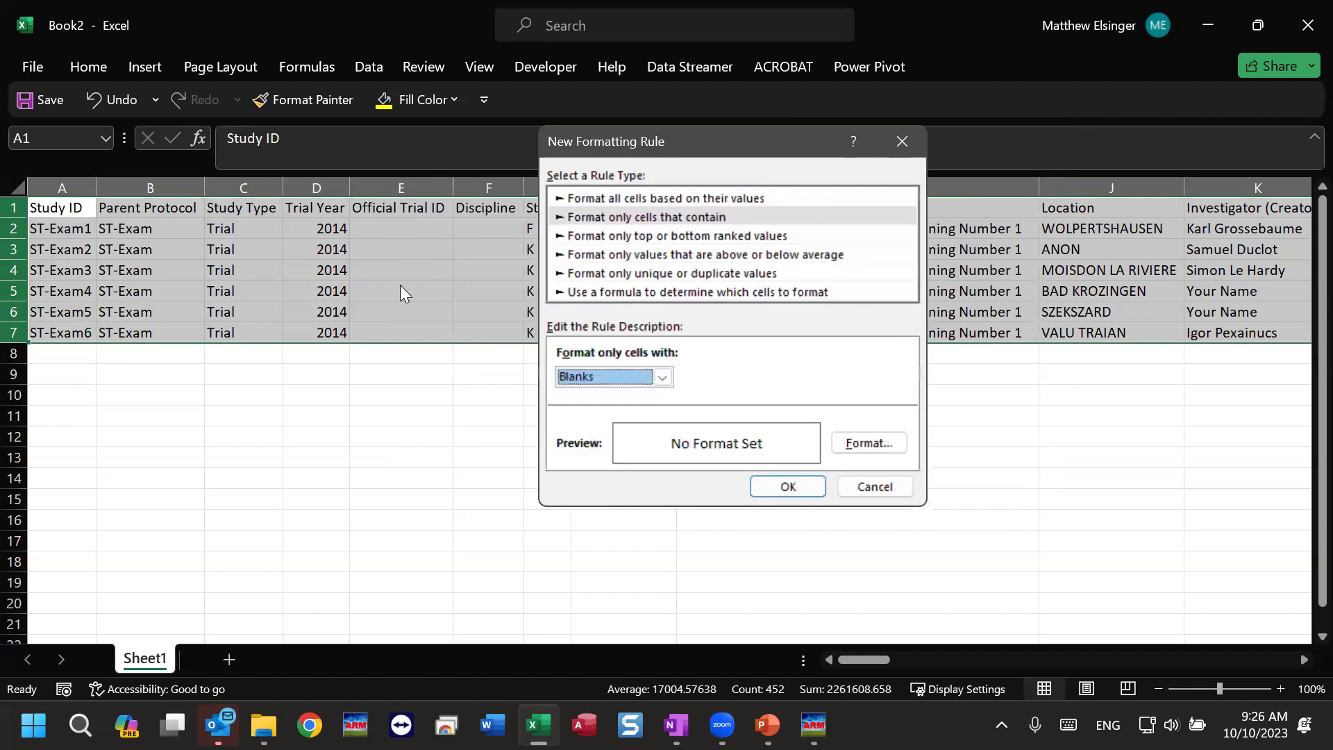
pyautogui.click(848, 445)
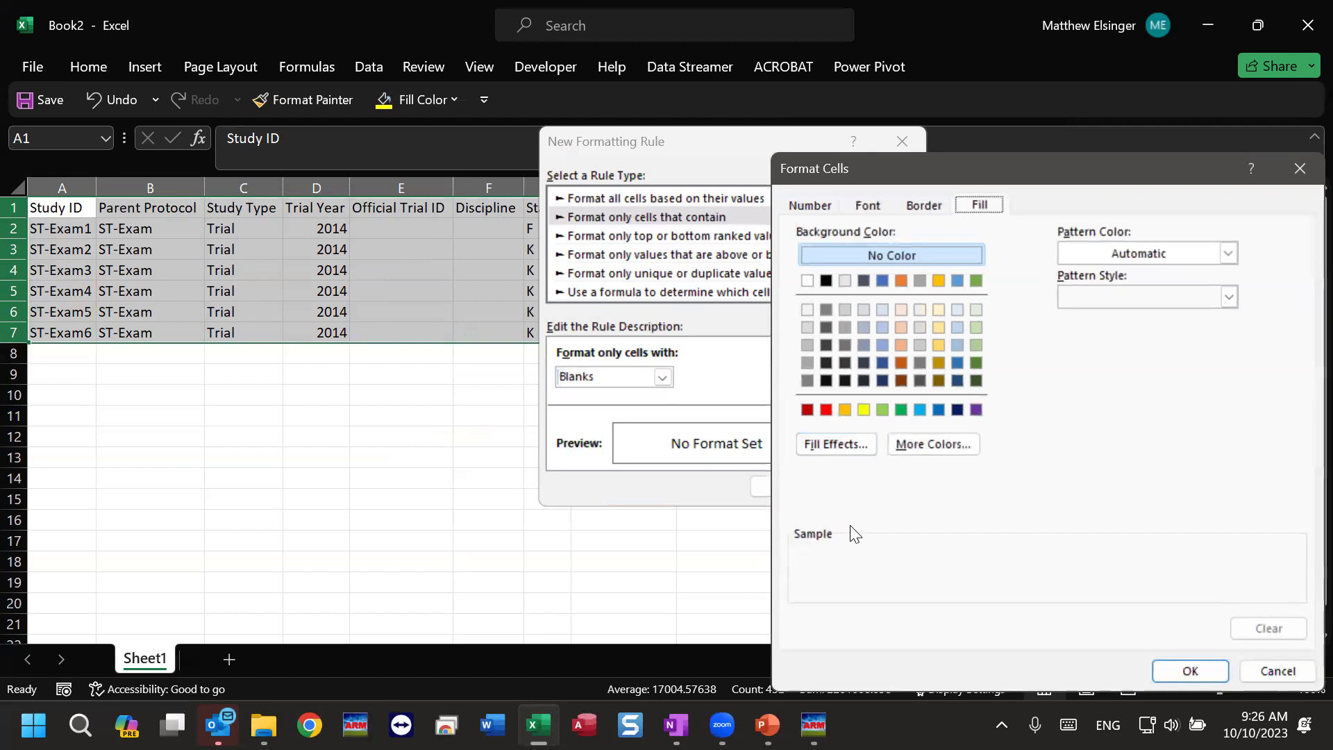
pyautogui.click(867, 409)
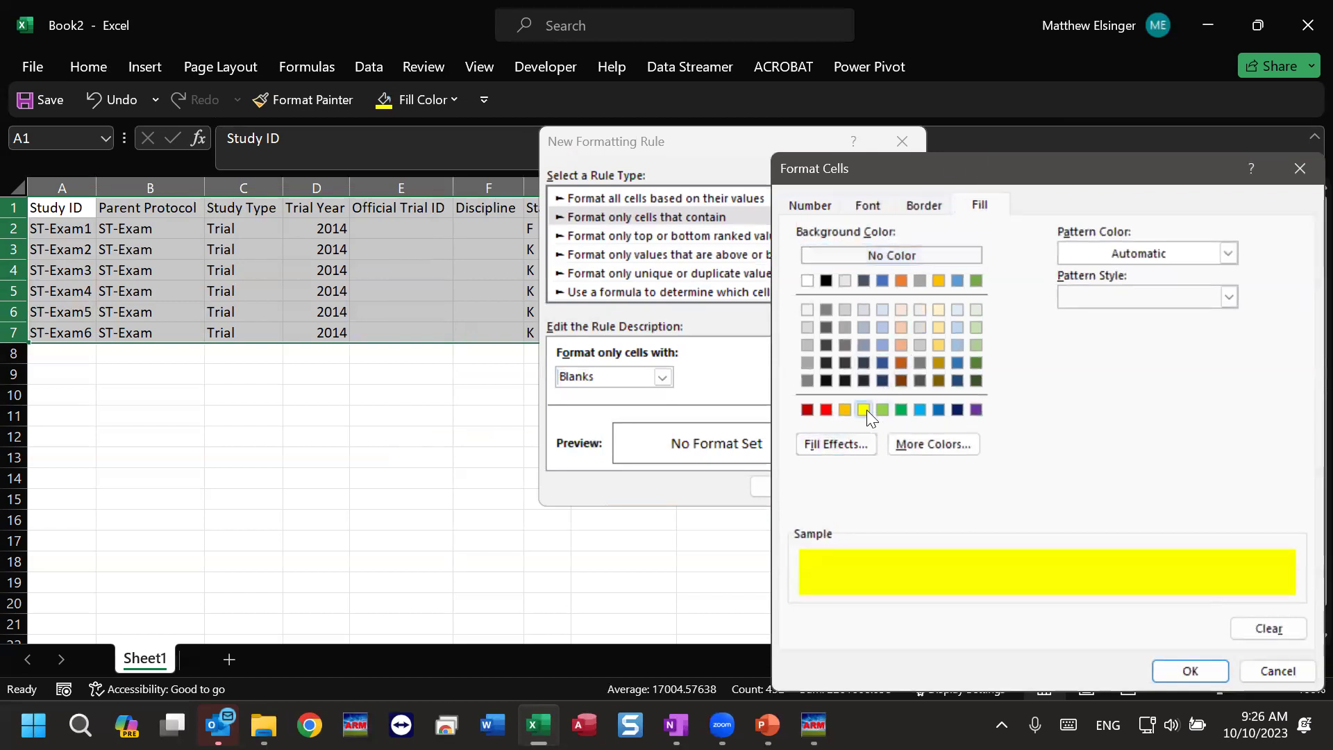
pyautogui.click(1191, 670)
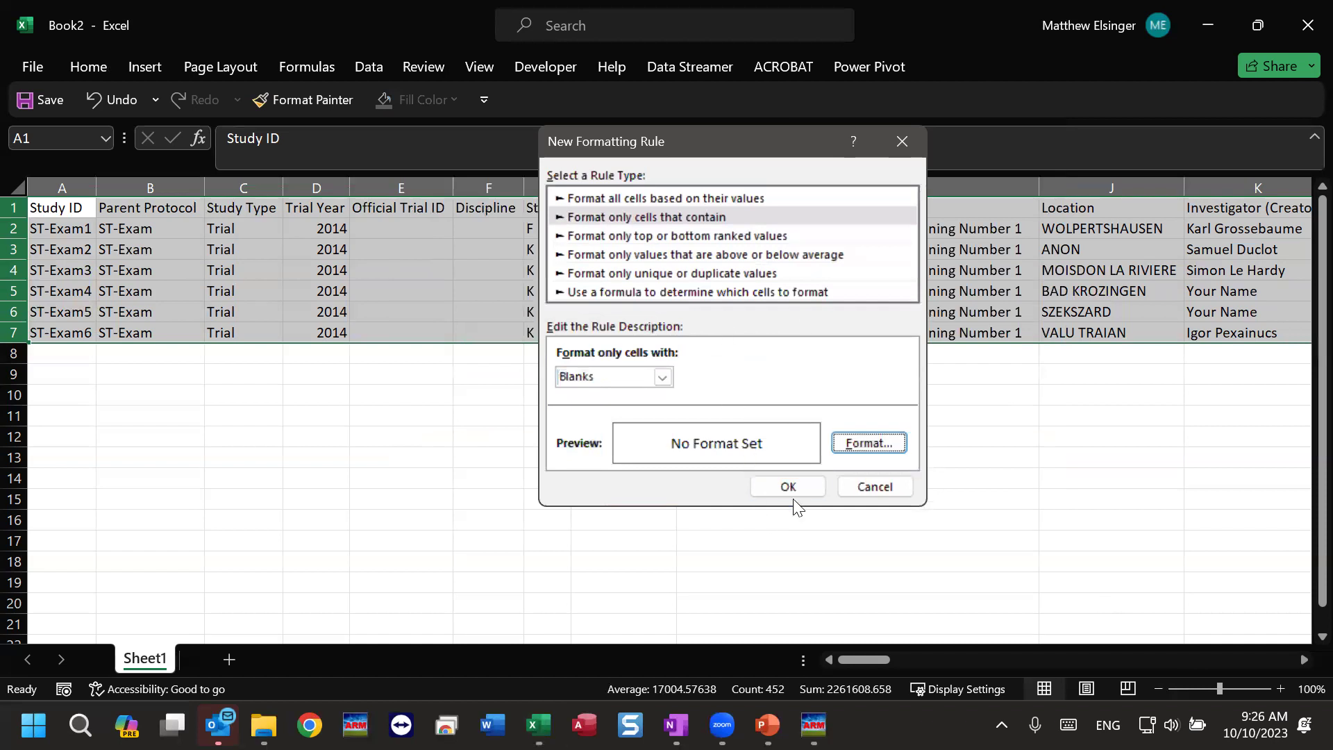
pyautogui.click(790, 486)
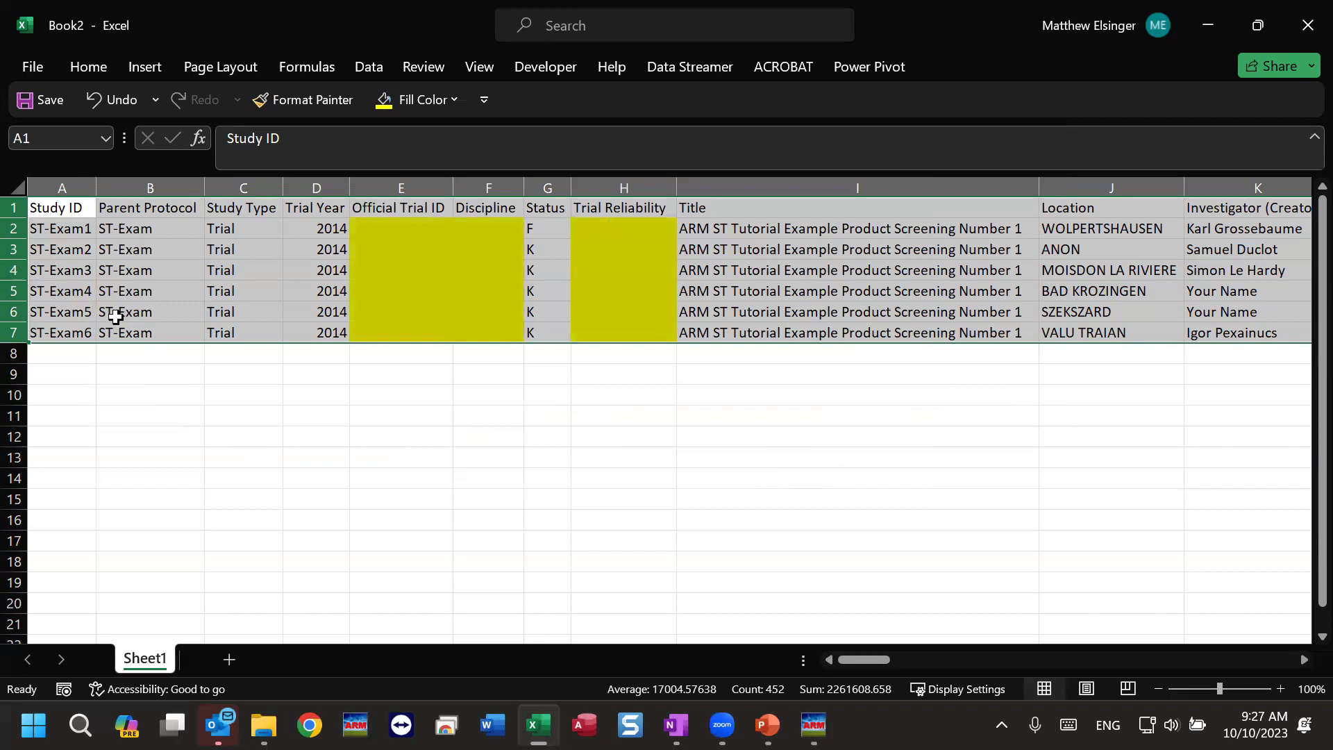
# Examine the highlighted blanks in the Planned Completion and Crop Stage Majority columns and the neighbouring pest columns
pyautogui.click(50, 268)
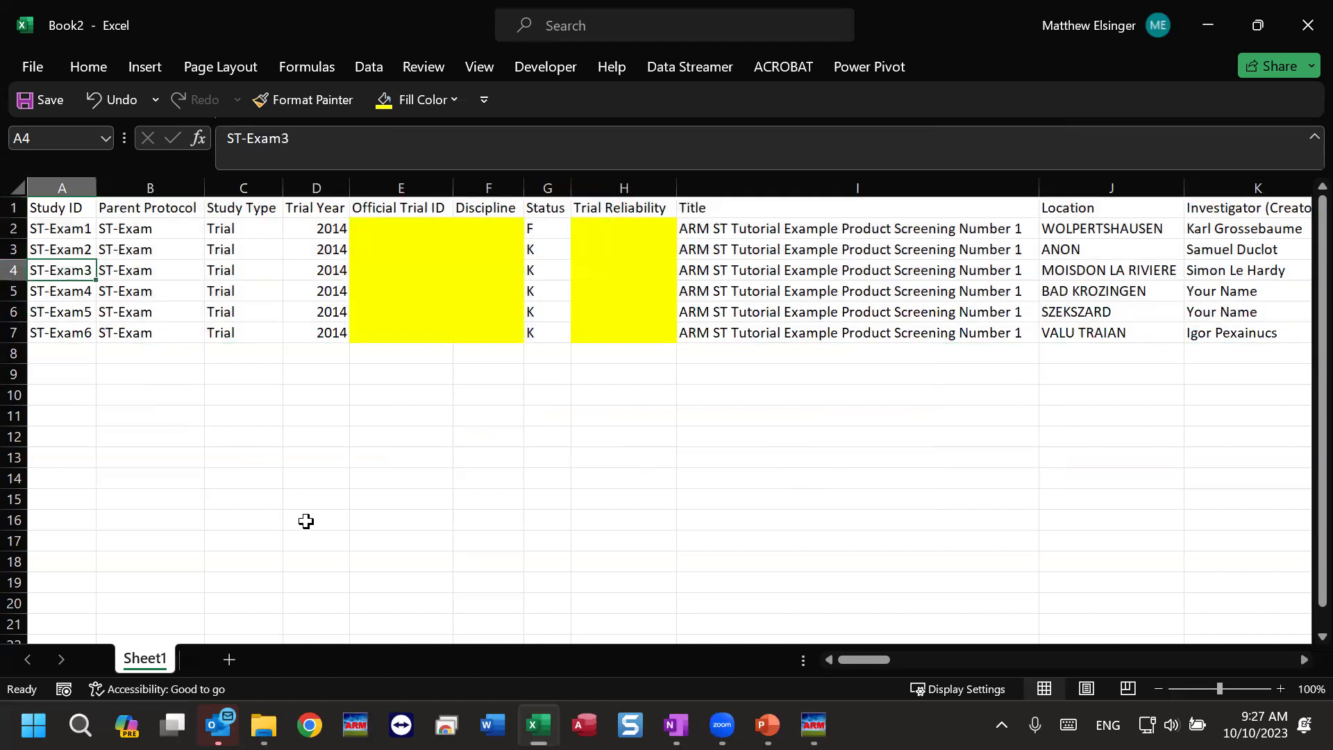
pyautogui.moveTo(868, 660); pyautogui.dragTo(1017, 659)
pyautogui.click(580, 231)
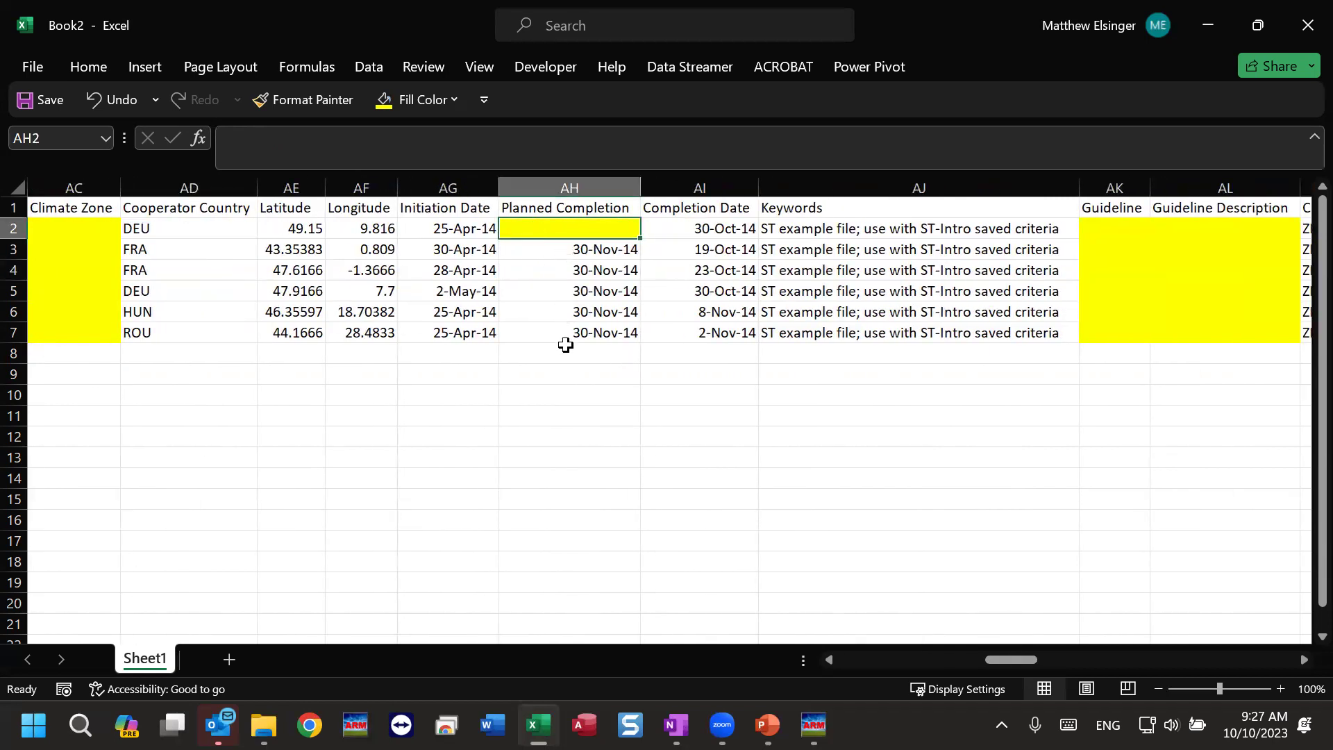
pyautogui.moveTo(1018, 657); pyautogui.dragTo(1065, 660)
pyautogui.moveTo(597, 208); pyautogui.dragTo(592, 337)
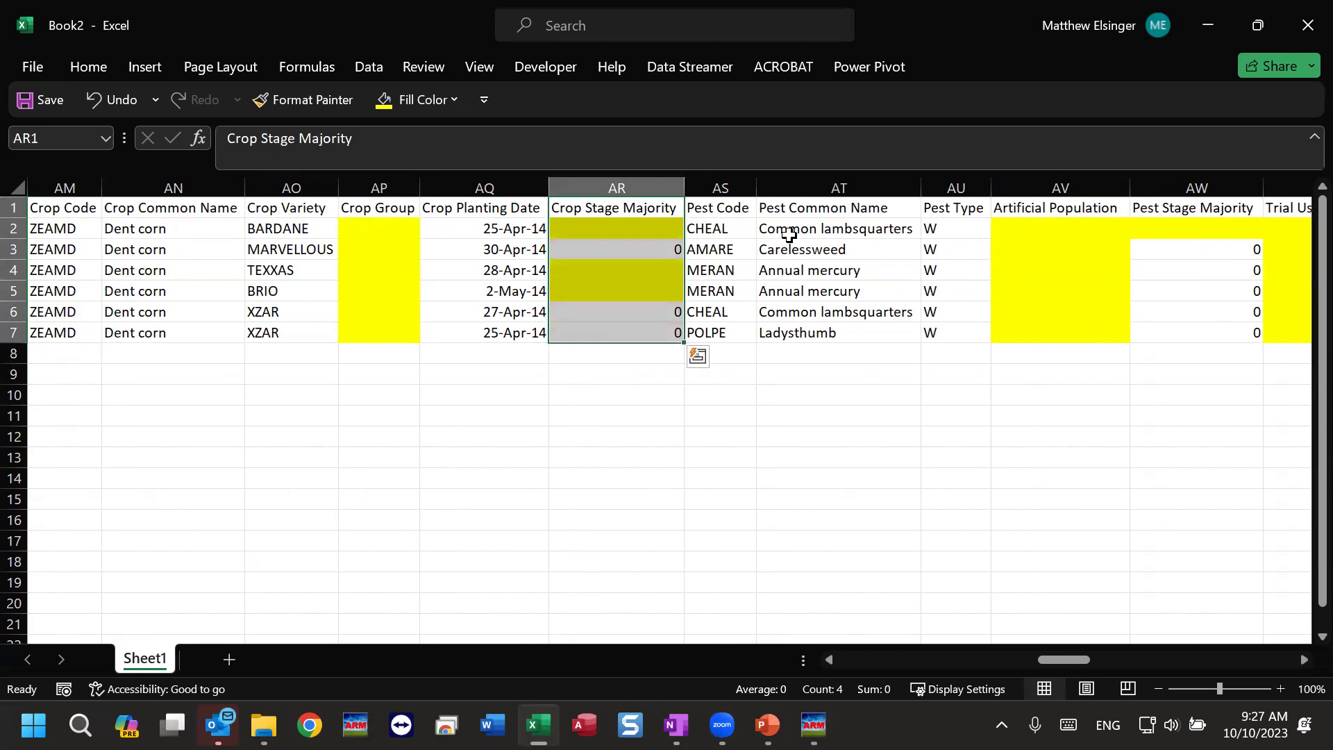
pyautogui.click(789, 232)
# Examine the pest stage, tillage and soil columns for highlighted blanks and compare the Soil Texture entries across trials
pyautogui.moveTo(1070, 661); pyautogui.dragTo(1108, 661)
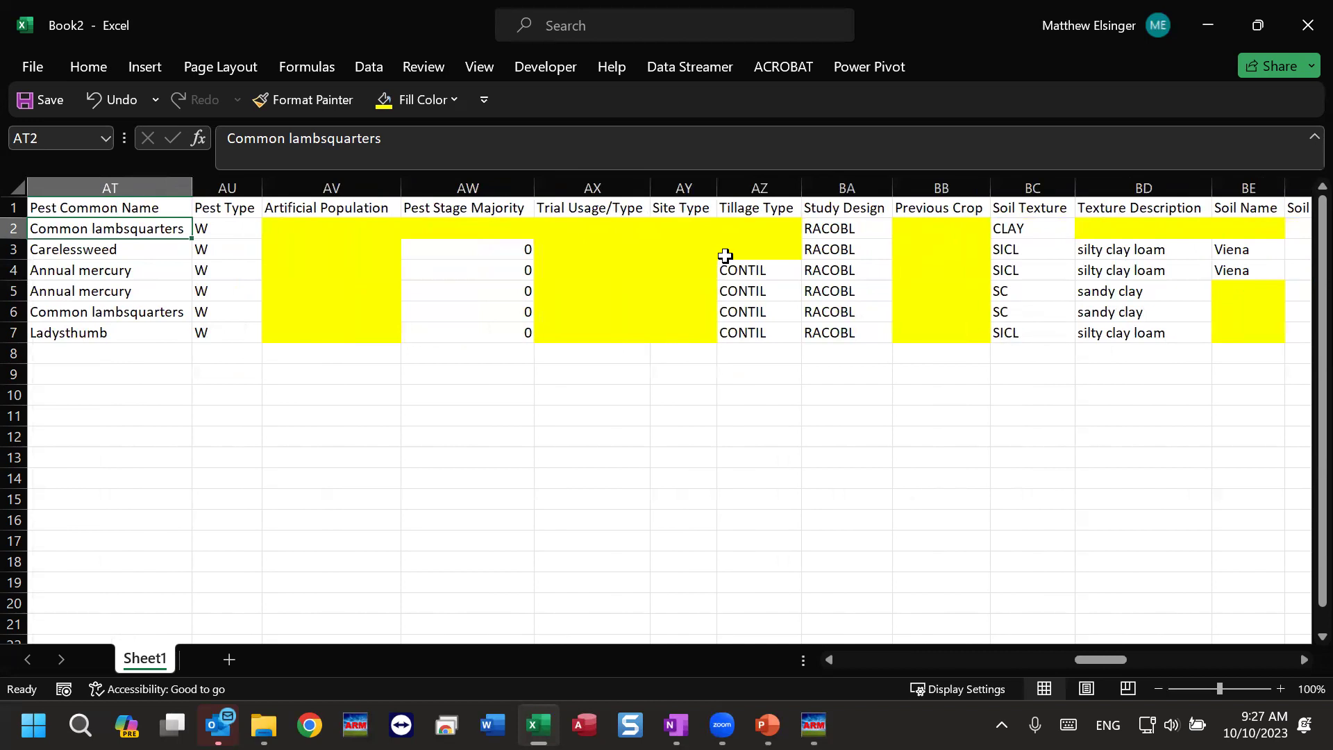
pyautogui.click(510, 229)
pyautogui.moveTo(764, 220); pyautogui.dragTo(774, 274)
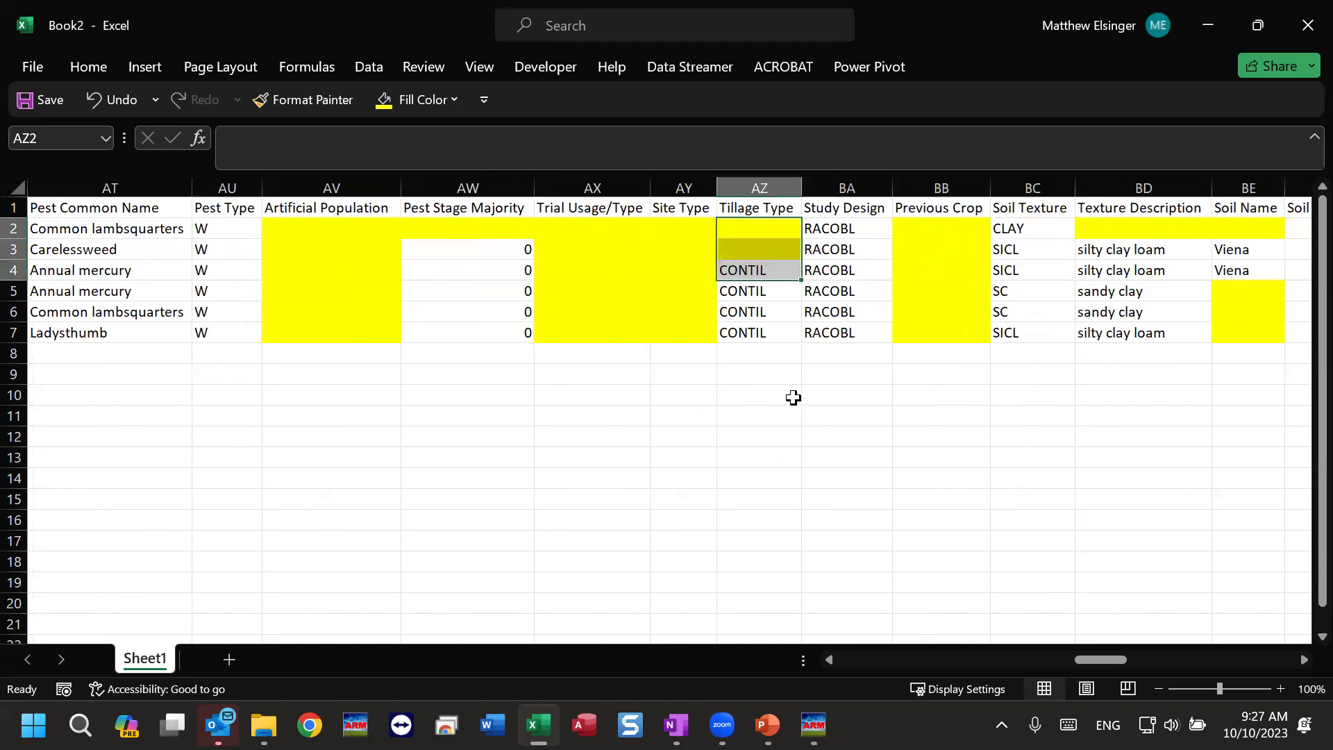
pyautogui.keyDown('ctrl'); pyautogui.click(792, 321); pyautogui.keyUp('ctrl')
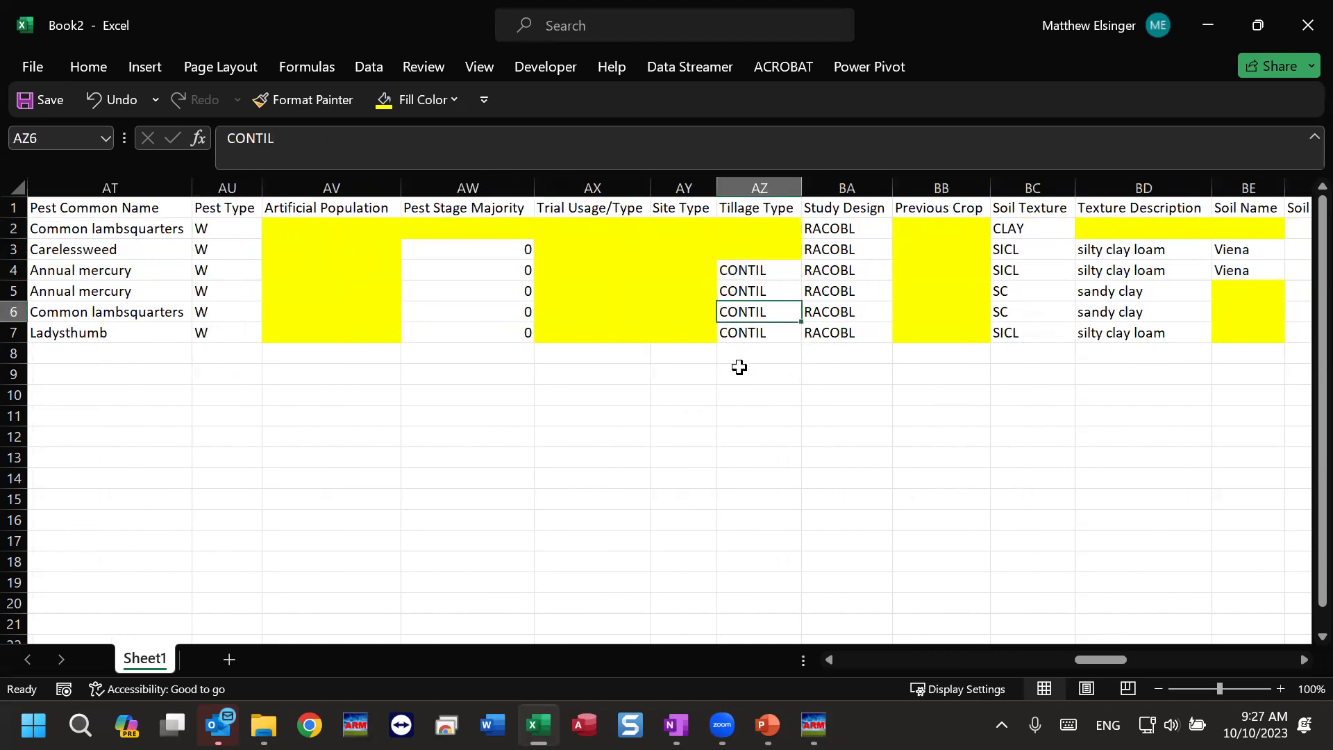
pyautogui.click(762, 251)
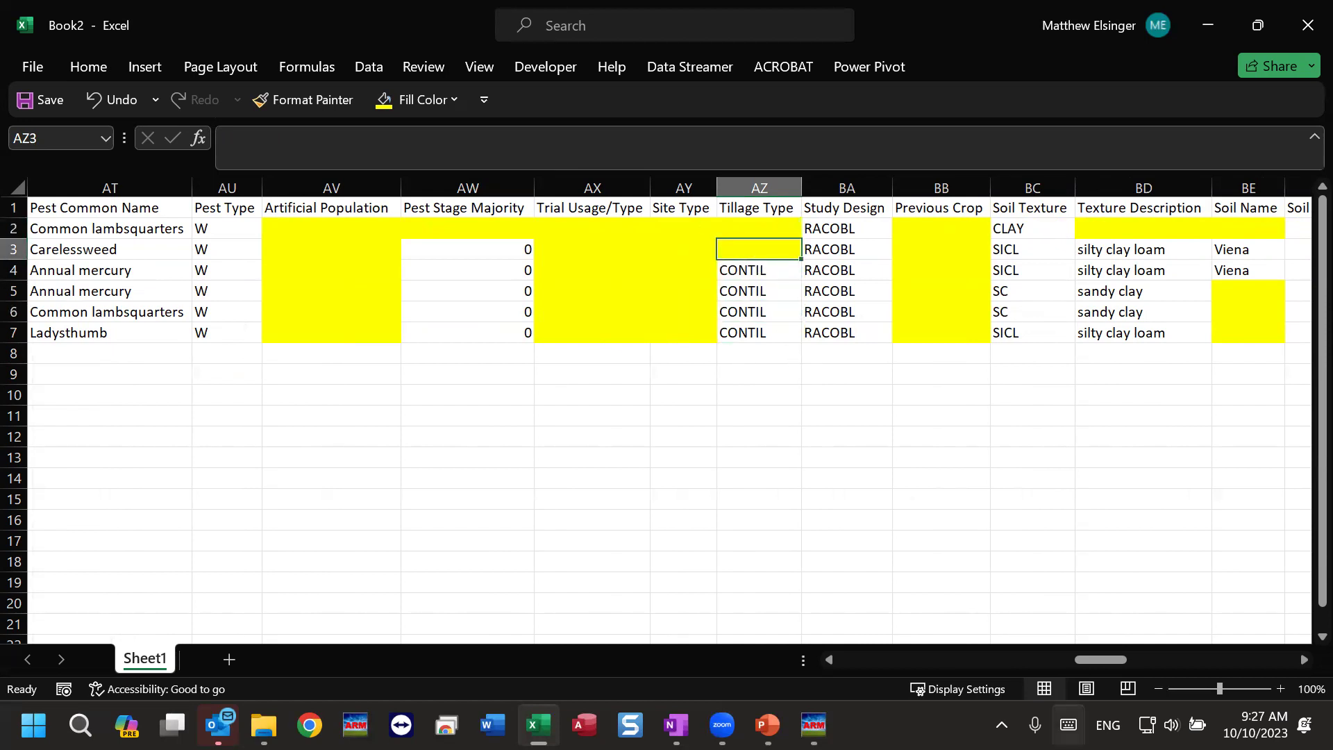
pyautogui.moveTo(1094, 660); pyautogui.dragTo(1133, 661)
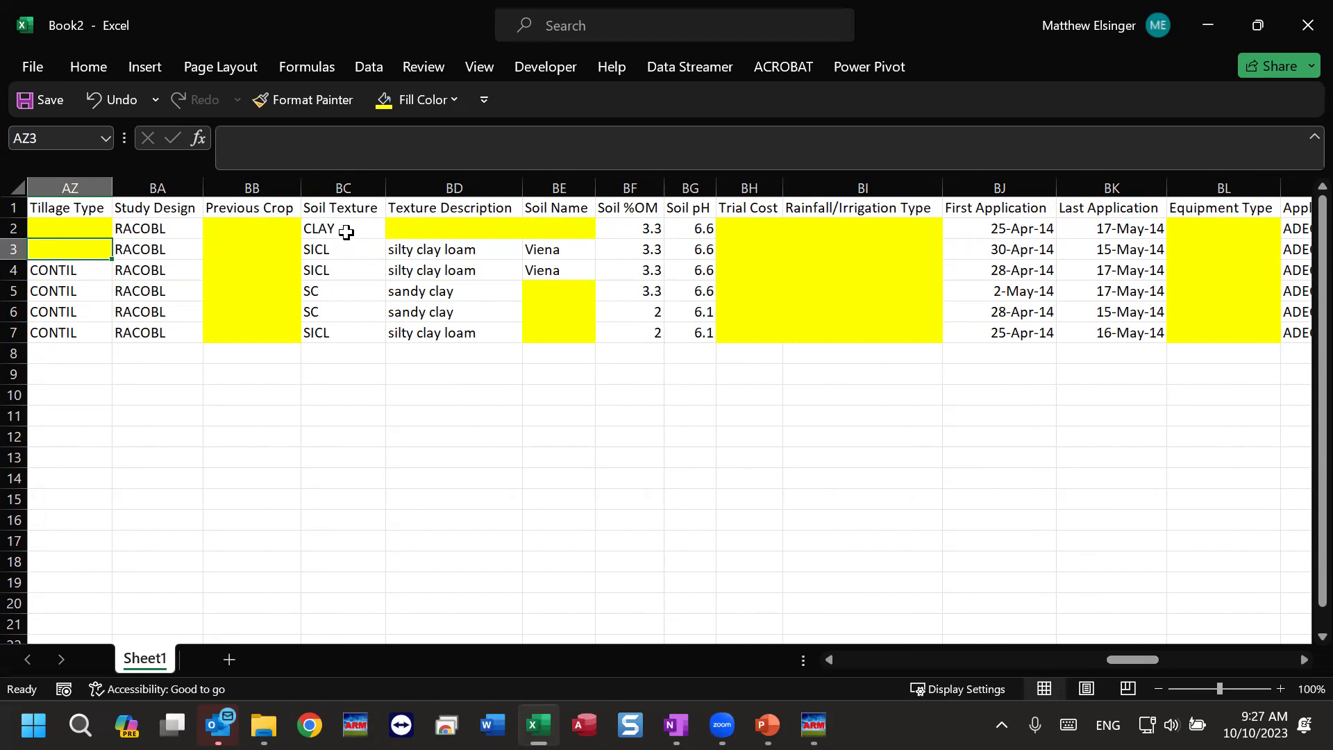
pyautogui.moveTo(347, 232); pyautogui.dragTo(343, 564)
pyautogui.click(638, 498)
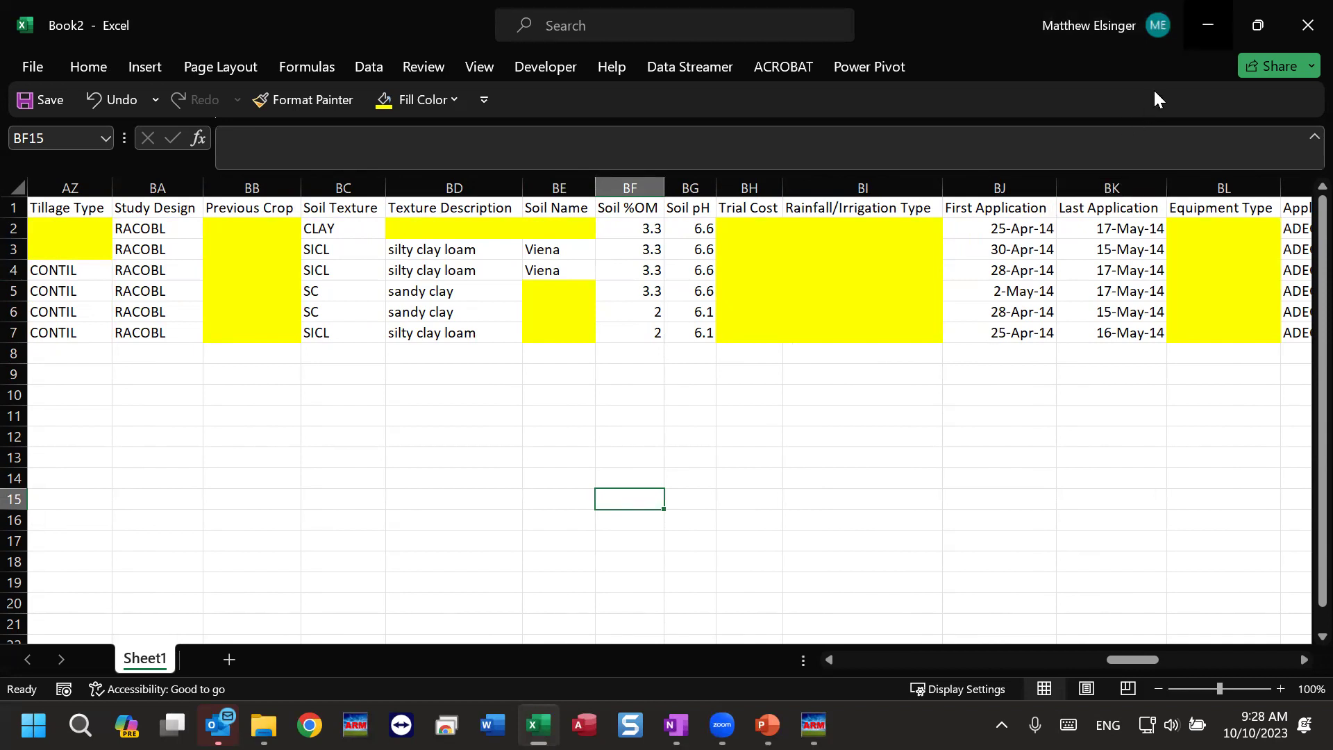
# Switch back to the ARM study list and locate the Crop Stage Majority entry of ST-Exam1
pyautogui.click(1208, 25)
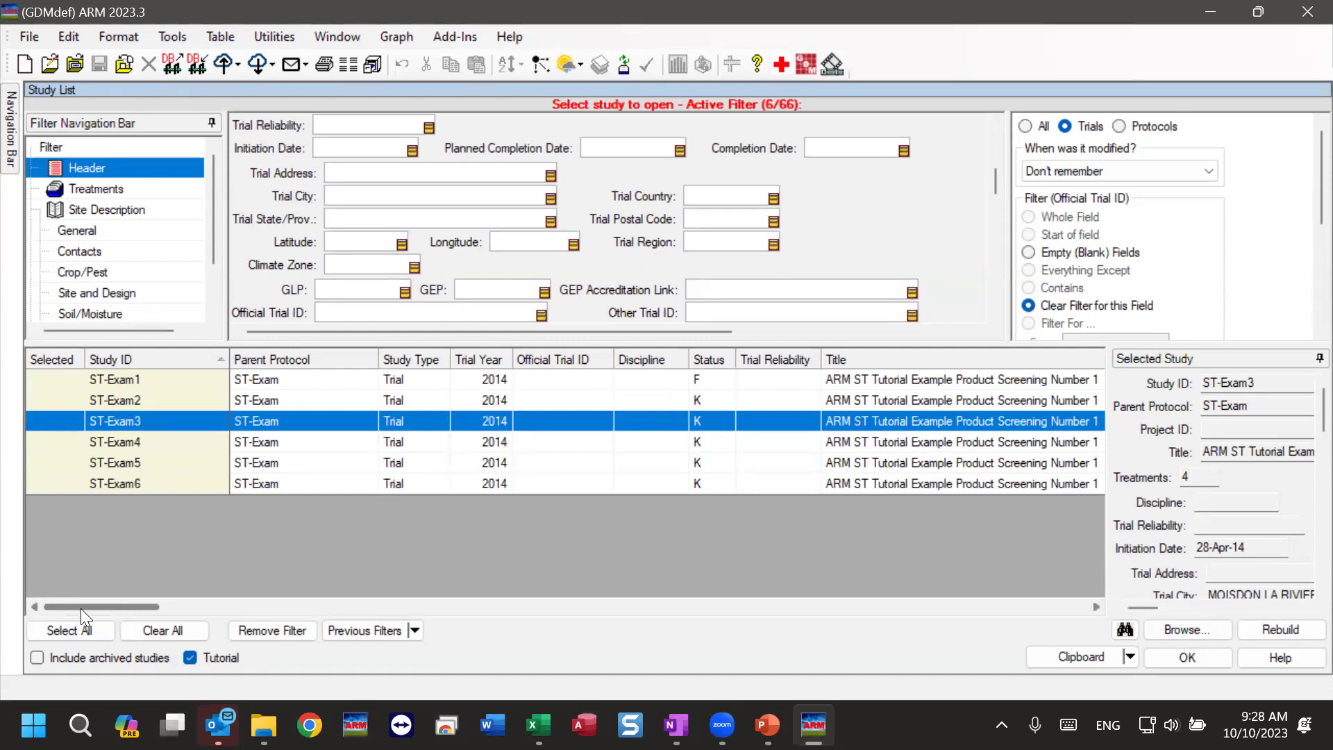
pyautogui.moveTo(81, 608); pyautogui.dragTo(601, 610)
pyautogui.click(601, 380)
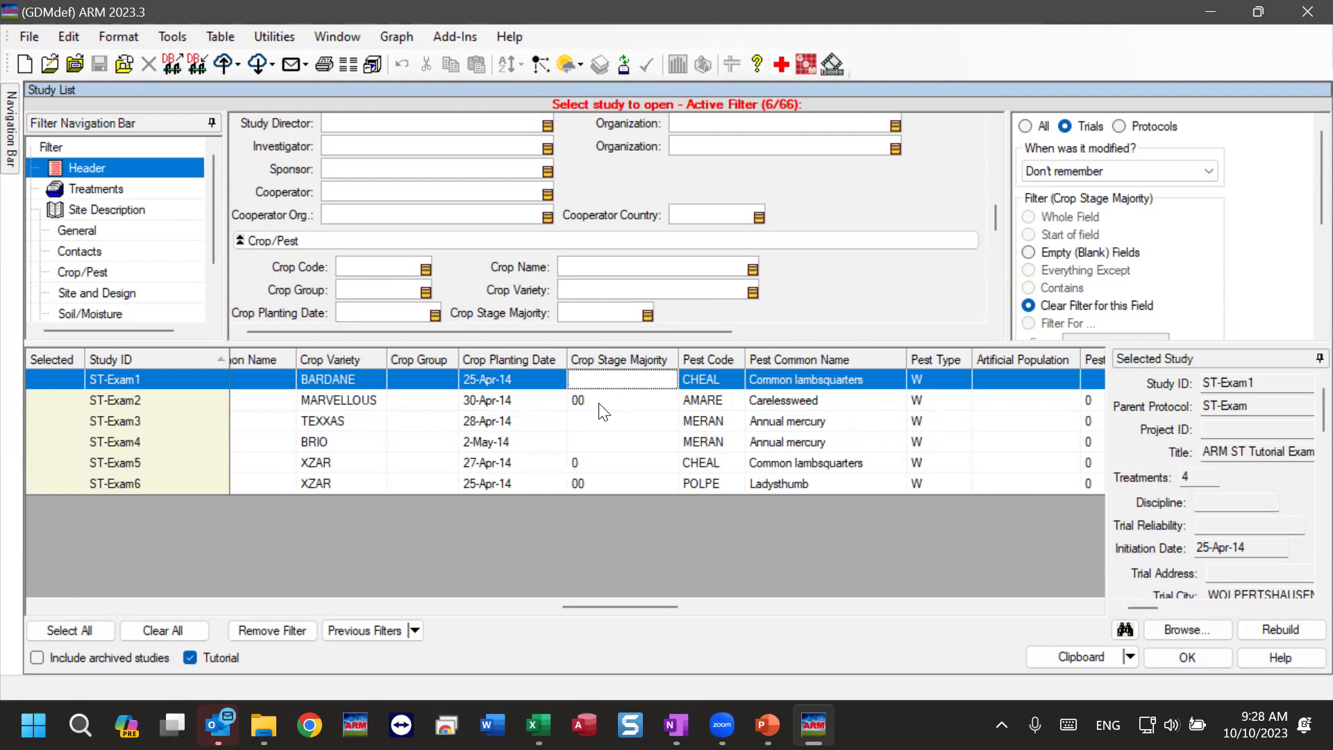
# Open the ST-Exam1 trial and go to the Stage Majority field of application A in Crop Stage at Application
pyautogui.doubleClick(142, 379)
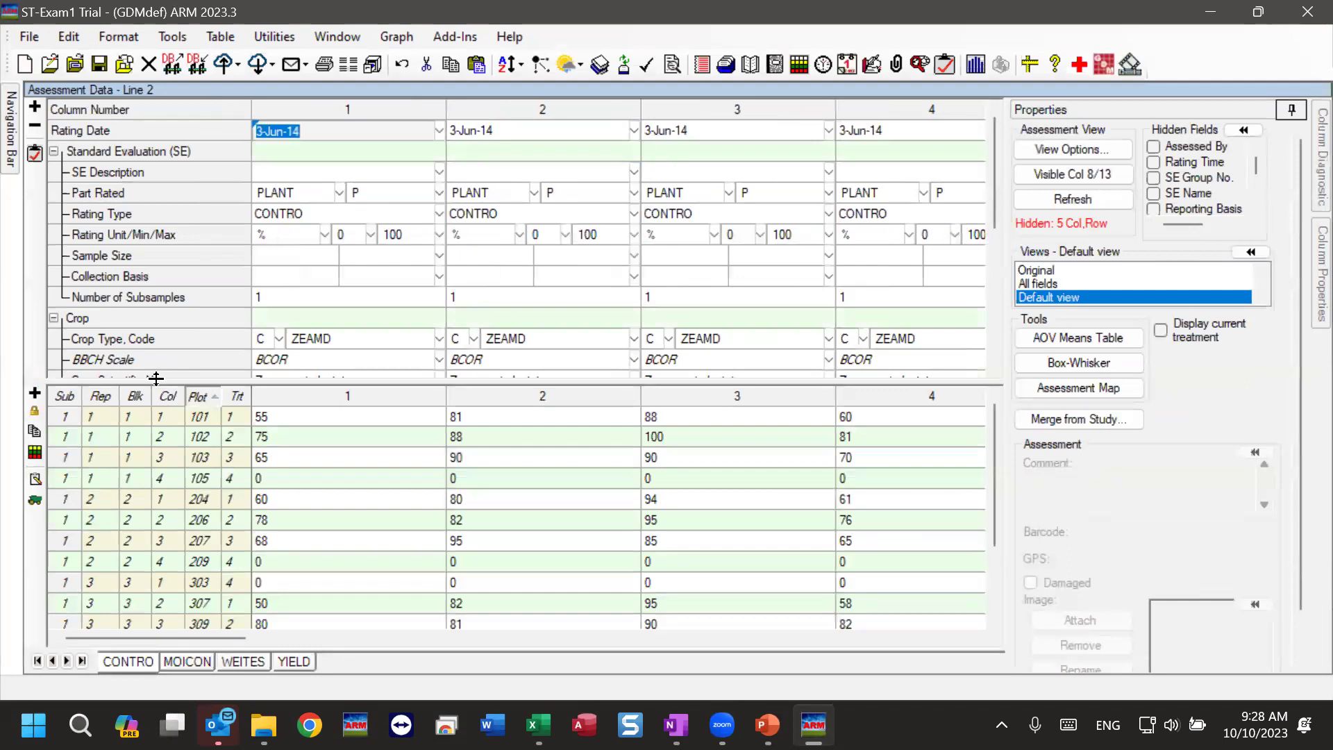
pyautogui.click(11, 128)
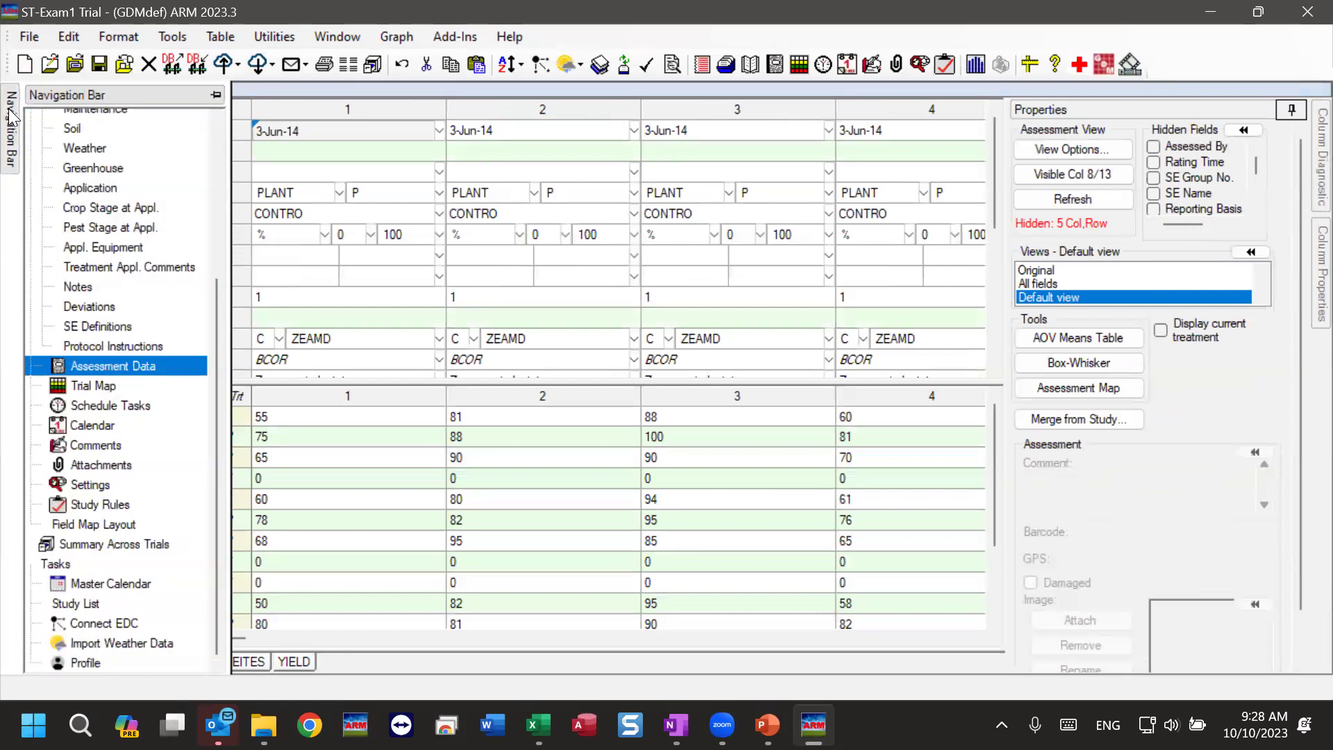
pyautogui.moveTo(215, 358); pyautogui.dragTo(223, 209)
pyautogui.click(90, 254)
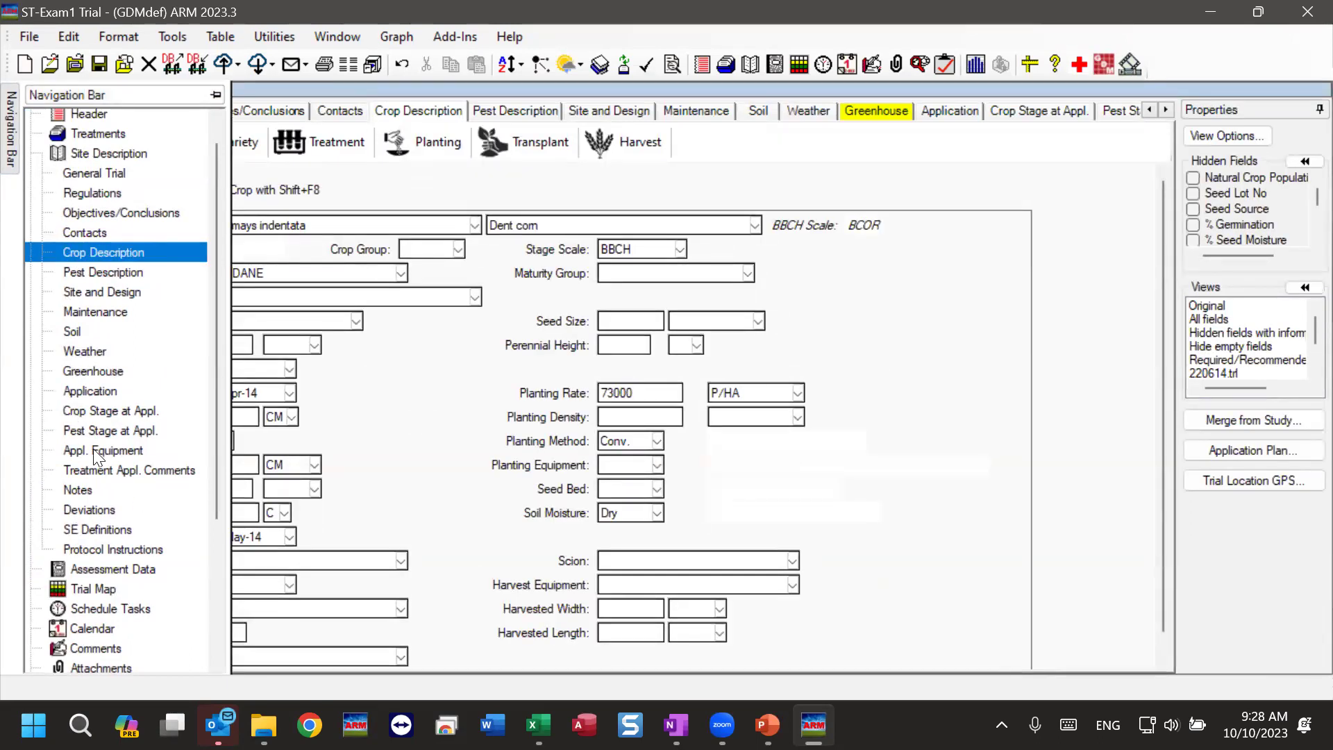
pyautogui.click(96, 412)
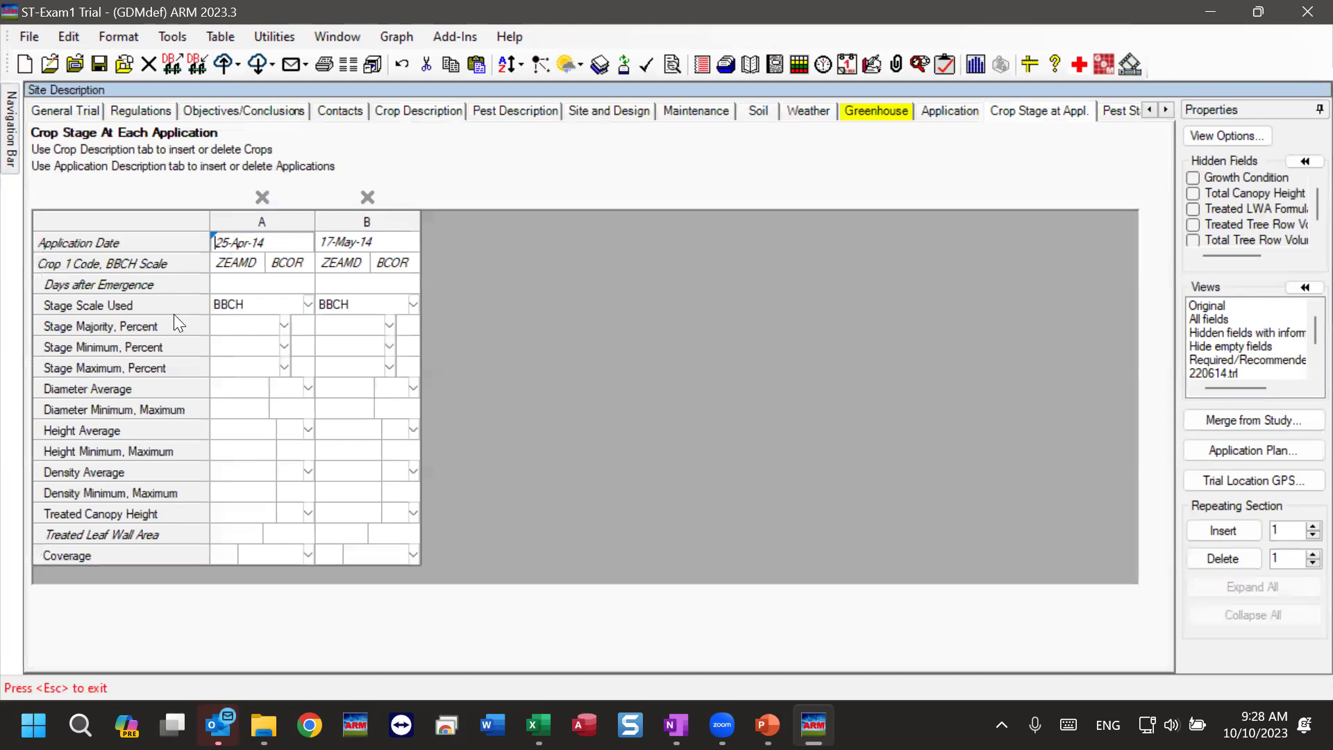
pyautogui.click(222, 327)
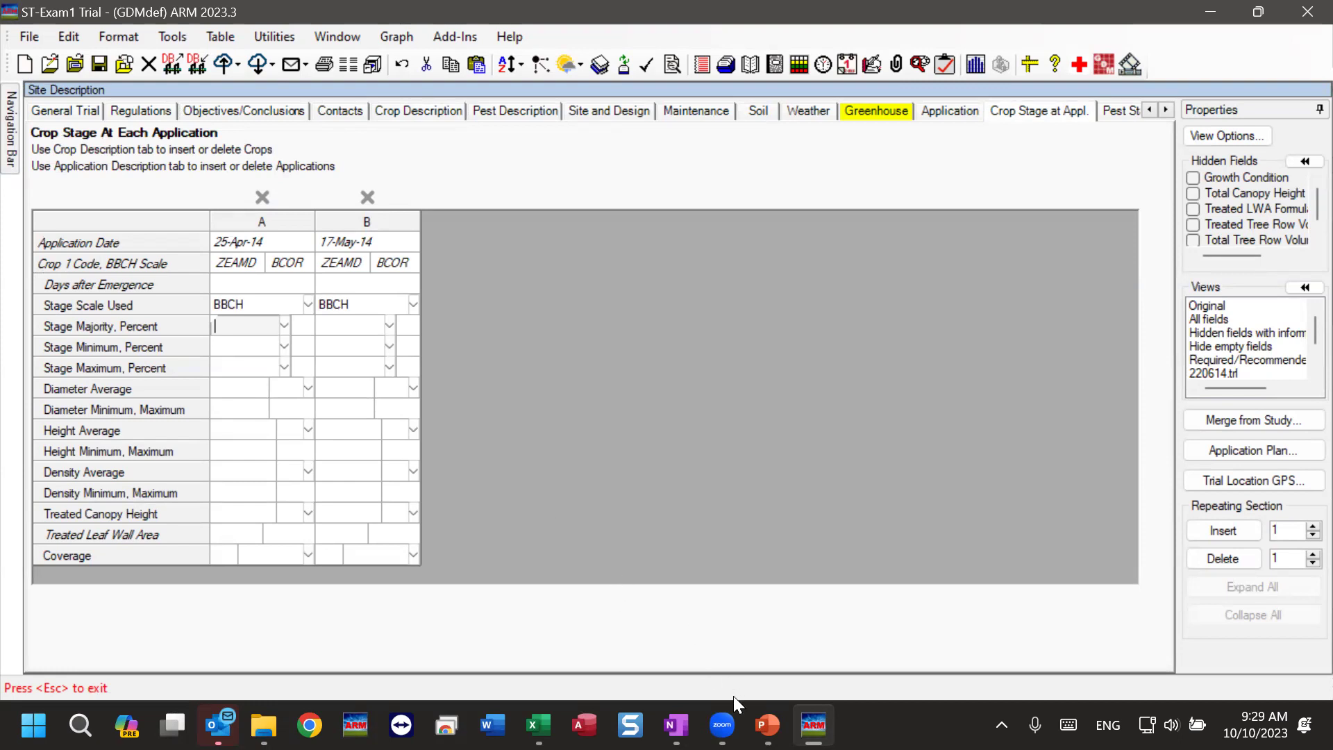
# Switch to the Trial Review slide show in PowerPoint and advance to the Validation slide
pyautogui.moveTo(767, 725)
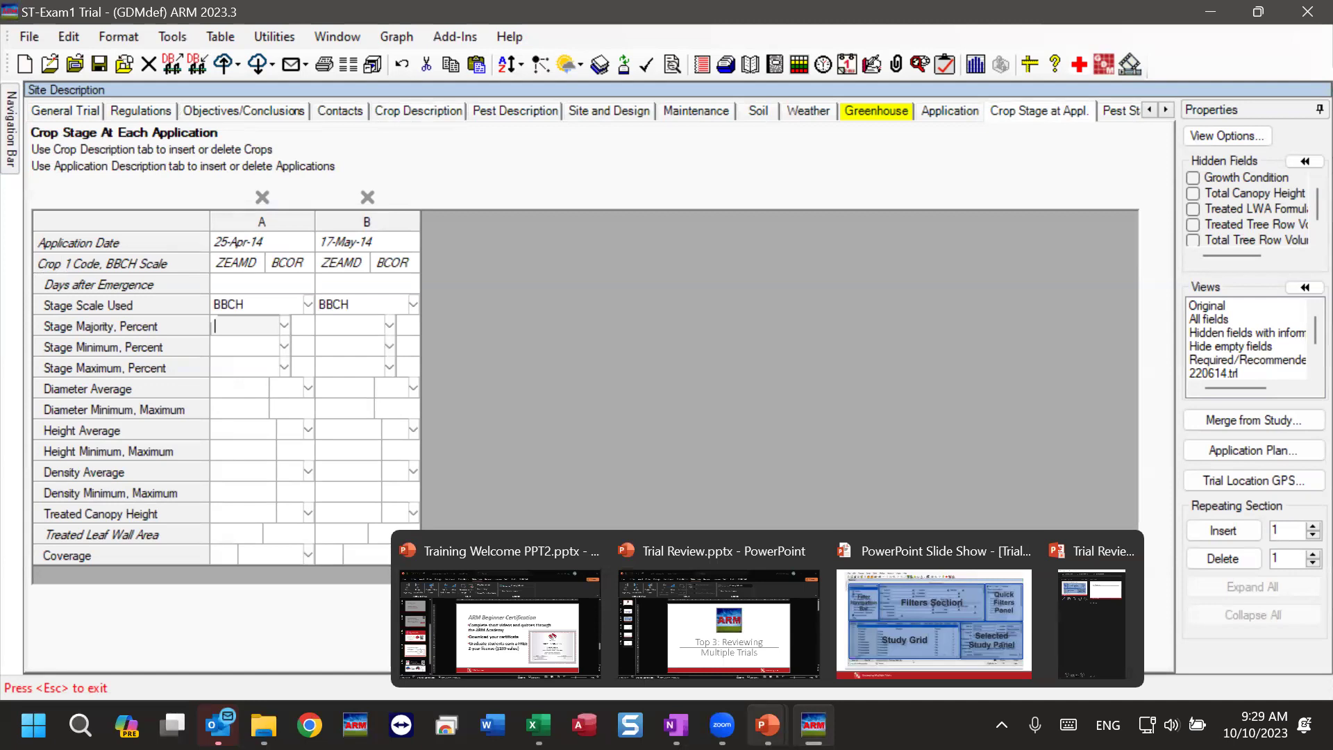
pyautogui.click(965, 636)
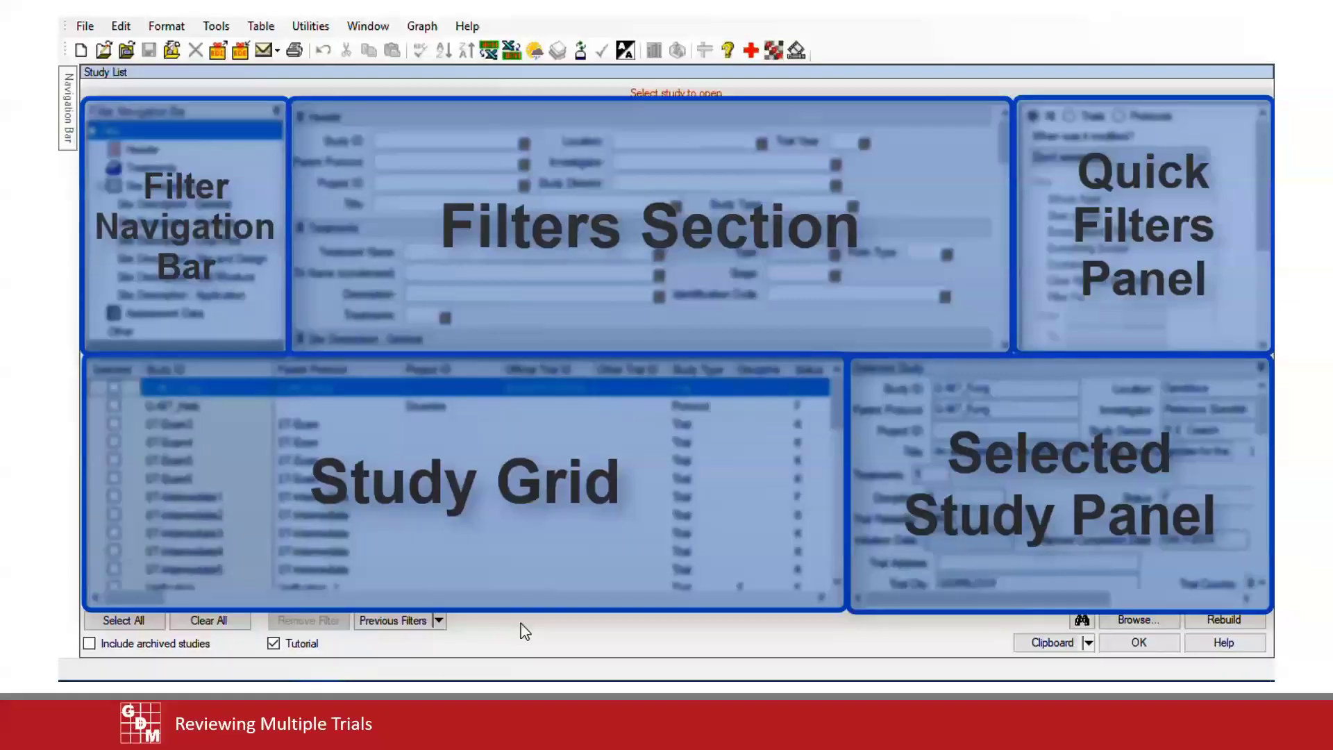
pyautogui.click(910, 570)
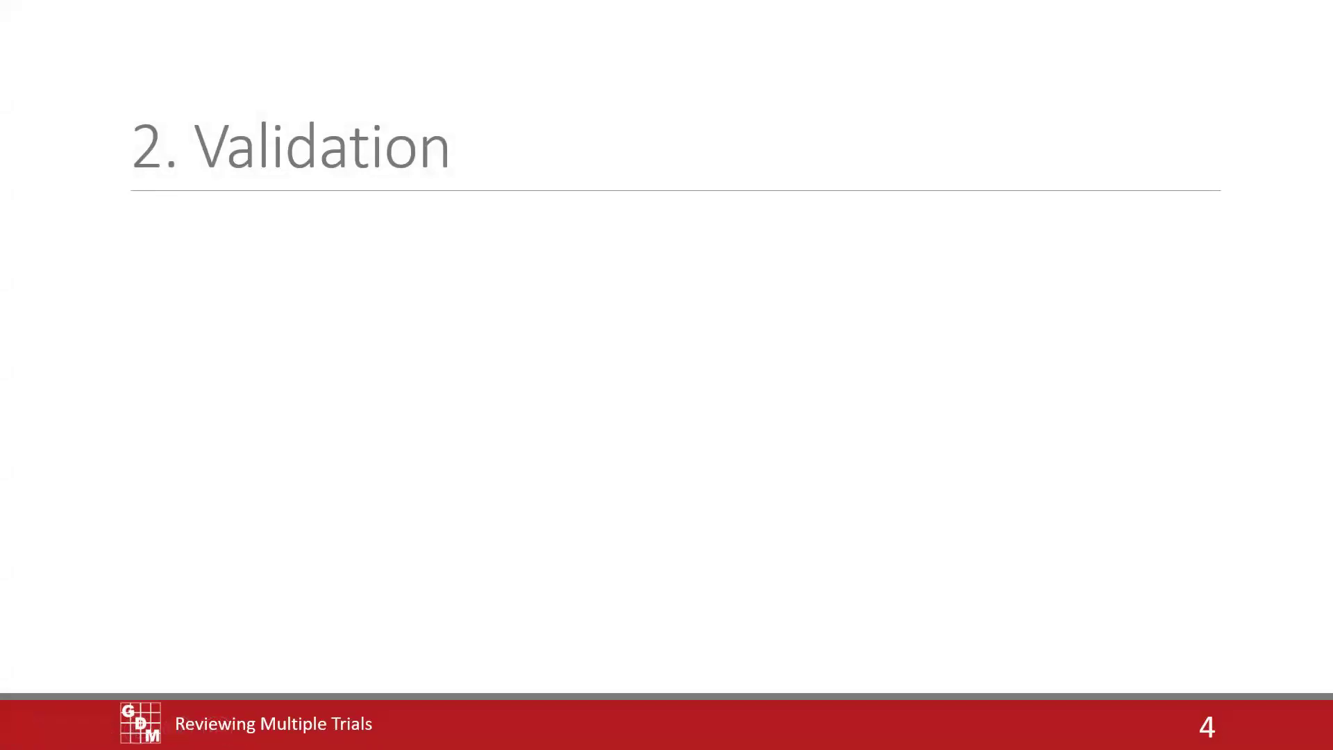
# Advance the Validation slide to its first bullet, Refresh automatic entry fields
pyautogui.press('Right')
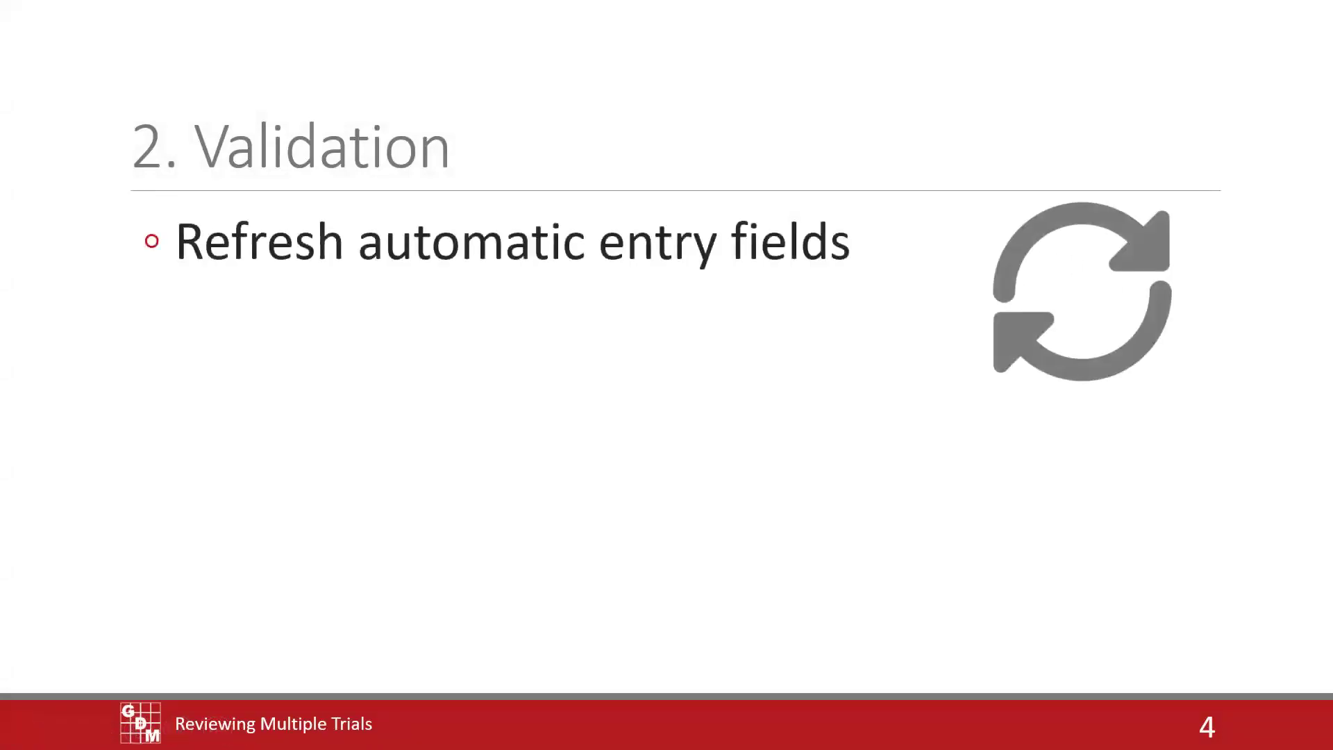
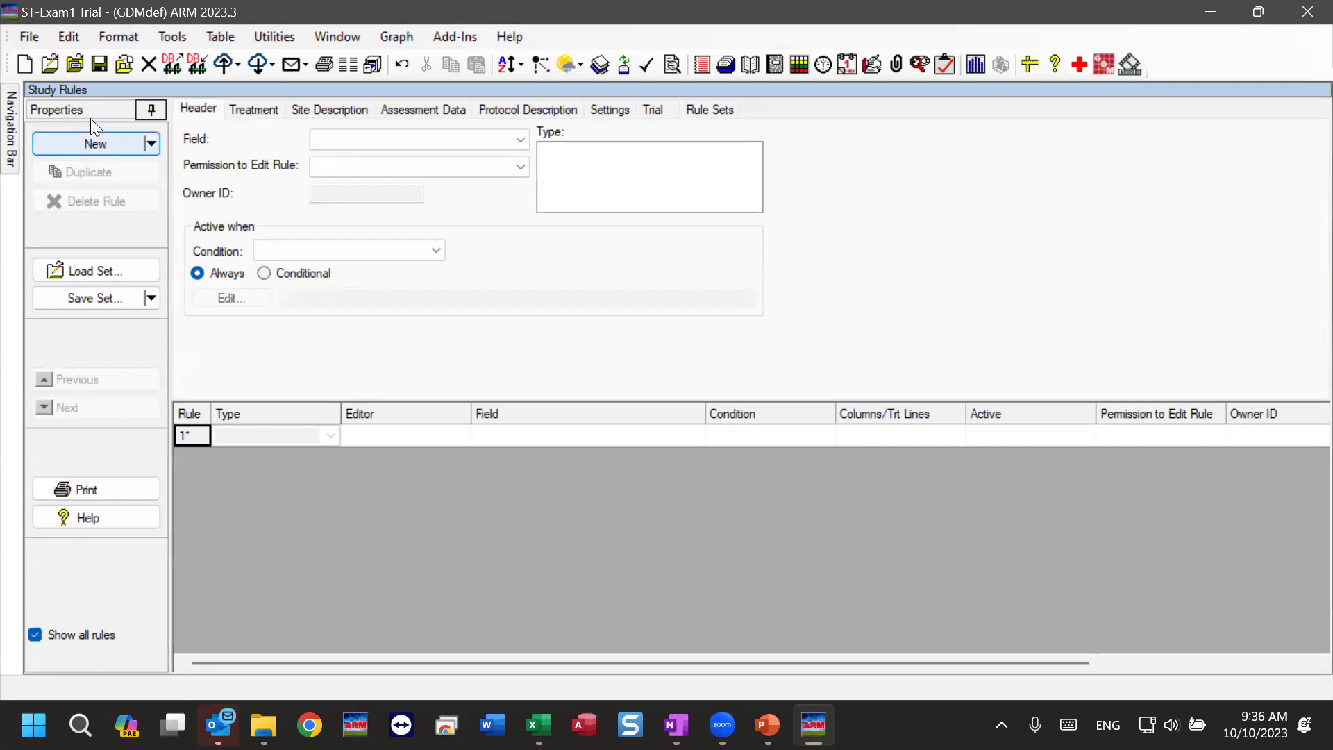
# Switch from the Study Rules editor of the ST-Exam1 trial to the General Trial section of the site description
pyautogui.moveTo(9, 150)
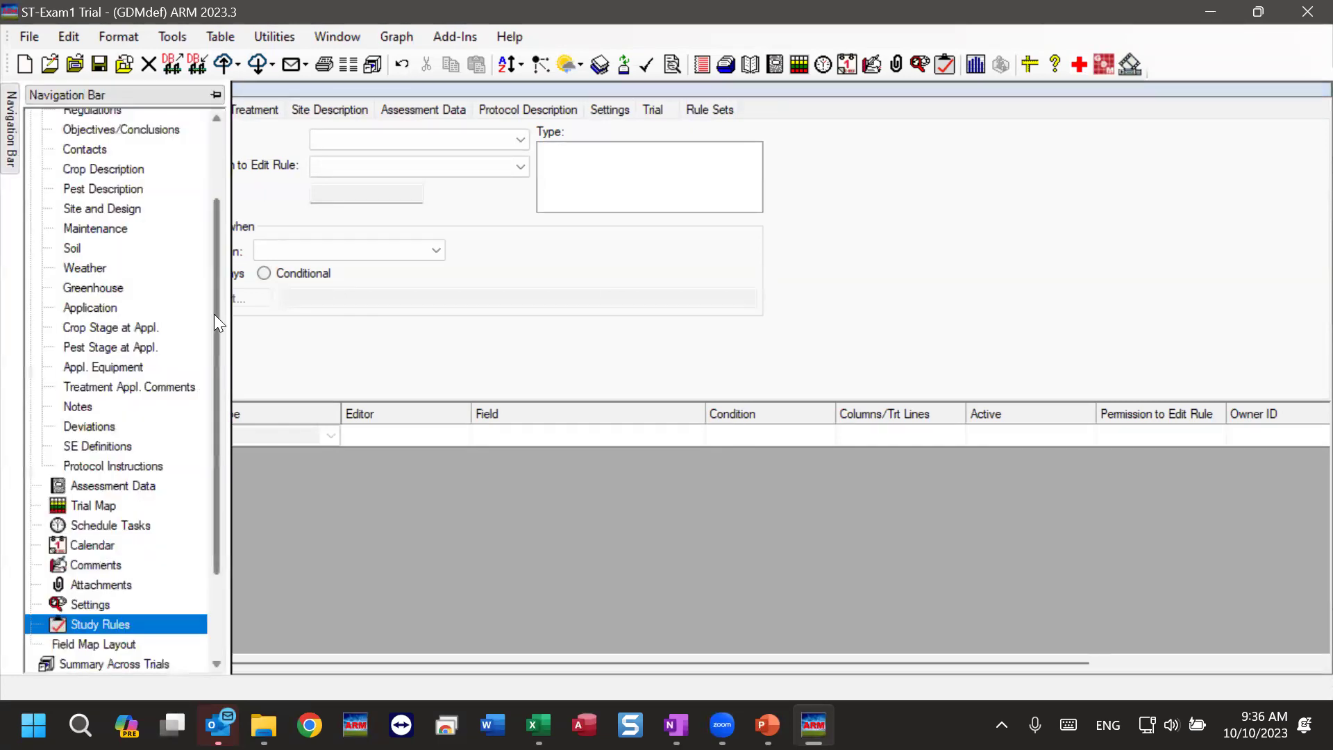
pyautogui.moveTo(214, 314); pyautogui.dragTo(219, 224)
pyautogui.click(79, 198)
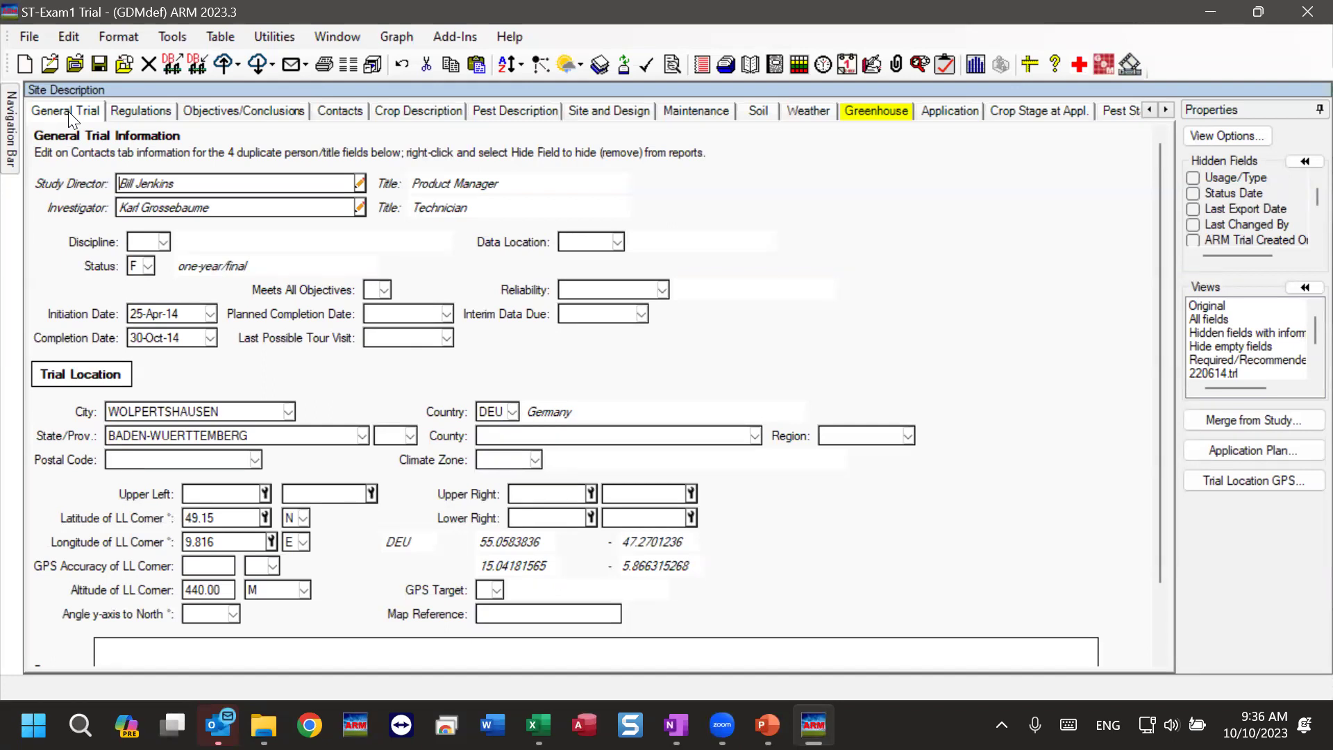
# Add a study rule that makes the Discipline field Required Always
pyautogui.click(149, 241)
pyautogui.rightClick(147, 241)
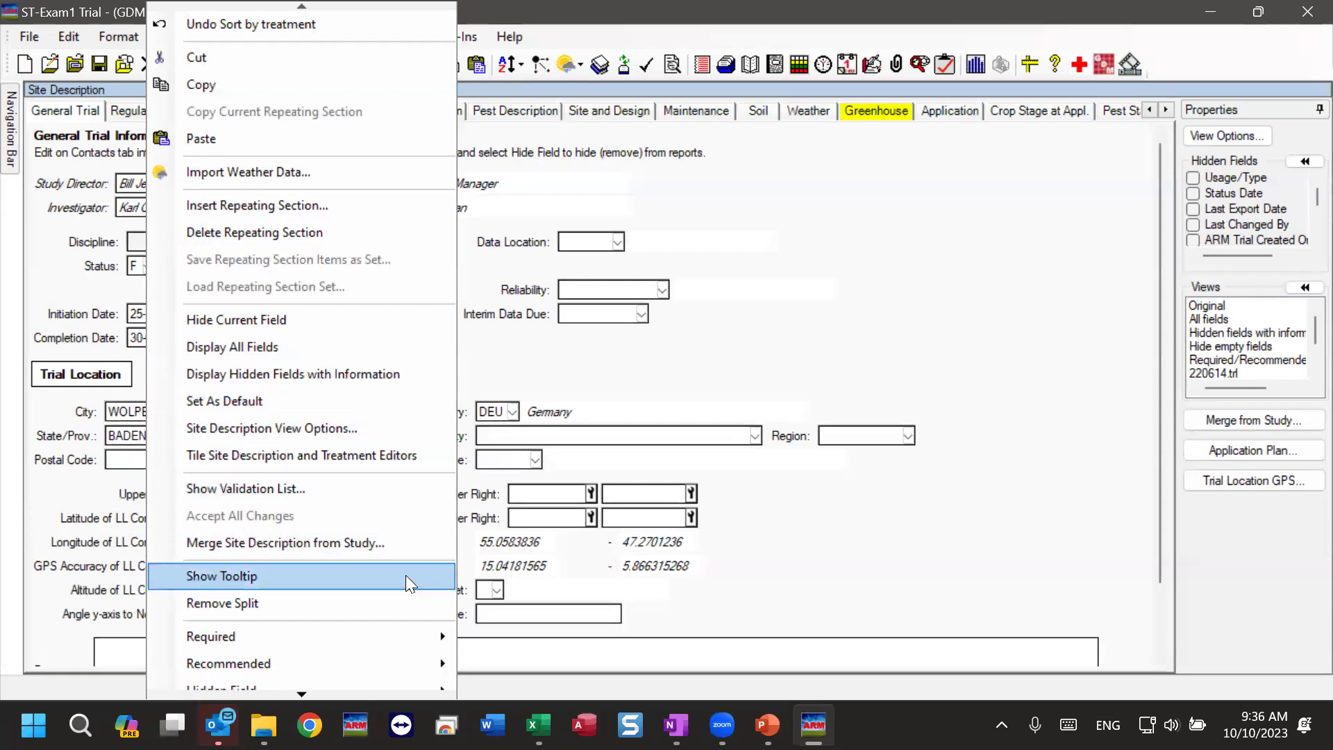
pyautogui.moveTo(411, 635)
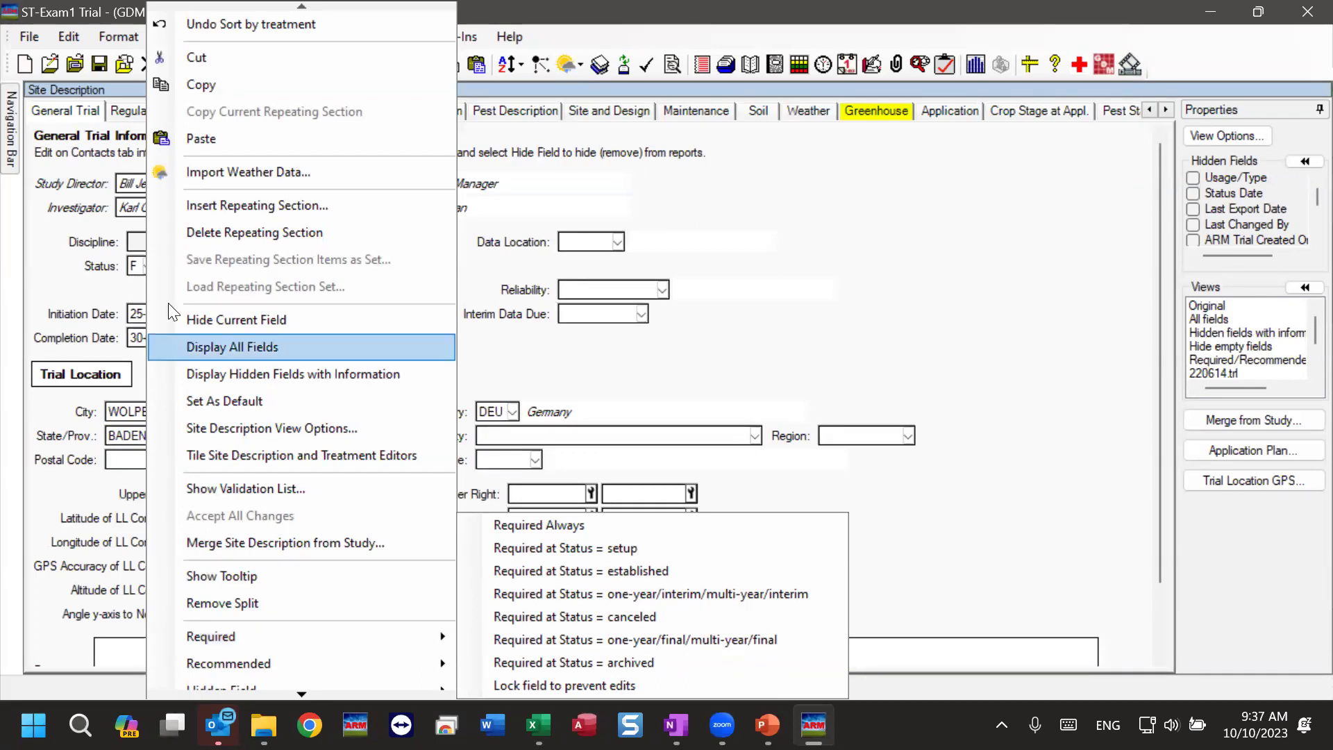
pyautogui.click(126, 248)
pyautogui.rightClick(125, 247)
pyautogui.press('Escape')
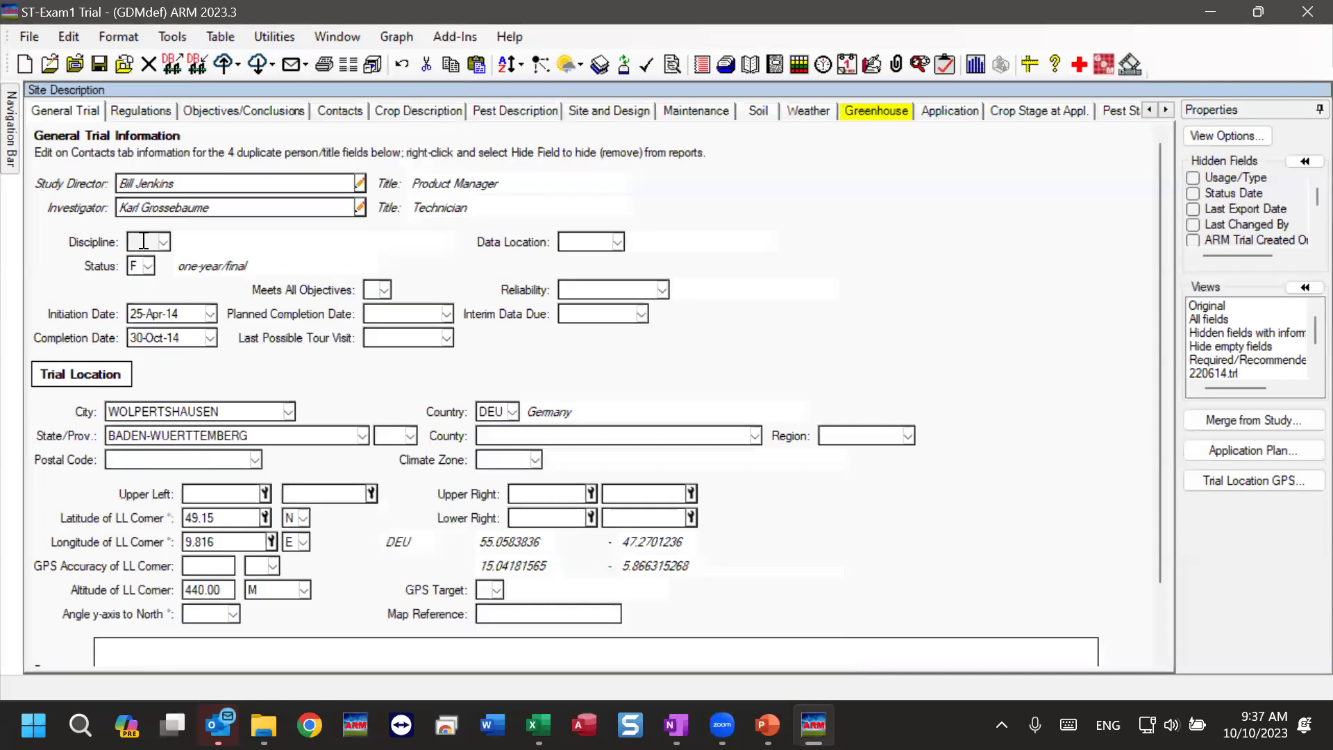
pyautogui.rightClick(135, 240)
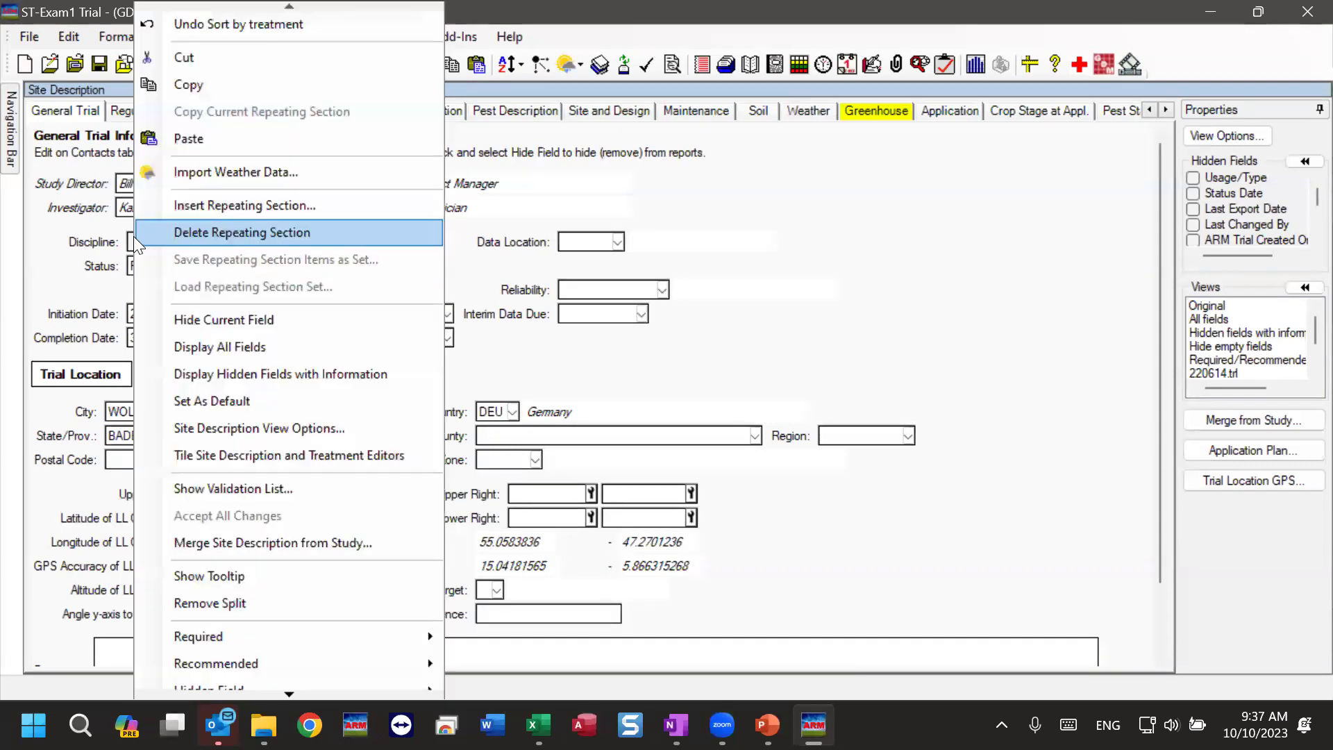
pyautogui.moveTo(289, 695)
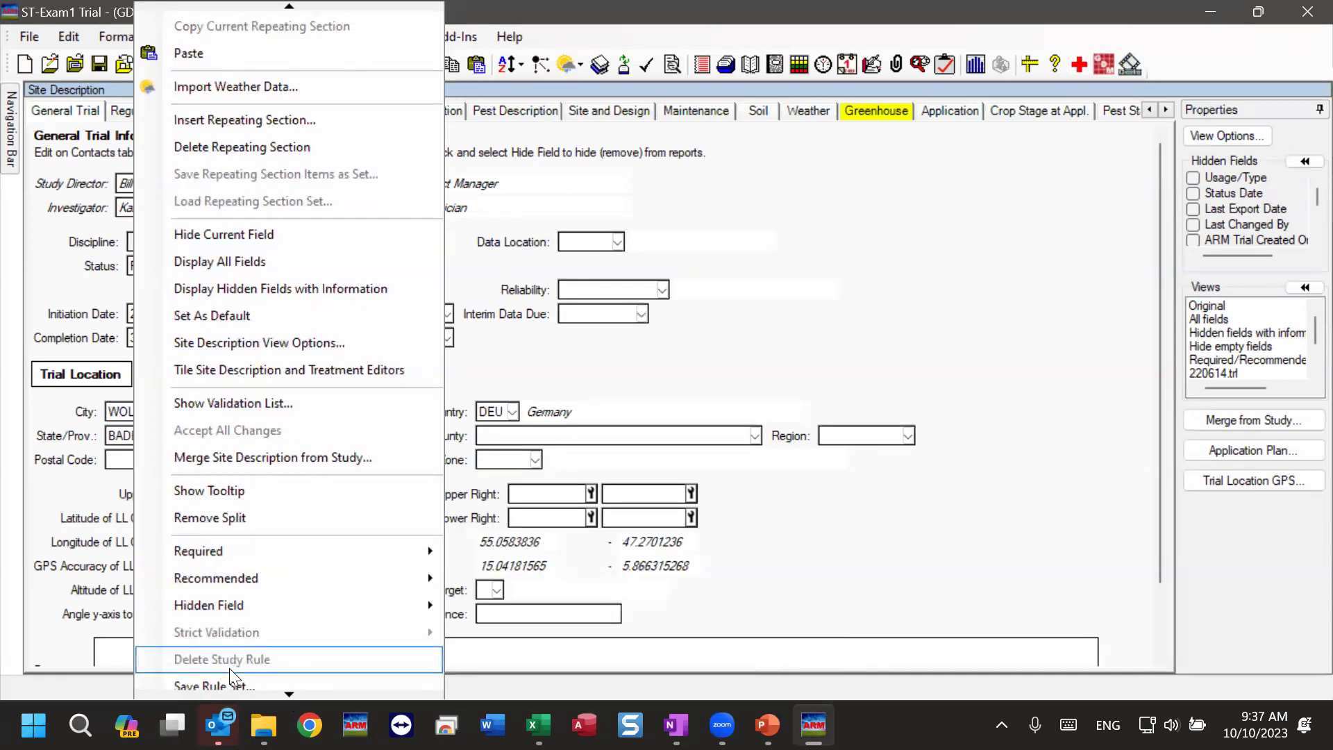
pyautogui.moveTo(182, 555)
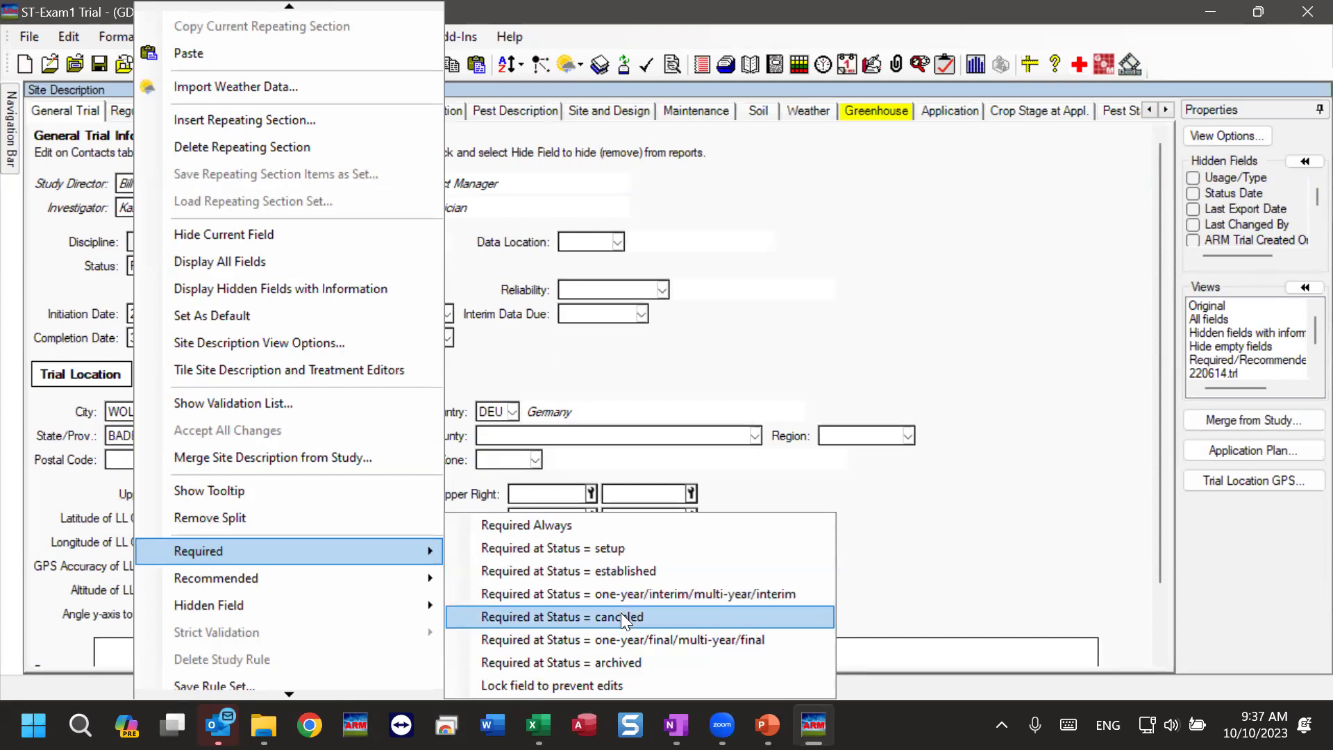
pyautogui.click(542, 528)
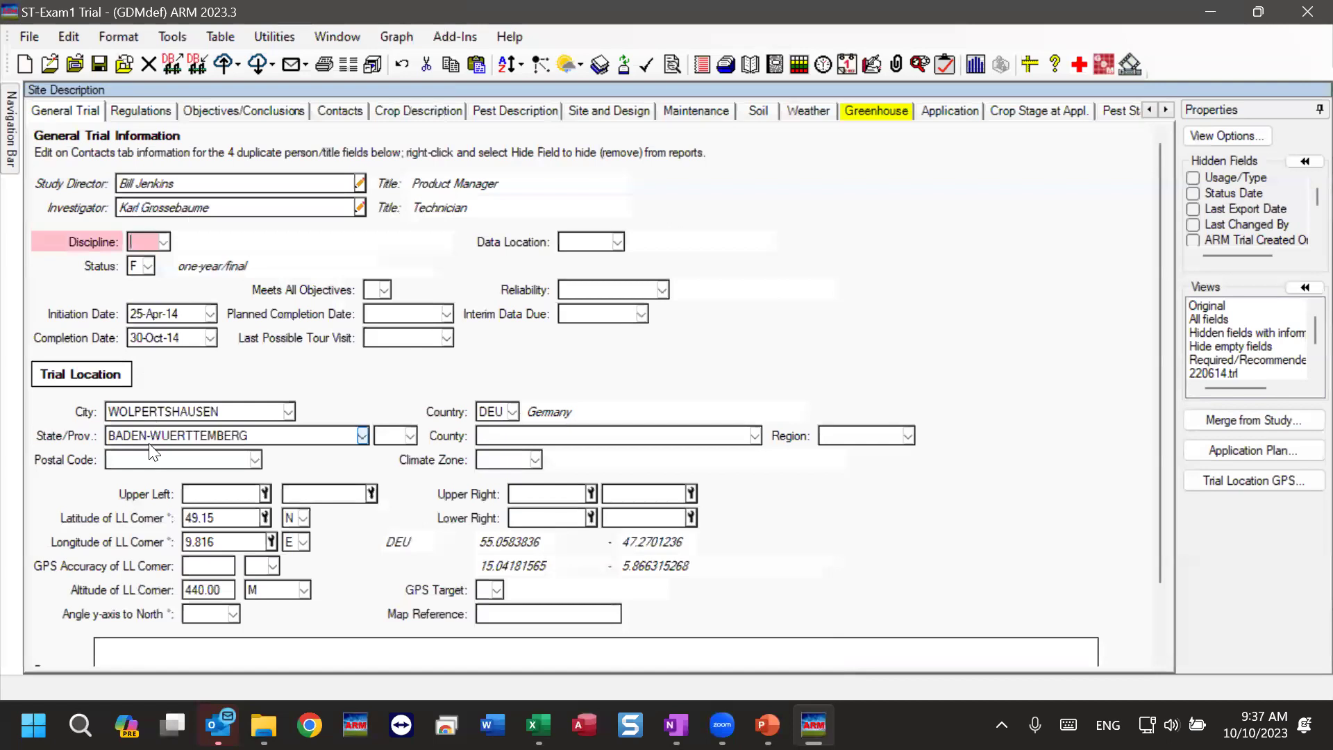
# Add a Required Always rule to the trial's Country field
pyautogui.click(492, 411)
pyautogui.rightClick(491, 411)
pyautogui.moveTo(663, 548)
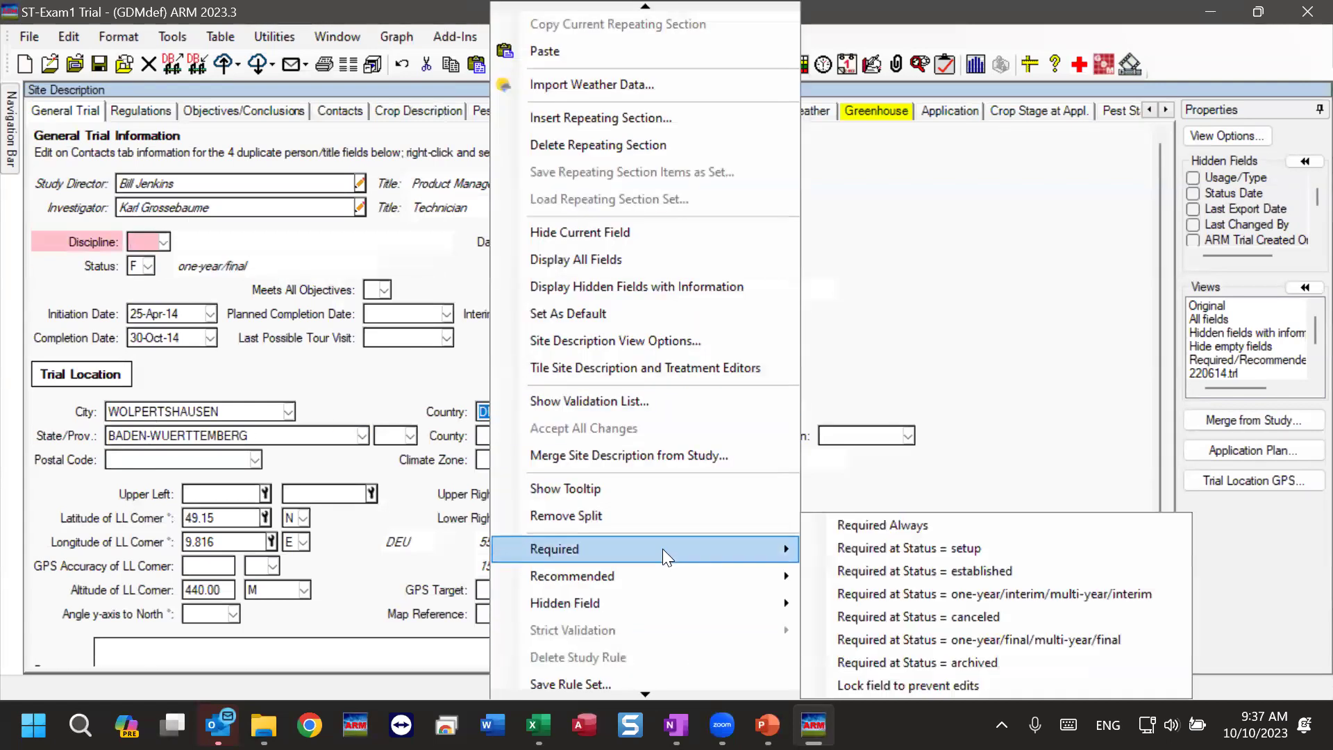
pyautogui.click(886, 525)
# Make the Latitude and Longitude of LL Corner fields Required Always
pyautogui.click(215, 518)
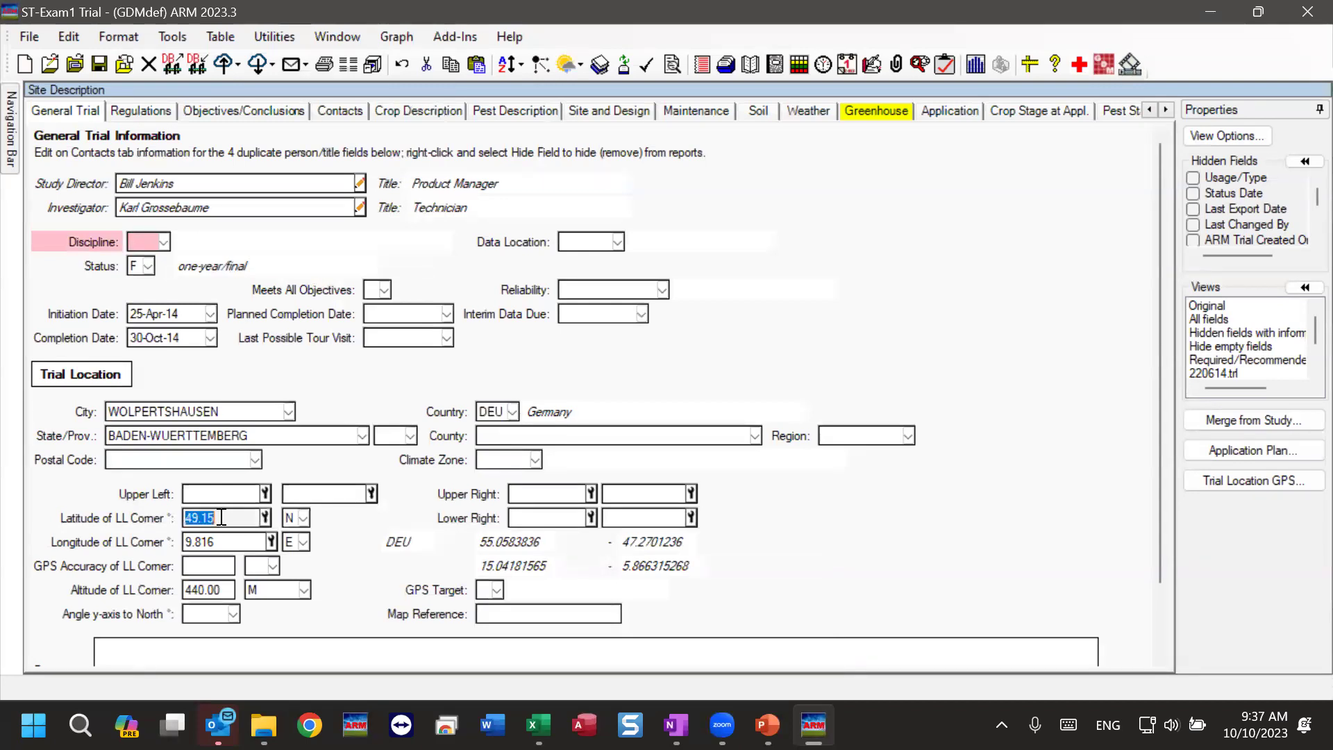
pyautogui.rightClick(221, 517)
pyautogui.moveTo(383, 548)
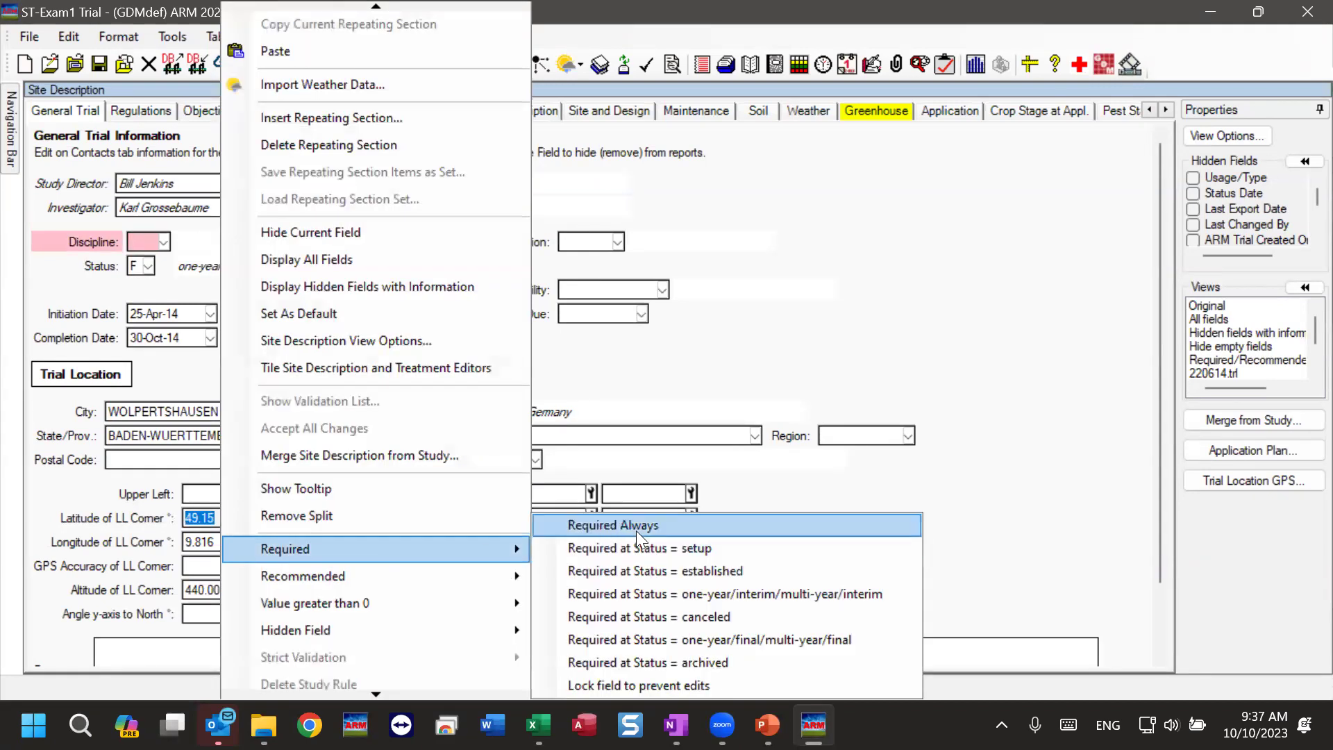
pyautogui.click(638, 529)
pyautogui.click(219, 541)
pyautogui.rightClick(219, 540)
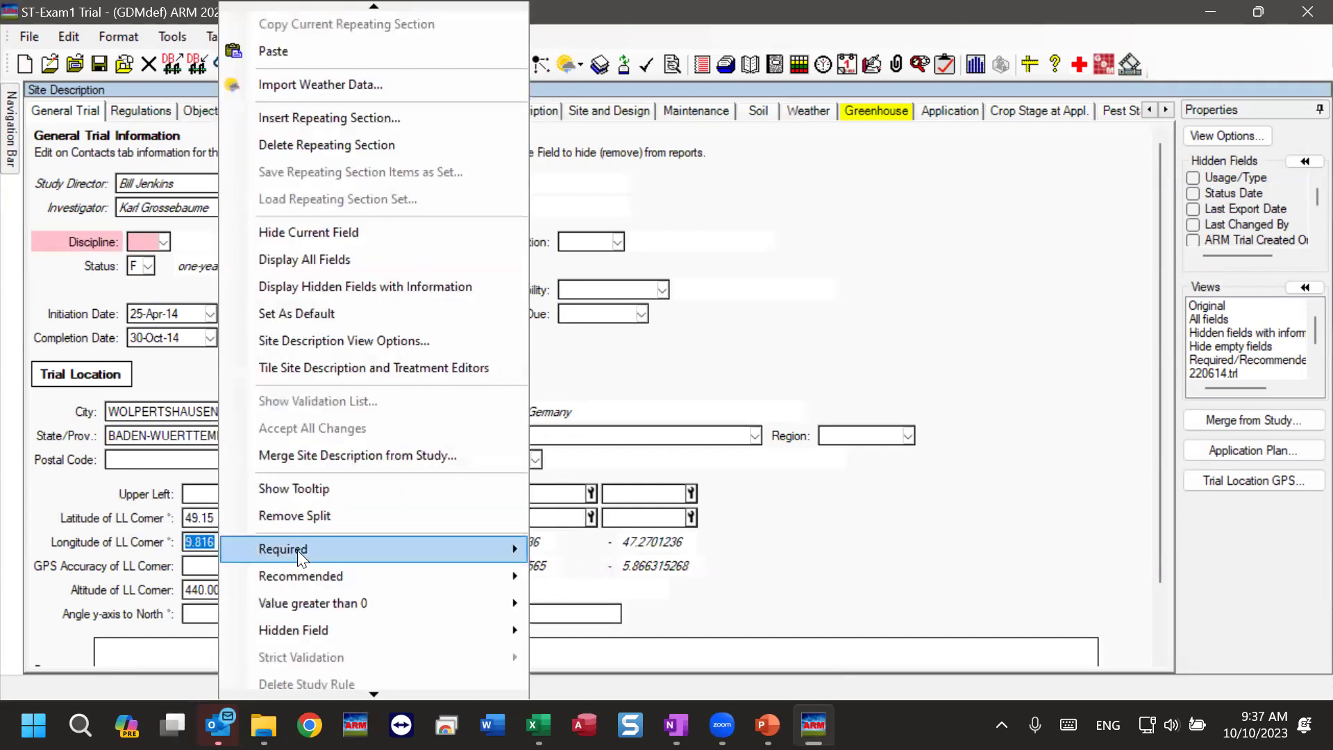
pyautogui.moveTo(303, 549)
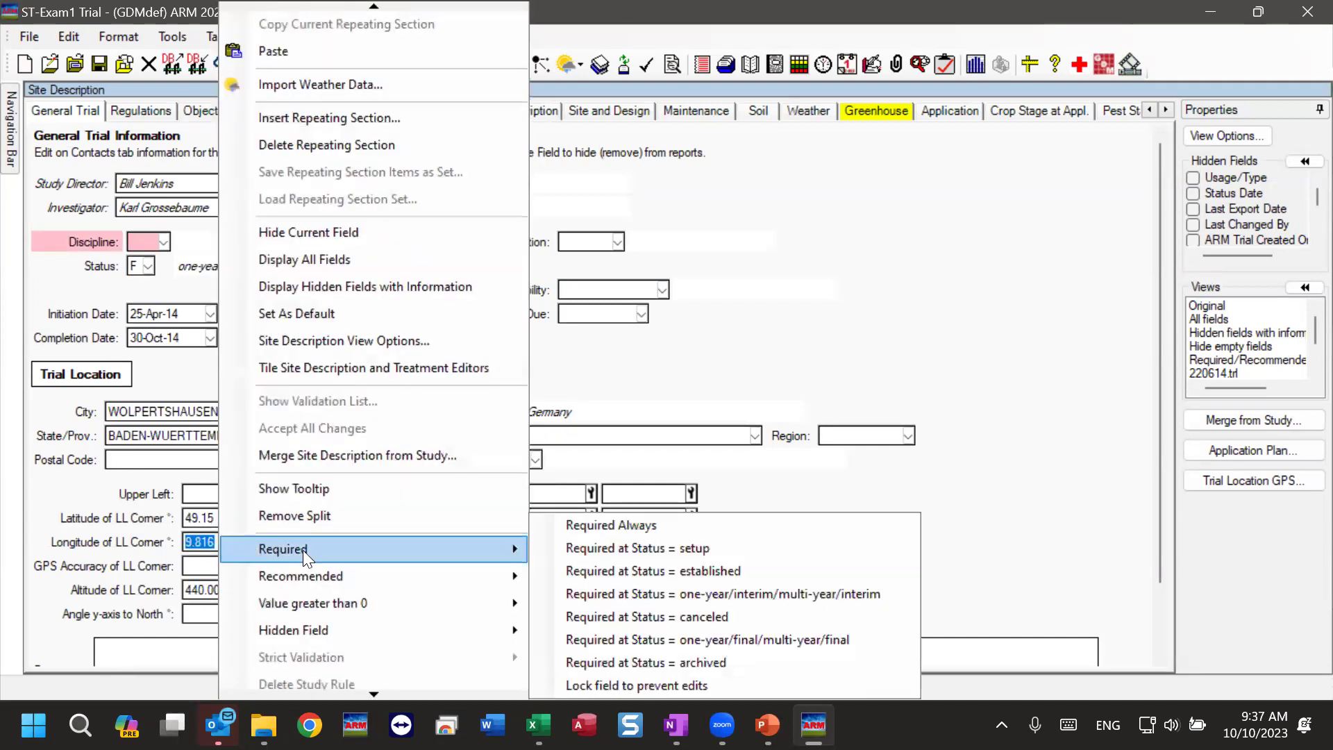
pyautogui.click(597, 527)
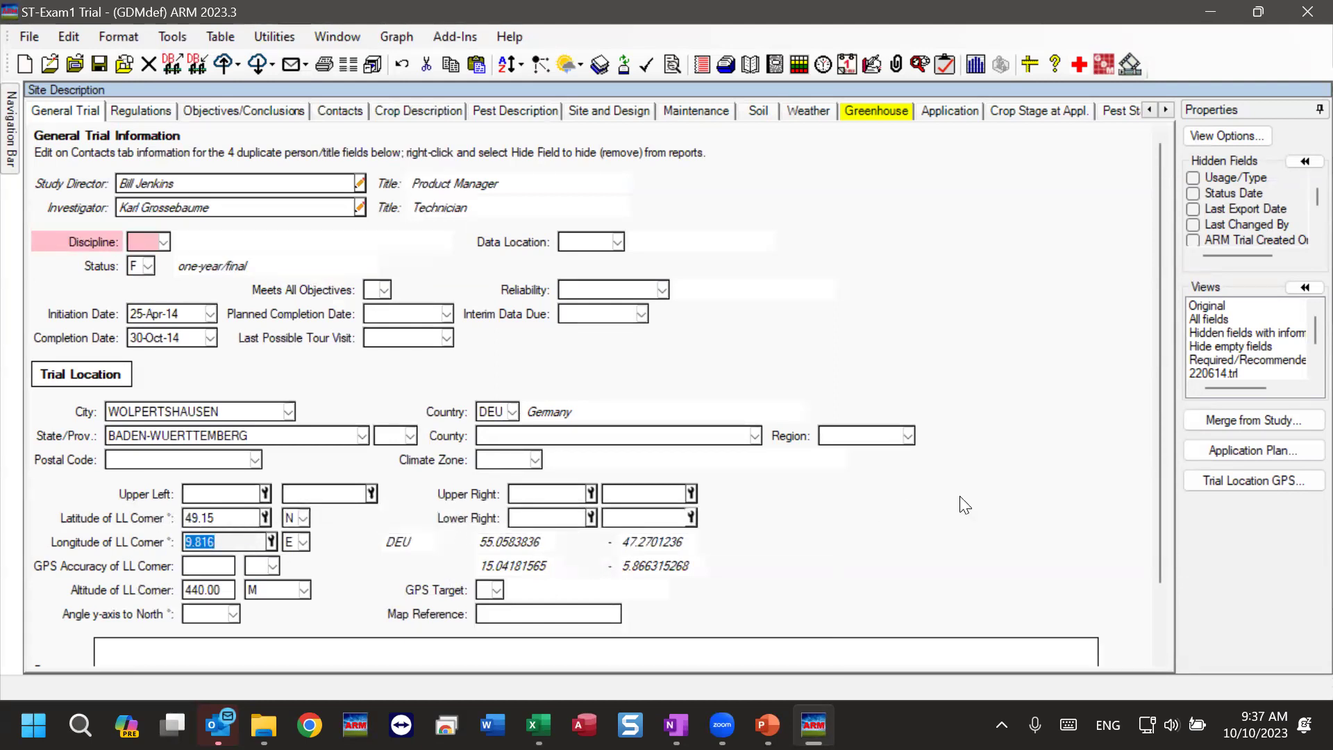
# Set the GPS Accuracy of LL Corner field to Recommended Always
pyautogui.moveTo(1161, 321); pyautogui.dragTo(1152, 419)
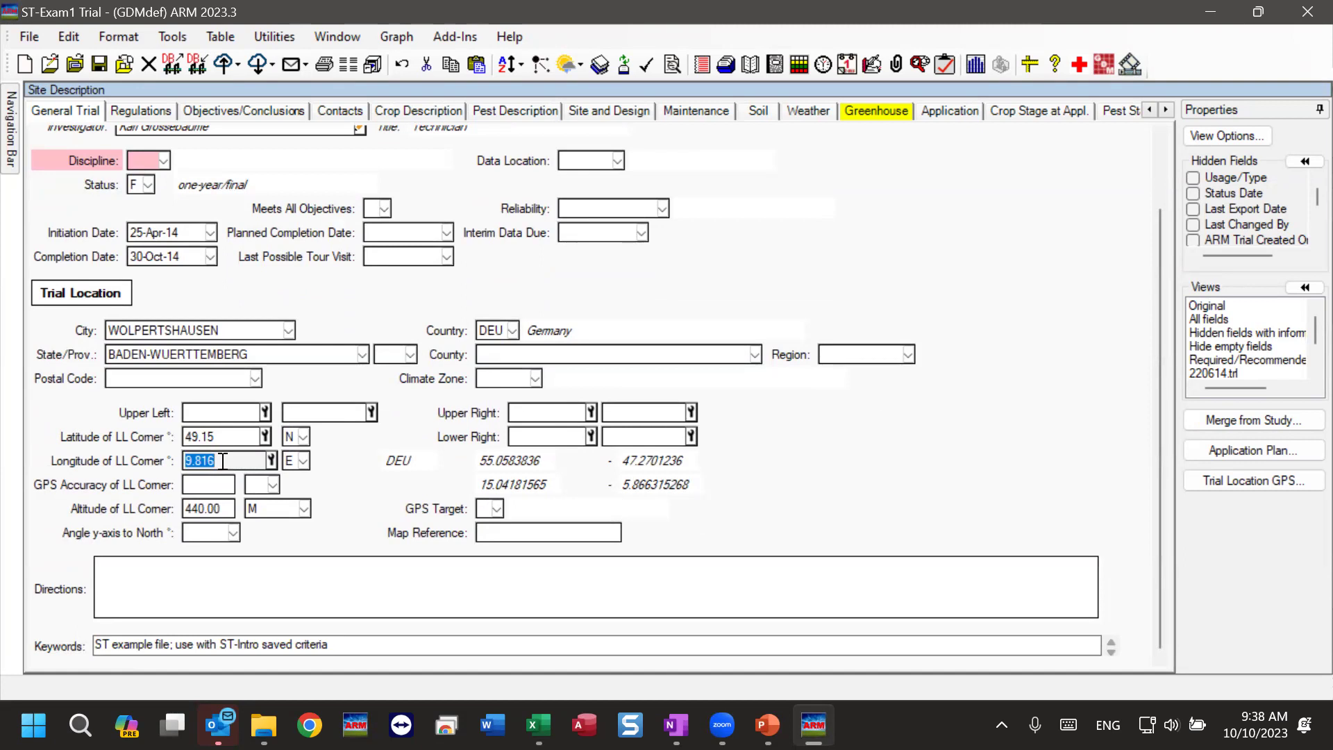
pyautogui.click(216, 480)
pyautogui.rightClick(209, 483)
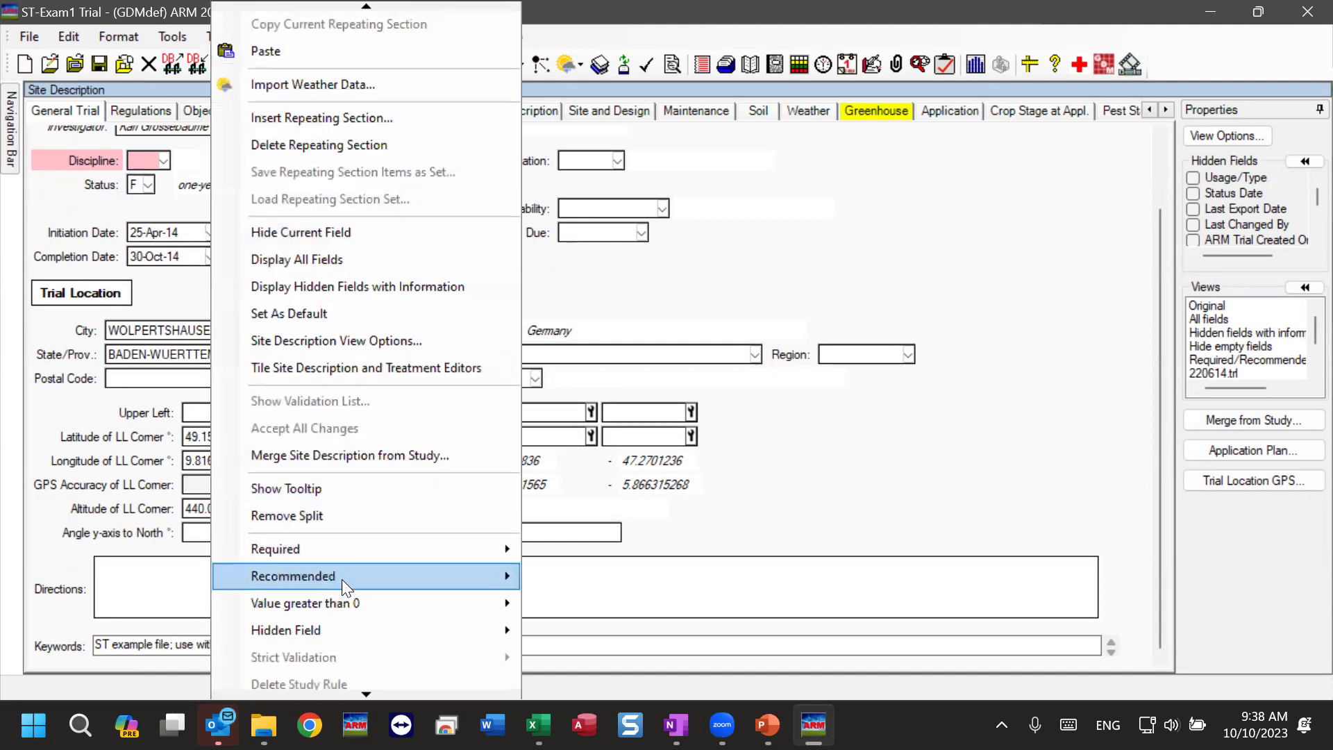
pyautogui.moveTo(337, 574)
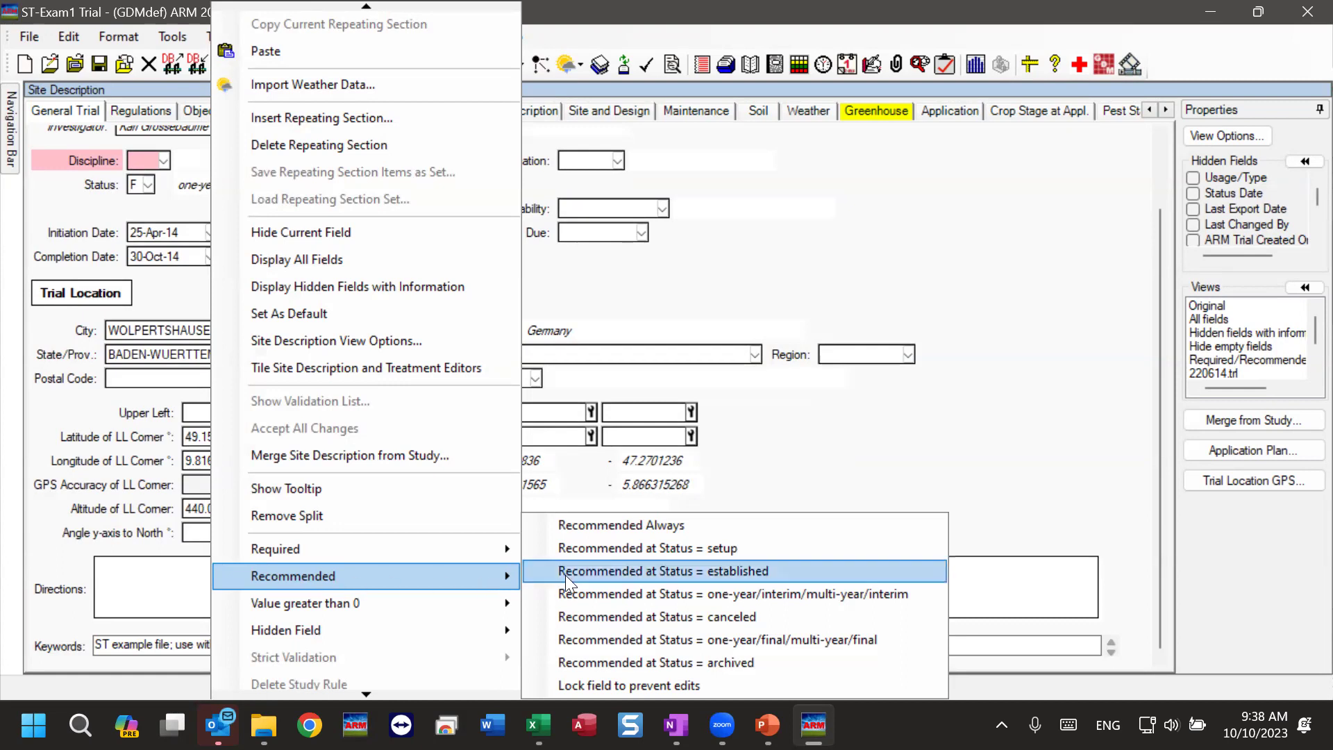
pyautogui.click(604, 529)
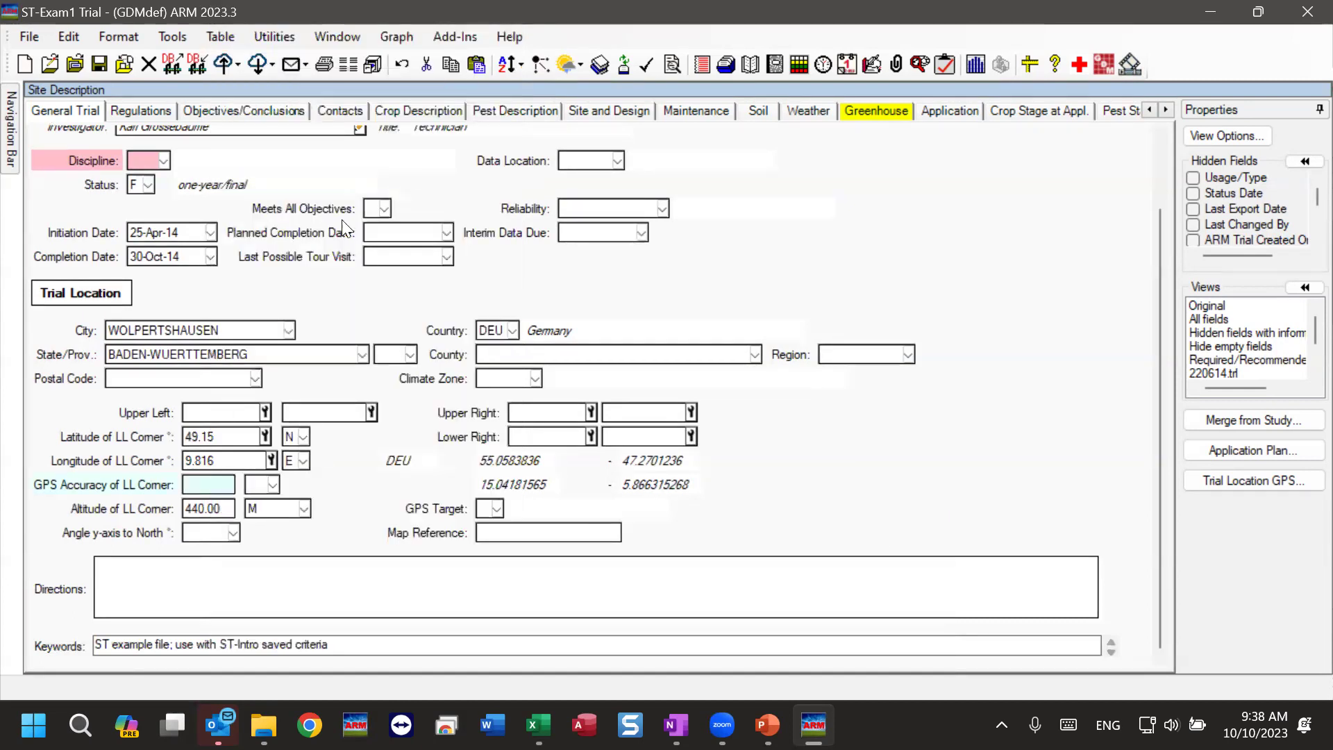
# In Crop Stage at Application, make the Stage Majority field Required with Application Date
pyautogui.click(139, 111)
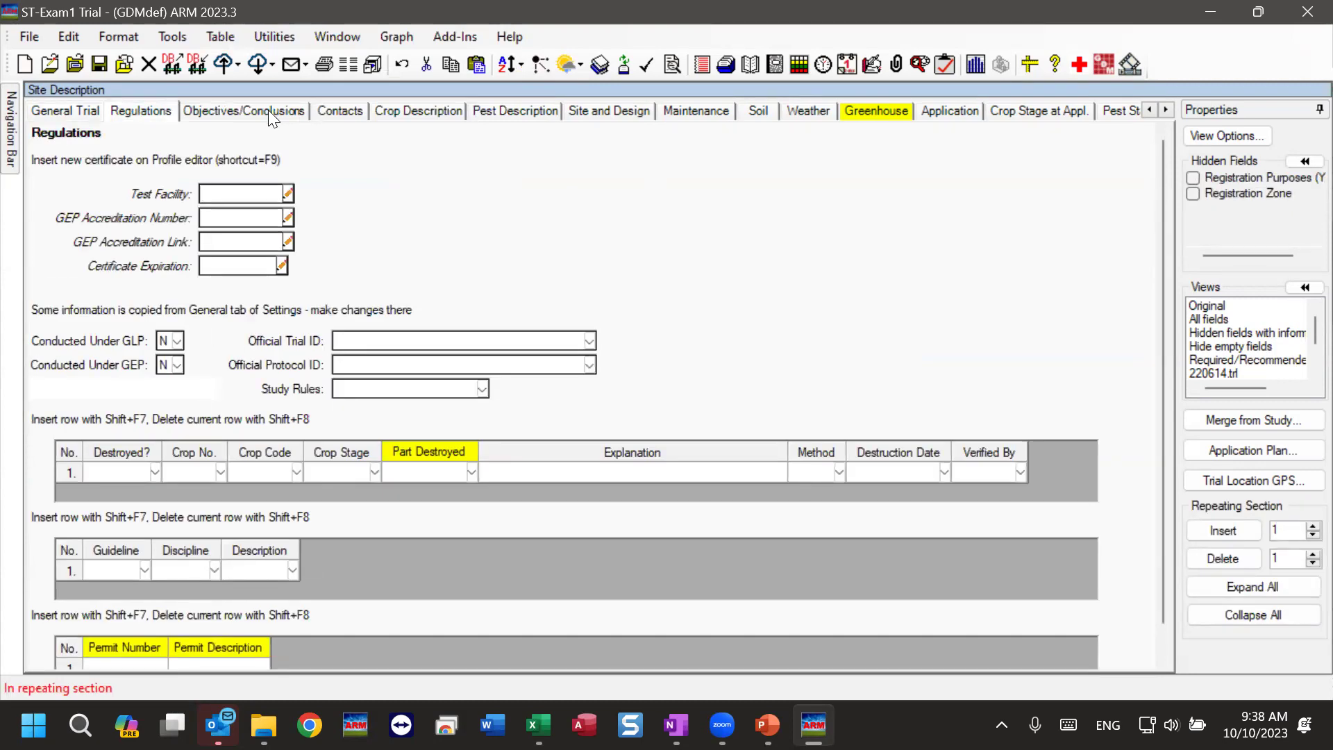
pyautogui.click(438, 111)
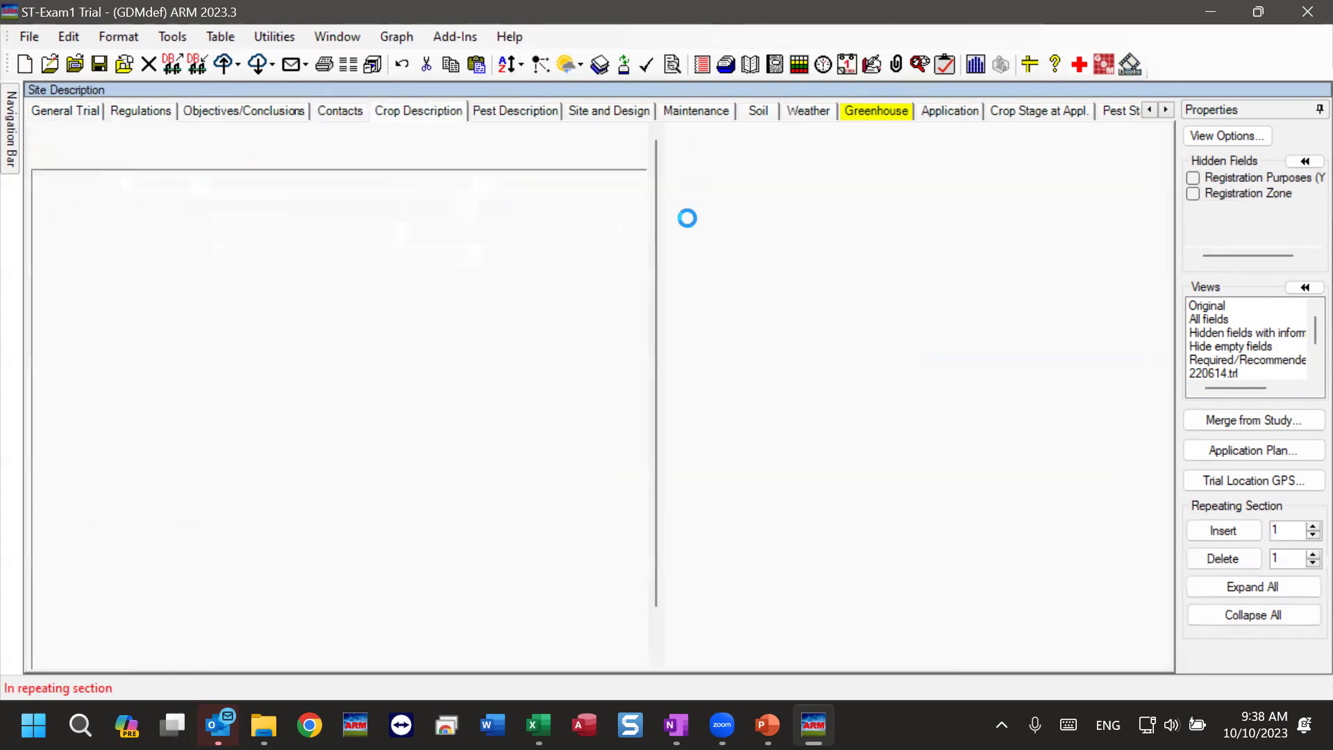
pyautogui.click(989, 113)
pyautogui.click(229, 324)
pyautogui.rightClick(227, 323)
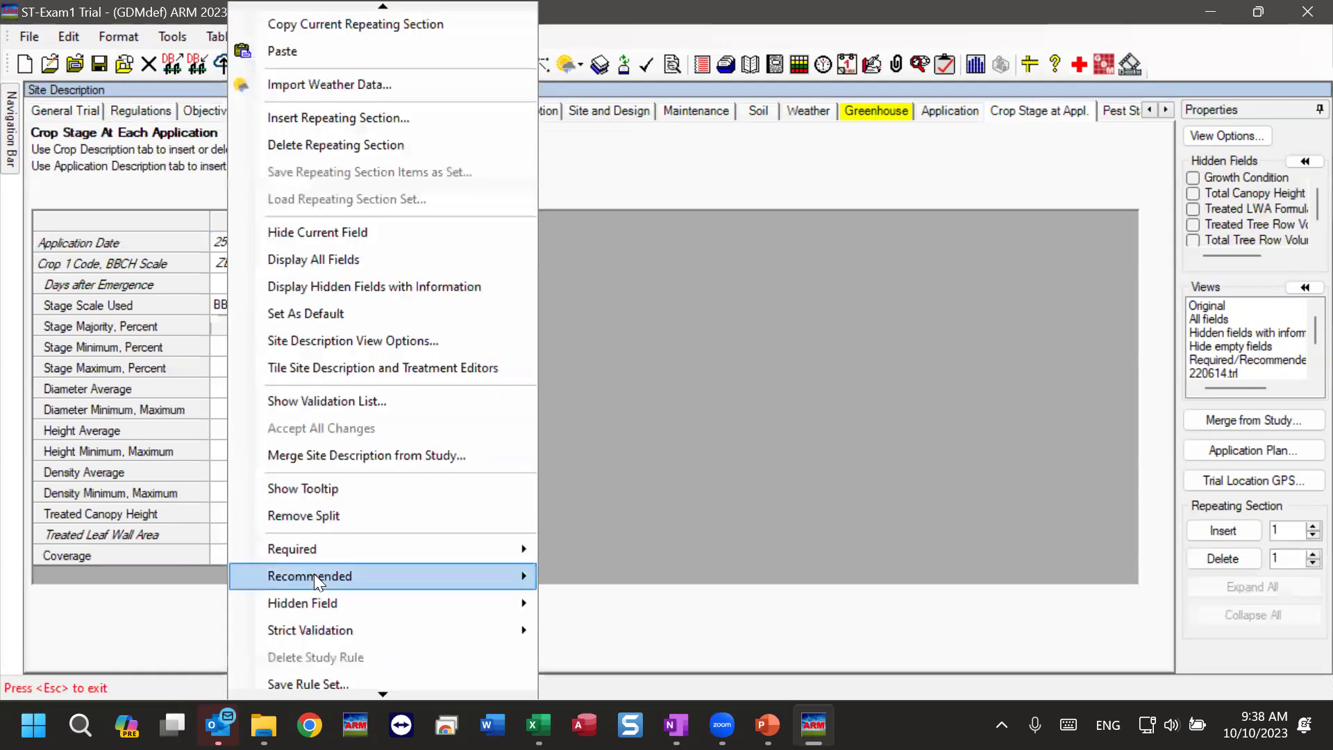
pyautogui.moveTo(332, 547)
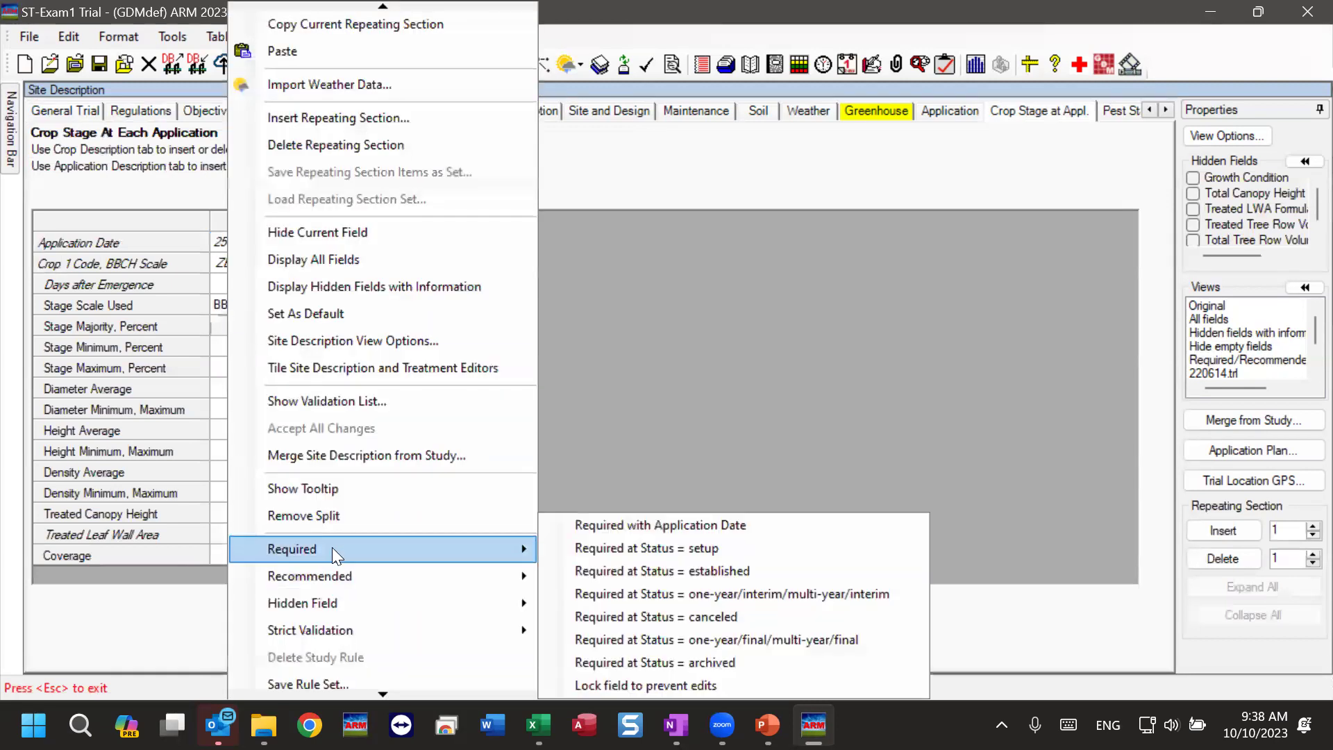
pyautogui.click(641, 526)
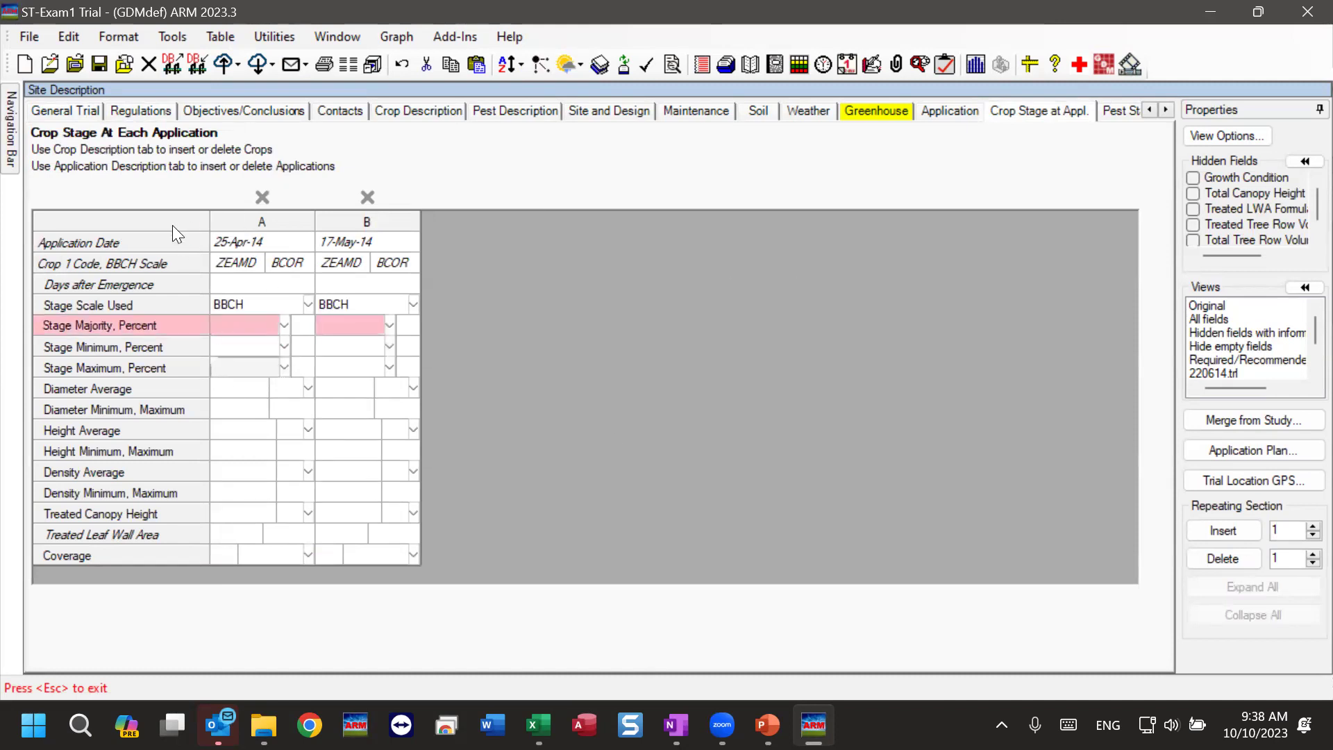
# Open the Study Rules editor and review the type, field and condition of each rule created
pyautogui.click(12, 151)
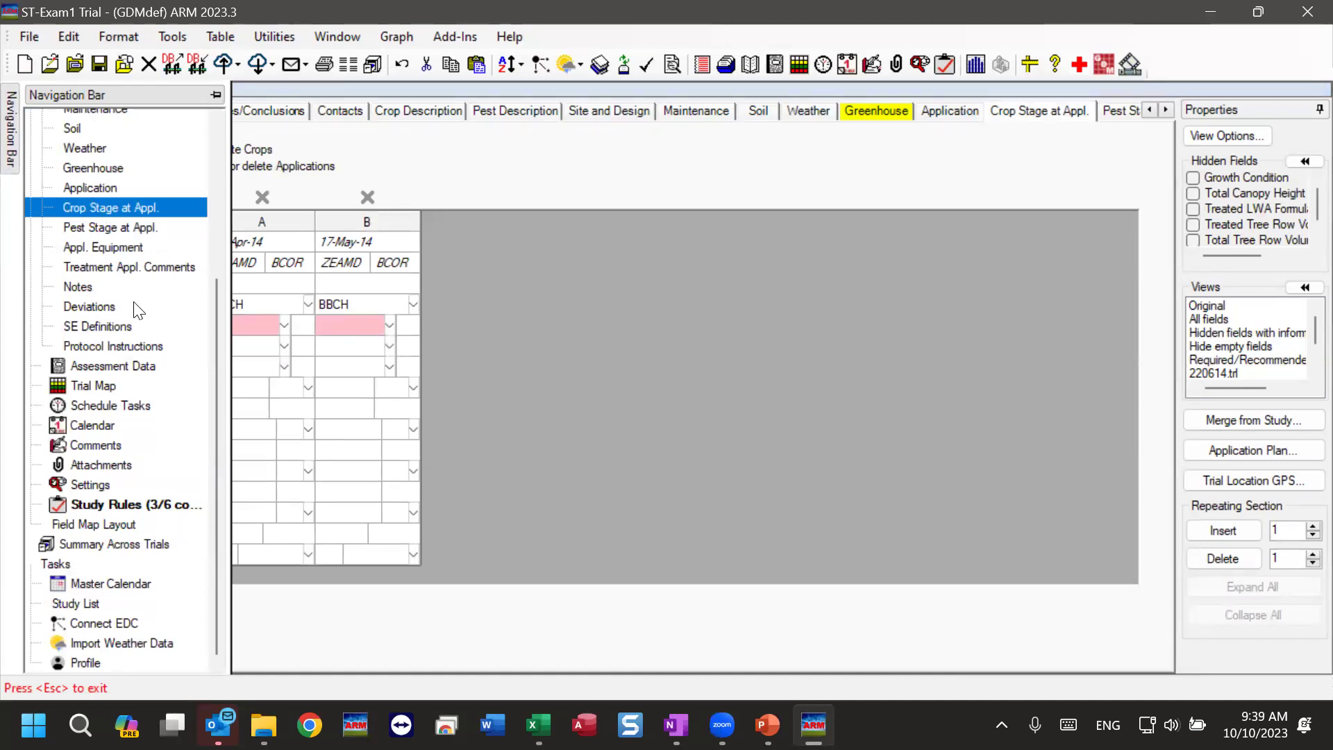
pyautogui.moveTo(220, 365); pyautogui.dragTo(219, 208)
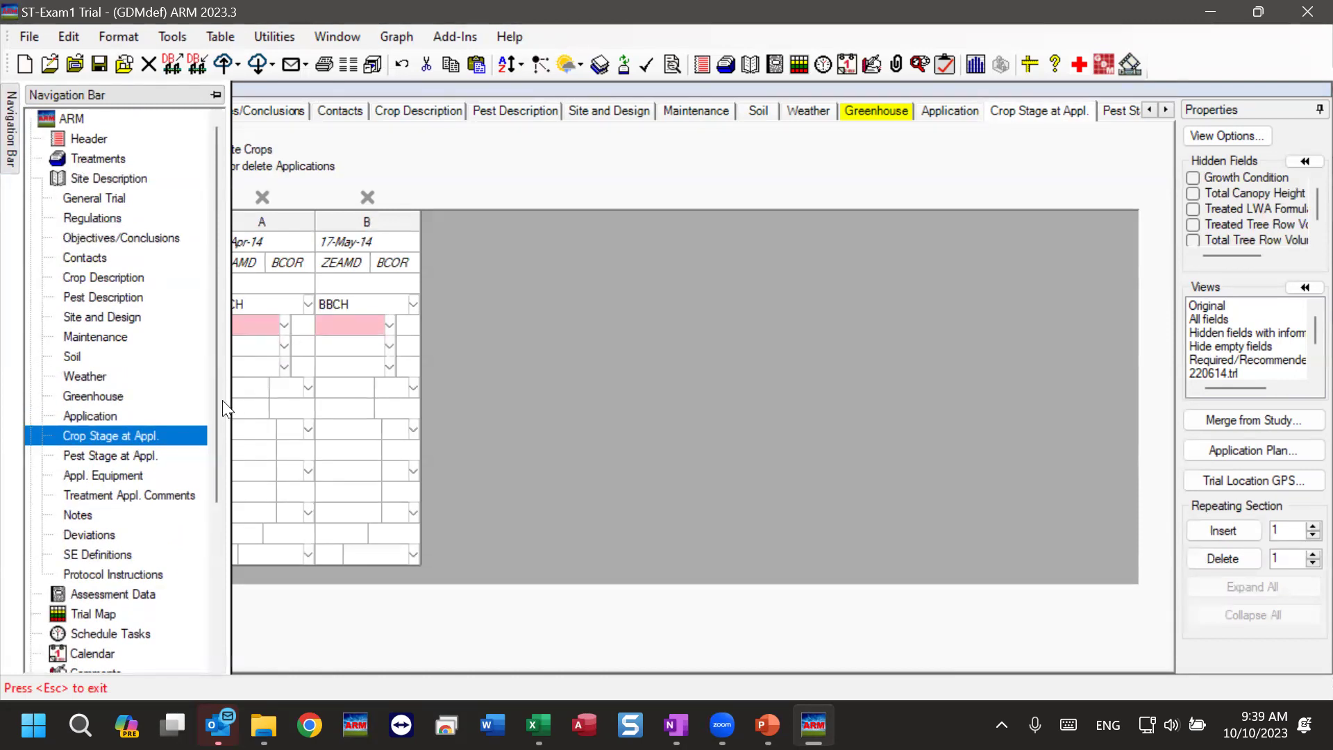
pyautogui.moveTo(212, 406); pyautogui.dragTo(217, 502)
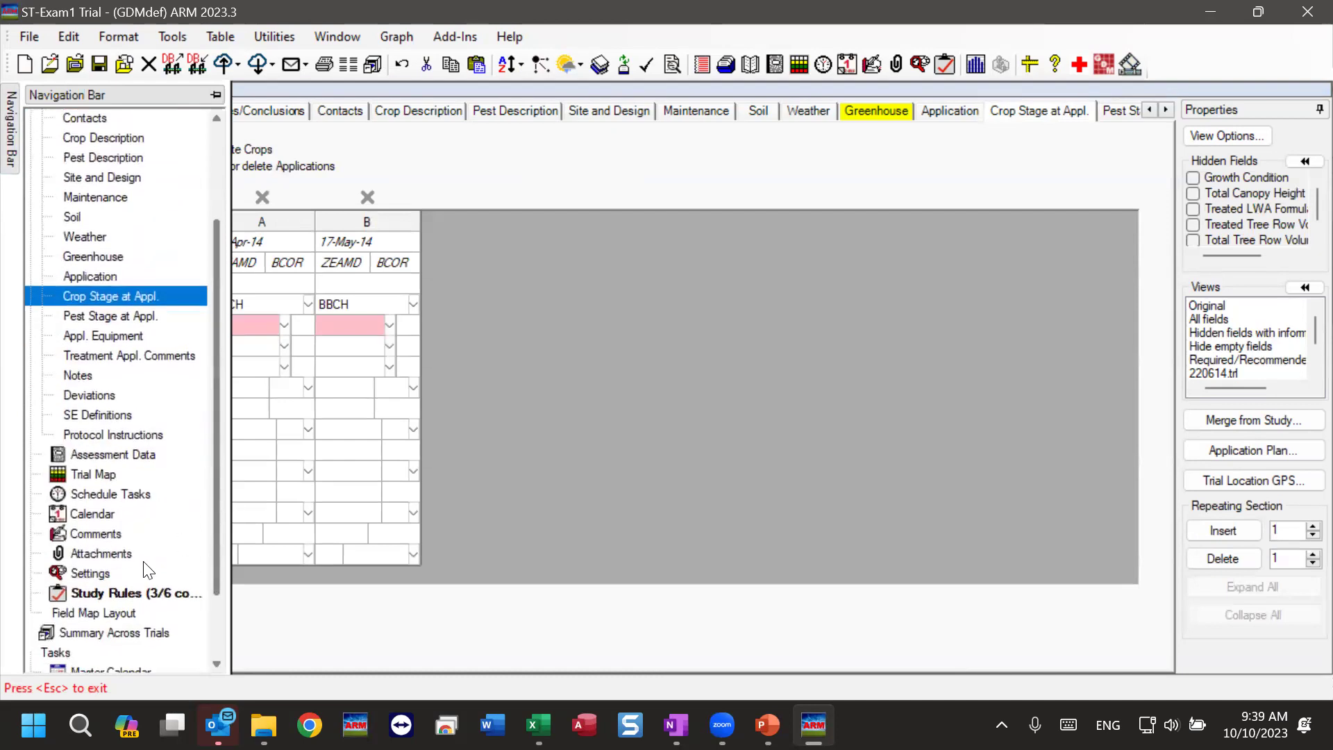
pyautogui.click(102, 597)
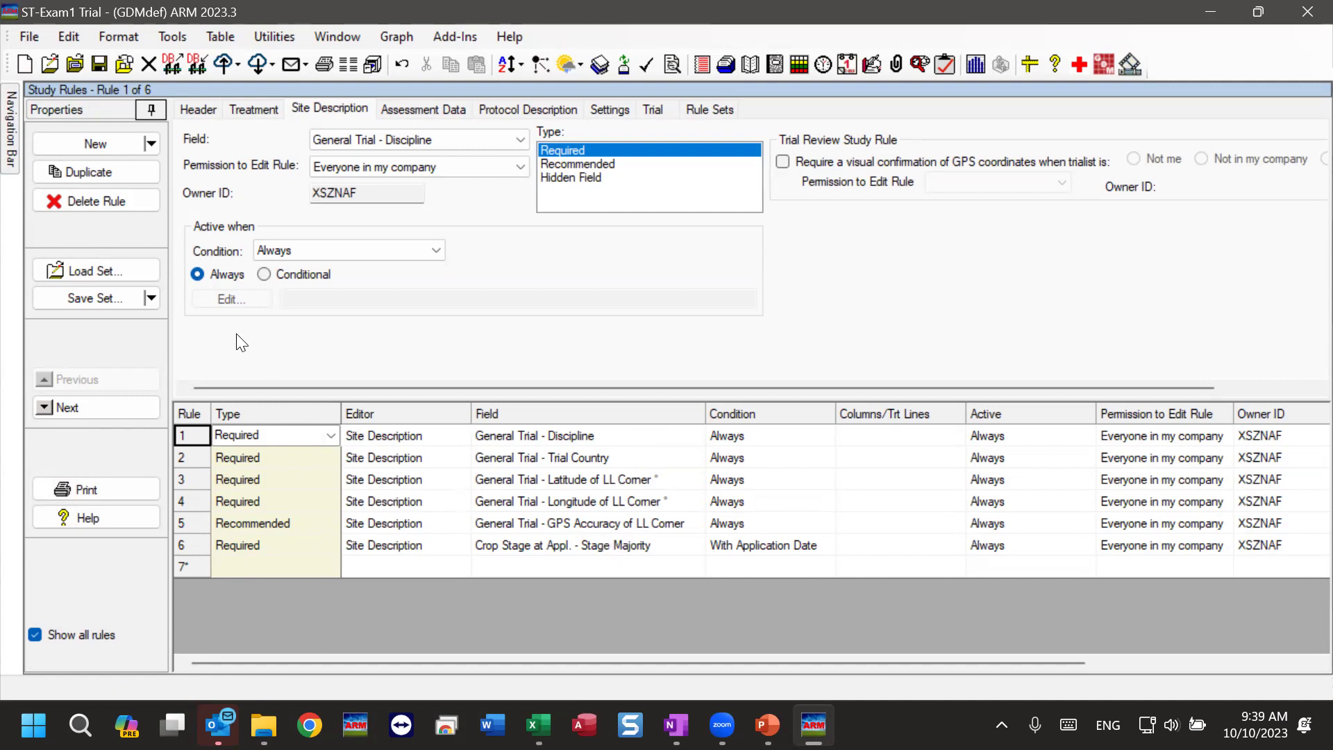
pyautogui.hscroll(3, 243, 344)
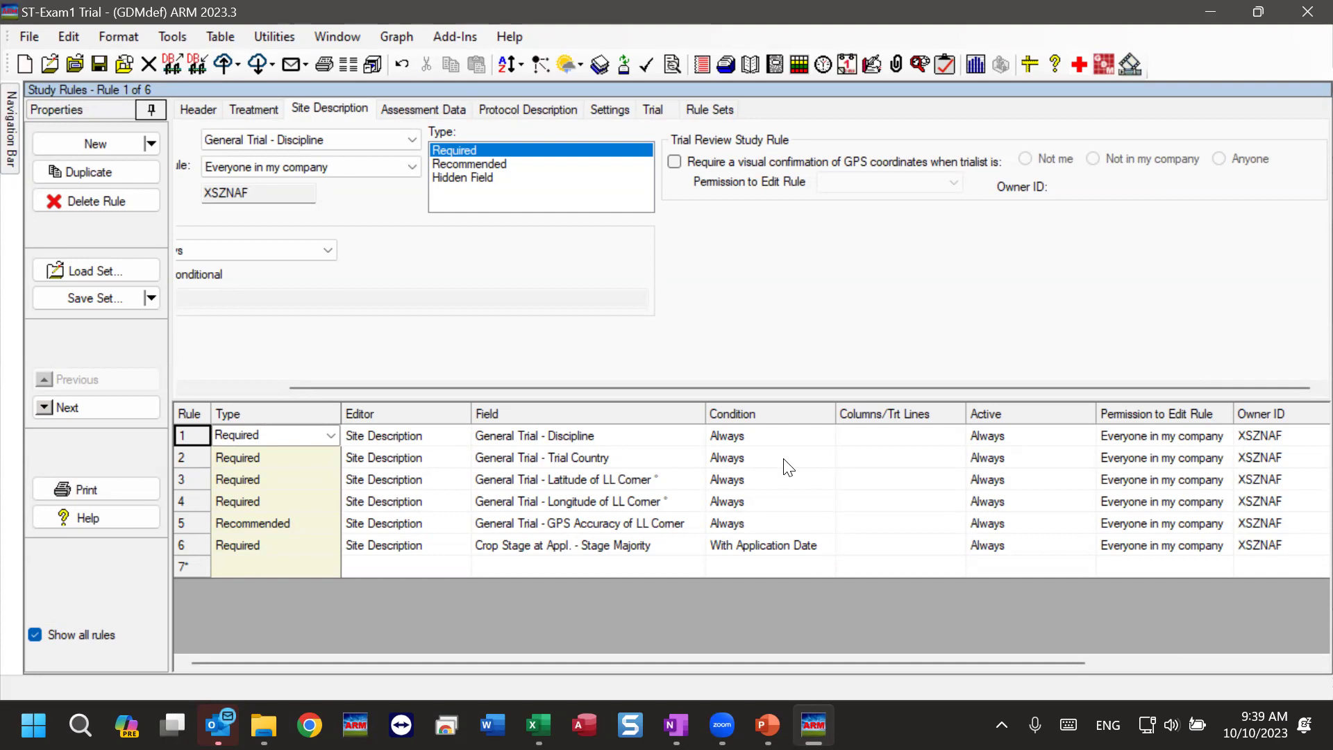
# Return to the General Trial section and open the list of available trial Status codes
pyautogui.moveTo(13, 125)
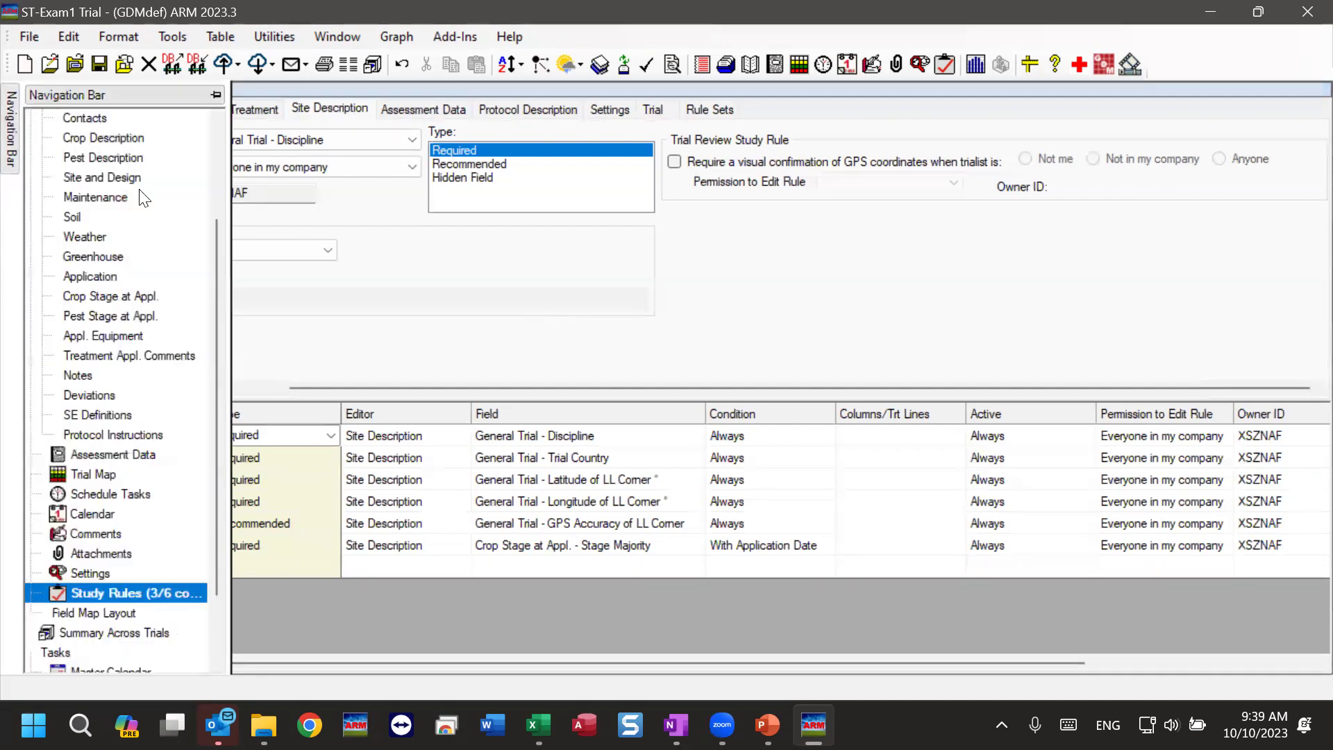
pyautogui.moveTo(218, 250); pyautogui.dragTo(216, 166)
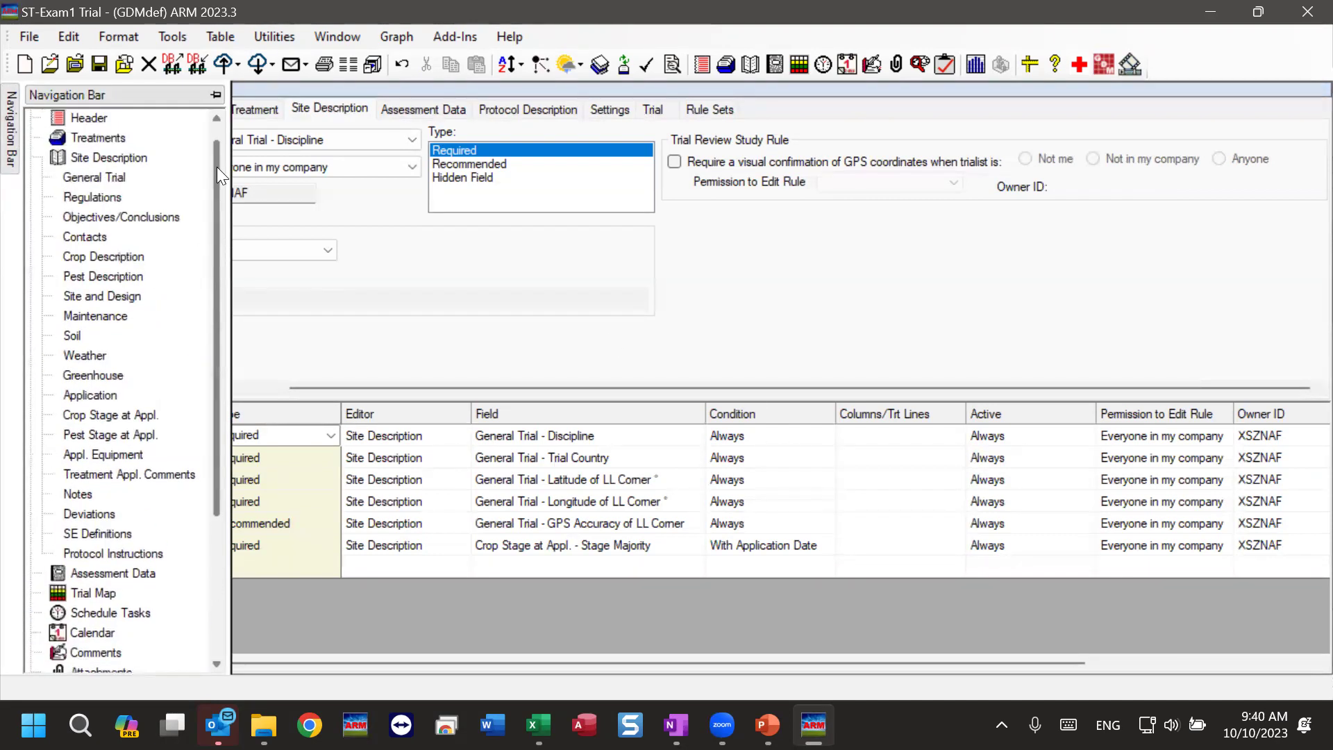
pyautogui.click(104, 177)
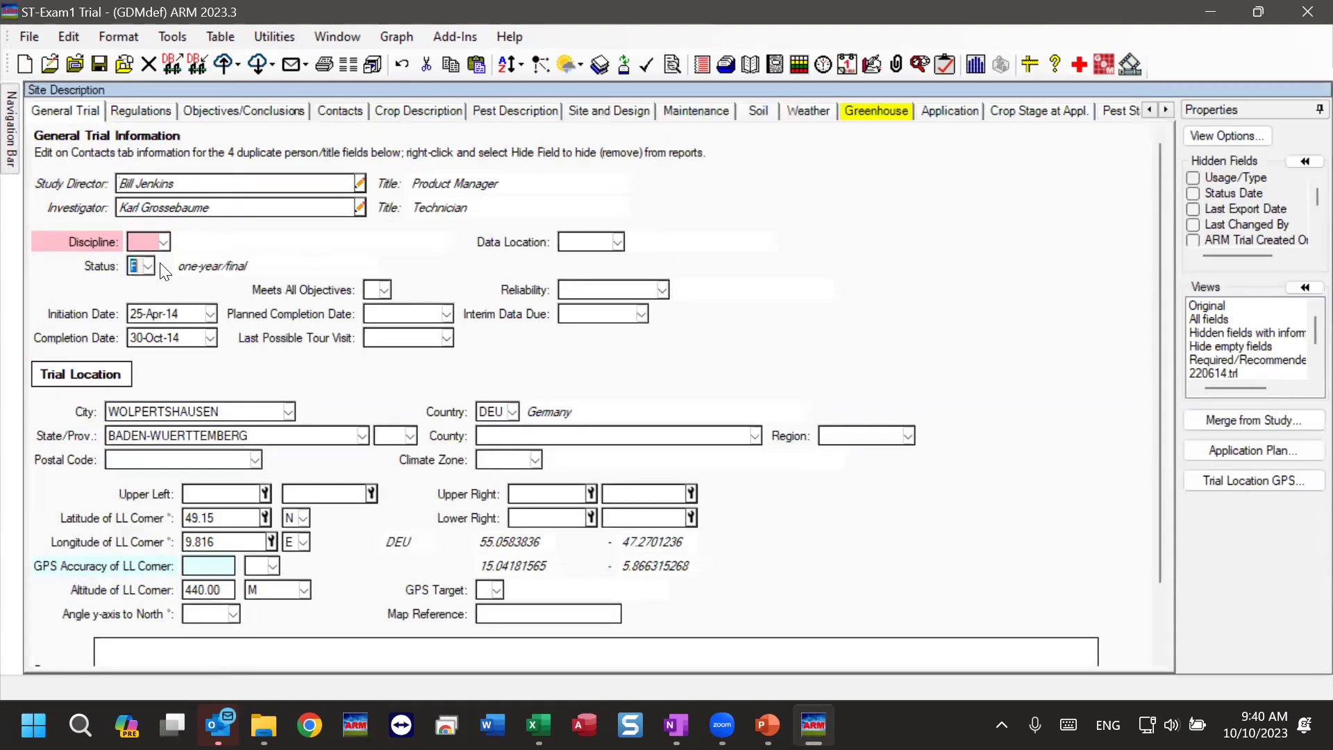
pyautogui.click(150, 264)
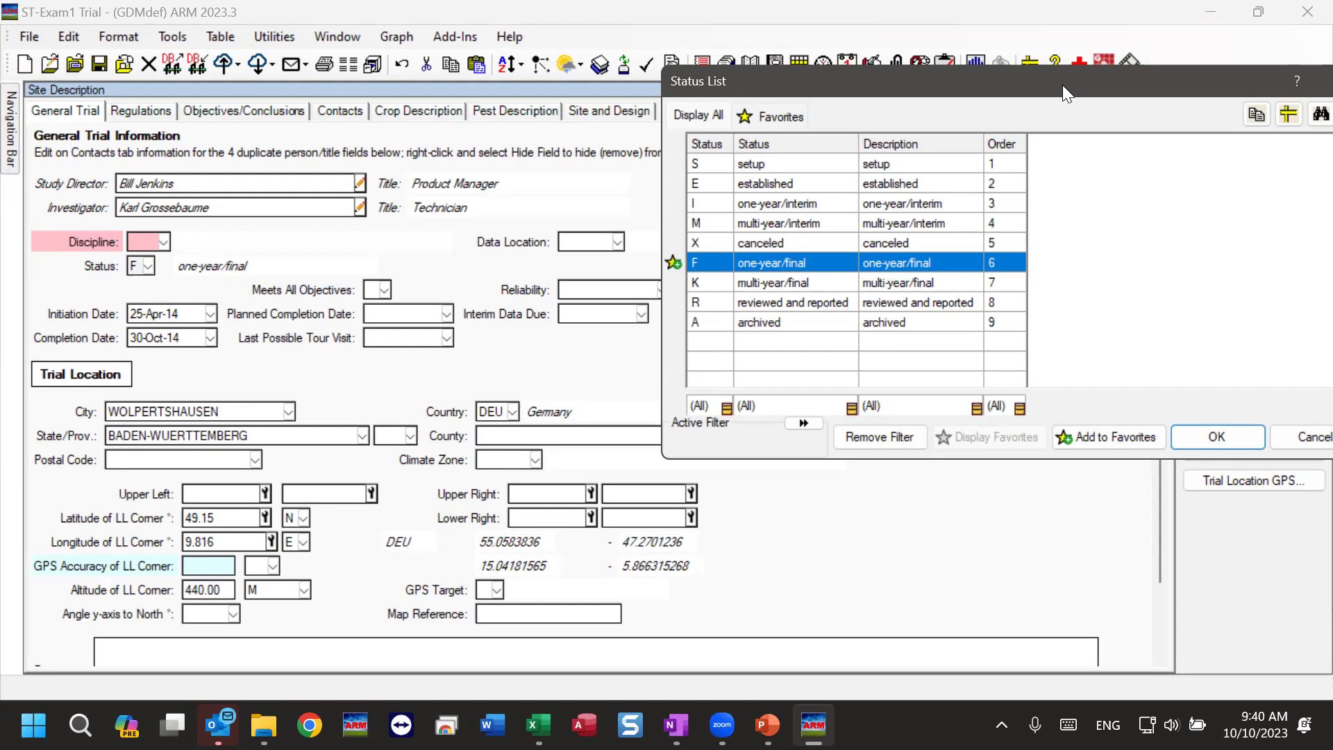
# Close the Status list and reopen the Study Rules editor of the ST-Exam1 trial
pyautogui.moveTo(1062, 85); pyautogui.dragTo(754, 85)
pyautogui.click(999, 435)
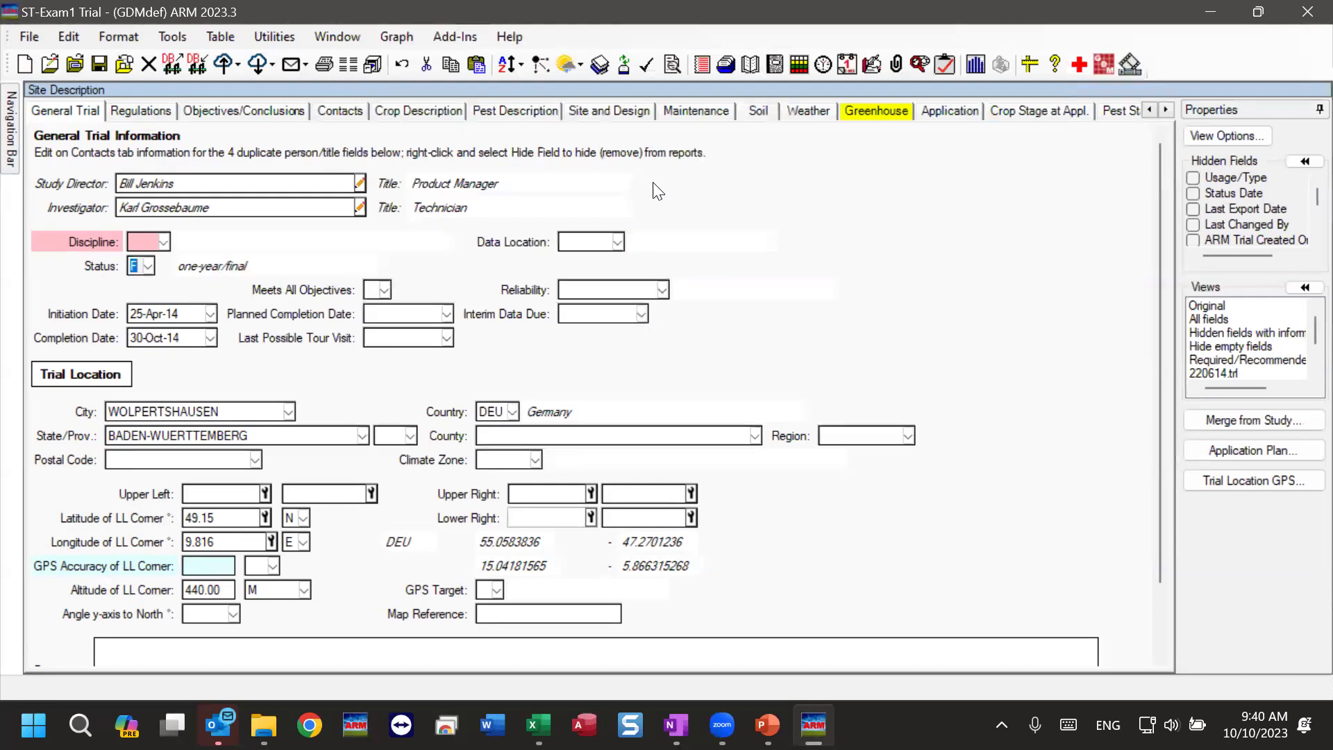
pyautogui.moveTo(9, 119)
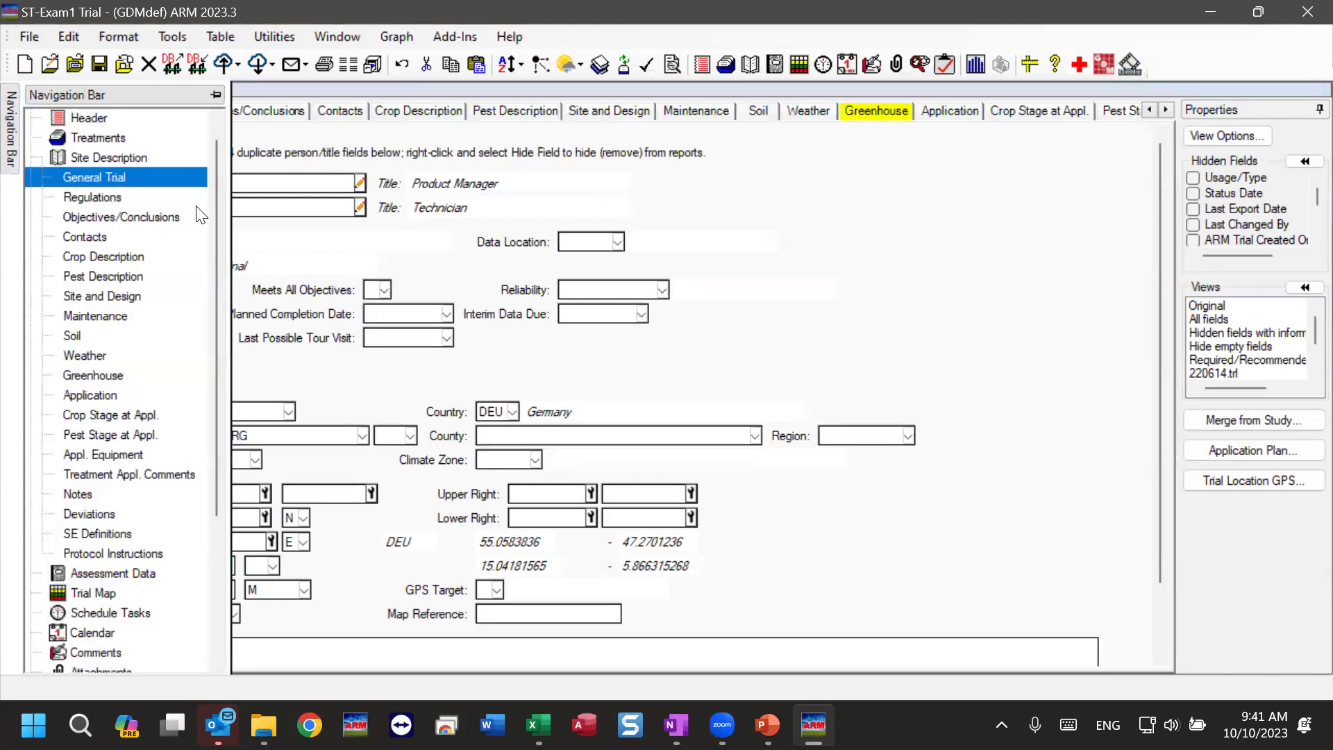
pyautogui.scroll(-4, 214, 219)
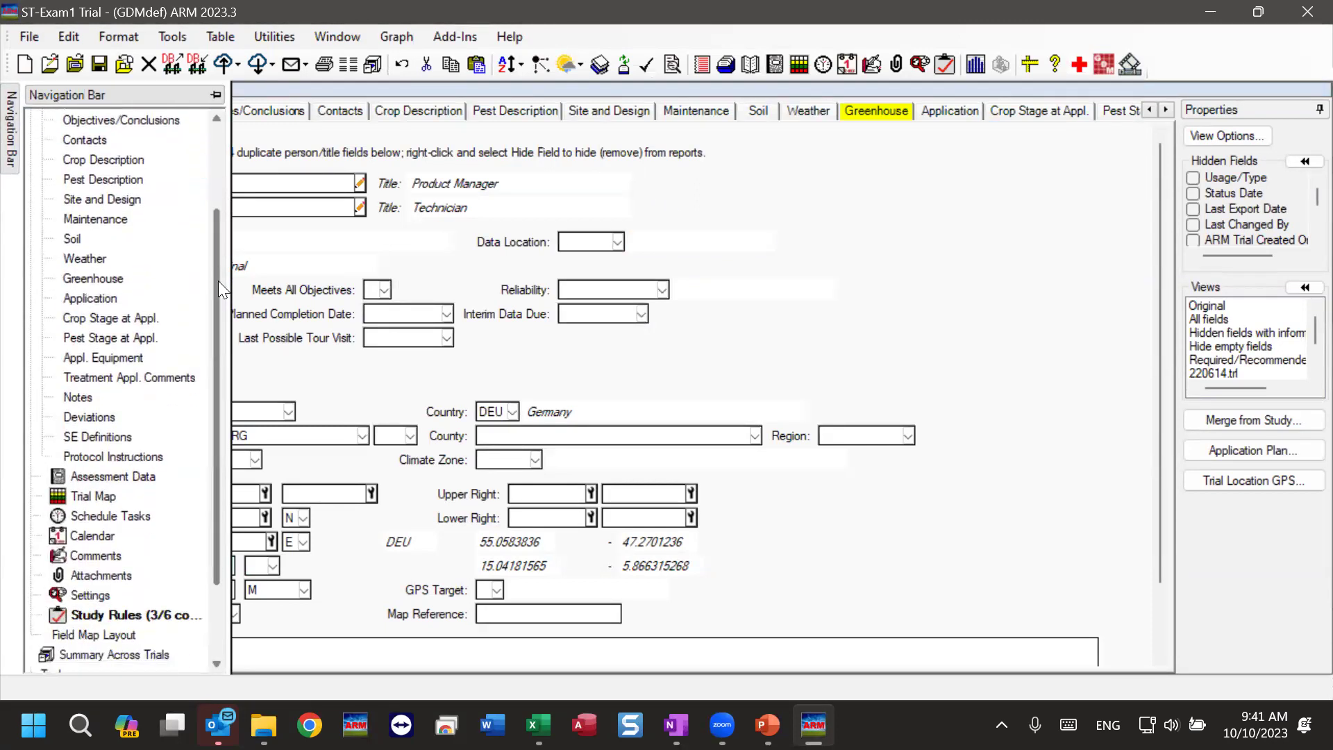
pyautogui.click(105, 504)
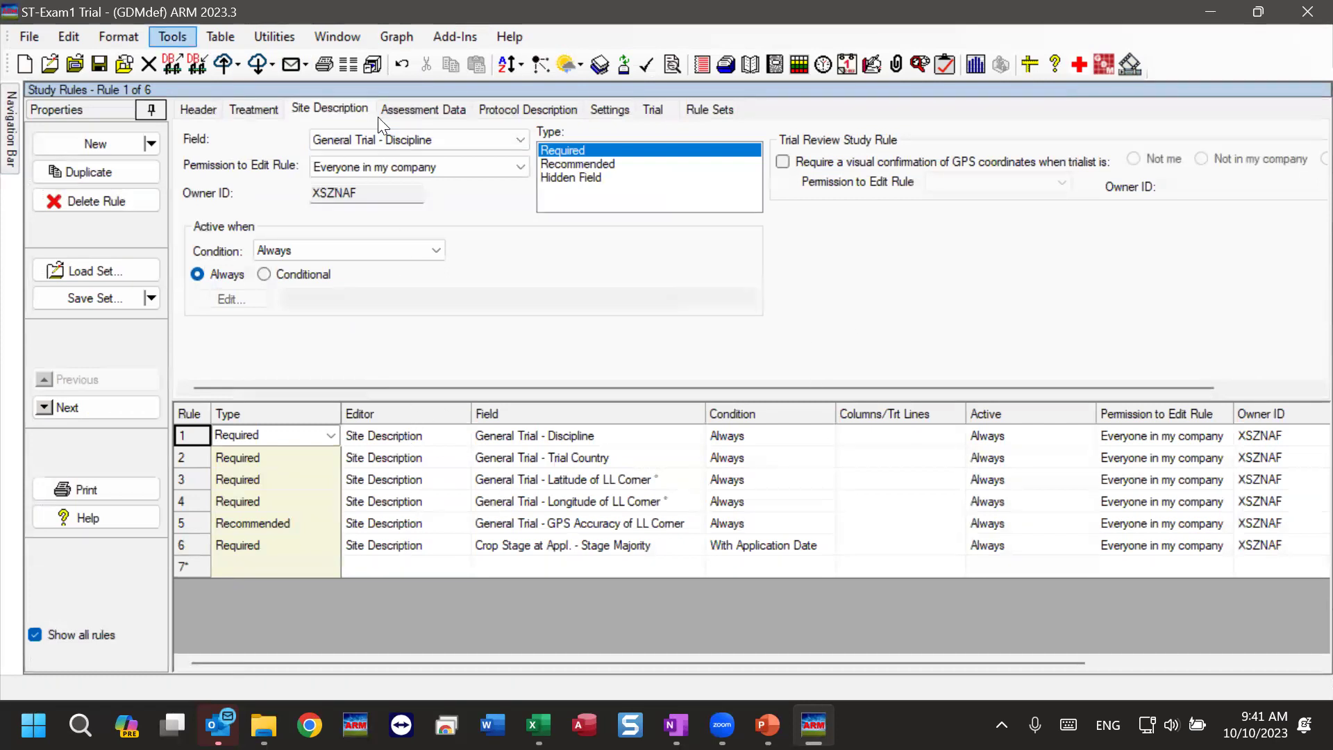
# Validate the ST-Exam1 trial with Validate Trial and dismiss the validation messages
pyautogui.hotkey('alt', 't')
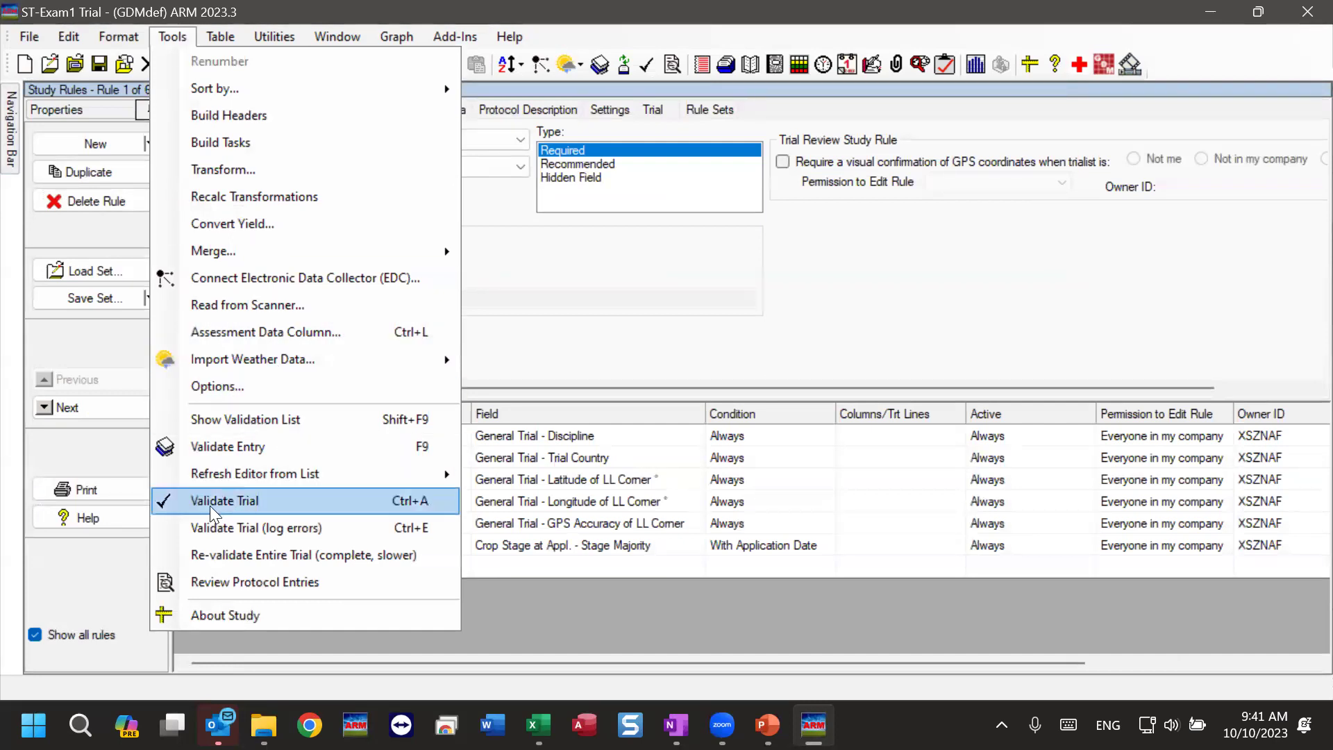
pyautogui.click(270, 503)
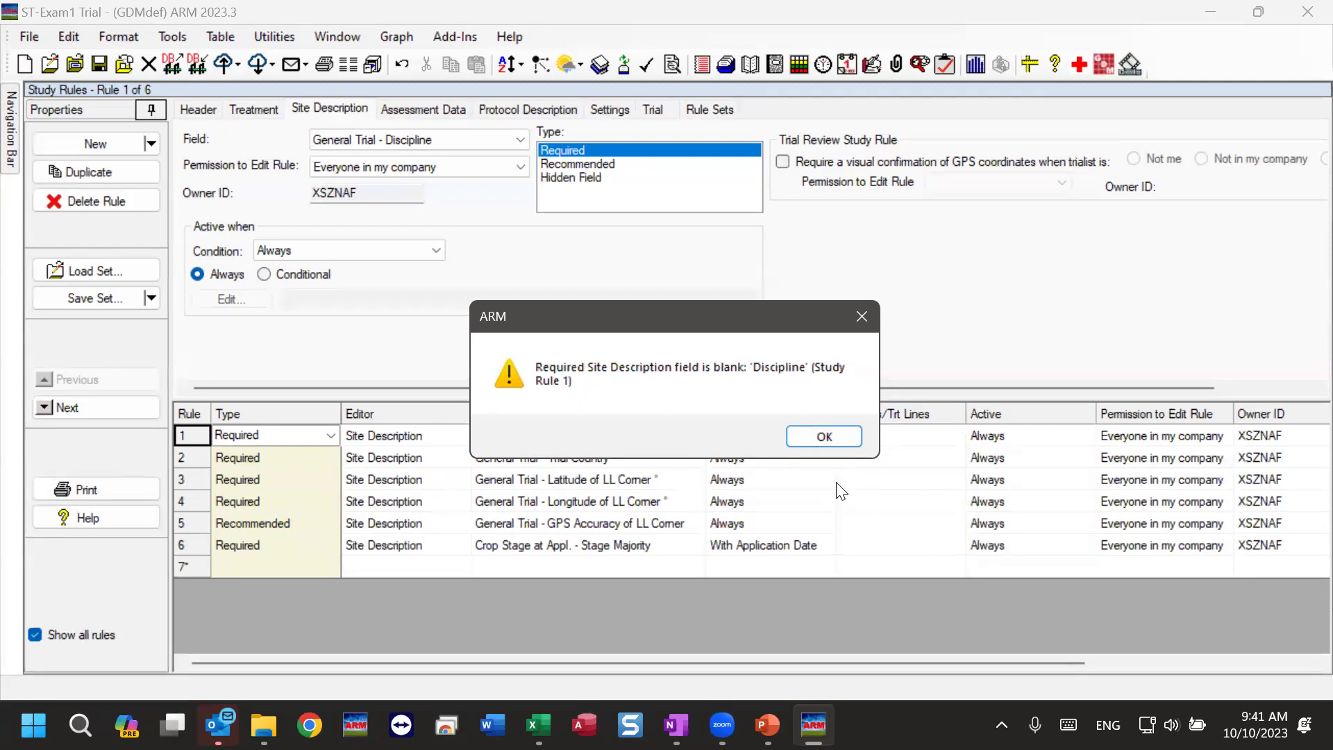
pyautogui.click(834, 438)
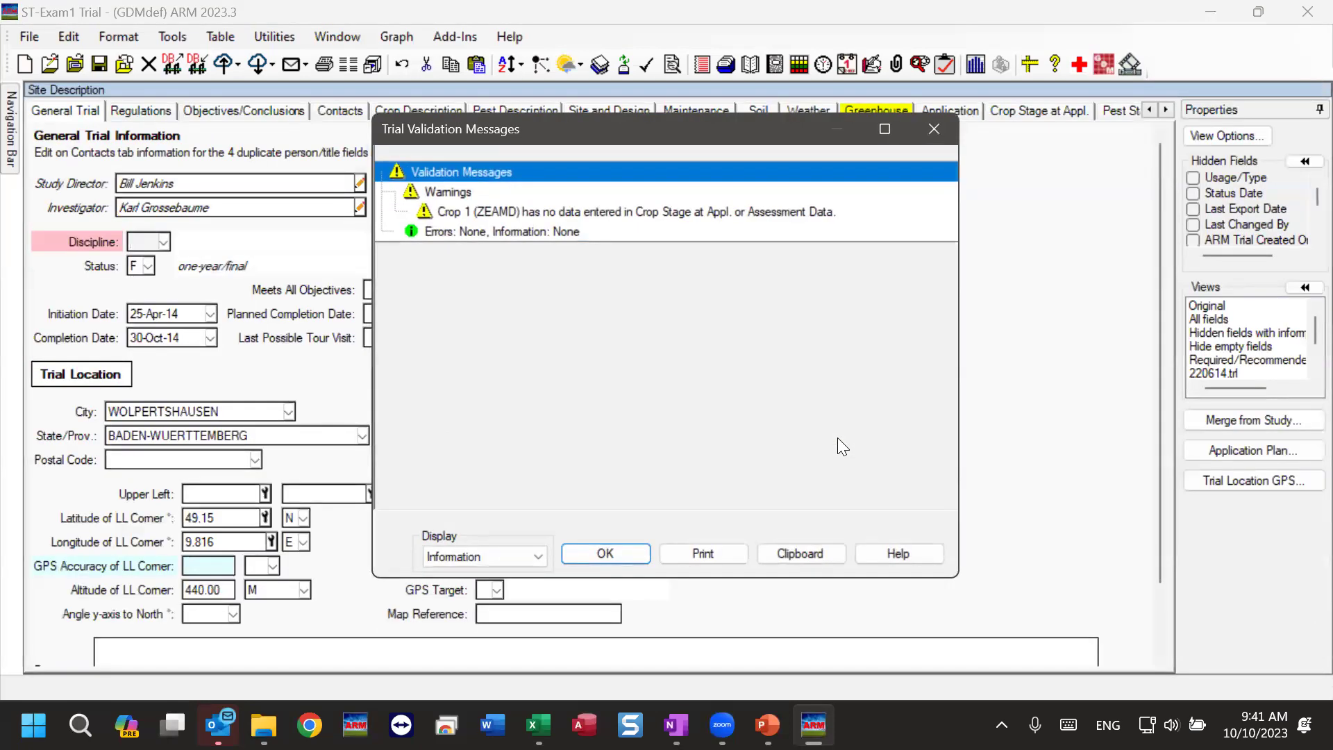
pyautogui.click(633, 554)
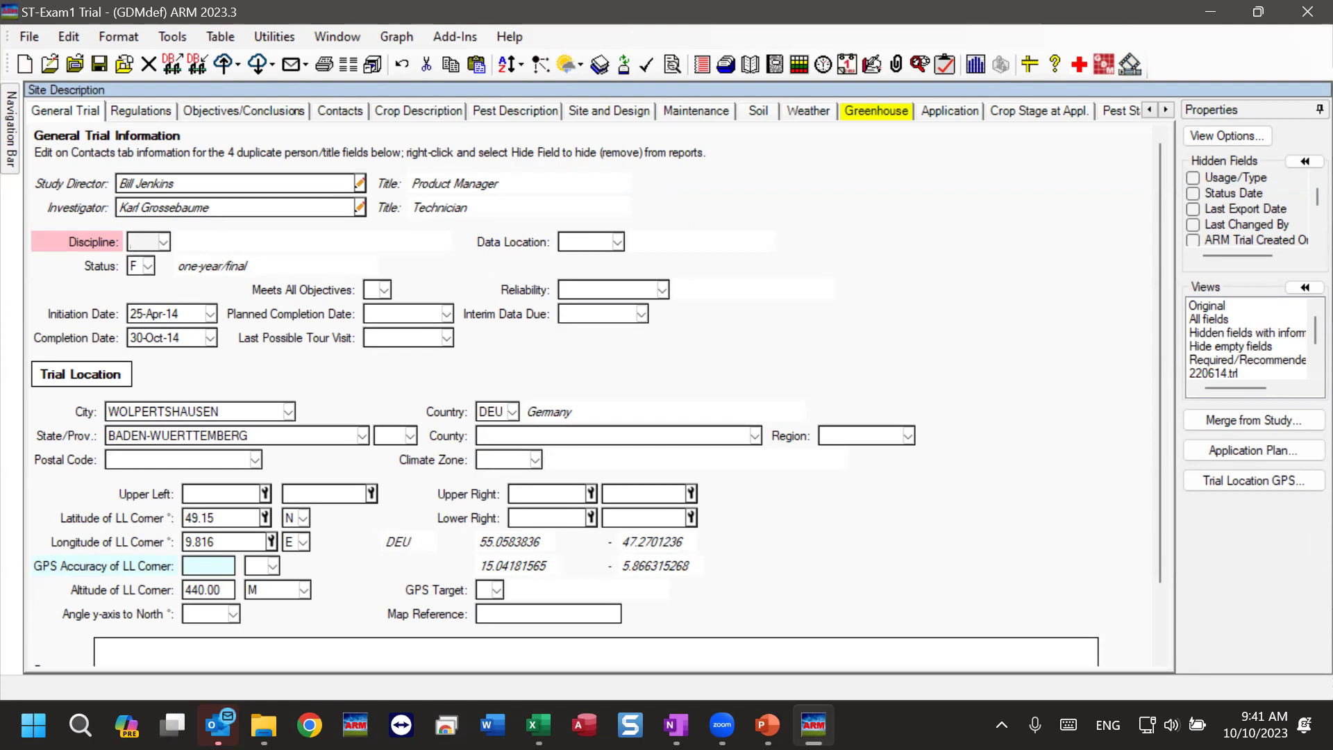
# Validate the ST-Exam1 trial with error logging and copy the validation messages to the clipboard
pyautogui.click(172, 36)
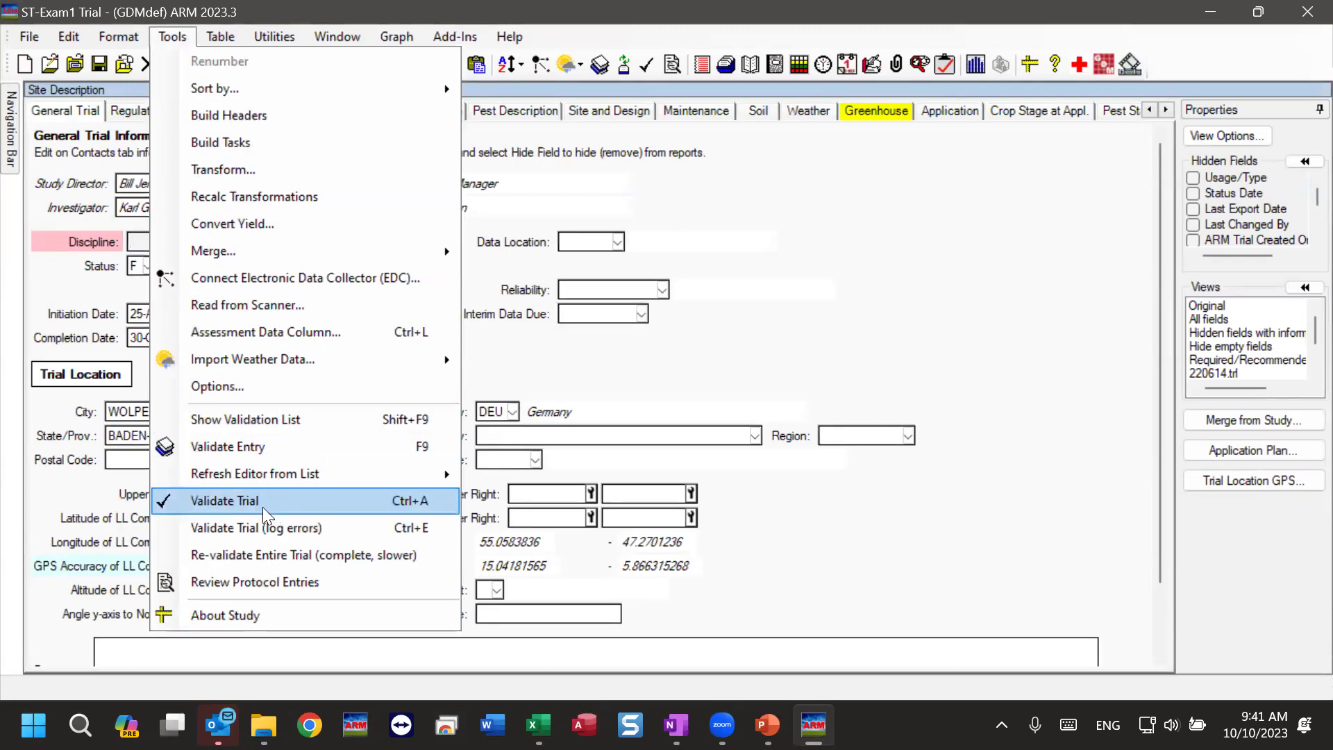
pyautogui.click(304, 531)
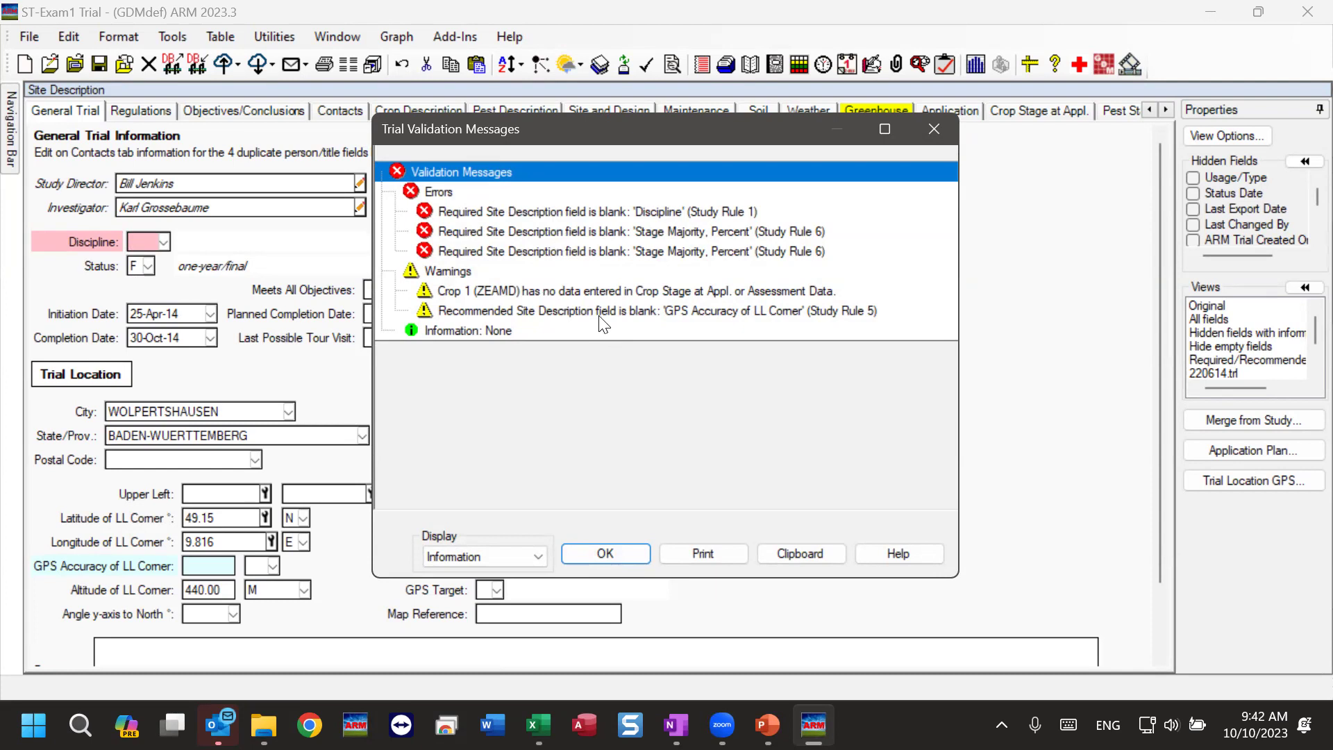
pyautogui.click(784, 552)
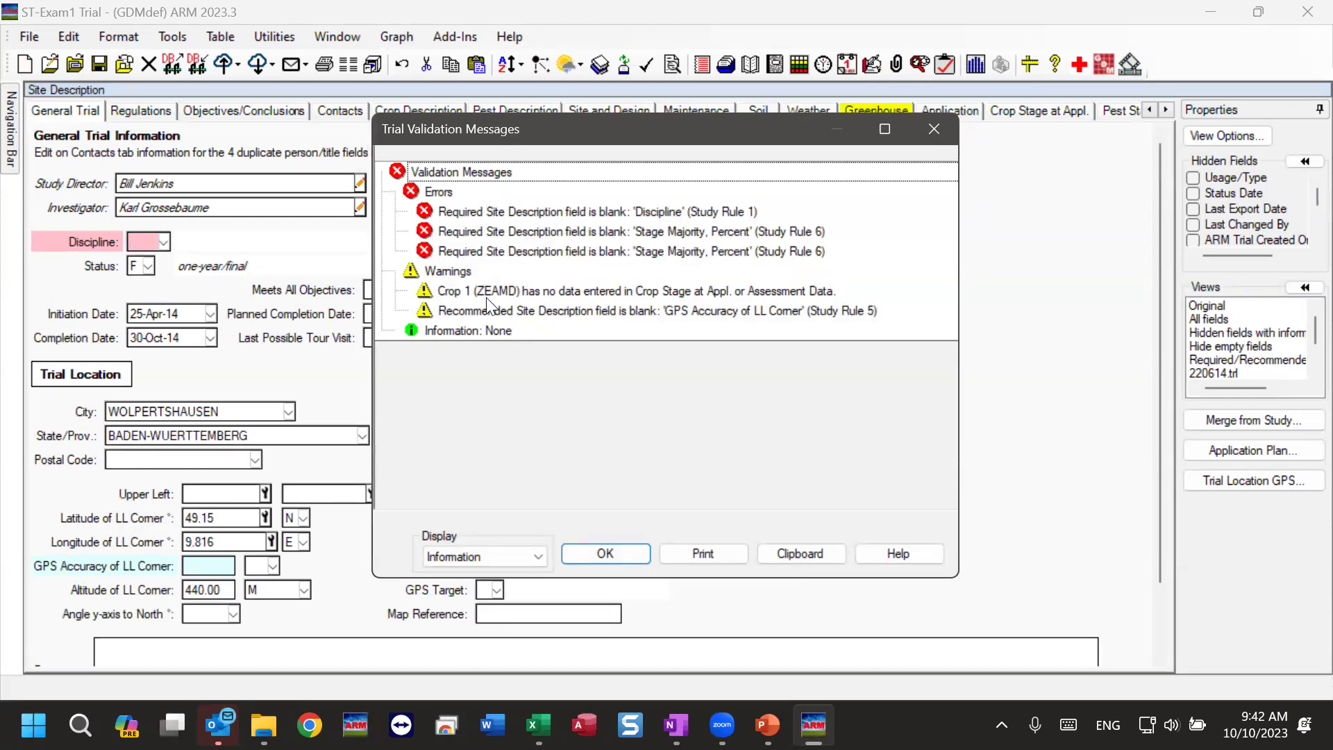
# Switch to Word, paste the validation messages into a new blank document, and return to ARM to close the message list
pyautogui.click(492, 725)
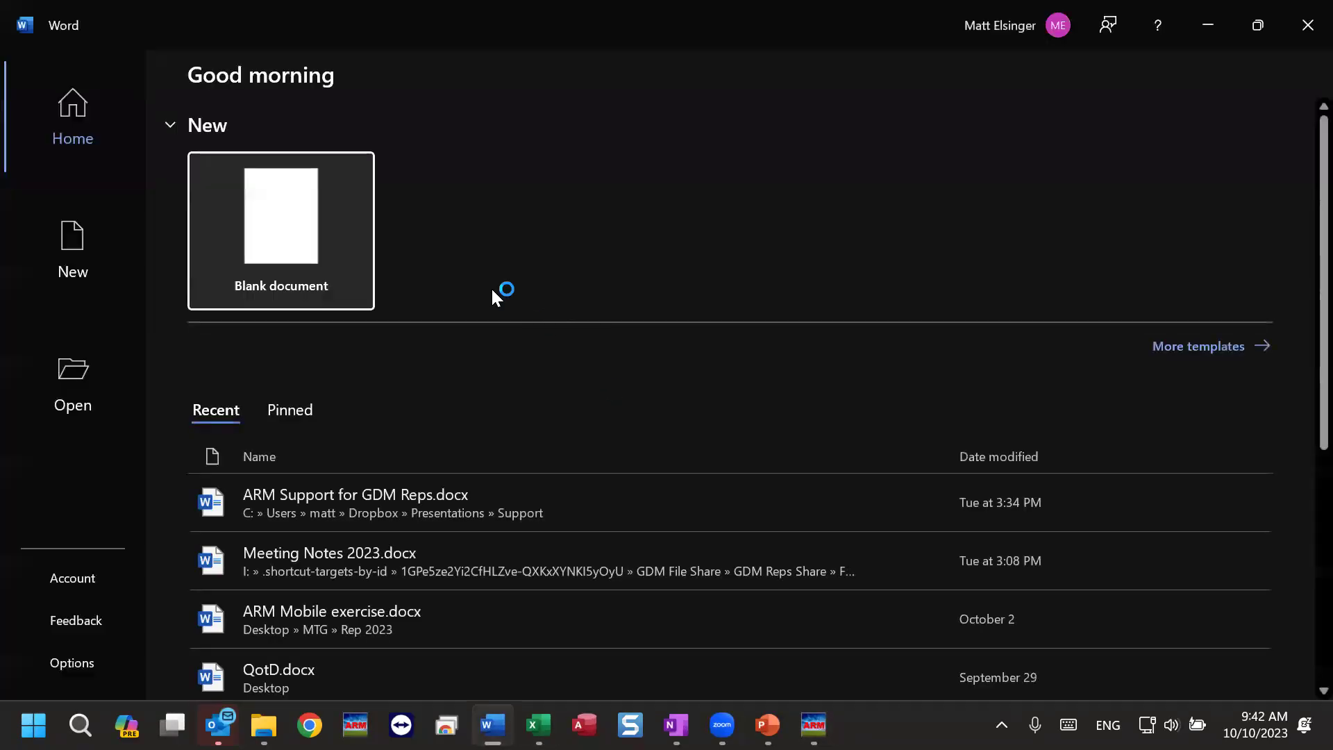
pyautogui.click(309, 218)
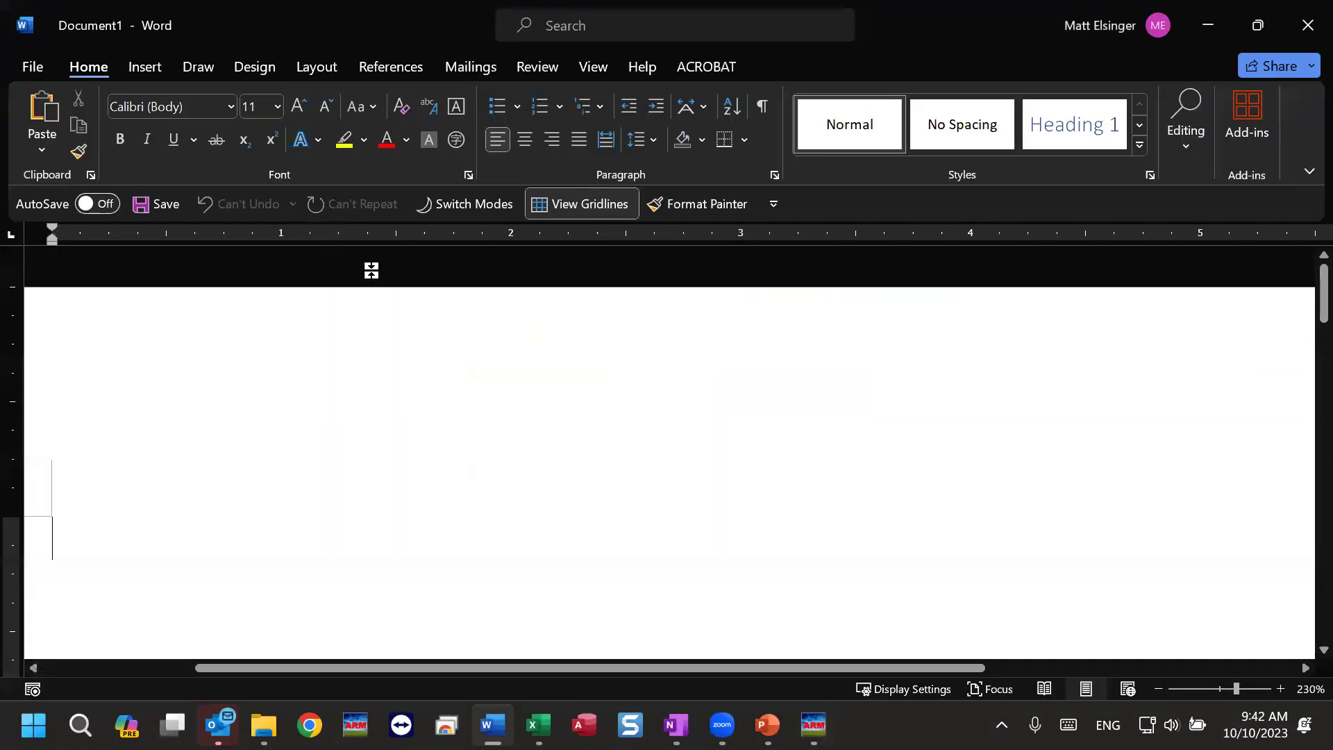
pyautogui.hotkey('ctrl', 'v')
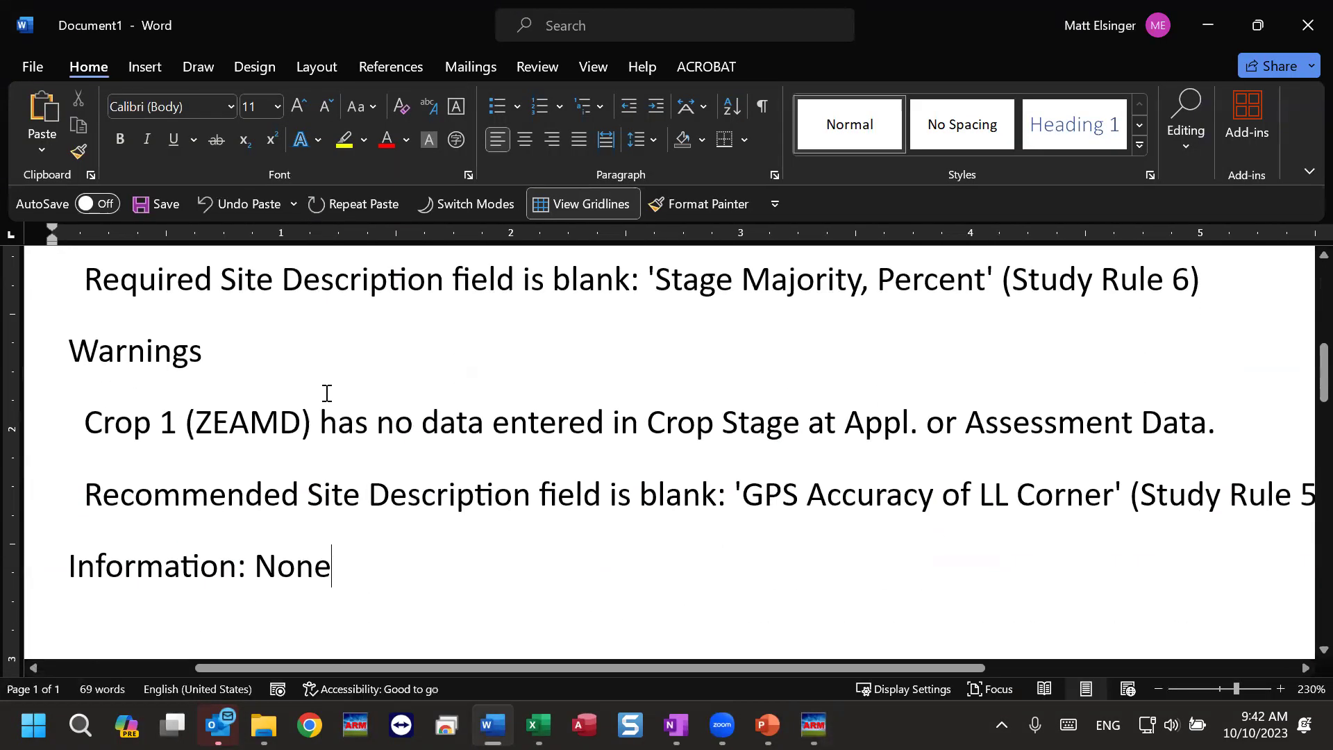
pyautogui.scroll(-10, 326, 395)
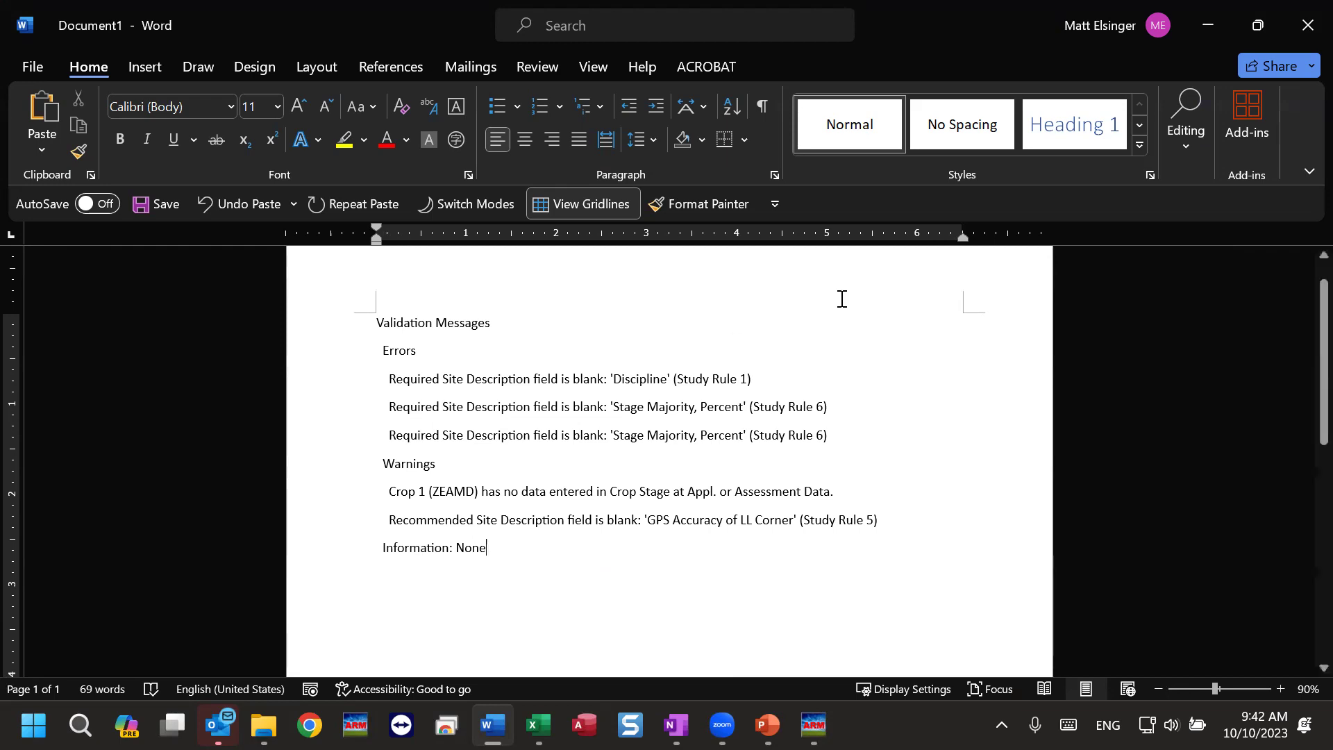
pyautogui.click(1208, 25)
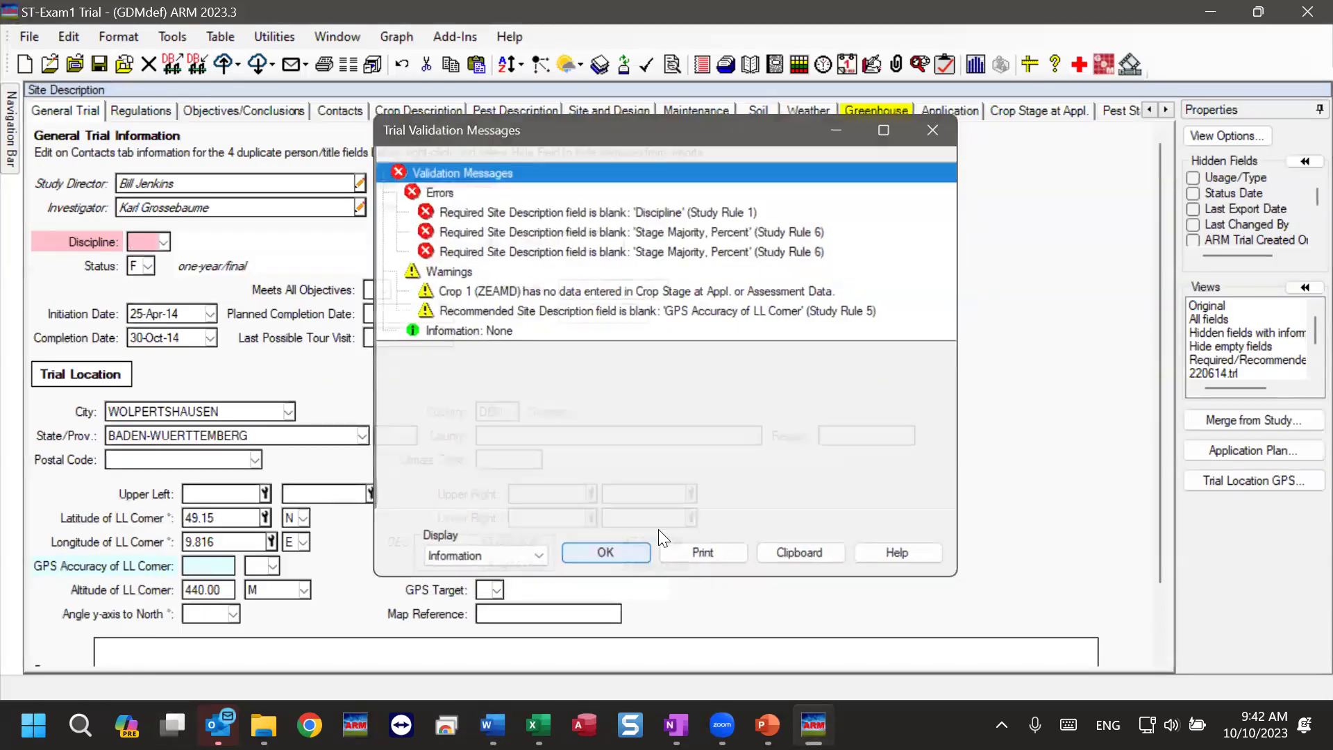
pyautogui.click(642, 551)
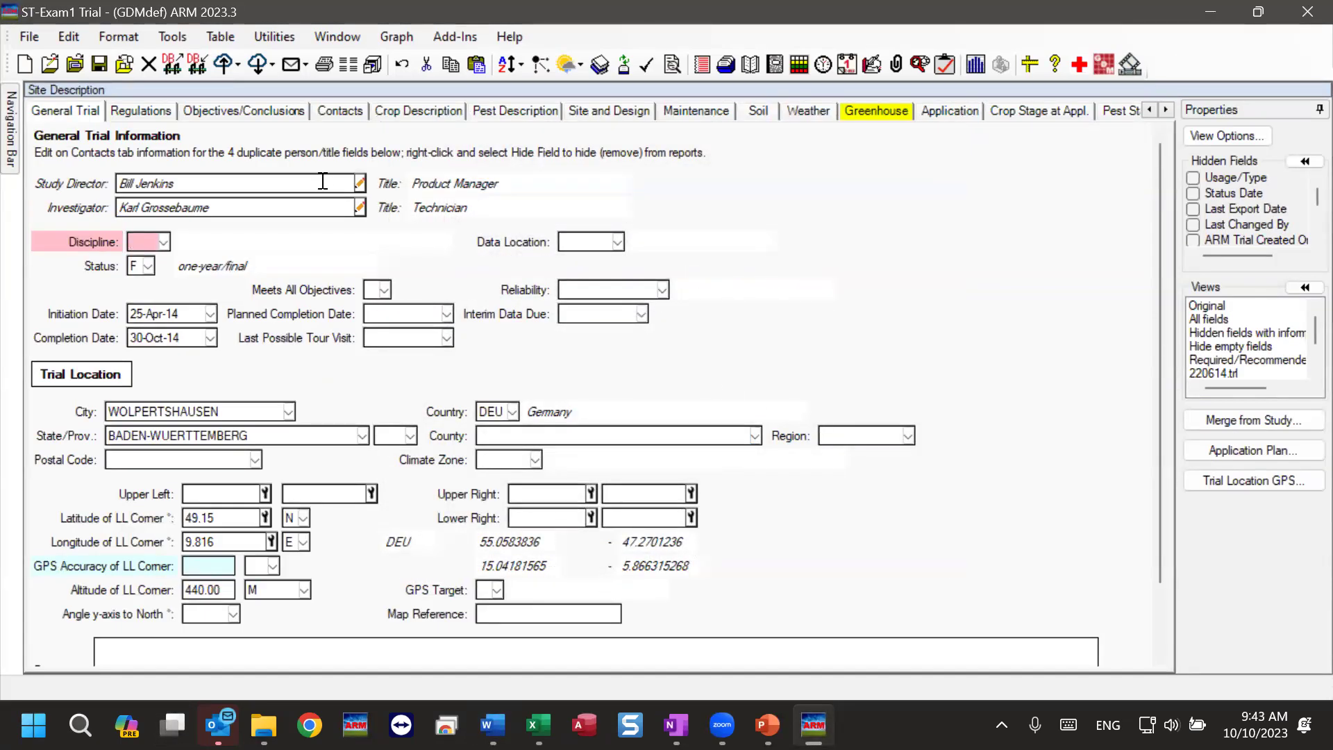
# Save the trial's study rules in the GDMdef folder as rule set trial-review-2023 with the description "trial review process"
pyautogui.moveTo(6, 149)
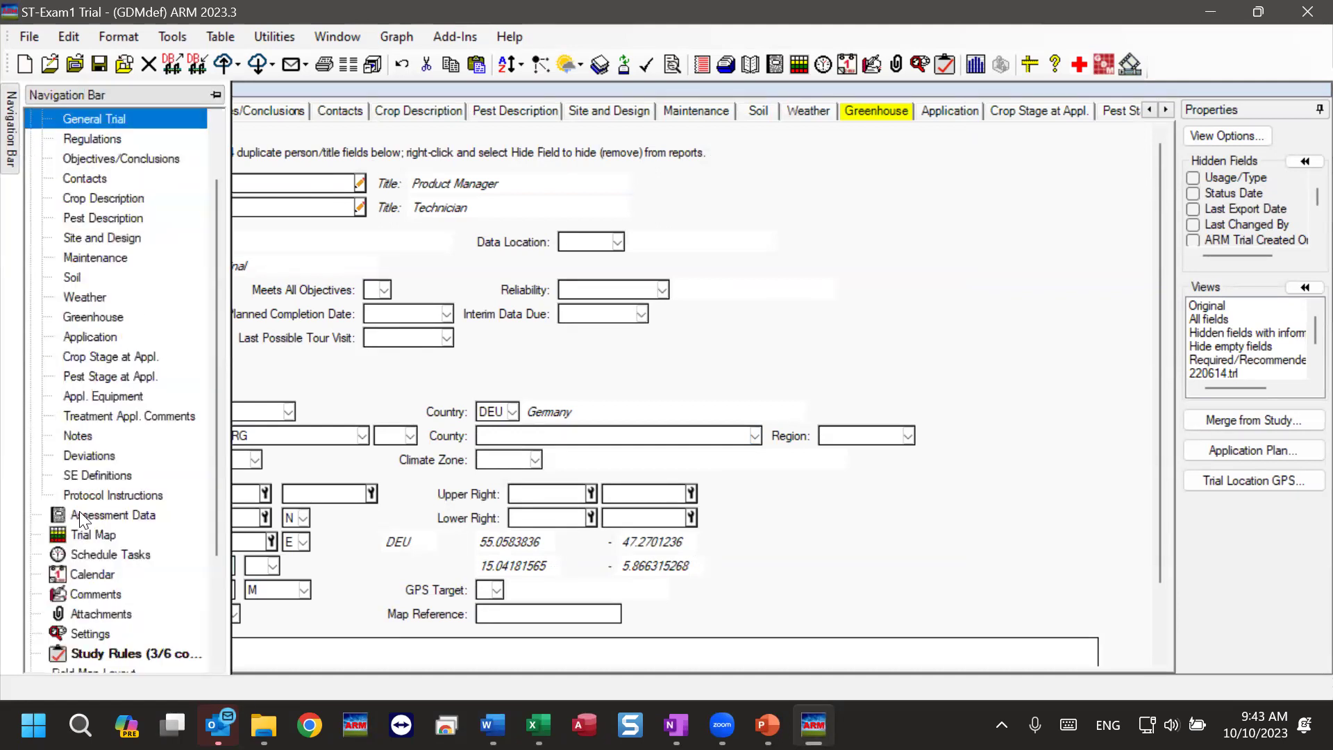
pyautogui.click(90, 653)
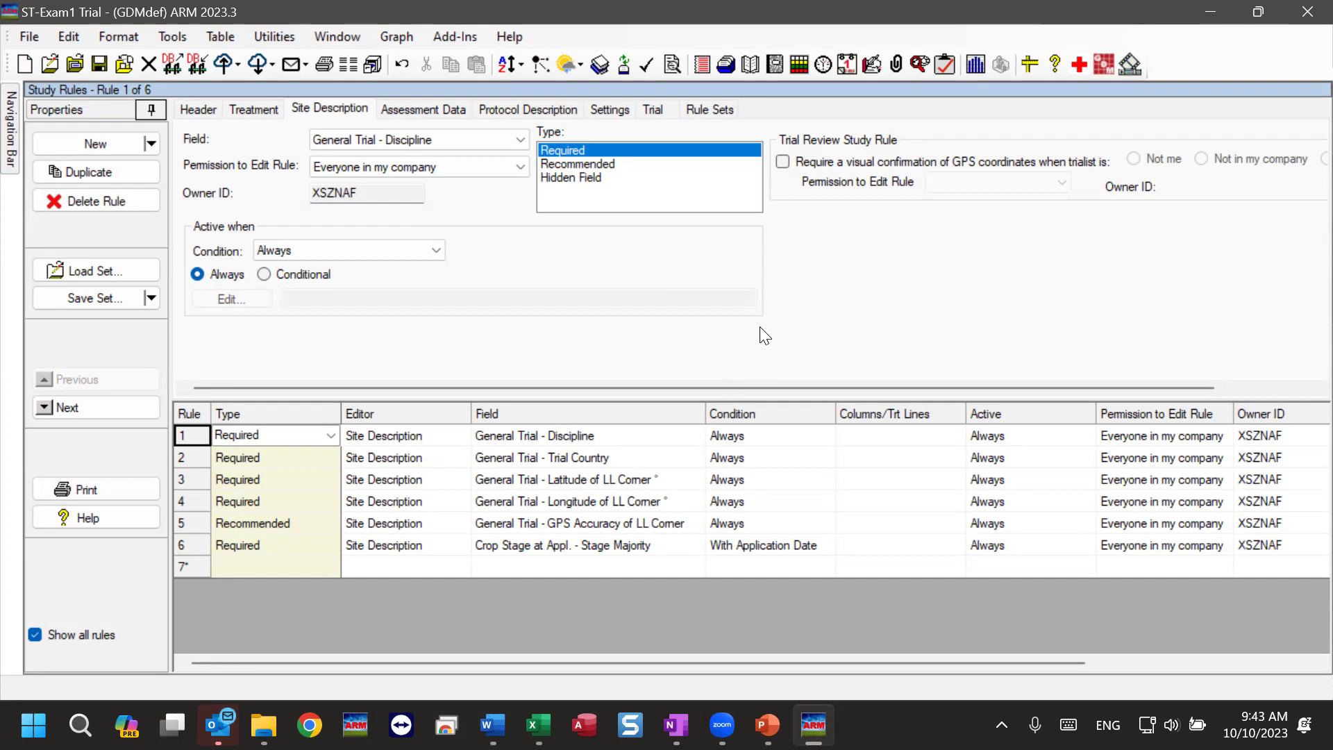
pyautogui.click(129, 302)
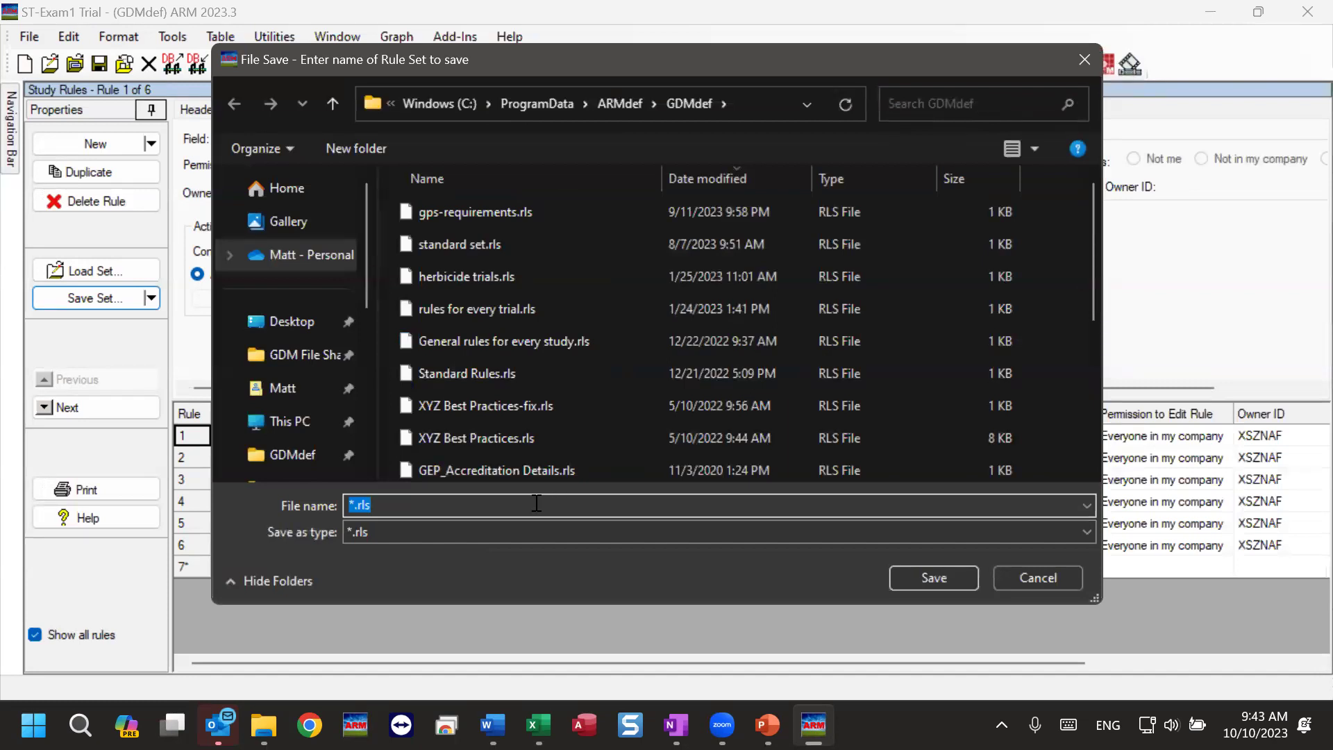
pyautogui.click(741, 105)
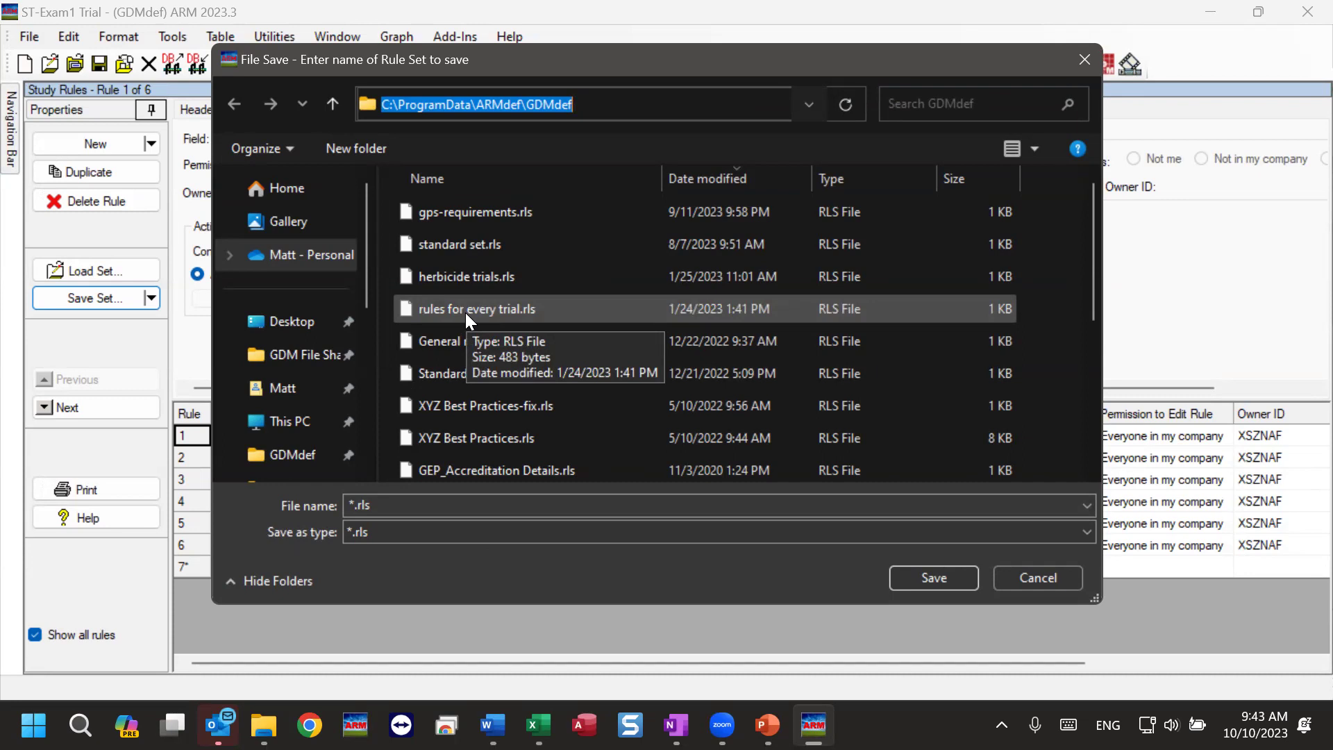
pyautogui.click(411, 503)
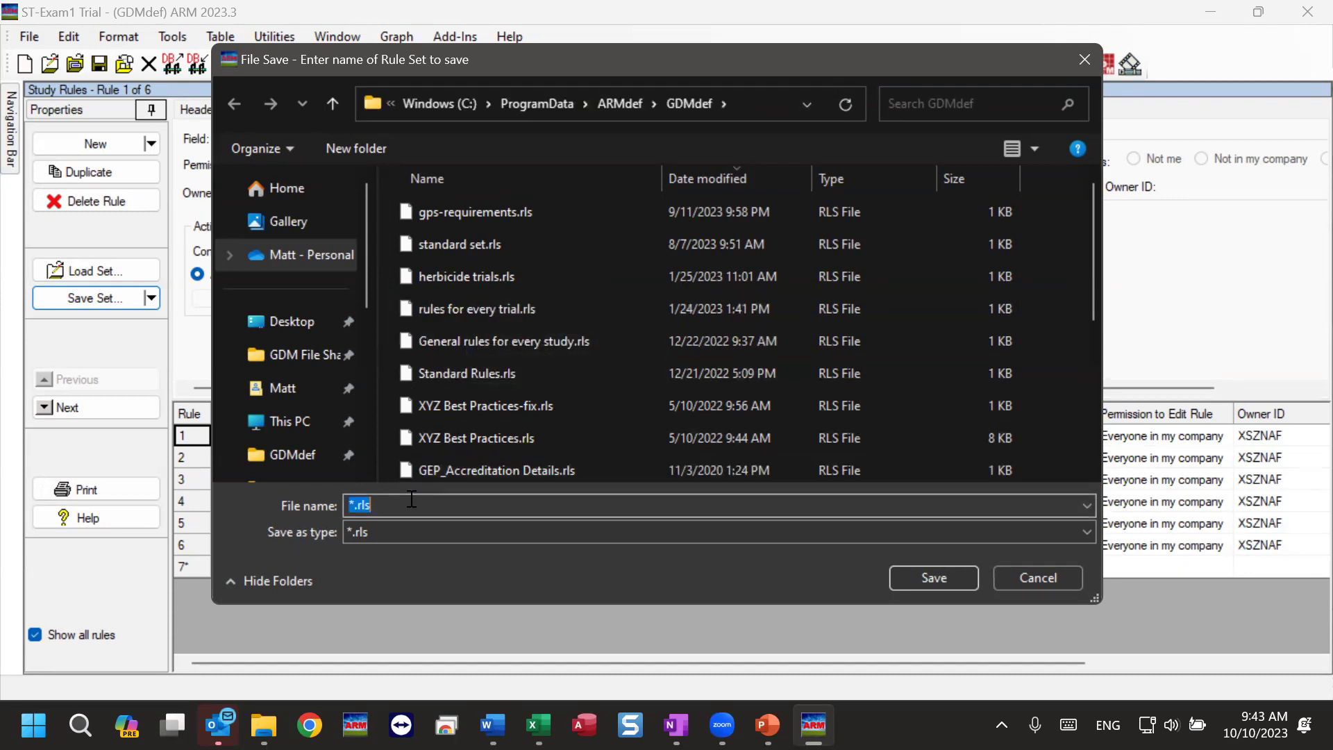
pyautogui.write('trial-review')
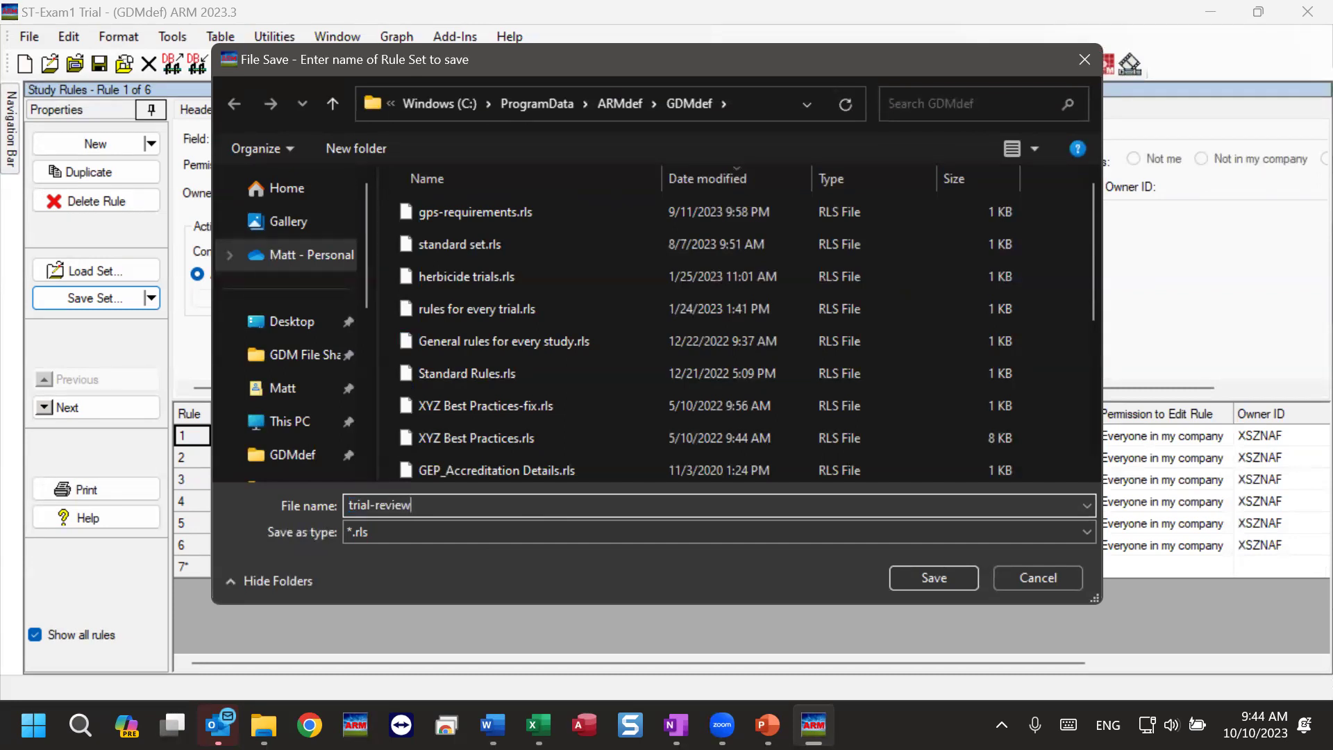
pyautogui.write('-2023')
pyautogui.click(937, 585)
pyautogui.write('trial rev')
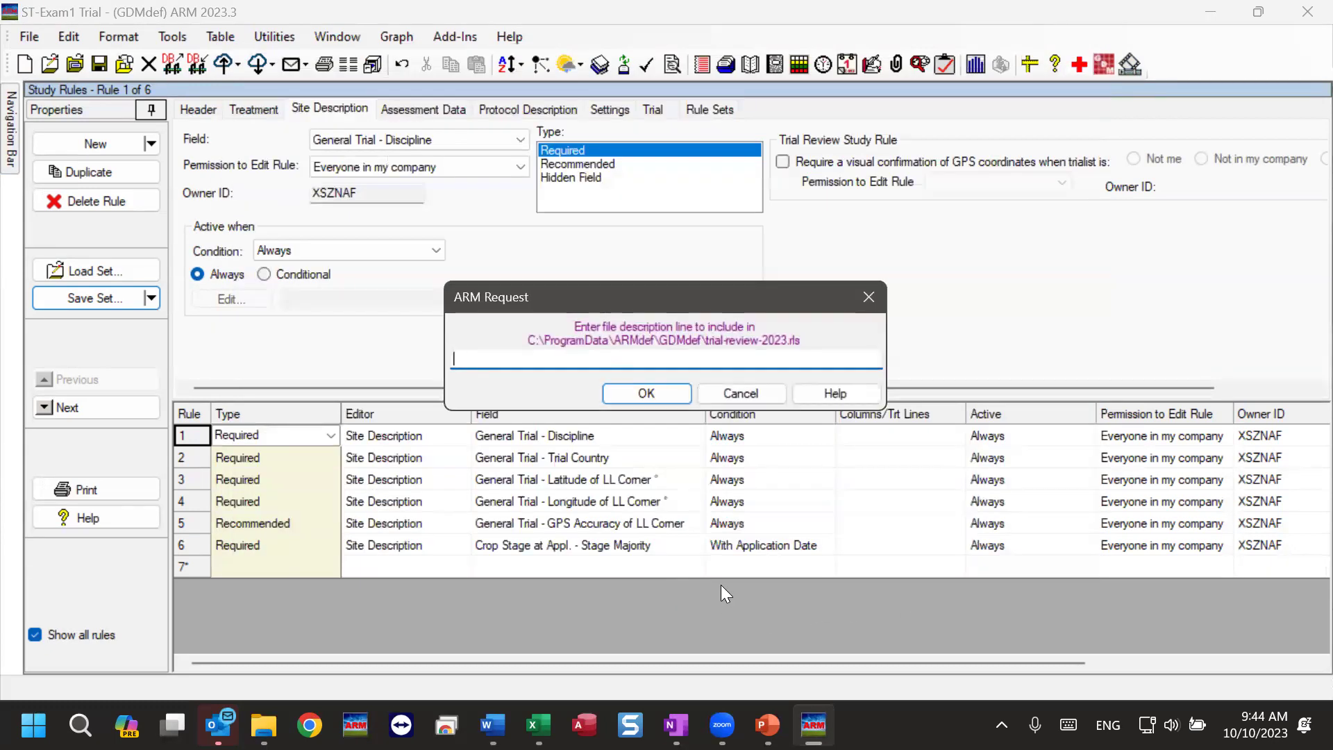
pyautogui.write('iew process')
pyautogui.click(654, 390)
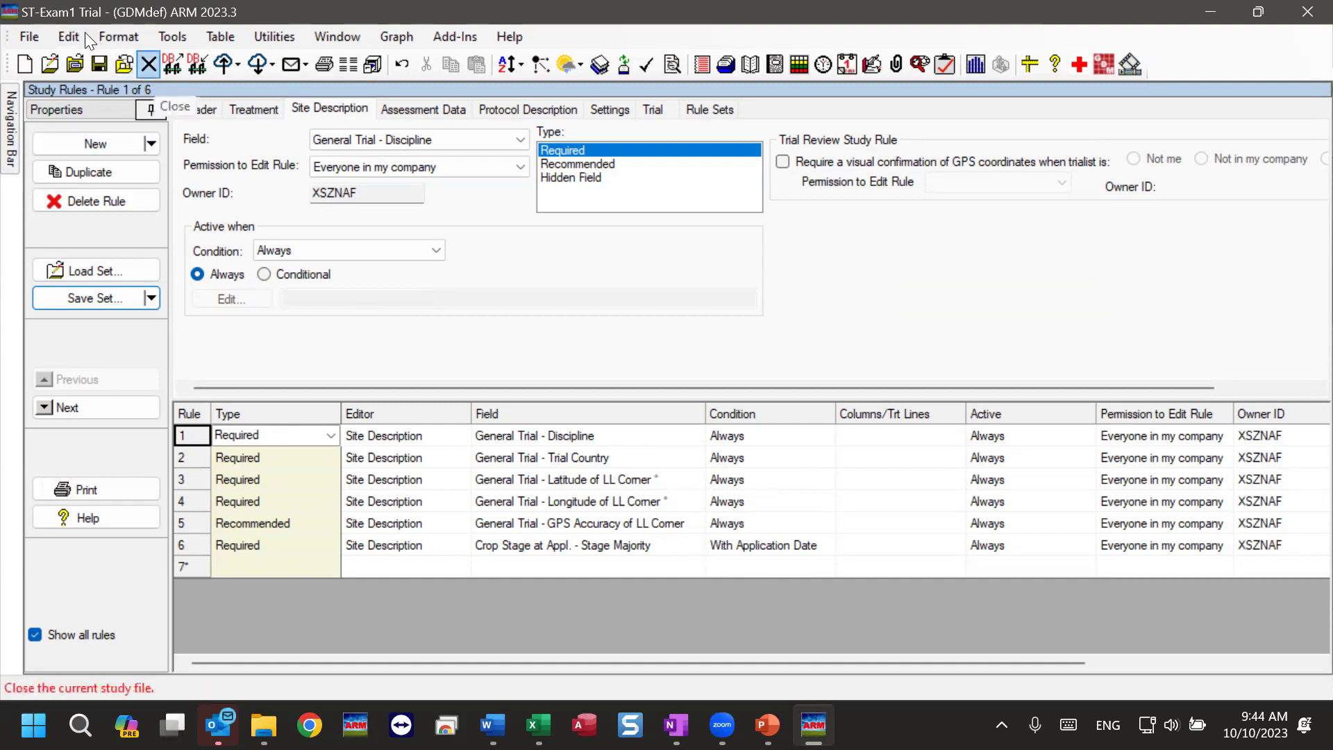
# Close the ST-Exam1 trial without saving its changes and compare the Crop Stage Majority entries in the study list
pyautogui.click(148, 64)
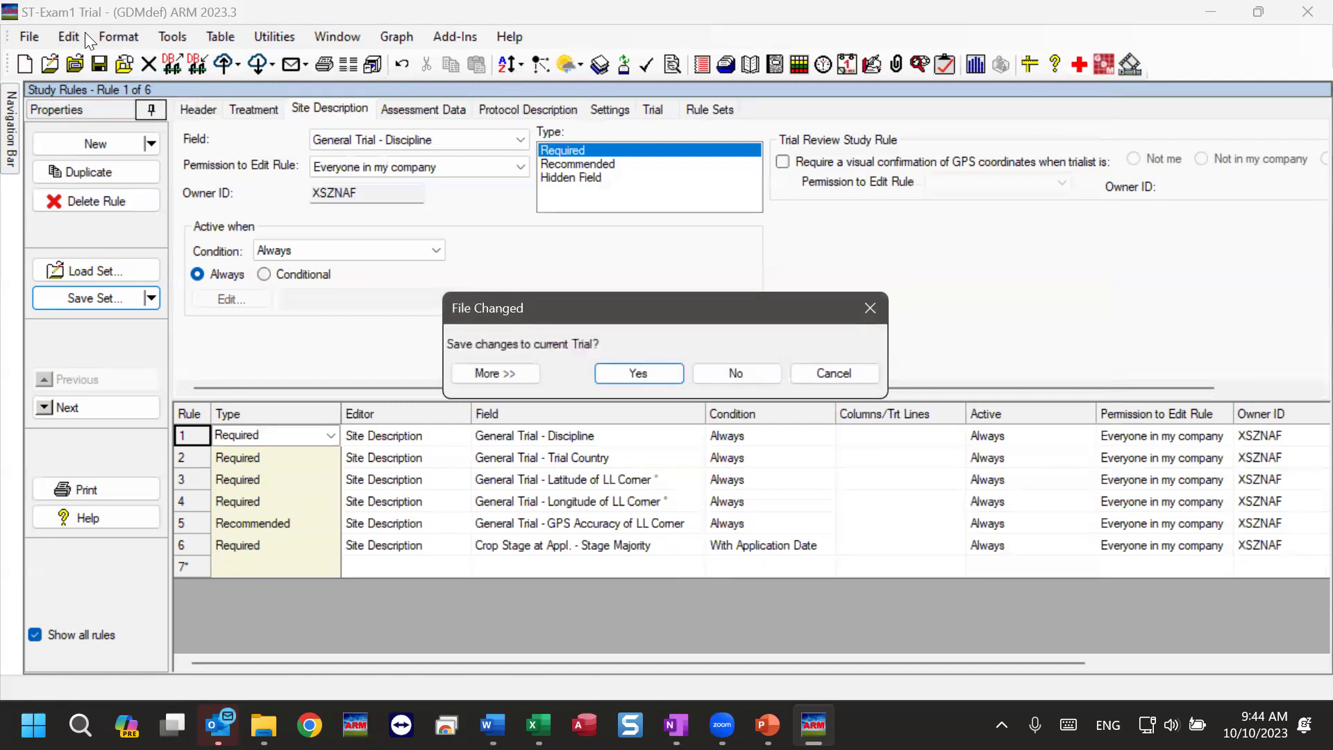
pyautogui.click(734, 375)
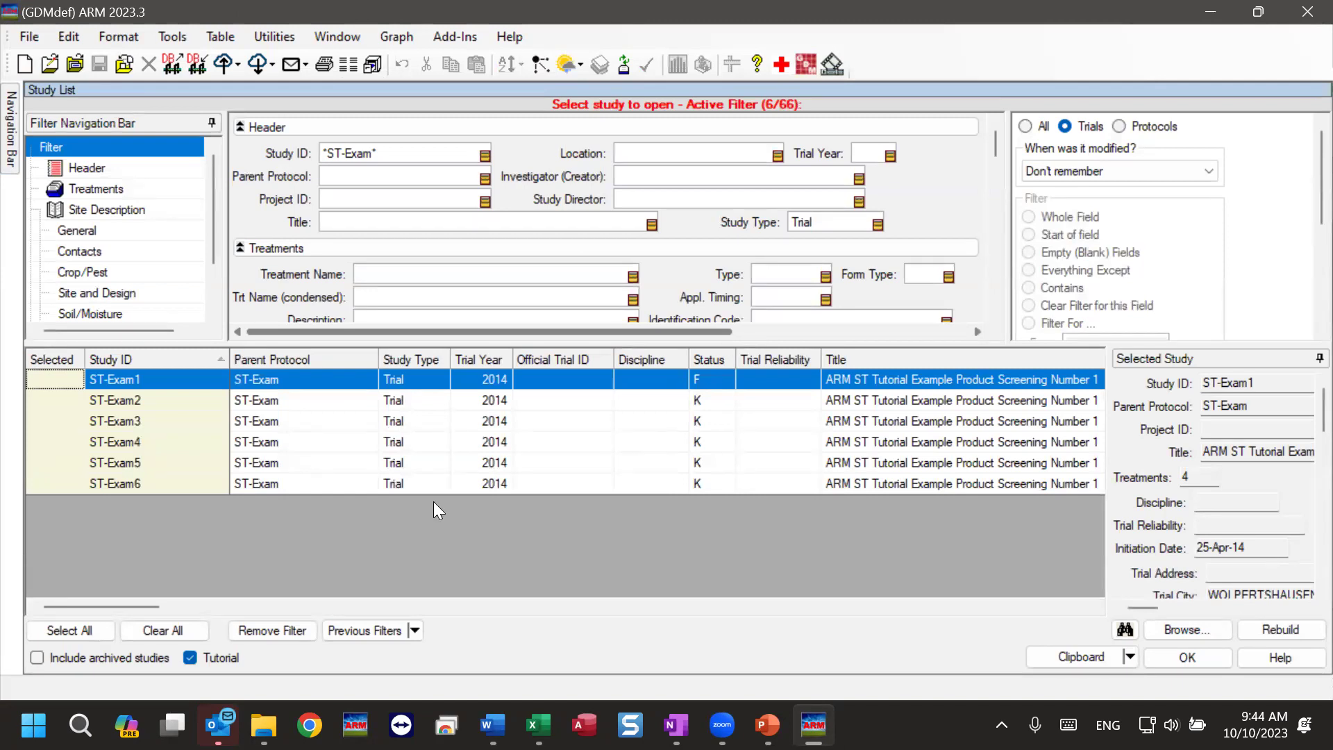
pyautogui.click(89, 272)
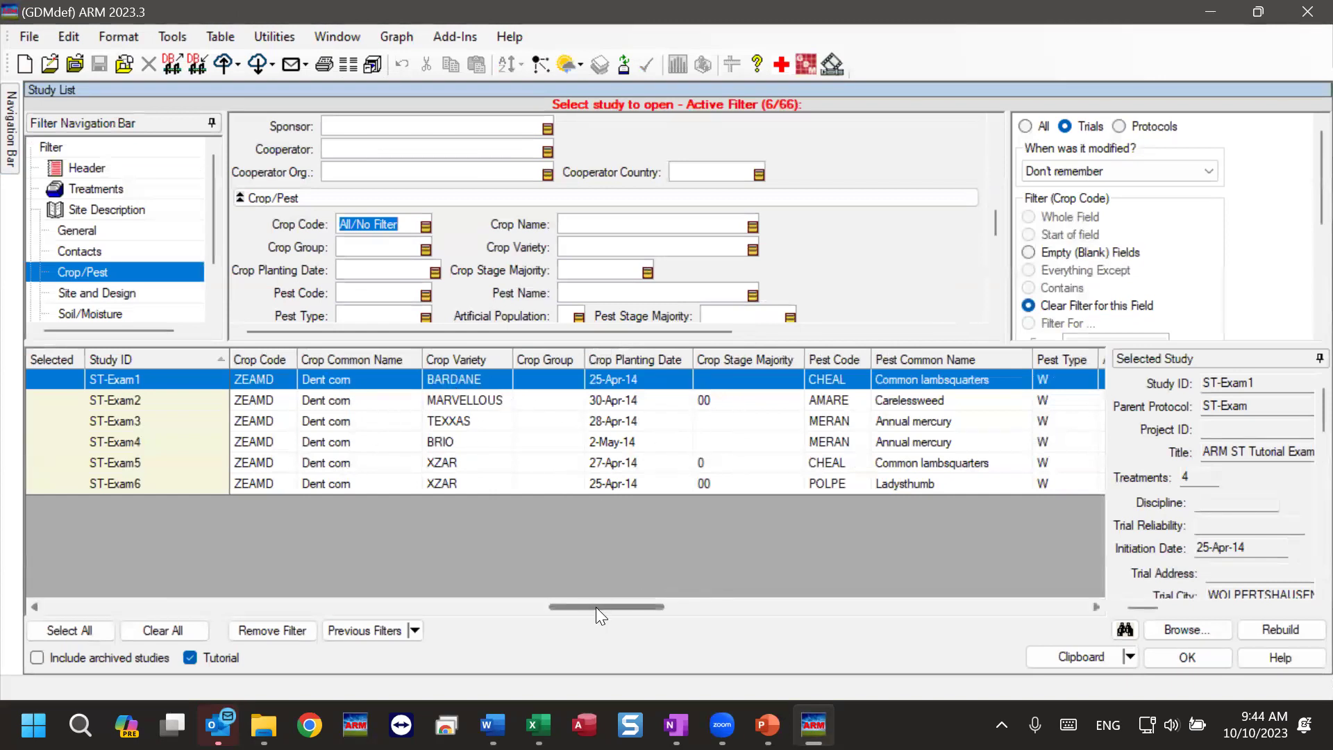
pyautogui.moveTo(598, 605); pyautogui.dragTo(608, 606)
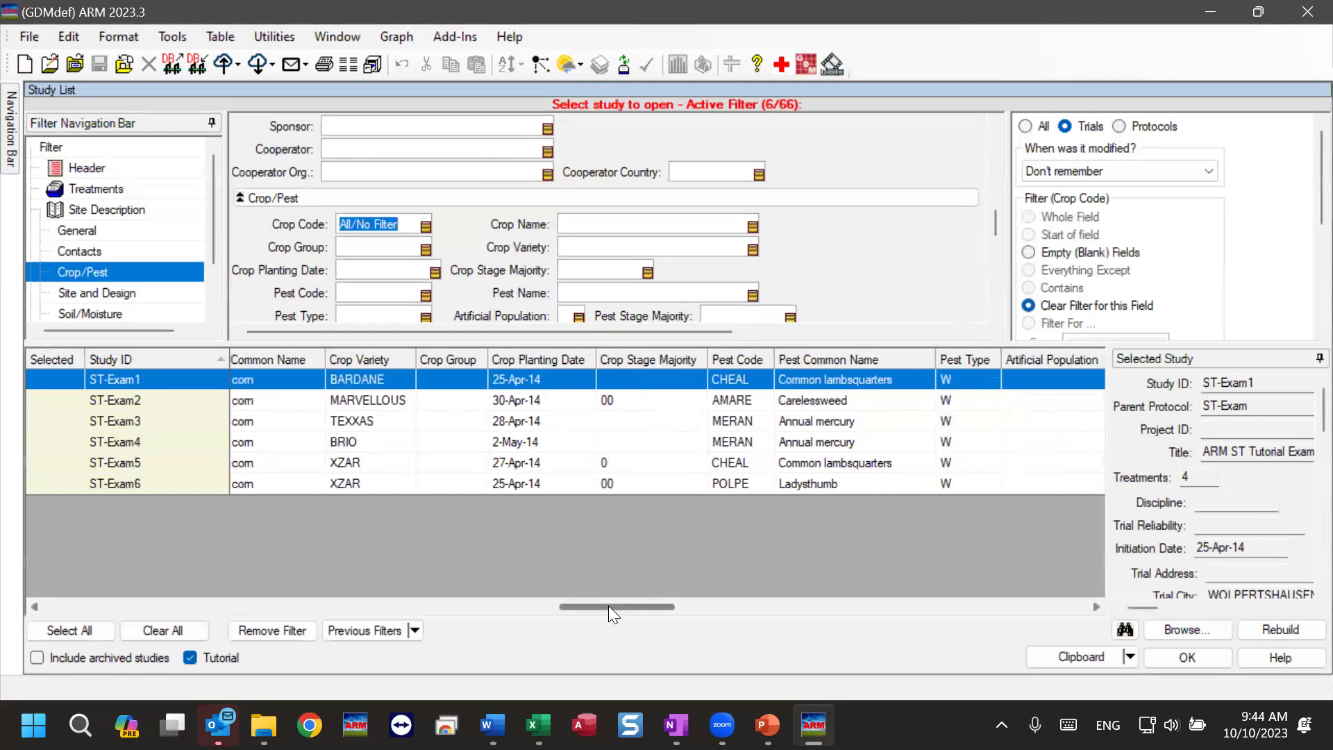
pyautogui.click(633, 425)
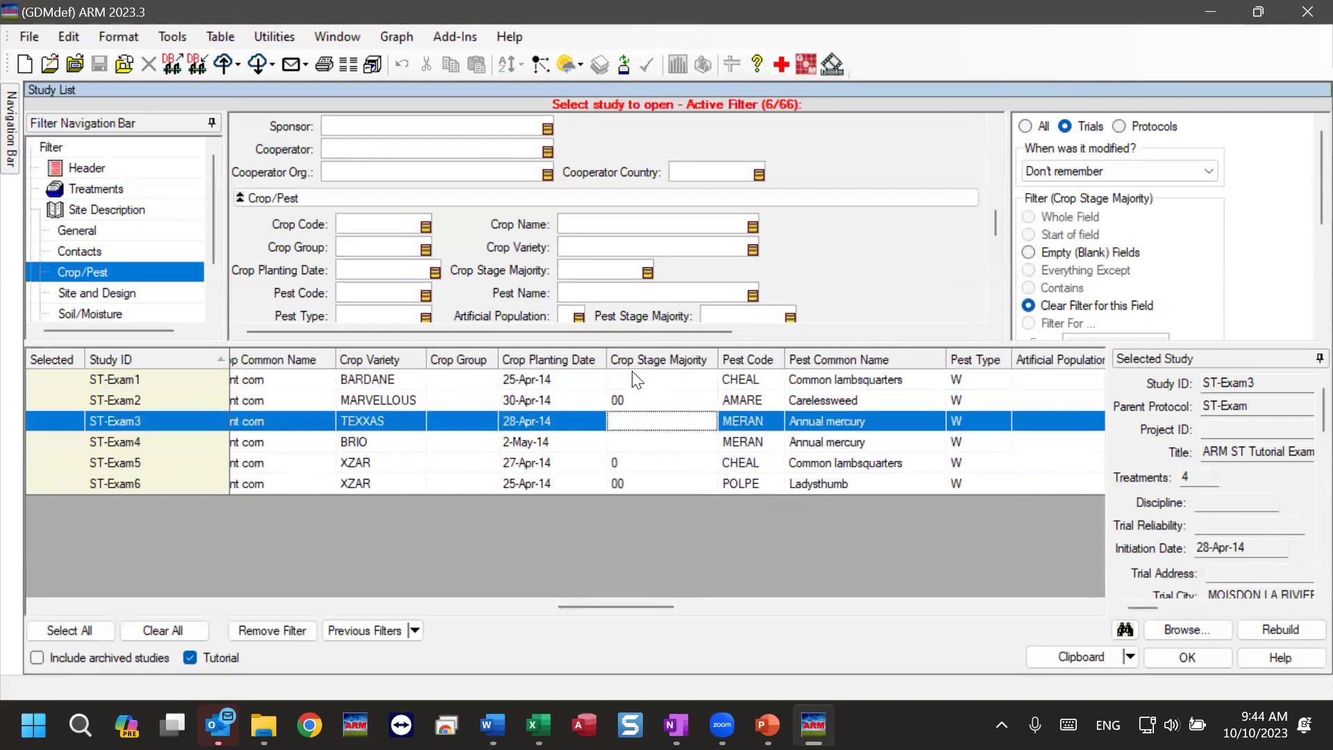
# Open the ST-Exam3 trial and display its Study Rules editor
pyautogui.doubleClick(159, 419)
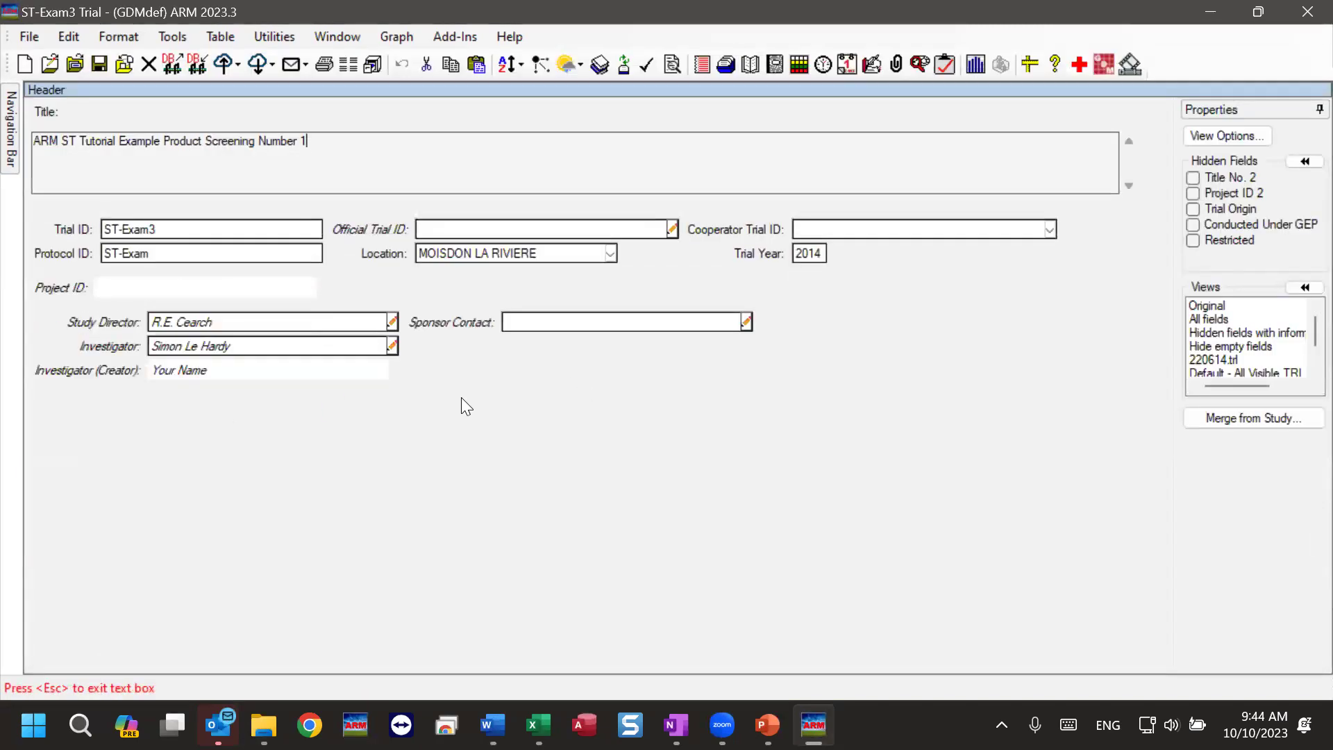
pyautogui.click(12, 132)
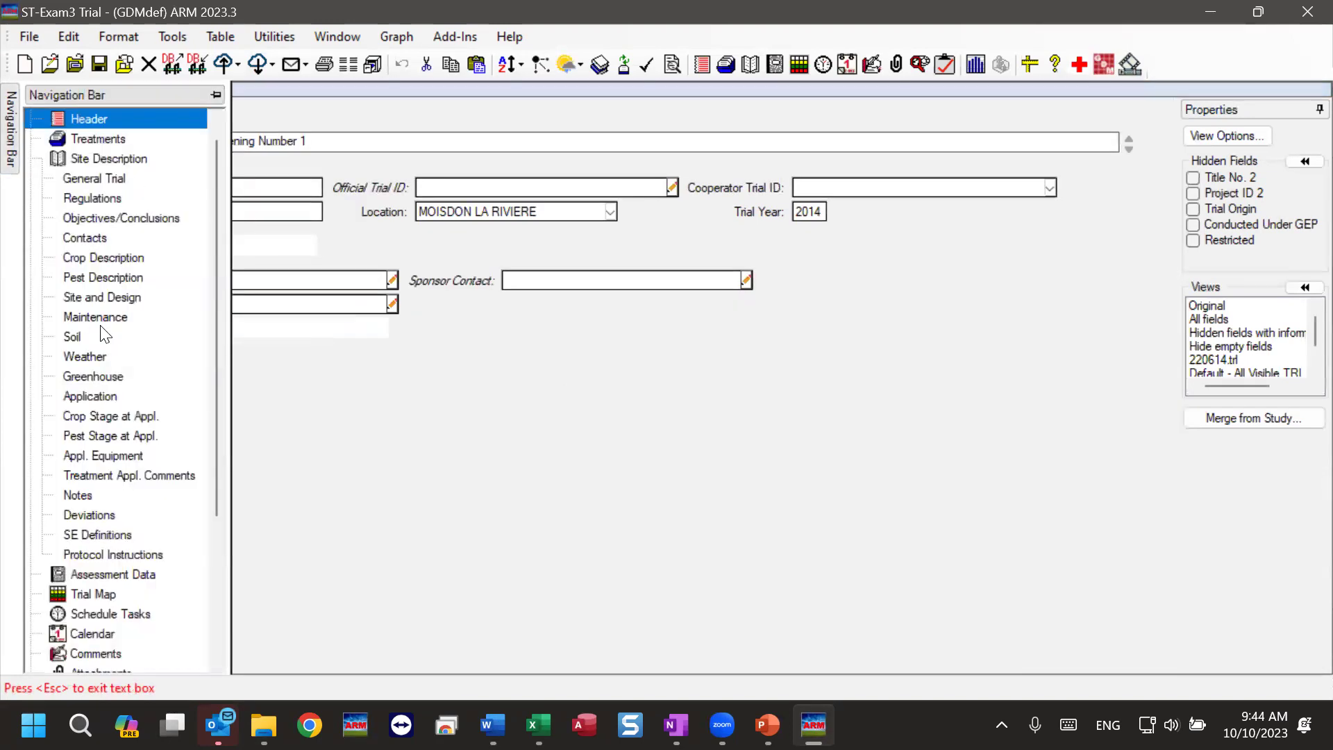
pyautogui.scroll(-2, 203, 535)
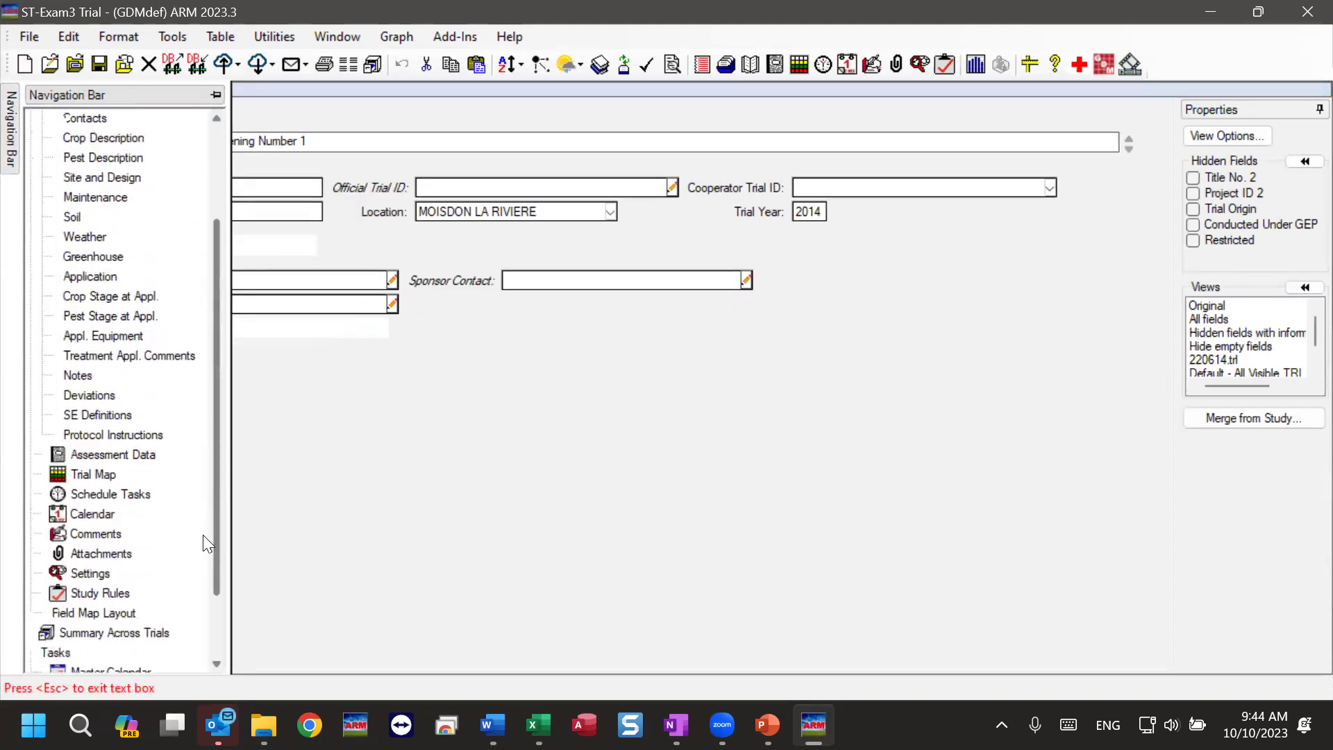
pyautogui.click(90, 593)
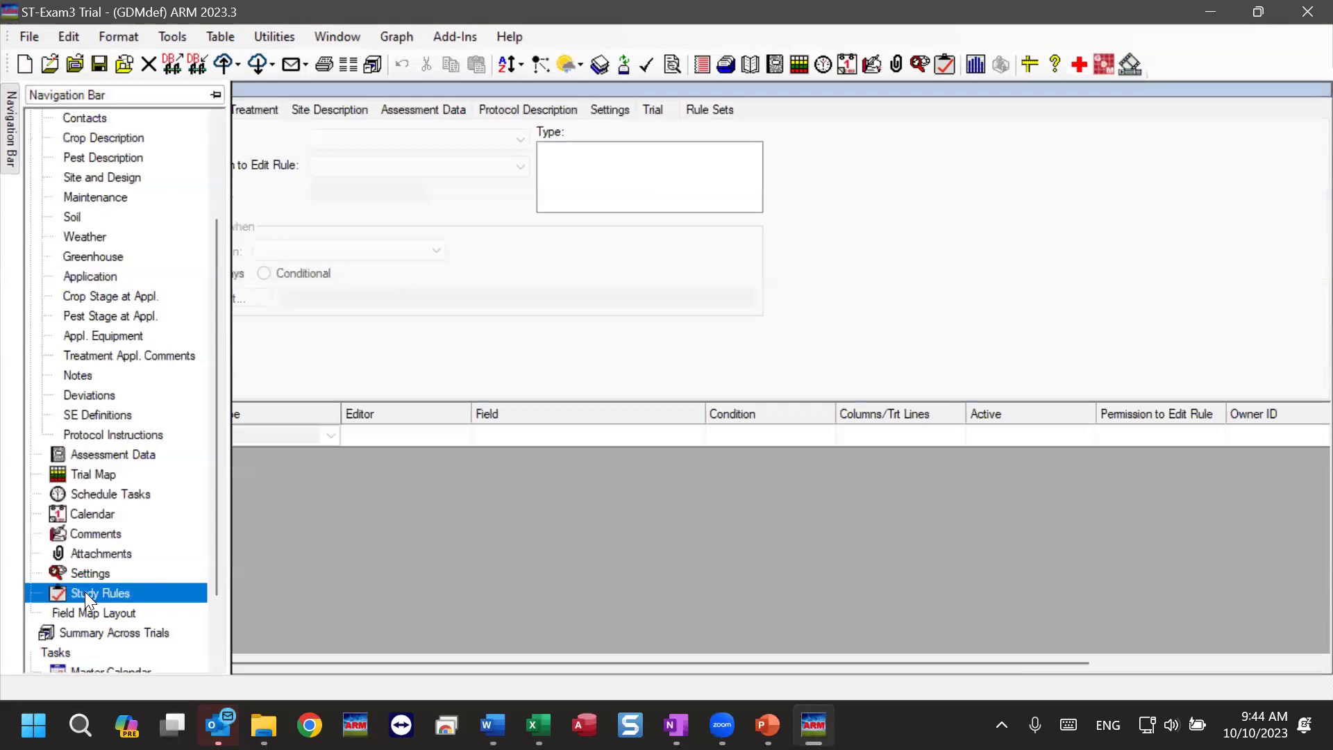
pyautogui.click(493, 575)
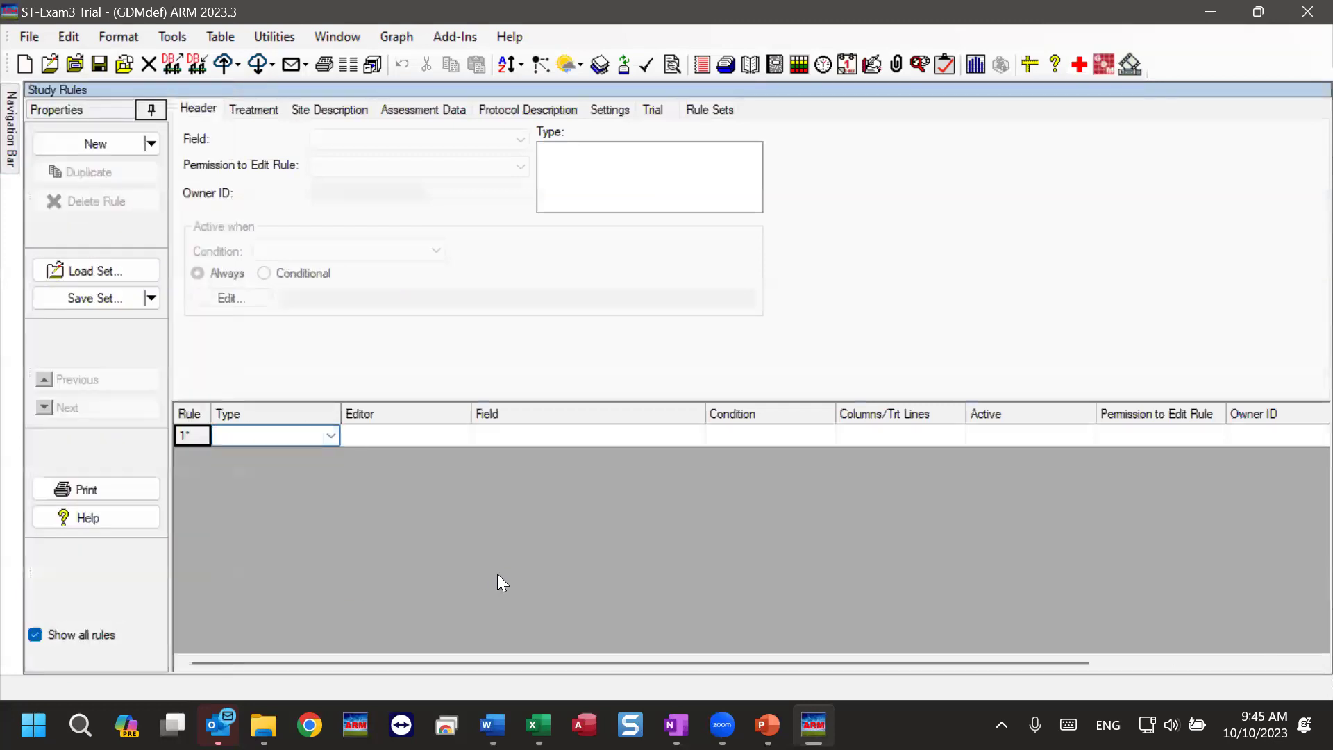
# Load the trial-review-2023 rule set into the ST-Exam3 study rules and validate the trial with errors logged
pyautogui.click(101, 269)
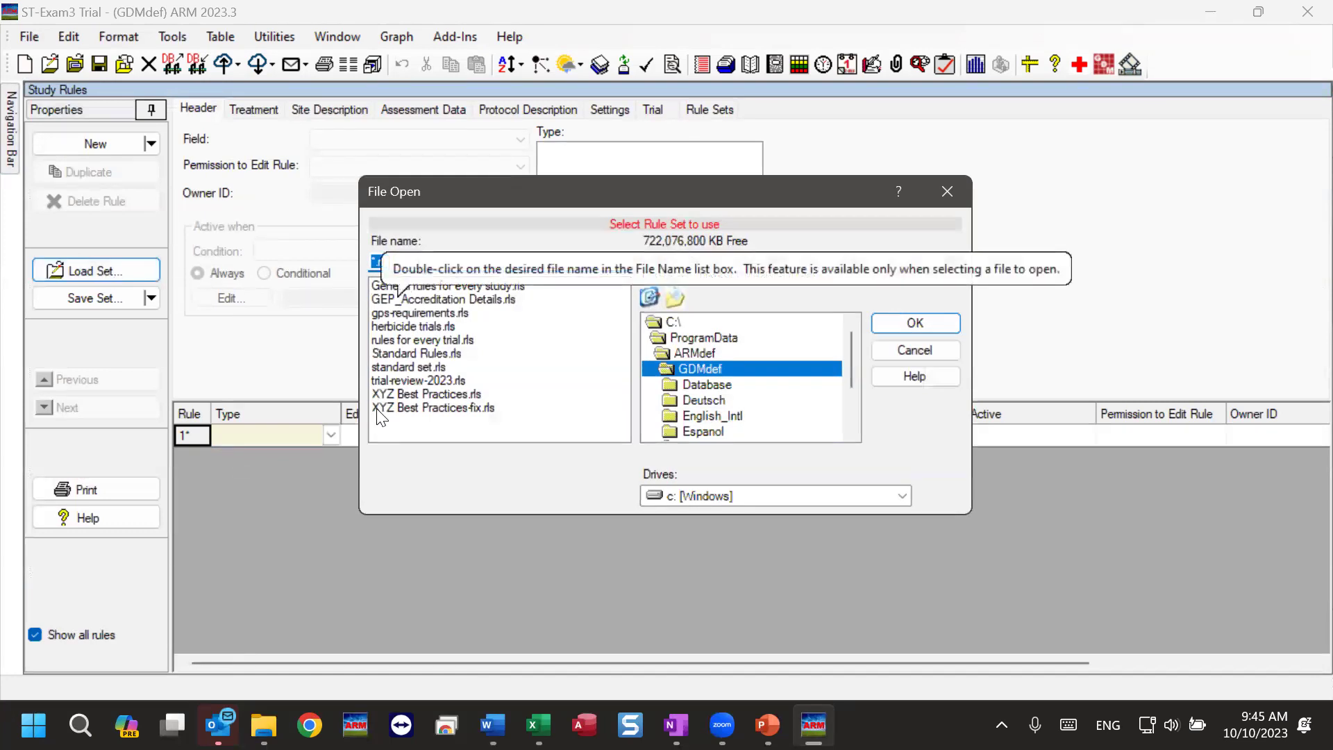
pyautogui.click(390, 381)
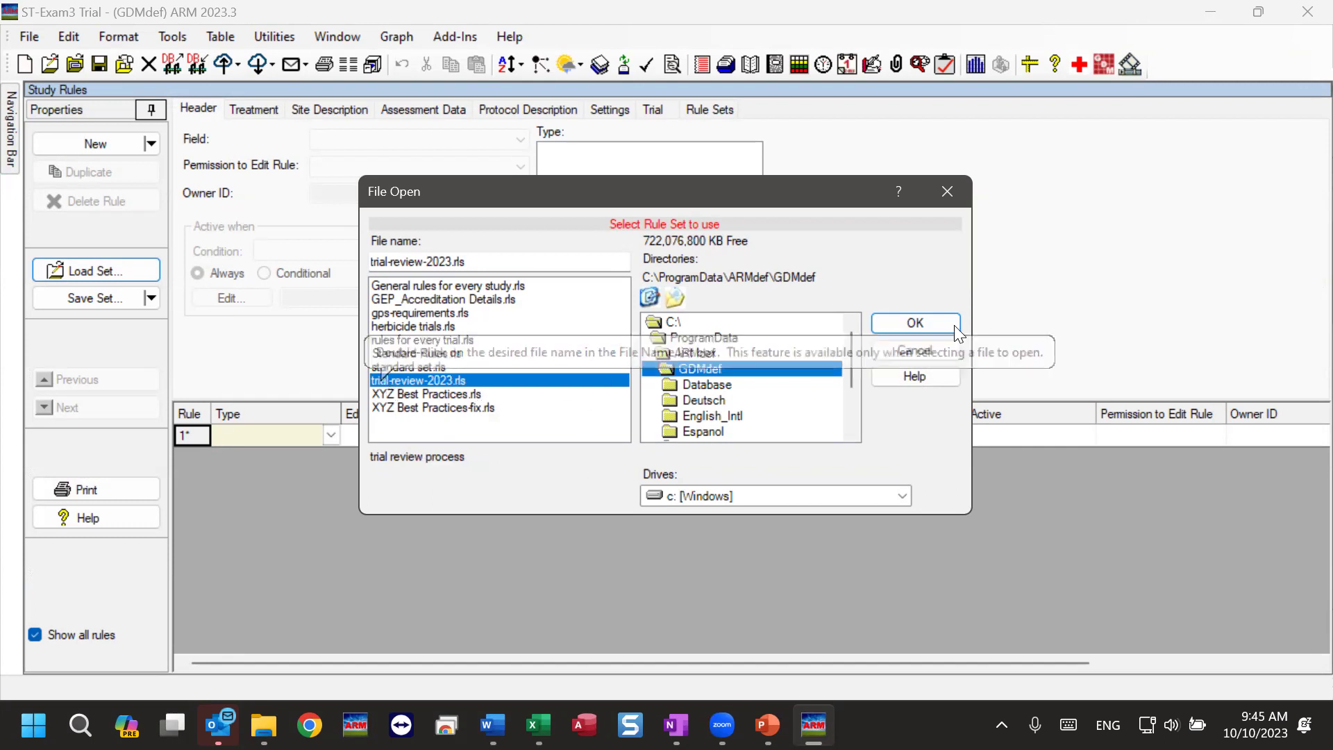
pyautogui.click(933, 323)
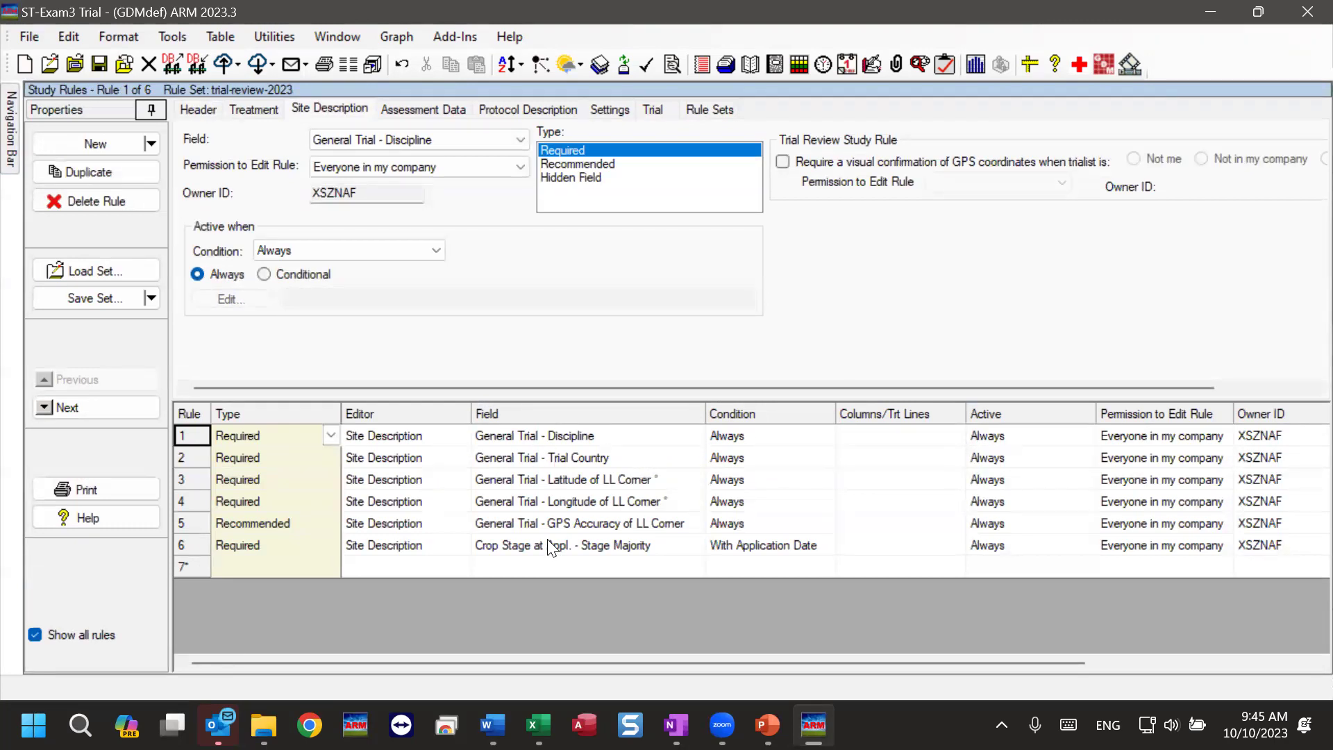
pyautogui.click(172, 36)
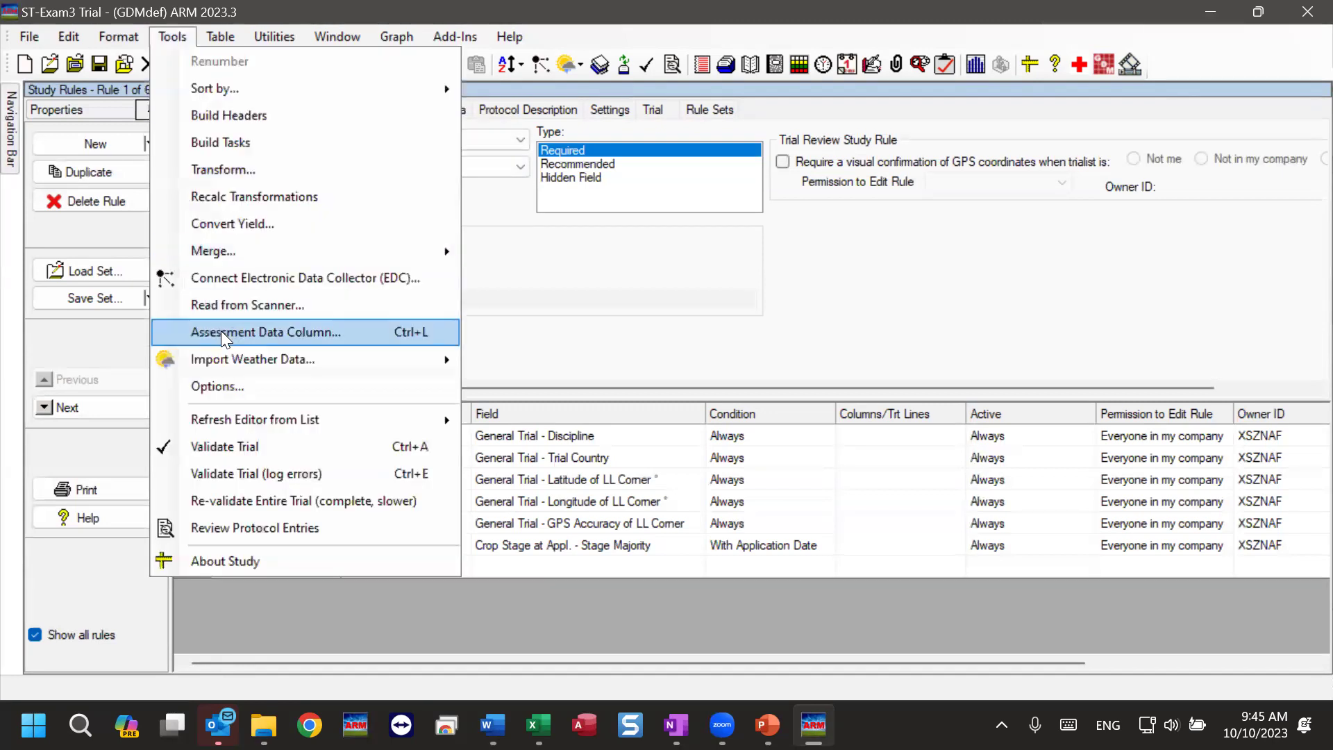
pyautogui.click(277, 476)
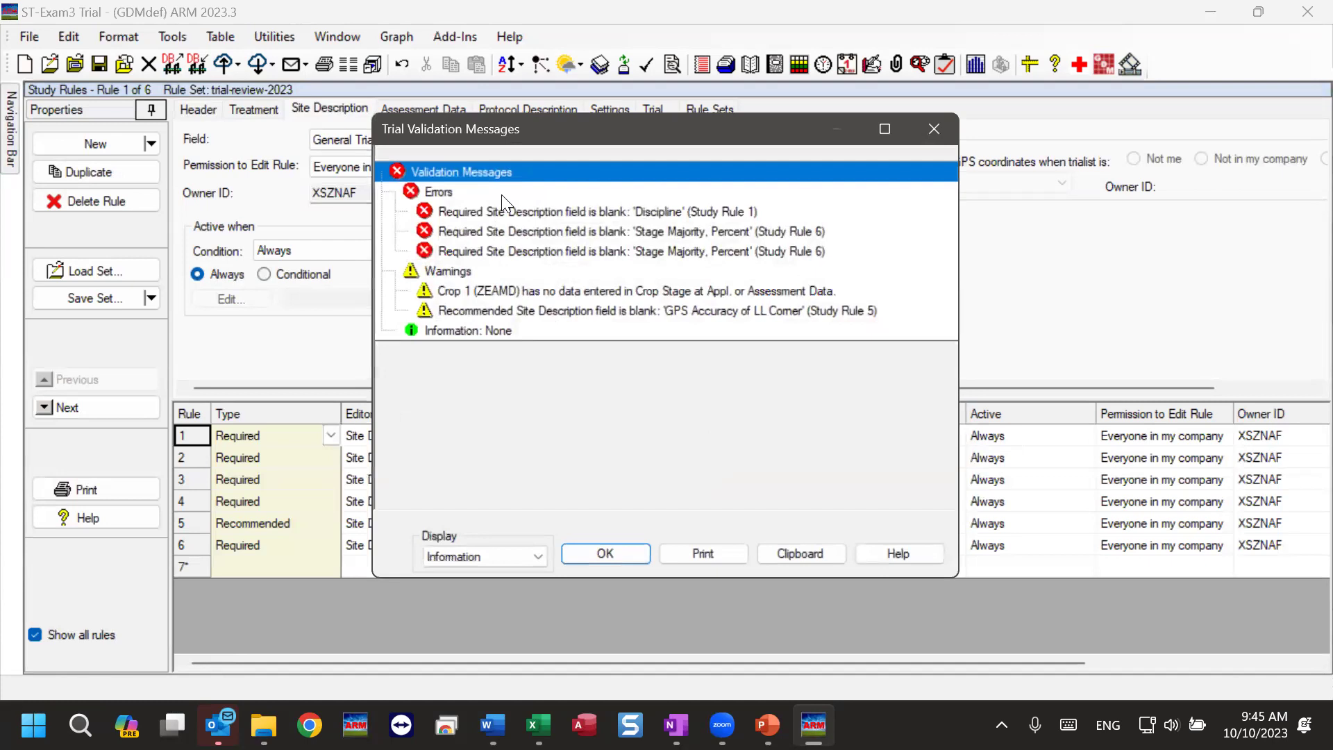
# Copy the validation messages, switch to Word and paste them into a new blank document, and return to ARM to close the list
pyautogui.click(788, 551)
pyautogui.moveTo(490, 724)
pyautogui.click(547, 597)
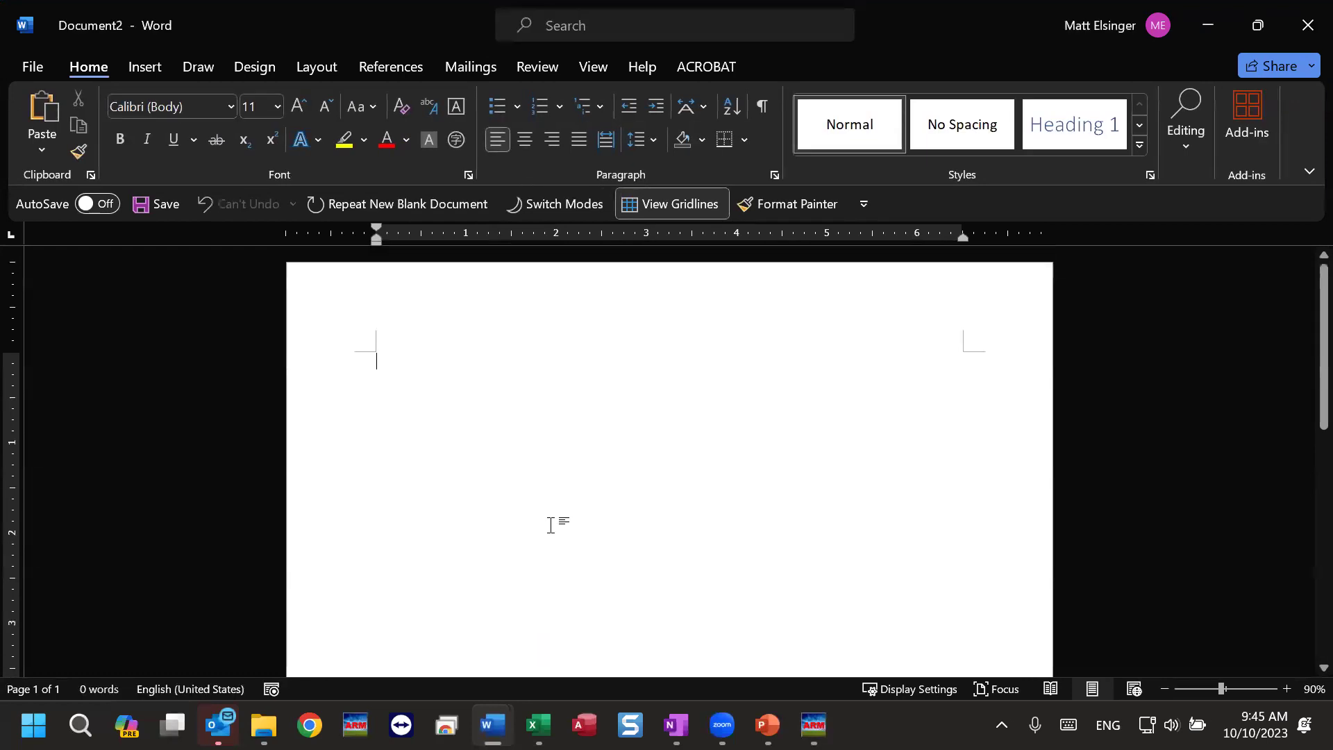
pyautogui.write("Validation Messages Errors Required Site Description field is blank: 'Discipline' (Study Rule 1) Required Site Description field is blank: 'Stage Majority, Percent' (Study Rule 6) Required Site Description field is blank: 'Stage Majority, Percent' (Study Rule 6) Warnings Crop 1 (ZEAMD) has no data entered in Crop Stage at Appl. or Assessment Data. Recommended Site Description field is blank: 'GPS Accuracy of LL Corner' (Study Rule 5) Information: None")
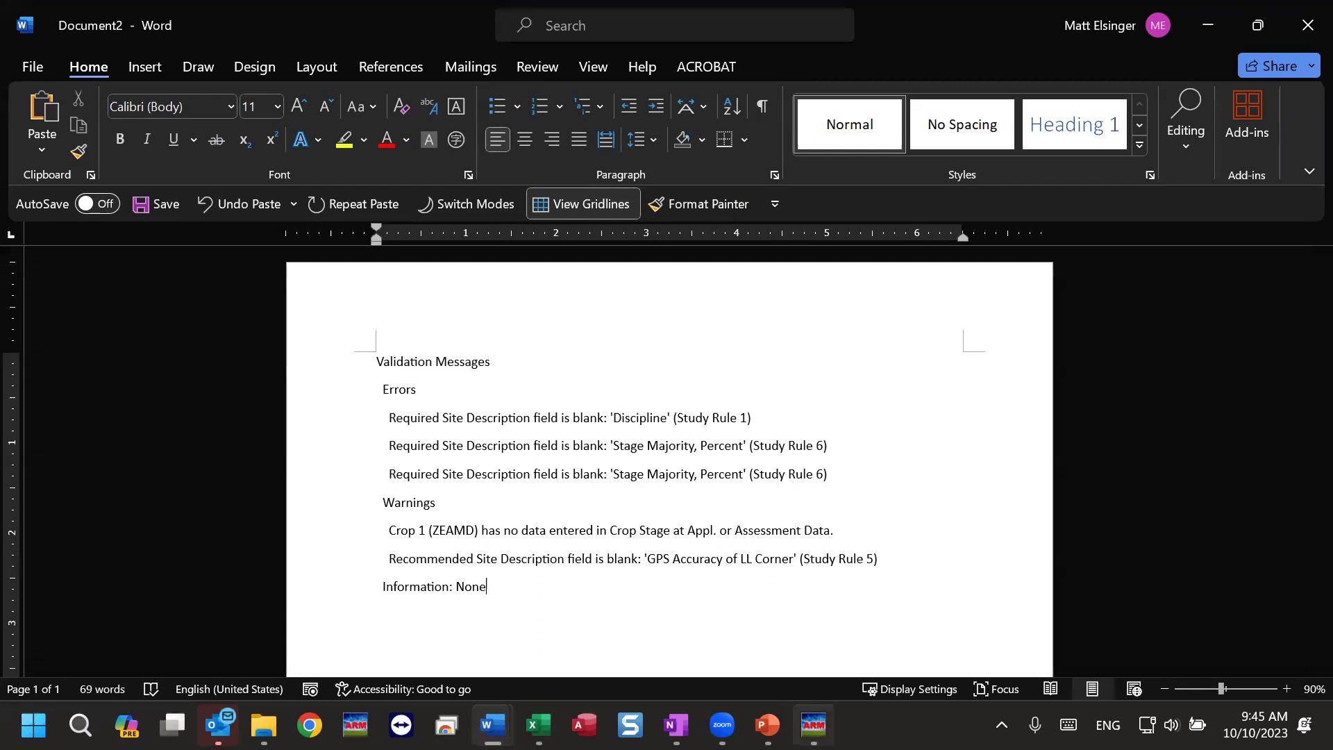
pyautogui.click(814, 724)
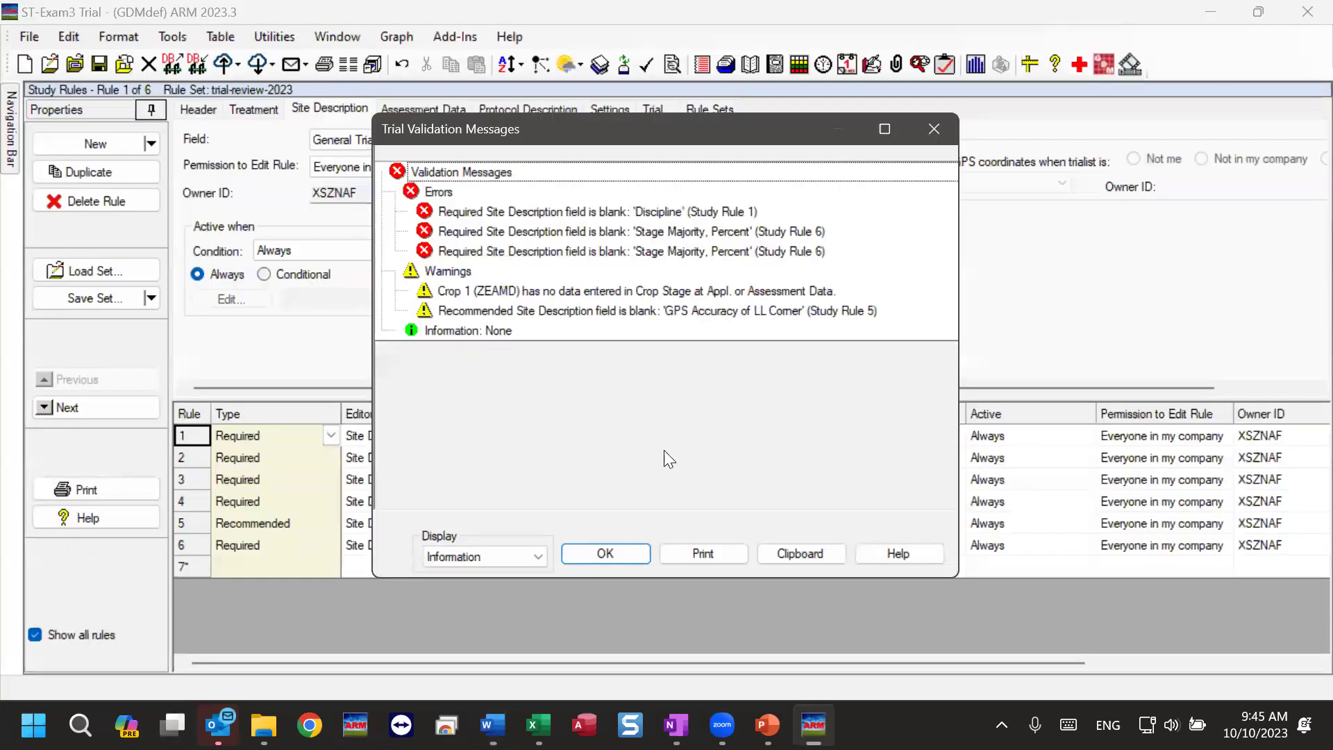
pyautogui.click(609, 549)
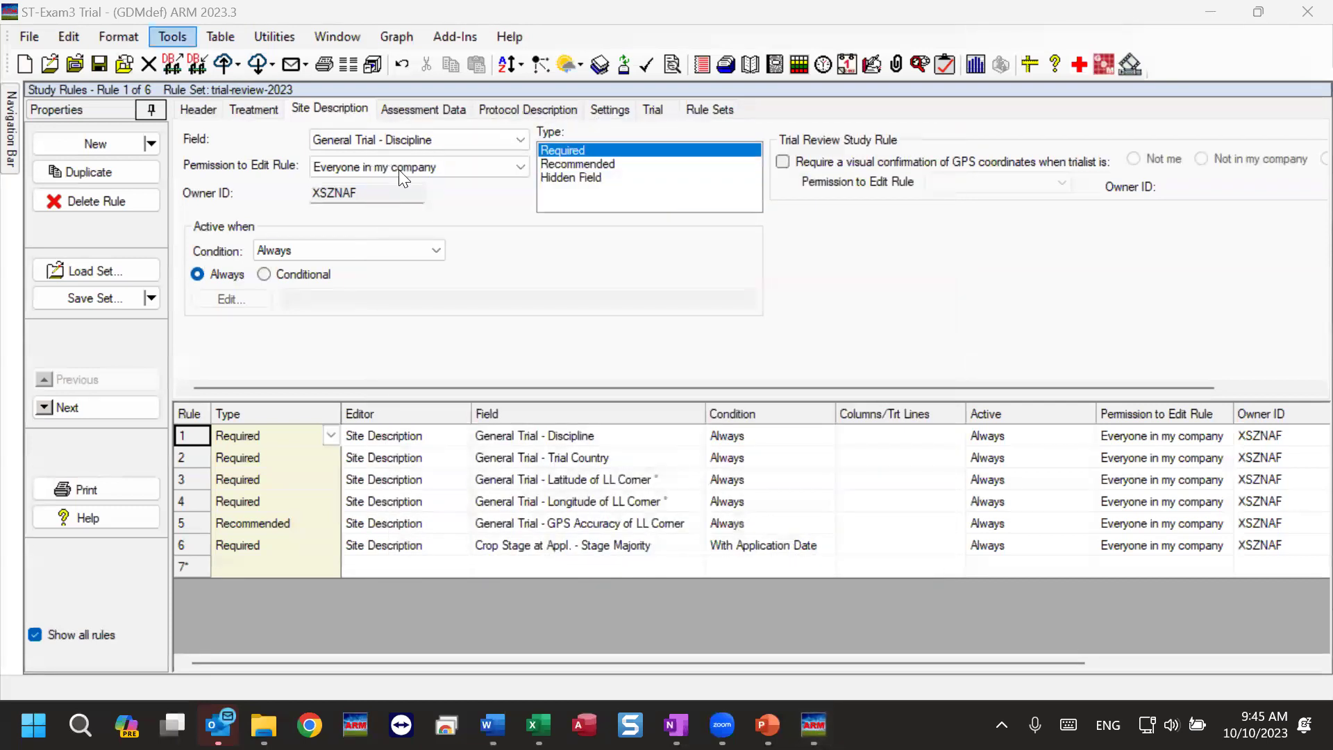
# Validate the trial interactively and fill the blank required Discipline field with F (fungicide)
pyautogui.click(172, 36)
pyautogui.click(241, 448)
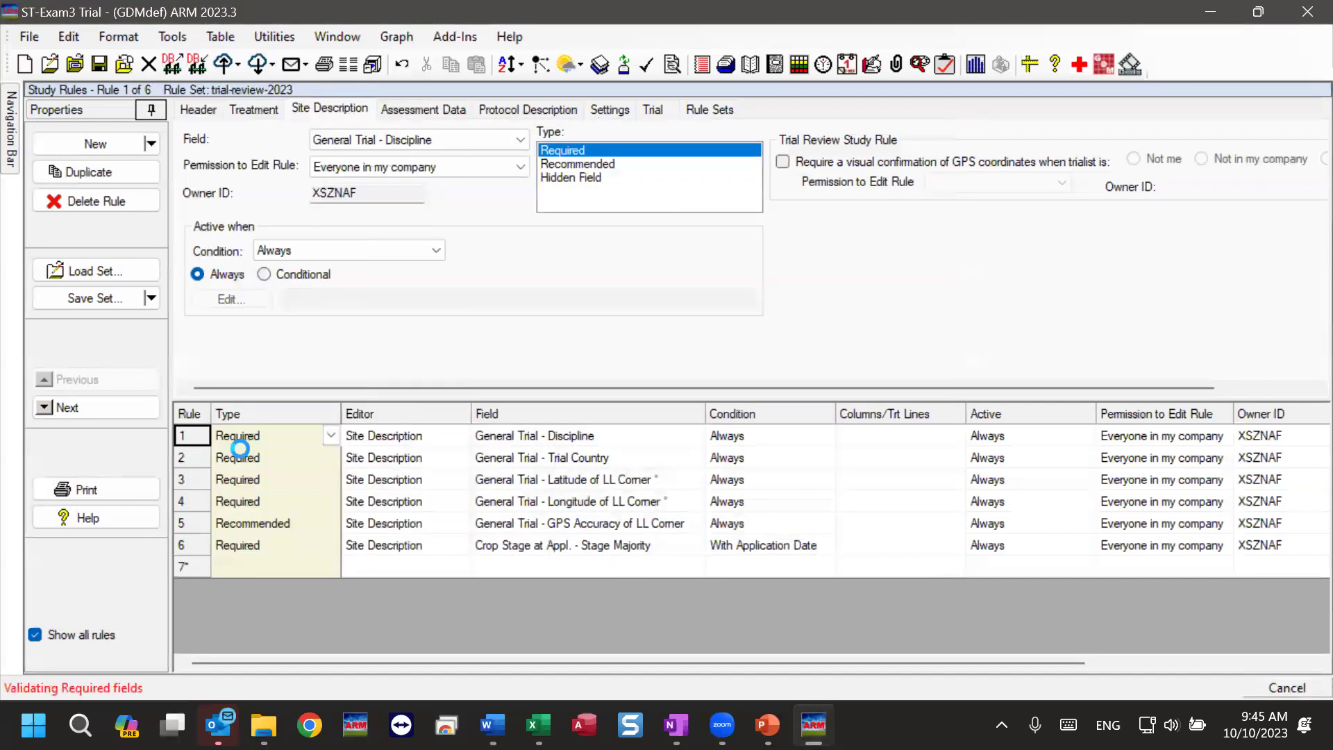
pyautogui.click(823, 436)
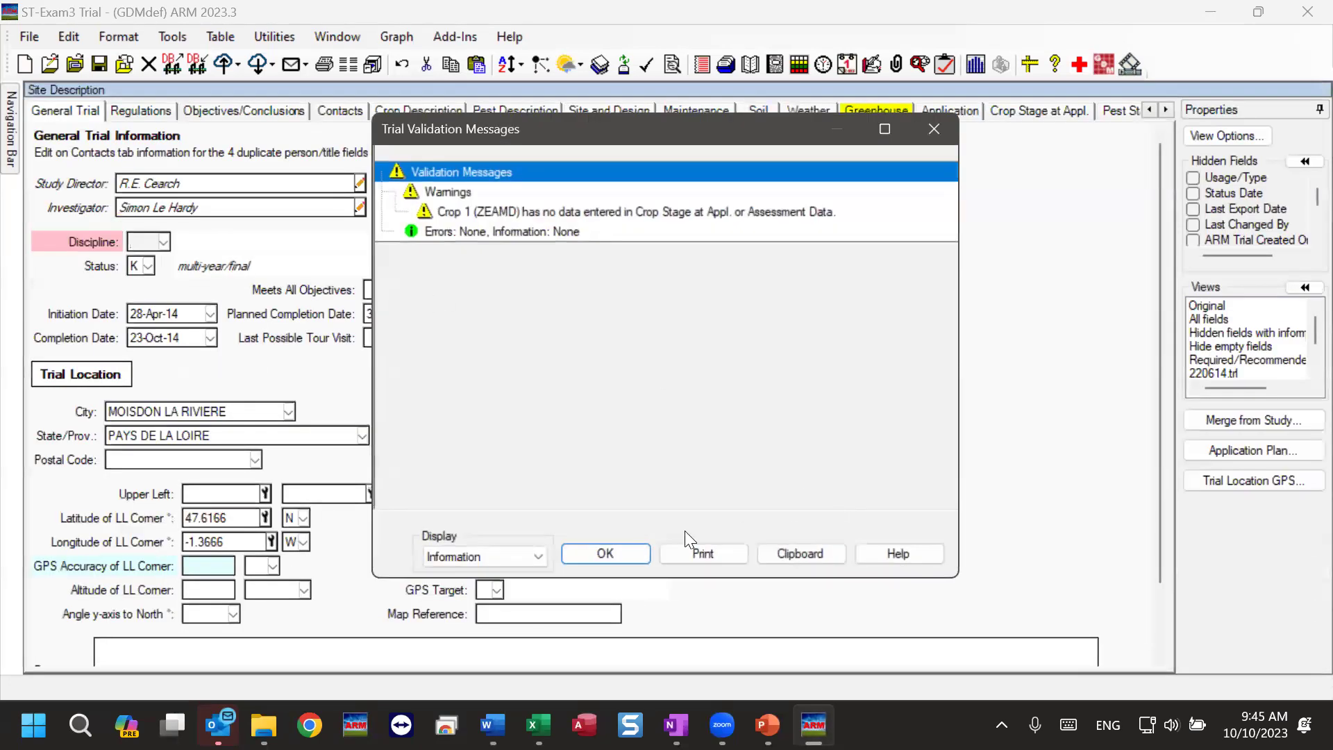
pyautogui.click(611, 554)
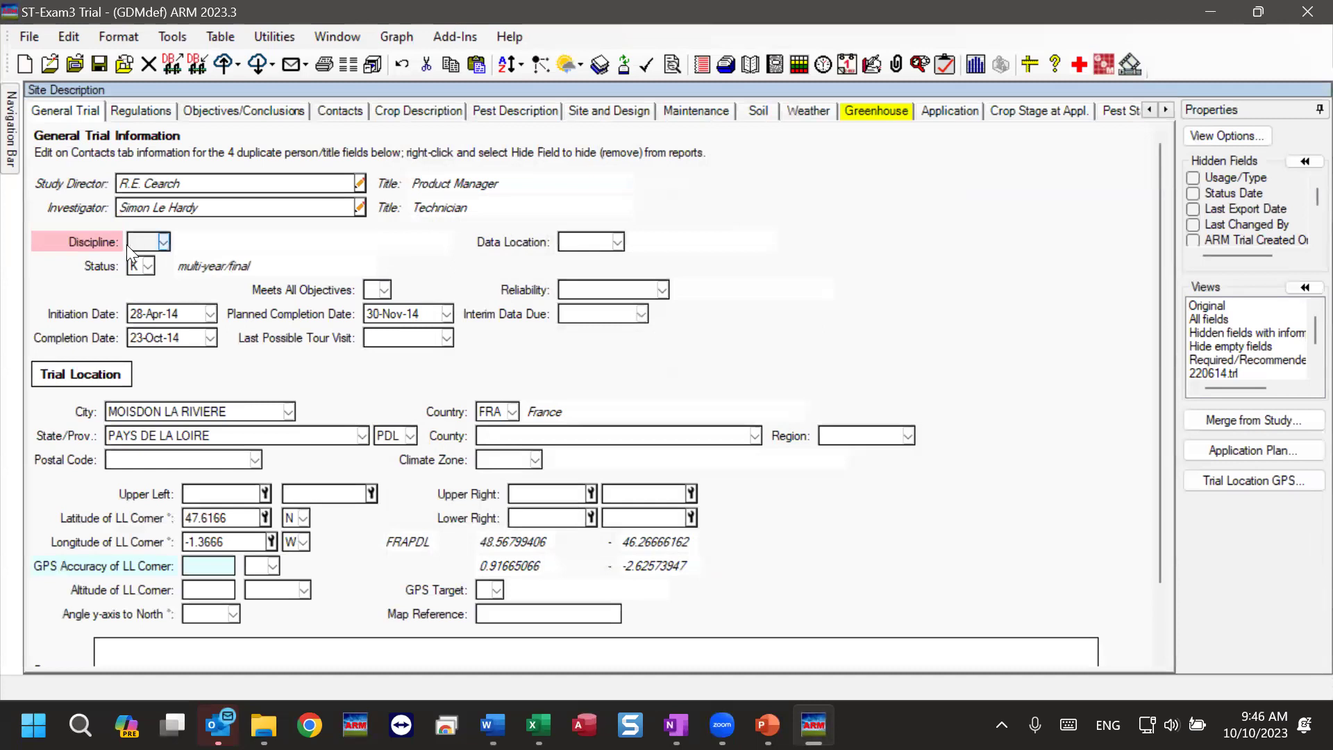
pyautogui.write('FR')
pyautogui.click(138, 268)
pyautogui.click(148, 243)
pyautogui.doubleClick(149, 243)
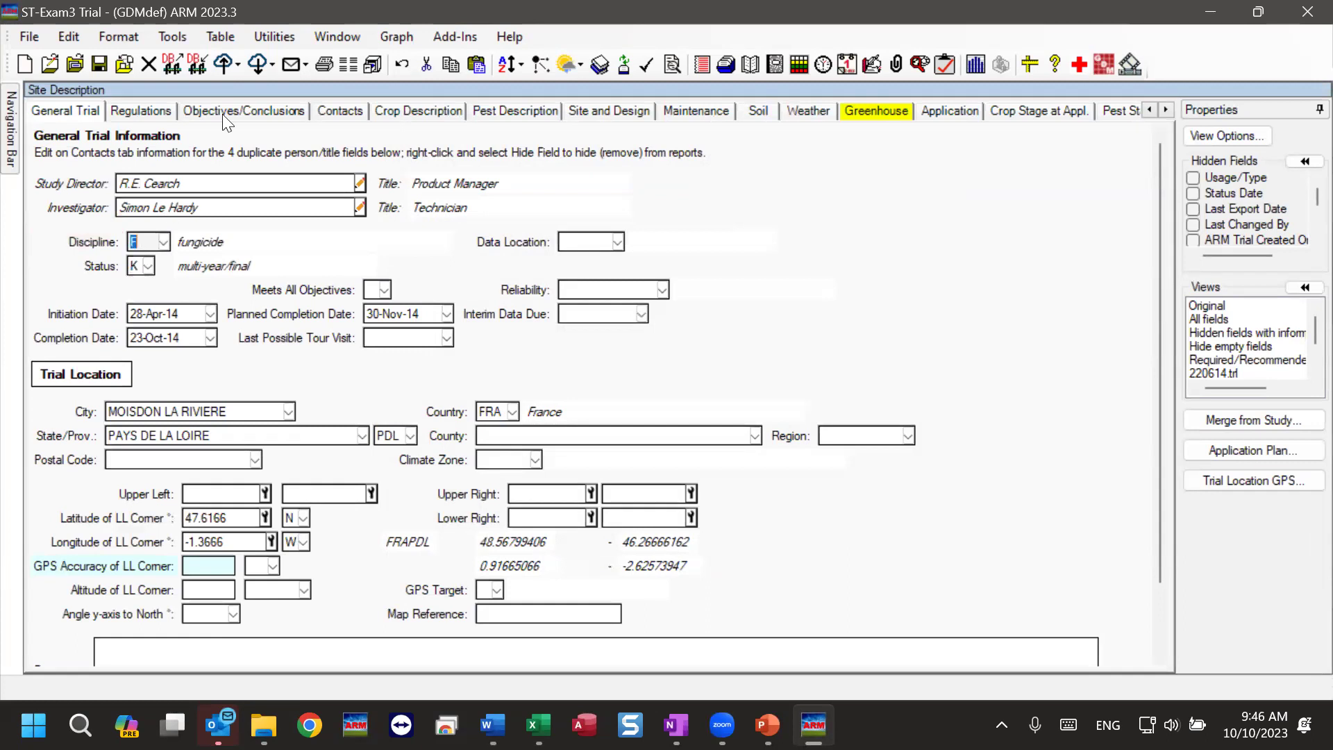
# Revalidate the trial and enter the required crop Stage Majority as 33 for application A and 34 for application B
pyautogui.click(643, 68)
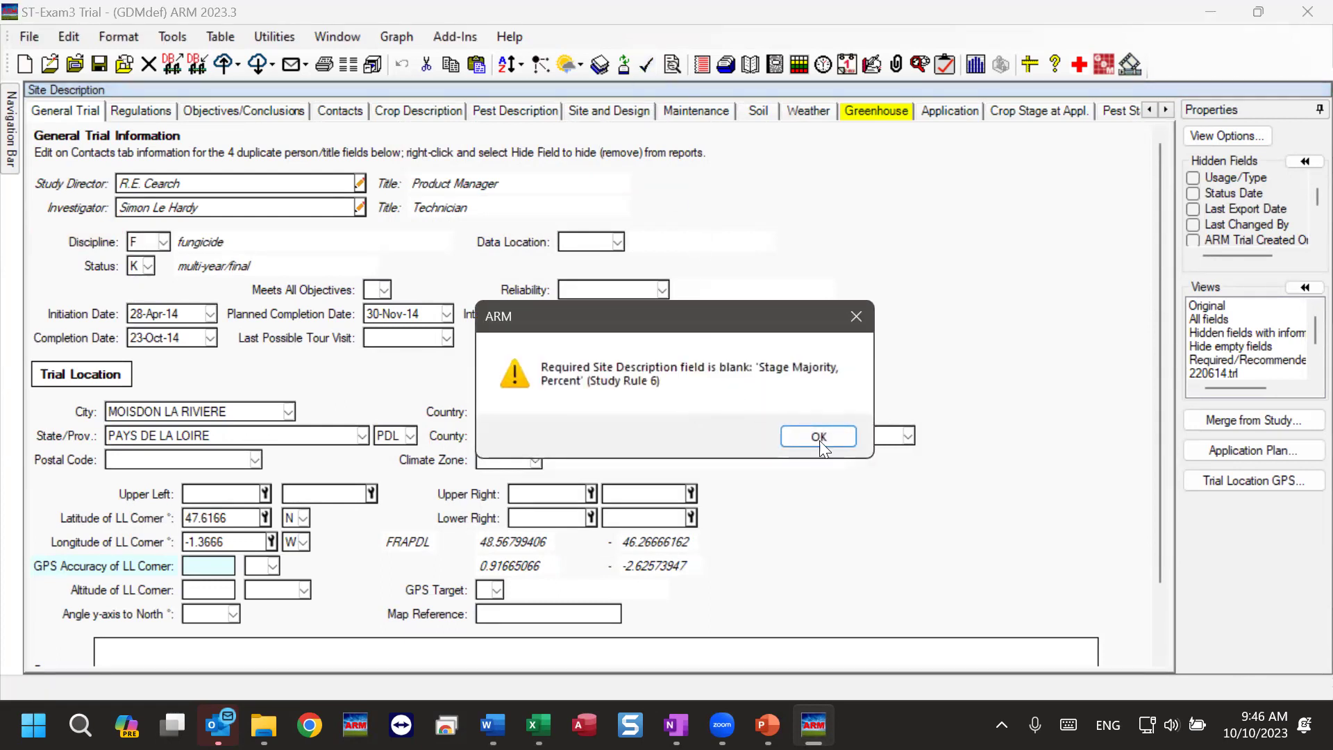
pyautogui.click(838, 437)
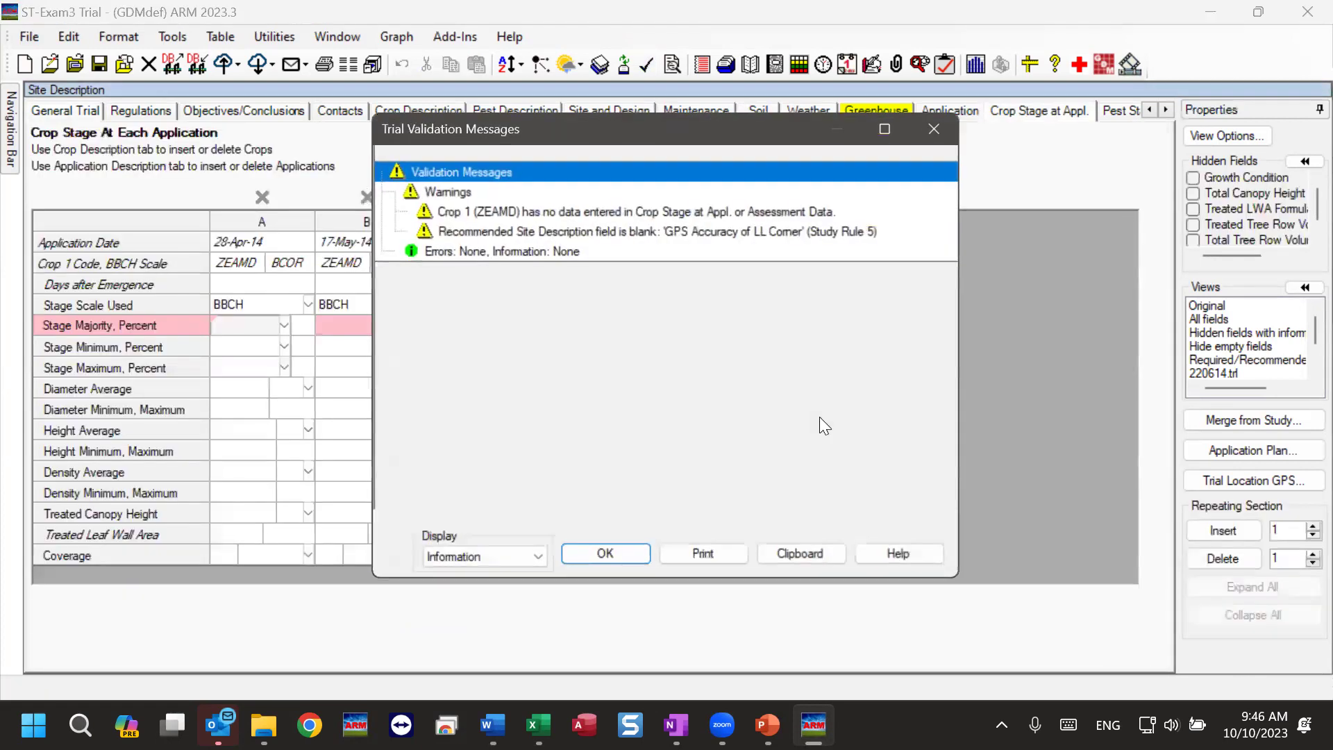
pyautogui.click(624, 550)
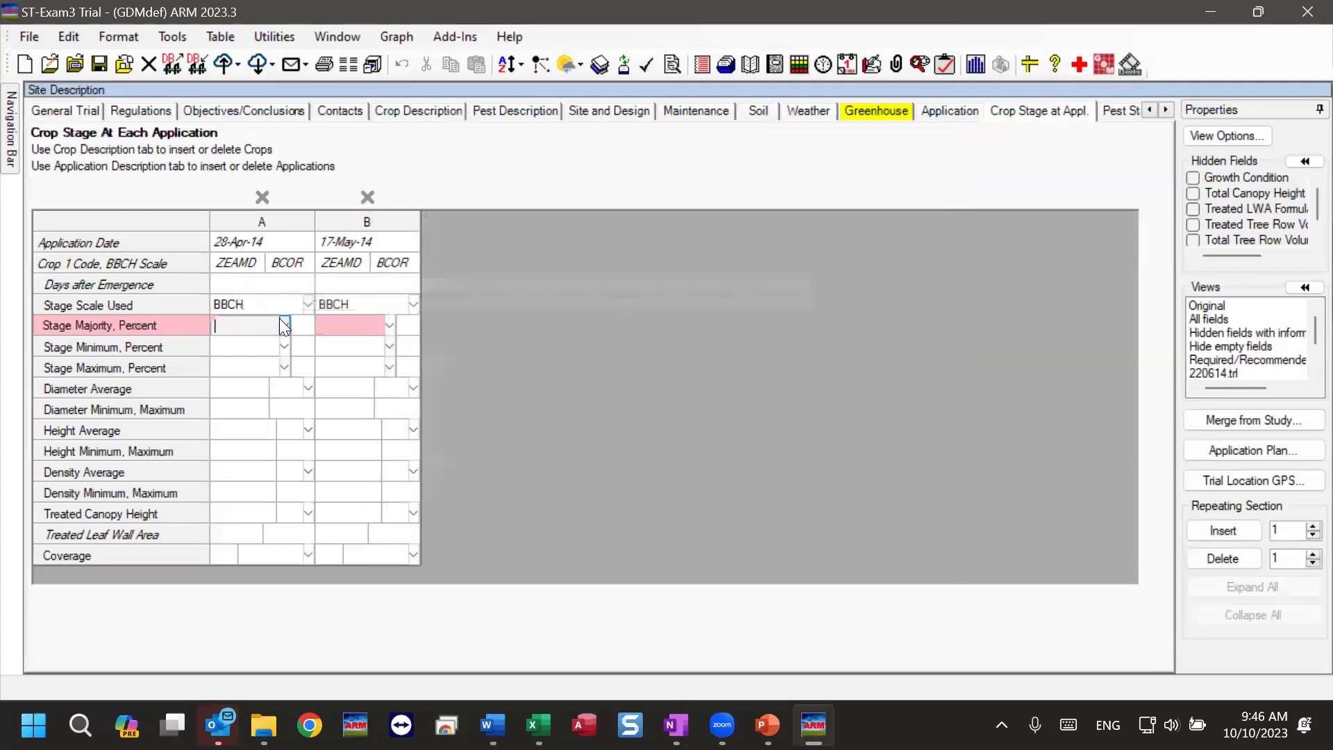
pyautogui.press('F2')
pyautogui.click(934, 281)
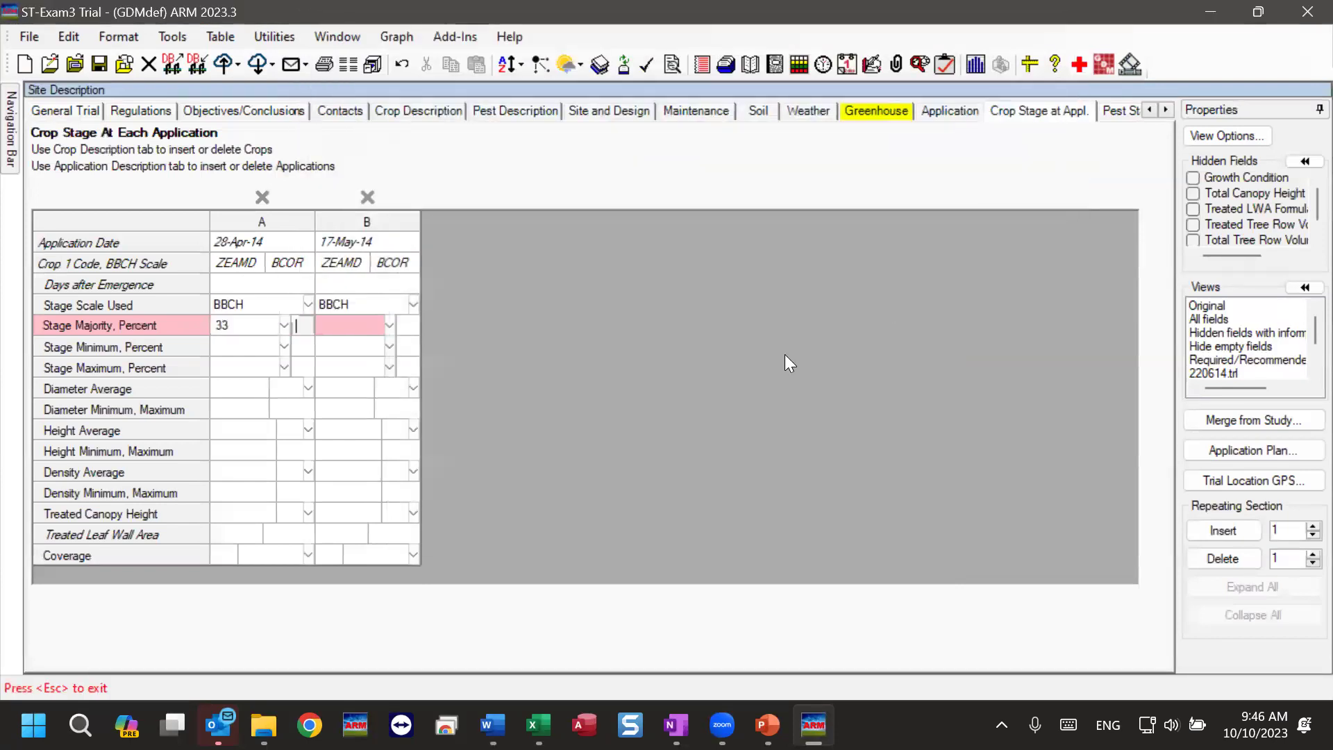
pyautogui.click(379, 332)
pyautogui.click(389, 325)
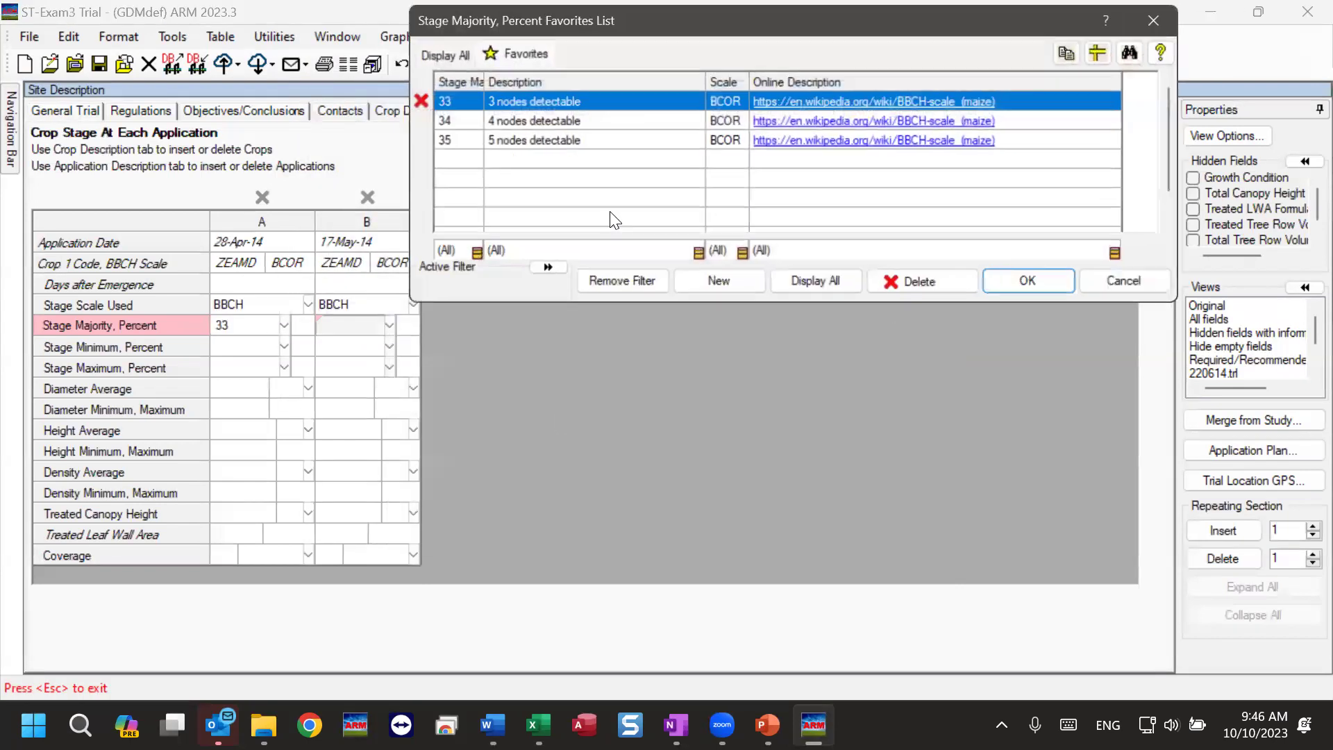
pyautogui.click(532, 125)
pyautogui.click(1038, 284)
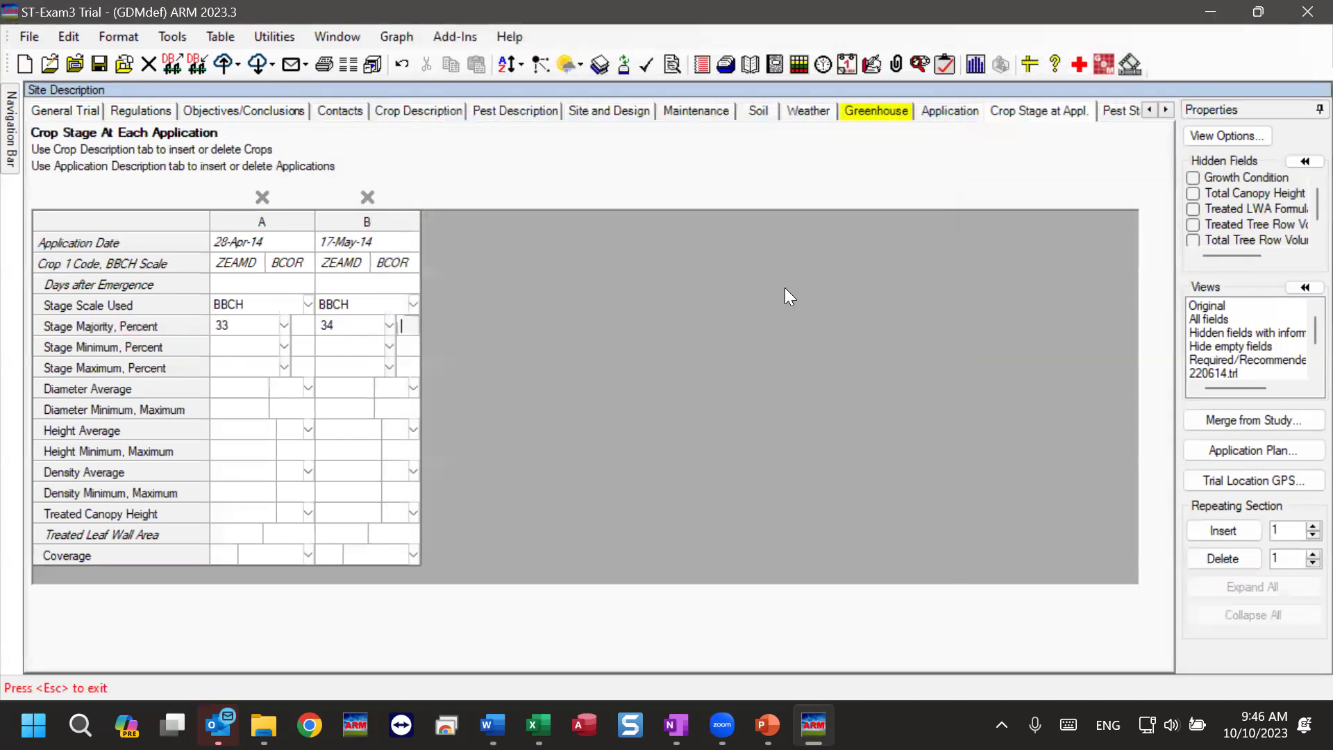
# Validate the trial once more, check the remaining validation messages and close the list
pyautogui.click(647, 66)
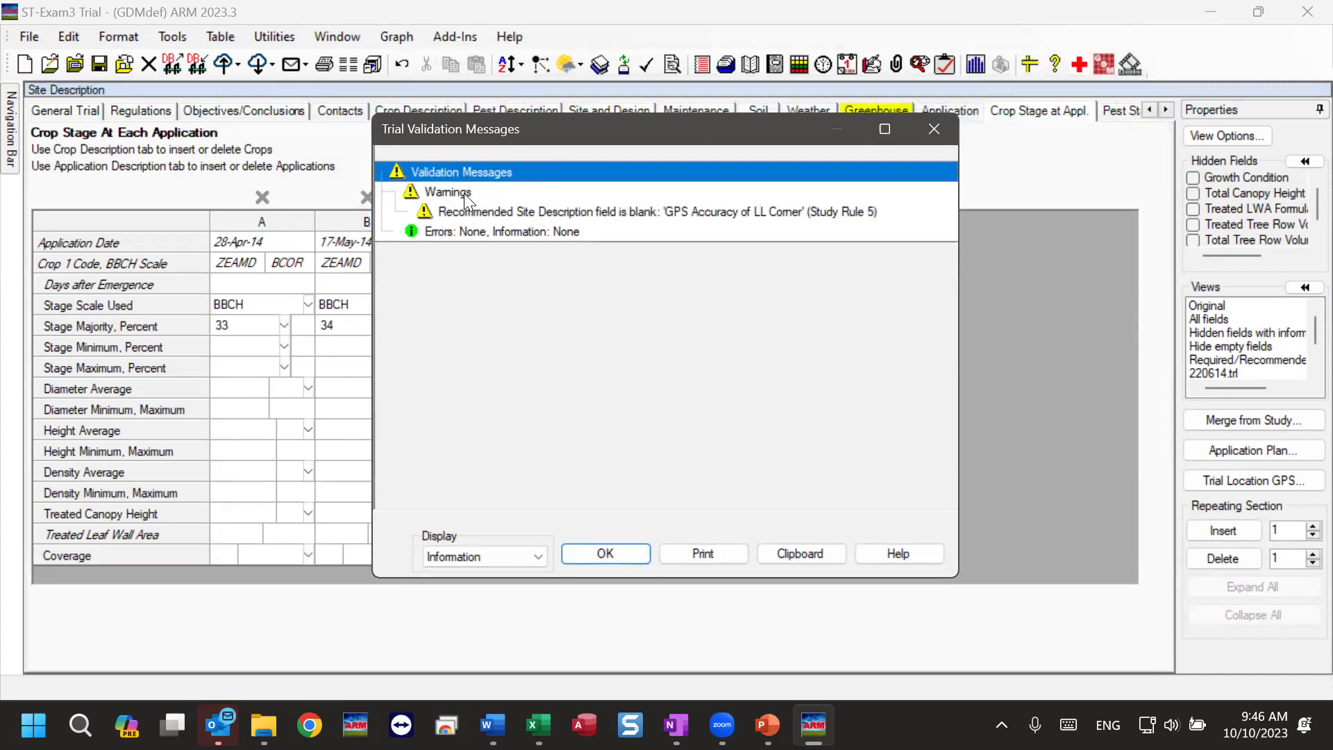
pyautogui.click(509, 214)
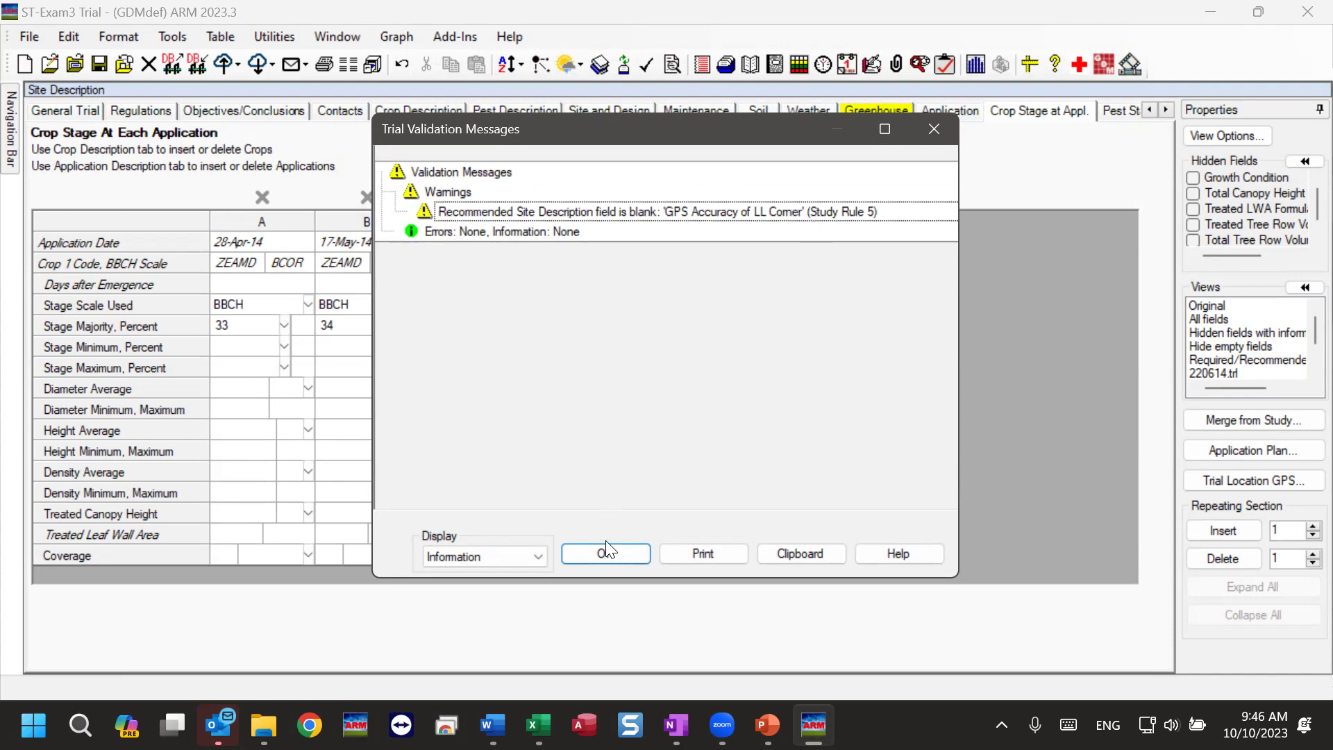
pyautogui.click(622, 553)
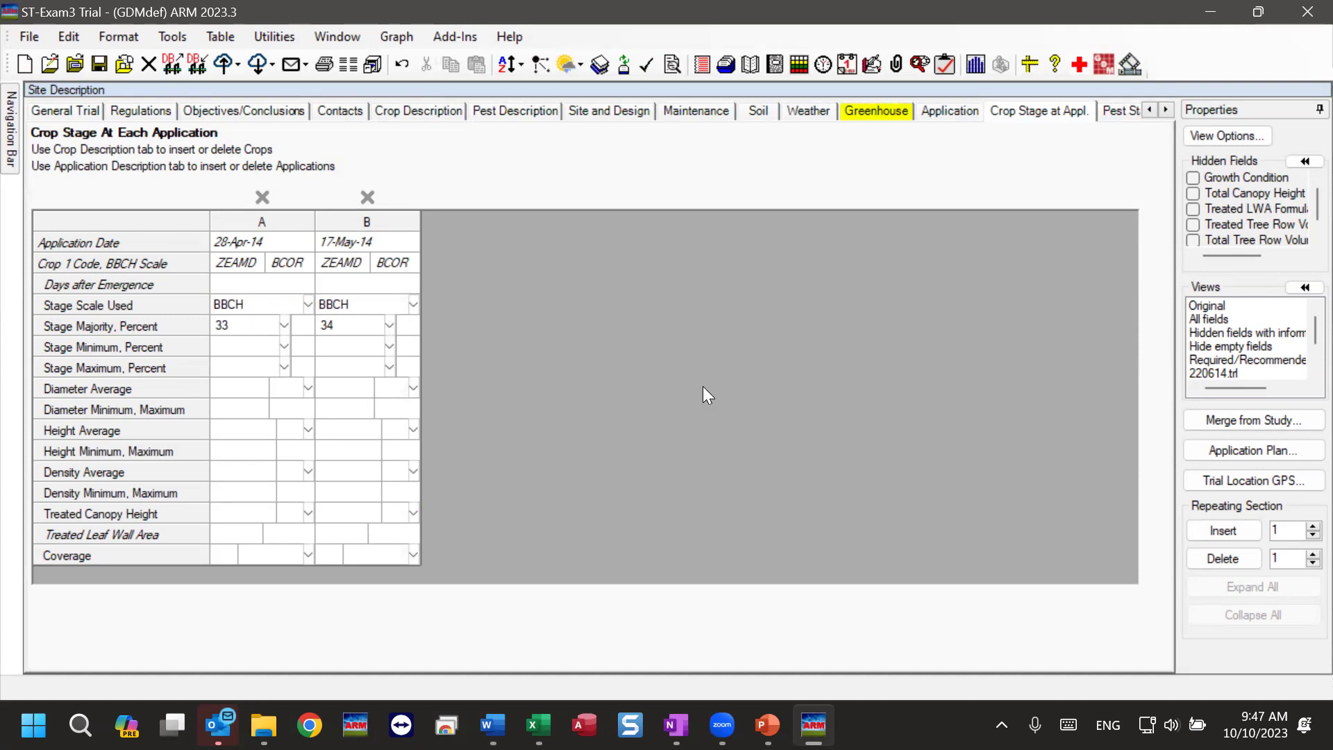
# Display the Assessment Data editor and clear the sort fields in its view options
pyautogui.moveTo(14, 158)
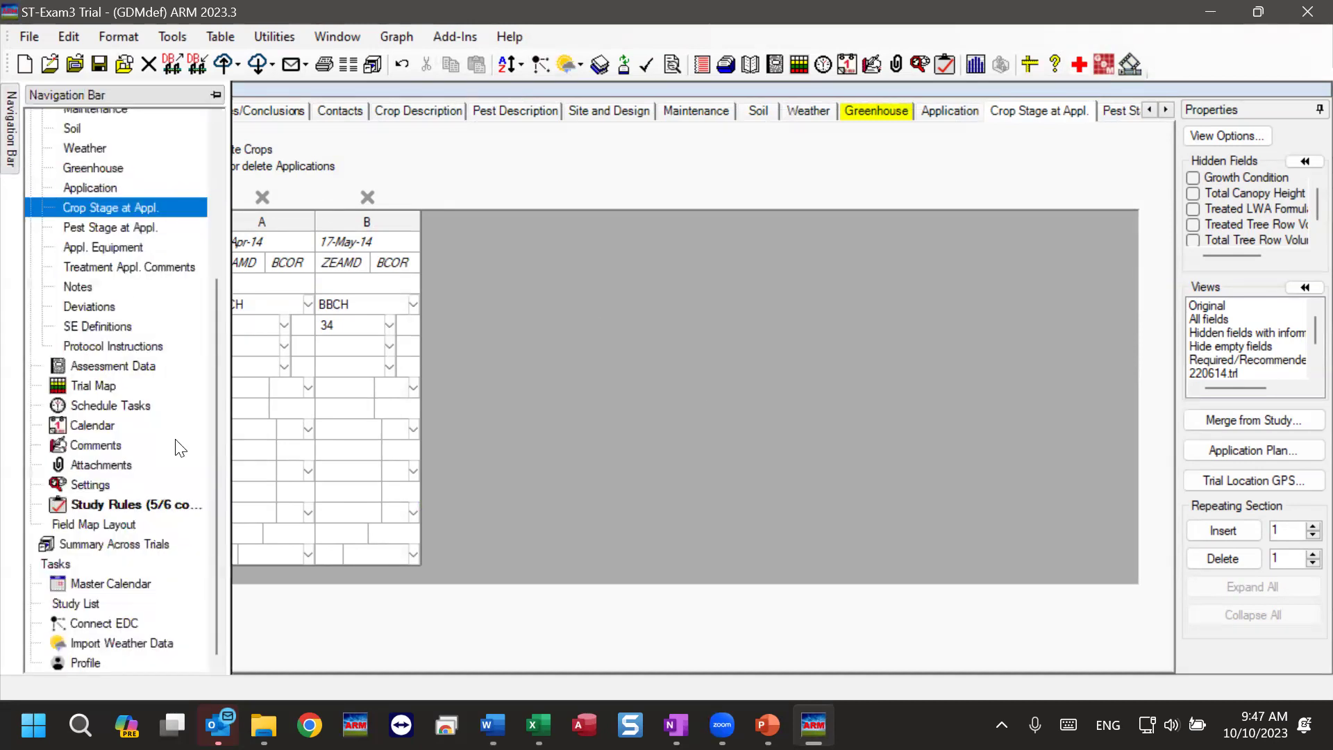
pyautogui.click(89, 373)
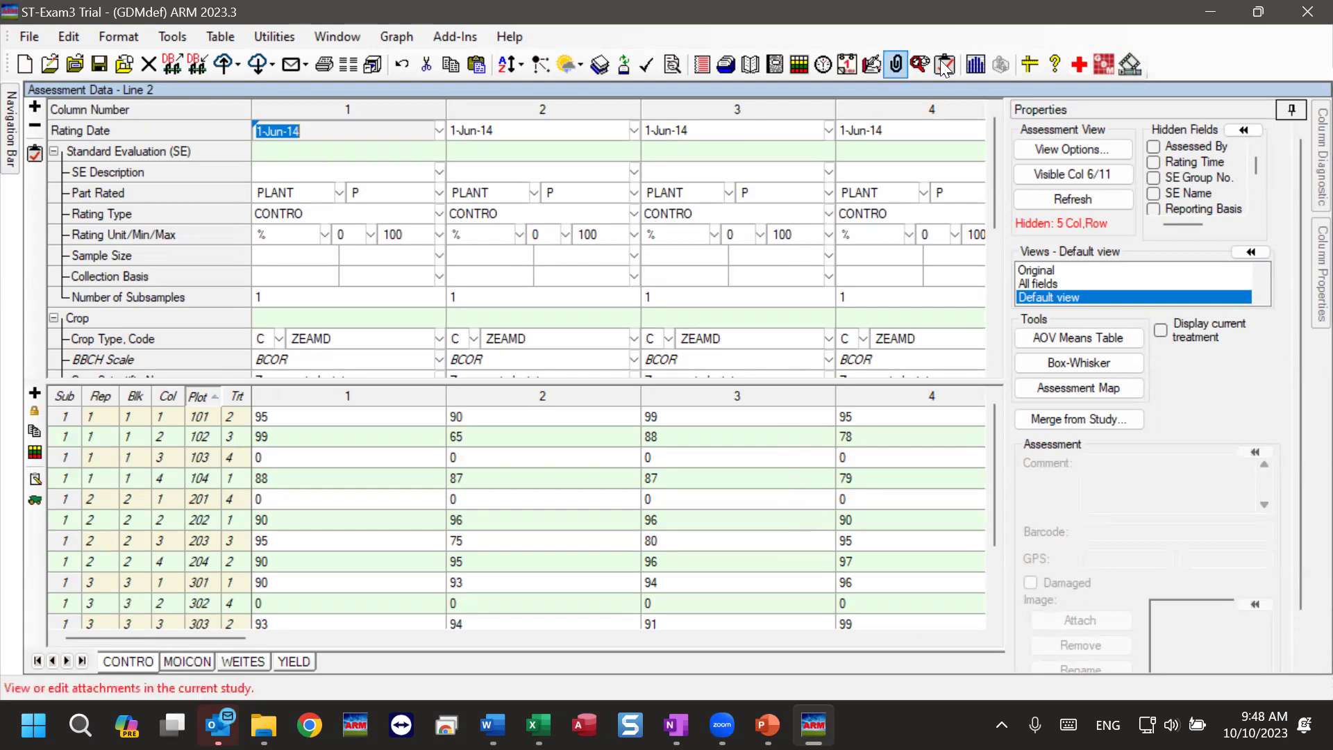
pyautogui.click(1091, 150)
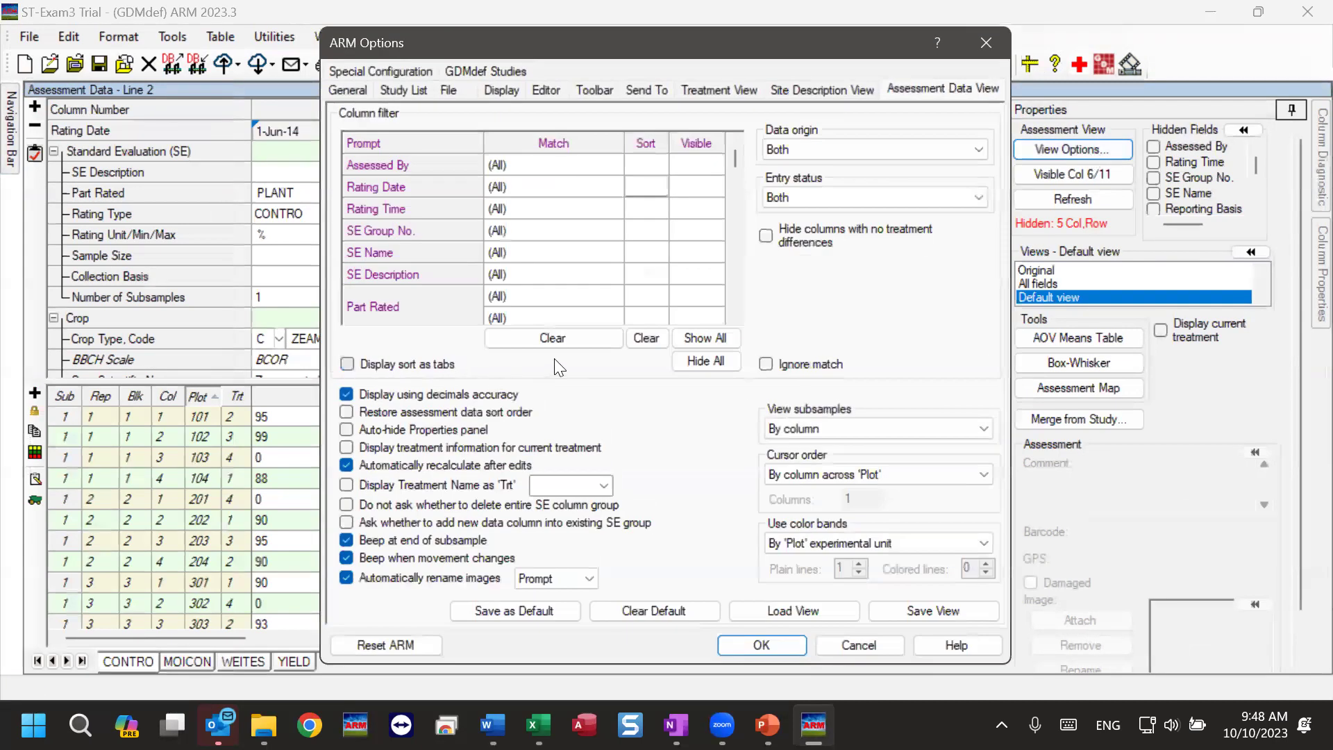
pyautogui.click(638, 340)
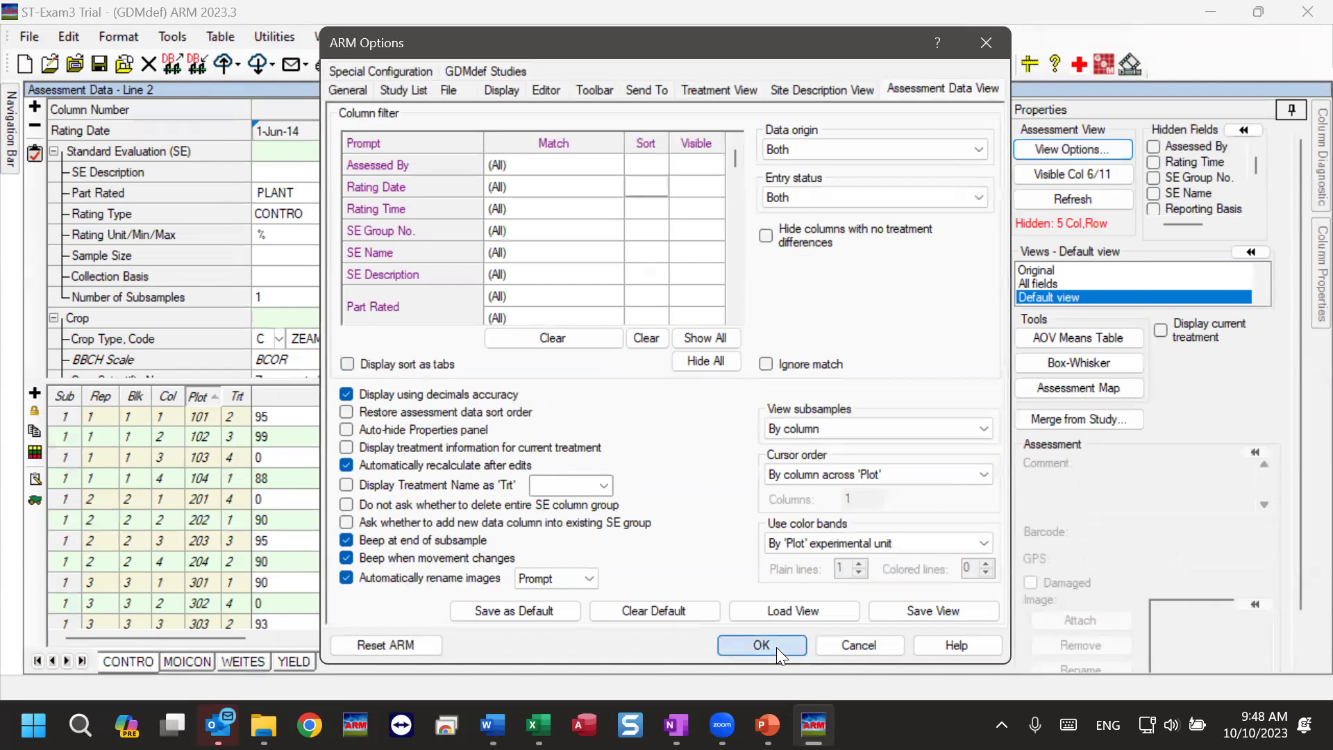
pyautogui.click(776, 647)
pyautogui.click(320, 497)
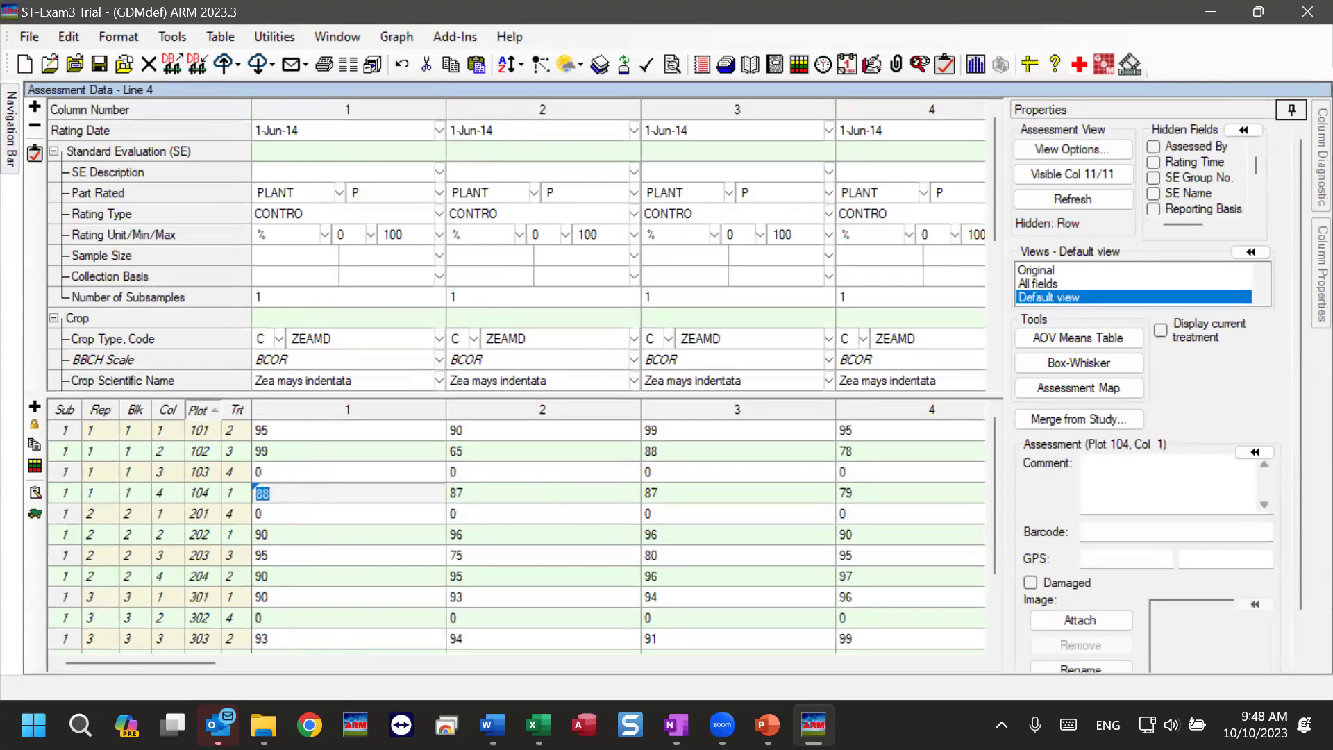
# Auto-hide the Properties panel and look through the assessment columns from column 1 to column 11
pyautogui.click(1292, 111)
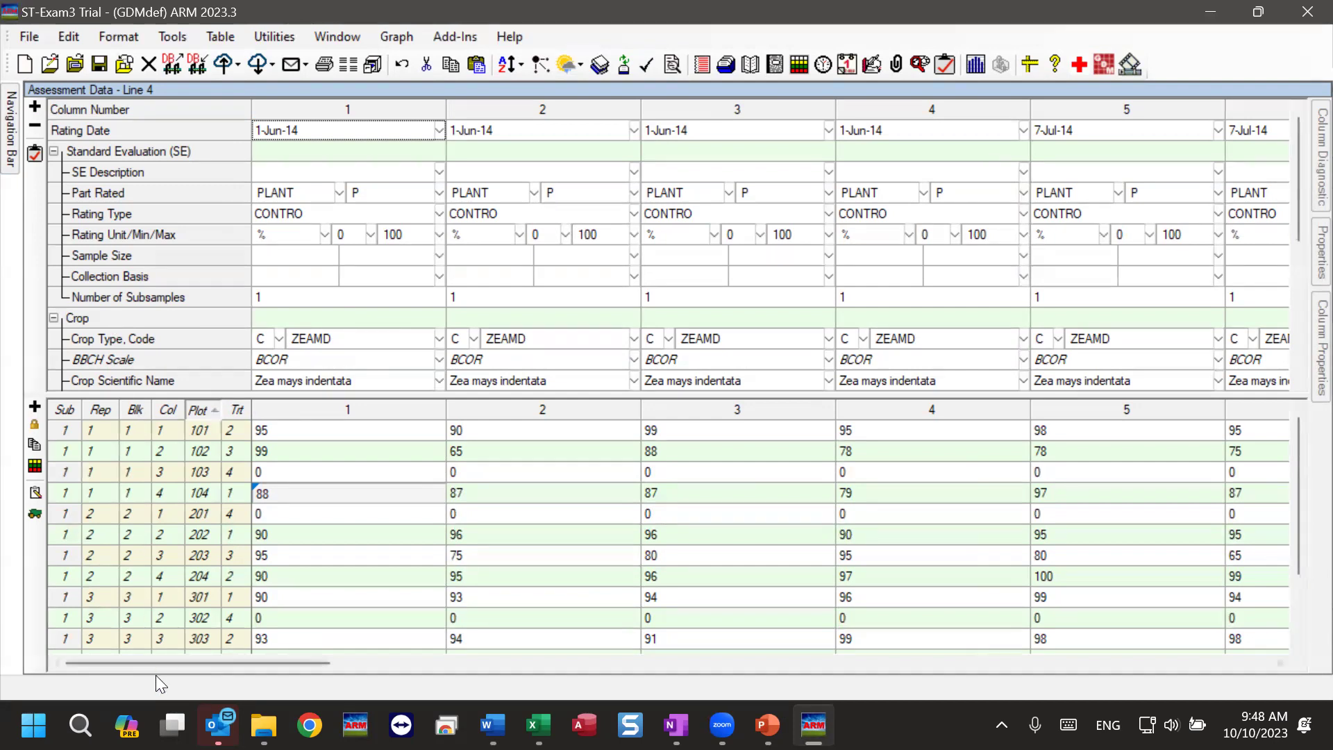
pyautogui.moveTo(162, 661); pyautogui.dragTo(506, 662)
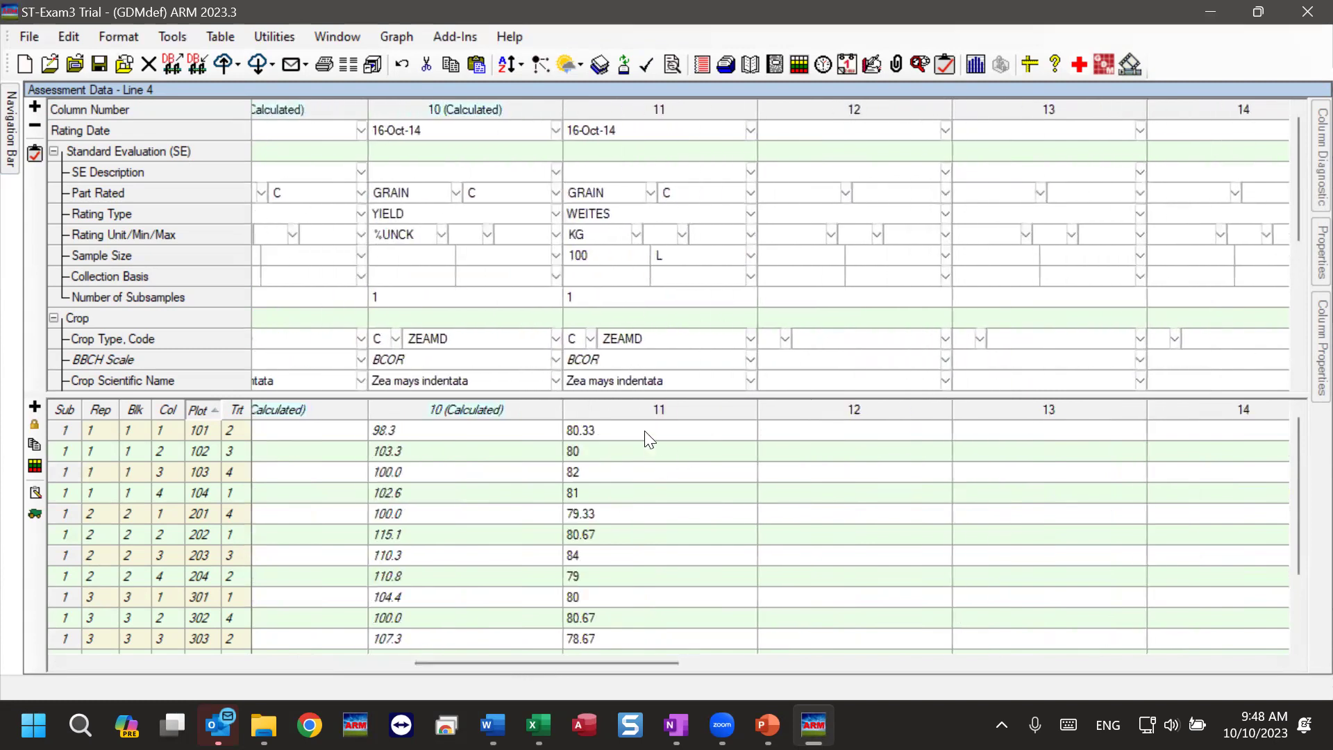
pyautogui.scroll(-5, 654, 261)
pyautogui.scroll(5, 618, 340)
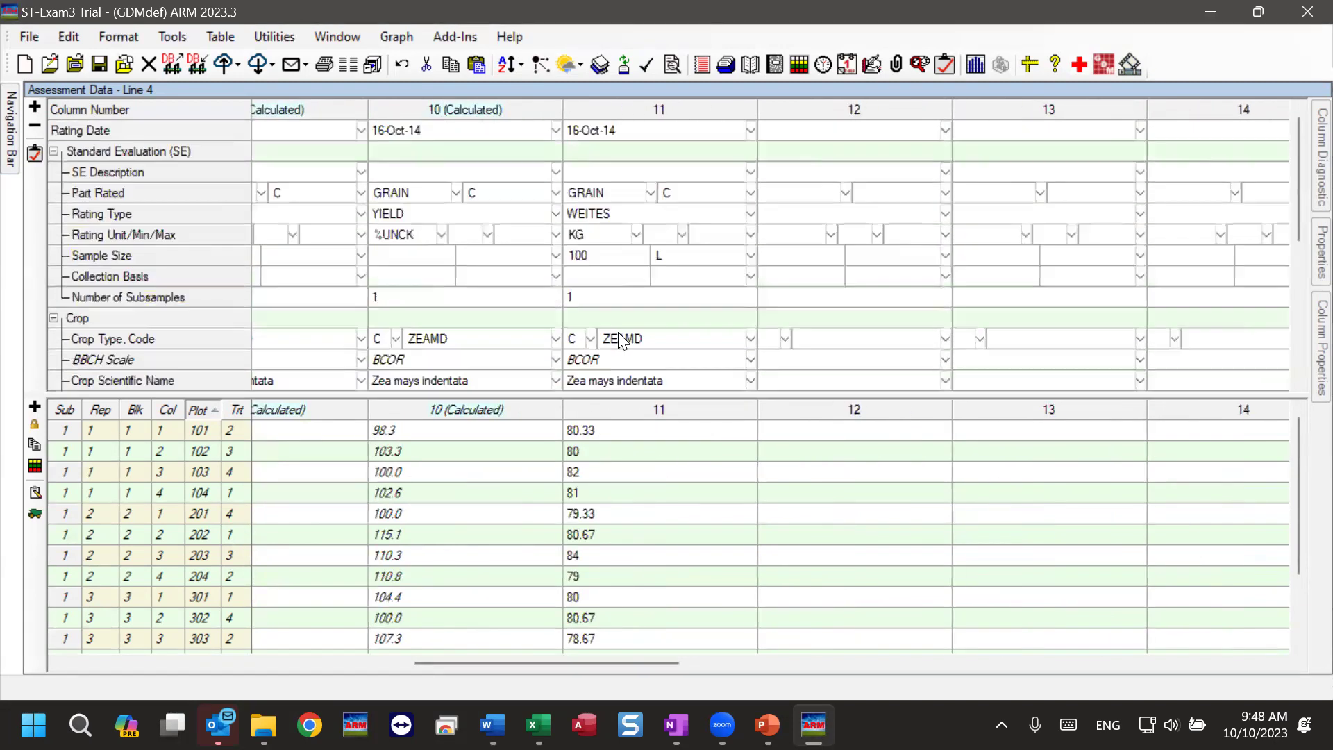
pyautogui.moveTo(647, 662); pyautogui.dragTo(255, 668)
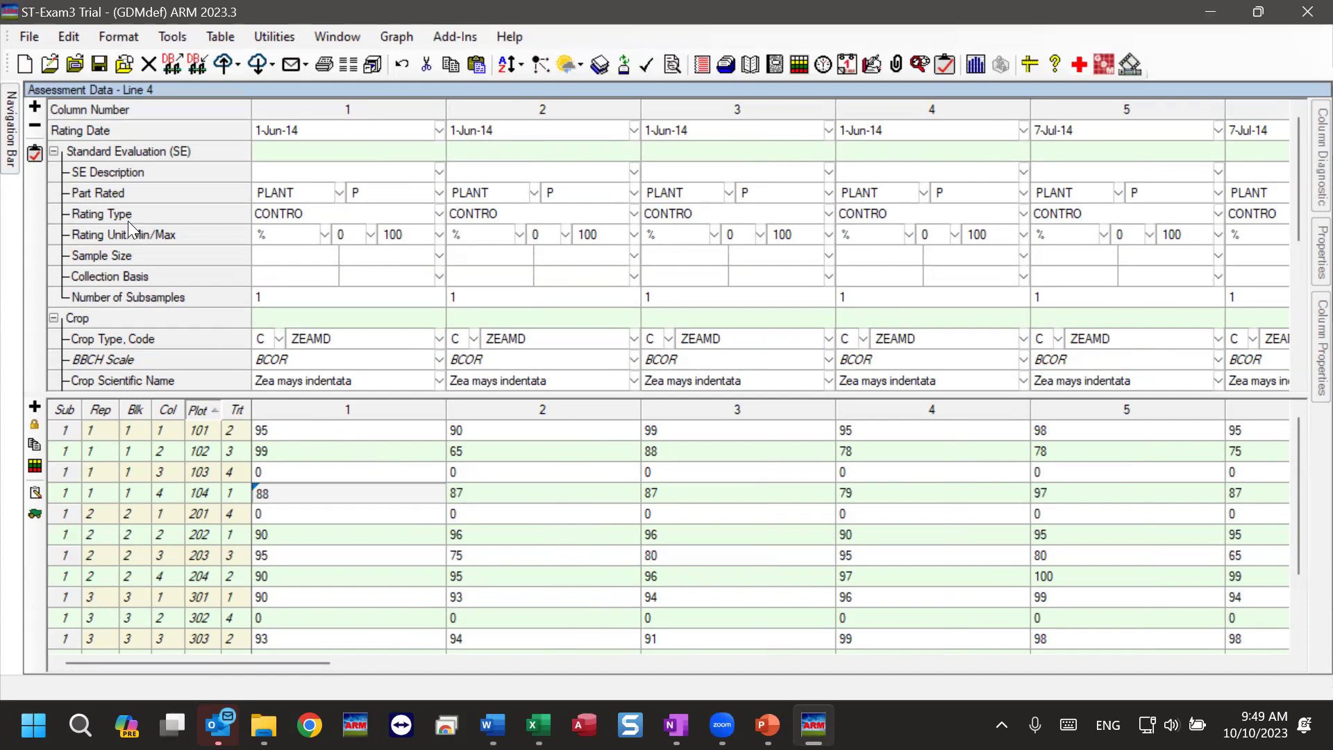
# Collapse the Crop and Pest sections of the assessment headers and bring the Timing and Miscellaneous rows into view
pyautogui.click(54, 317)
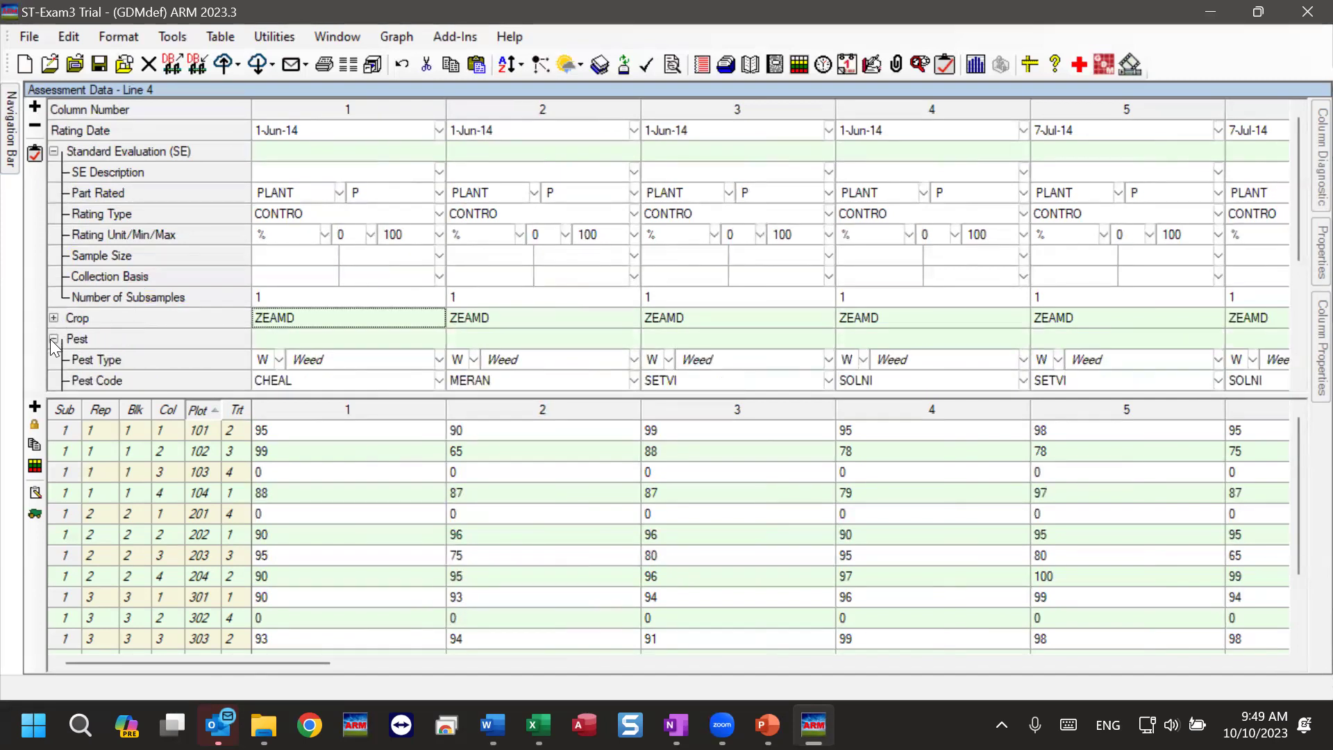
pyautogui.click(54, 338)
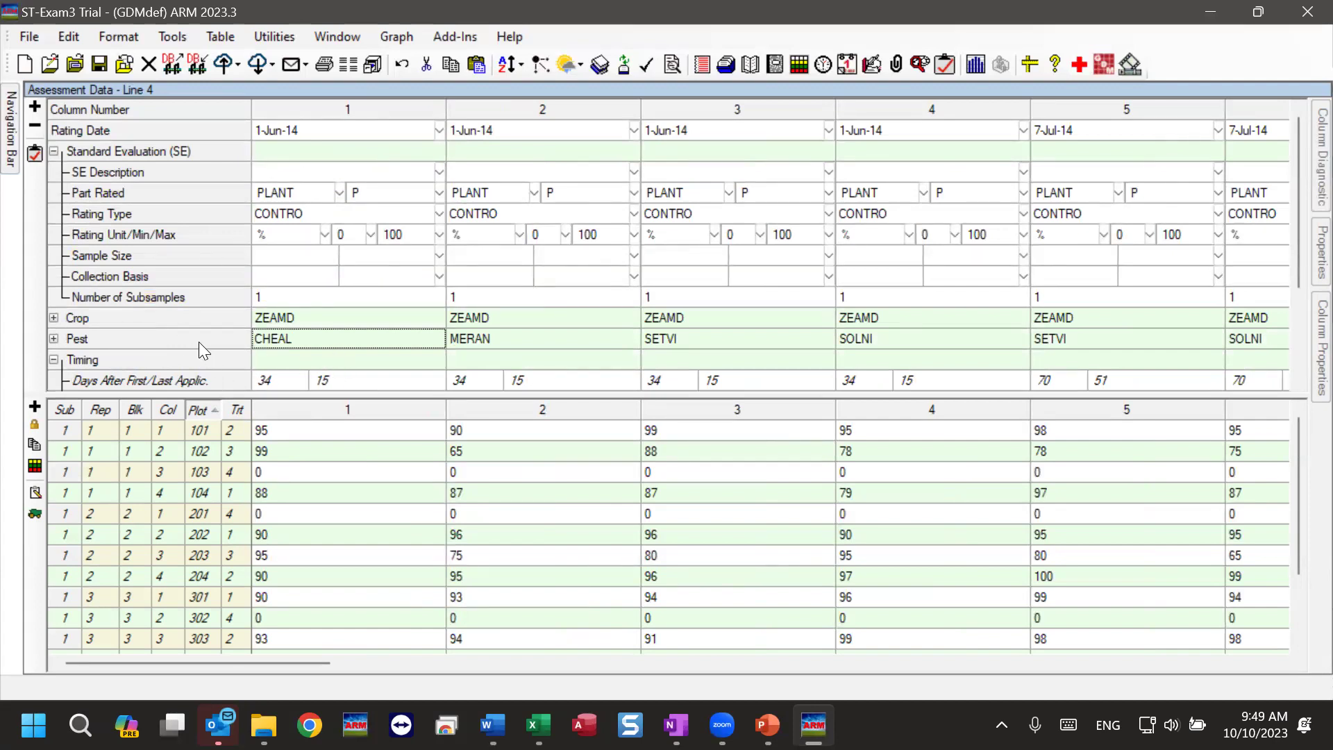
pyautogui.click(144, 375)
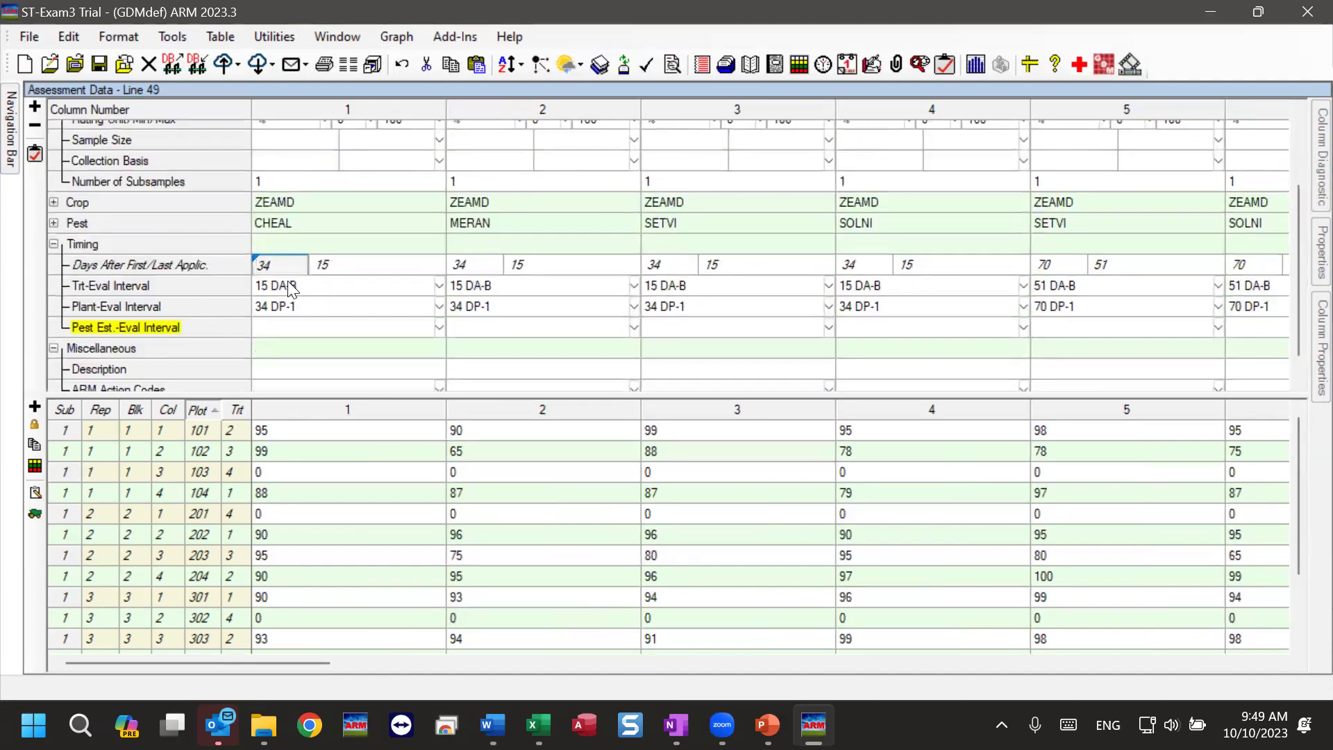
pyautogui.scroll(-1, 288, 280)
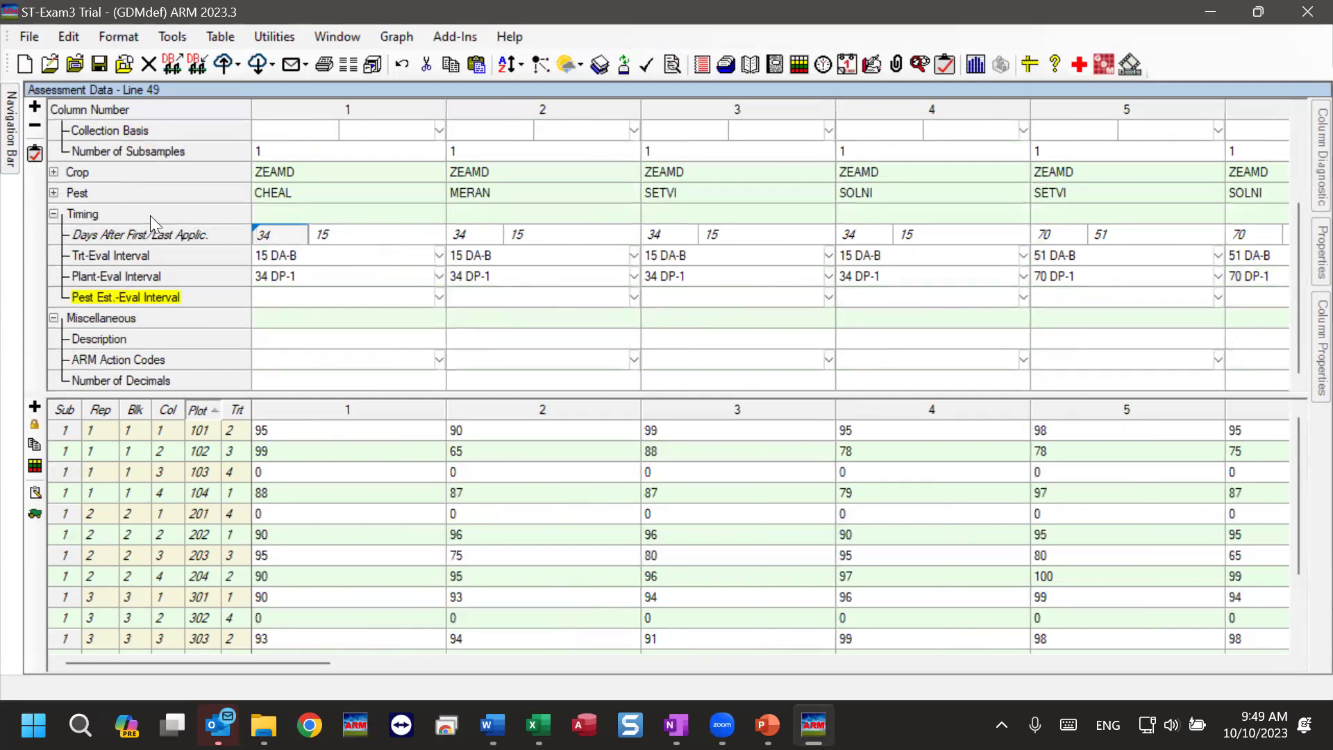
# Collapse the Timing and Miscellaneous sections of the assessment headers, briefly expanding the Pest section to check its fields
pyautogui.doubleClick(343, 213)
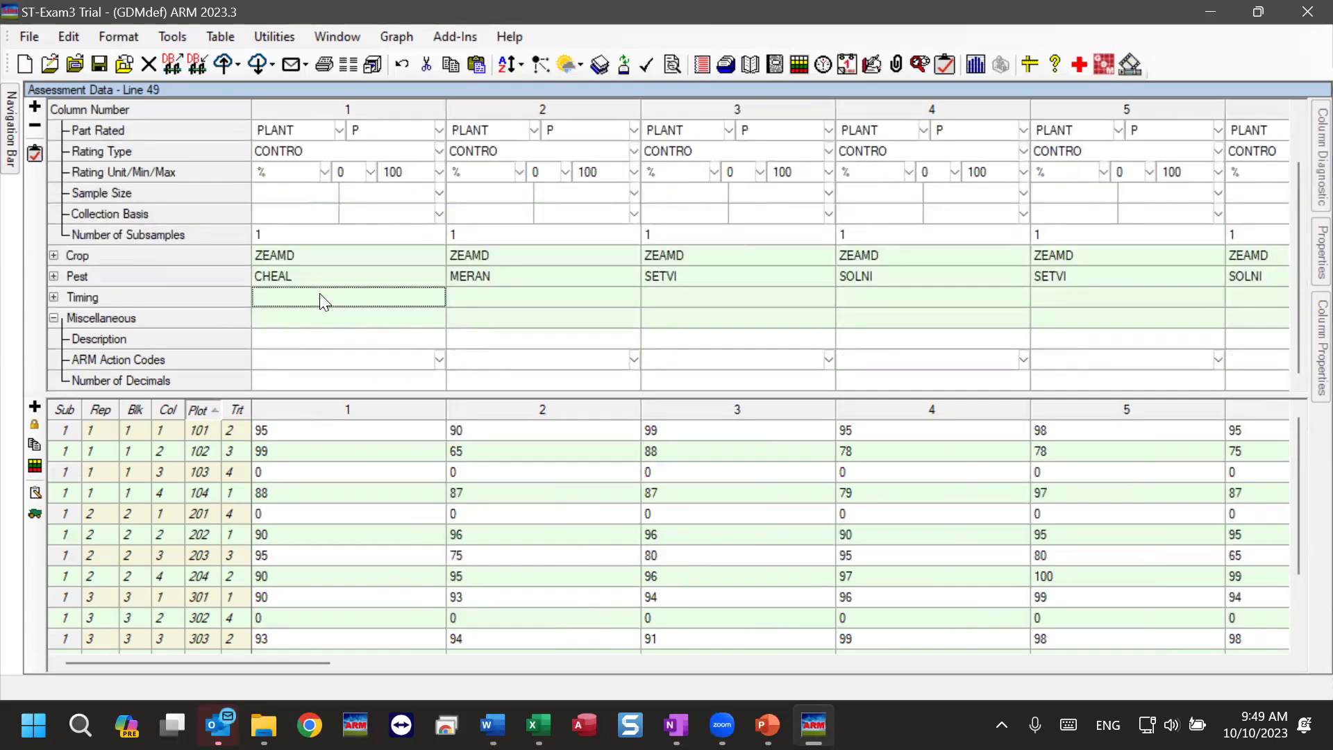
pyautogui.doubleClick(285, 276)
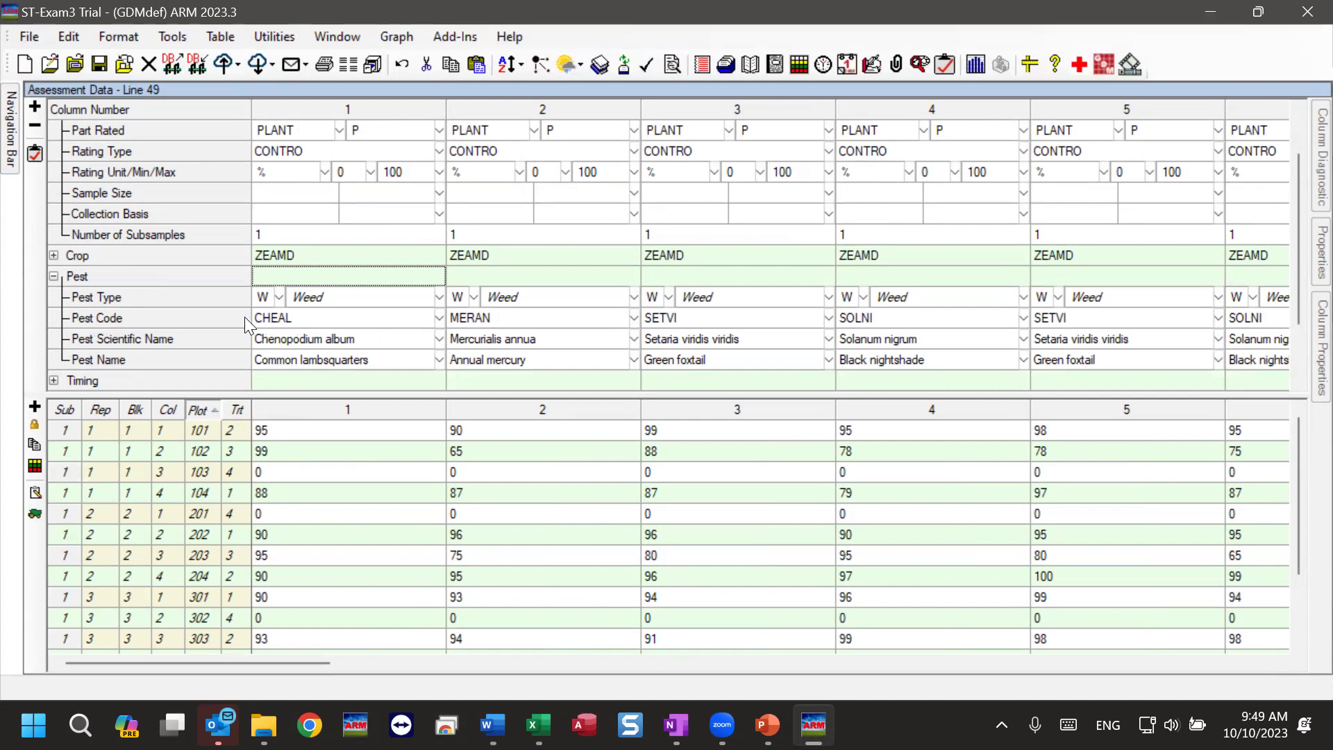
pyautogui.doubleClick(314, 276)
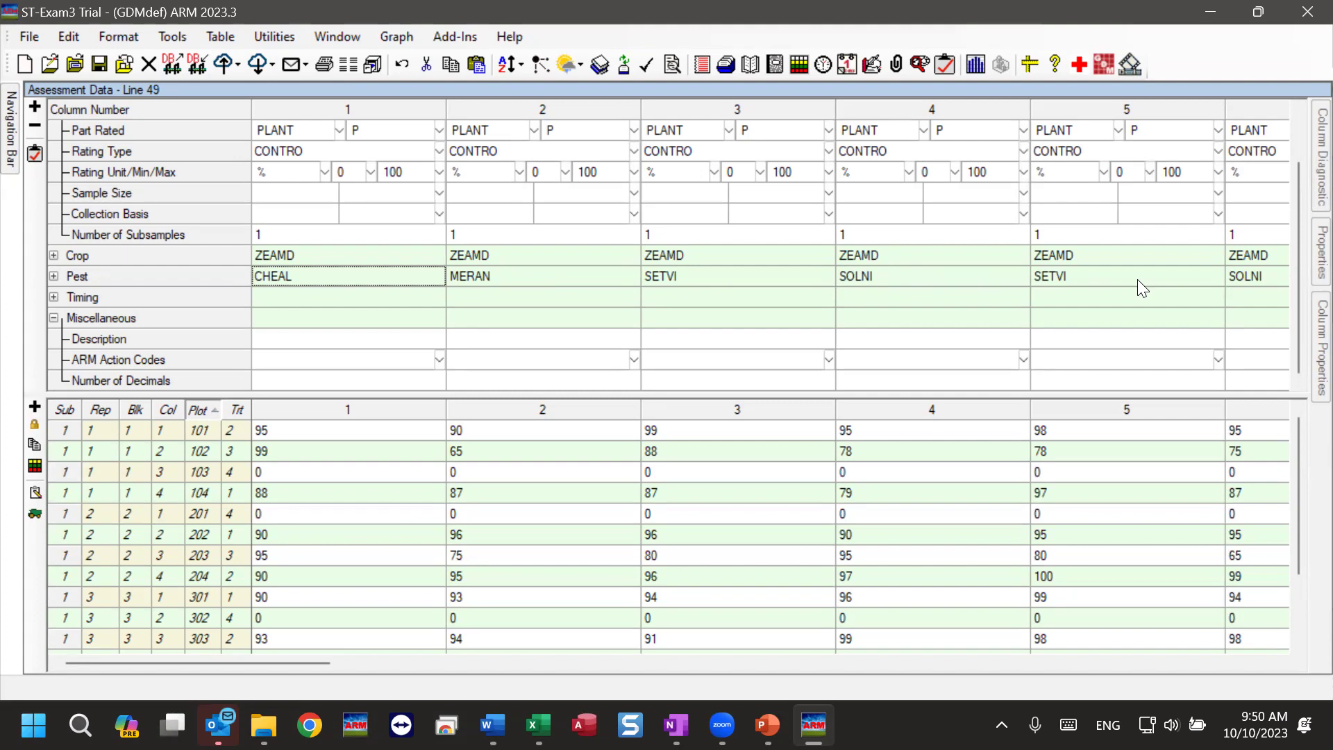
pyautogui.click(308, 300)
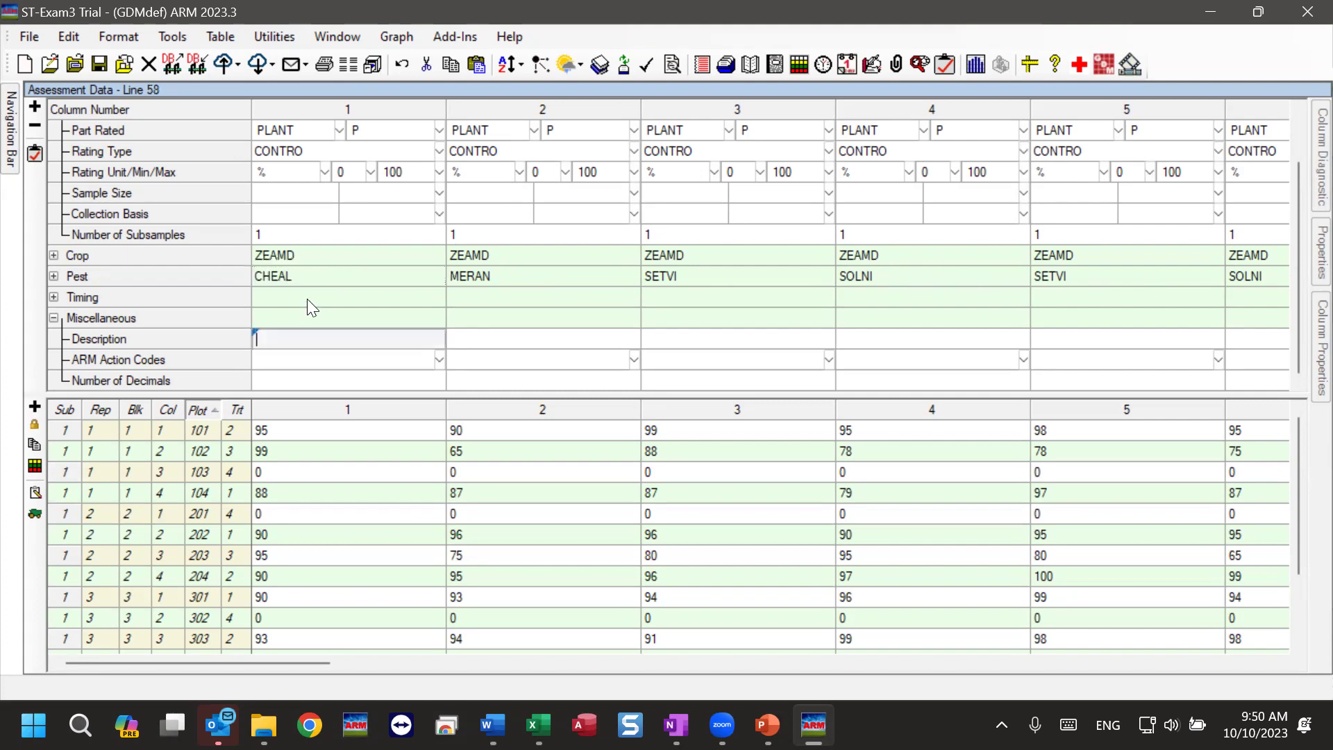
pyautogui.doubleClick(169, 316)
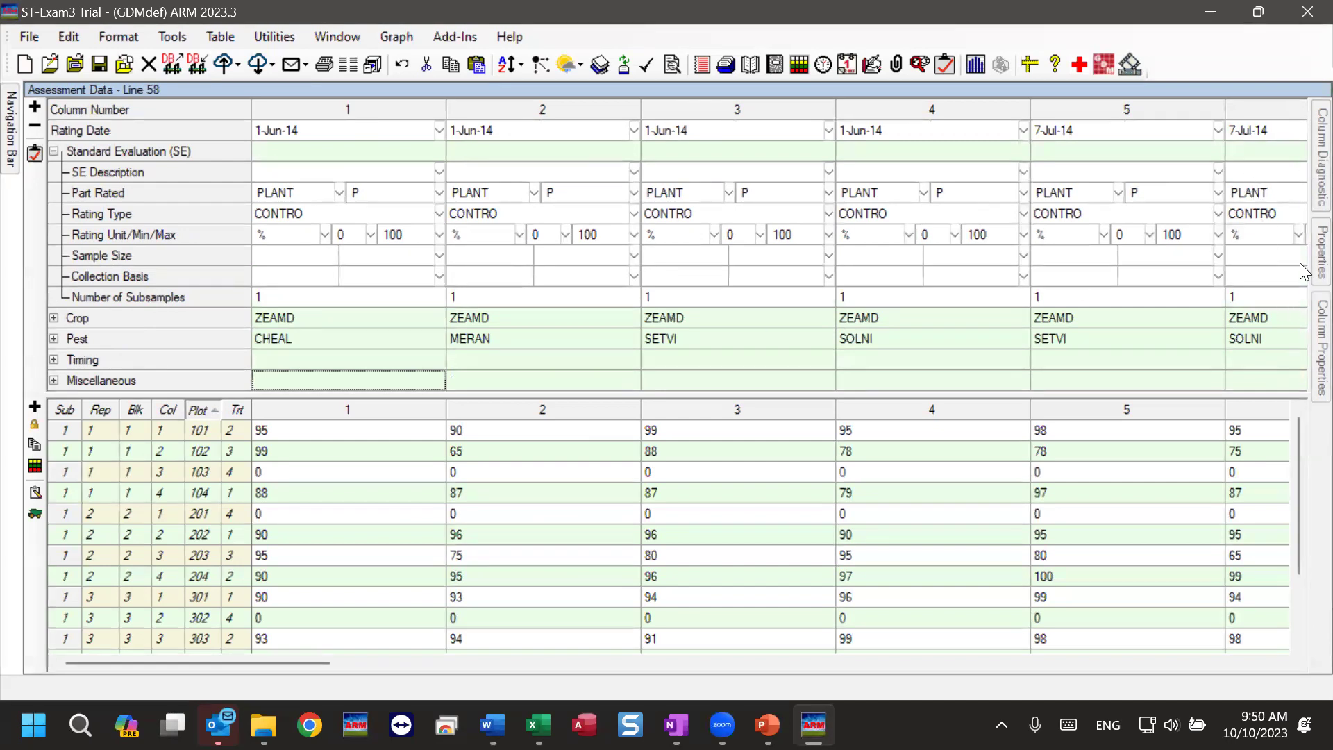
# Pin the Properties panel open and display the assessment data view options
pyautogui.moveTo(1306, 247)
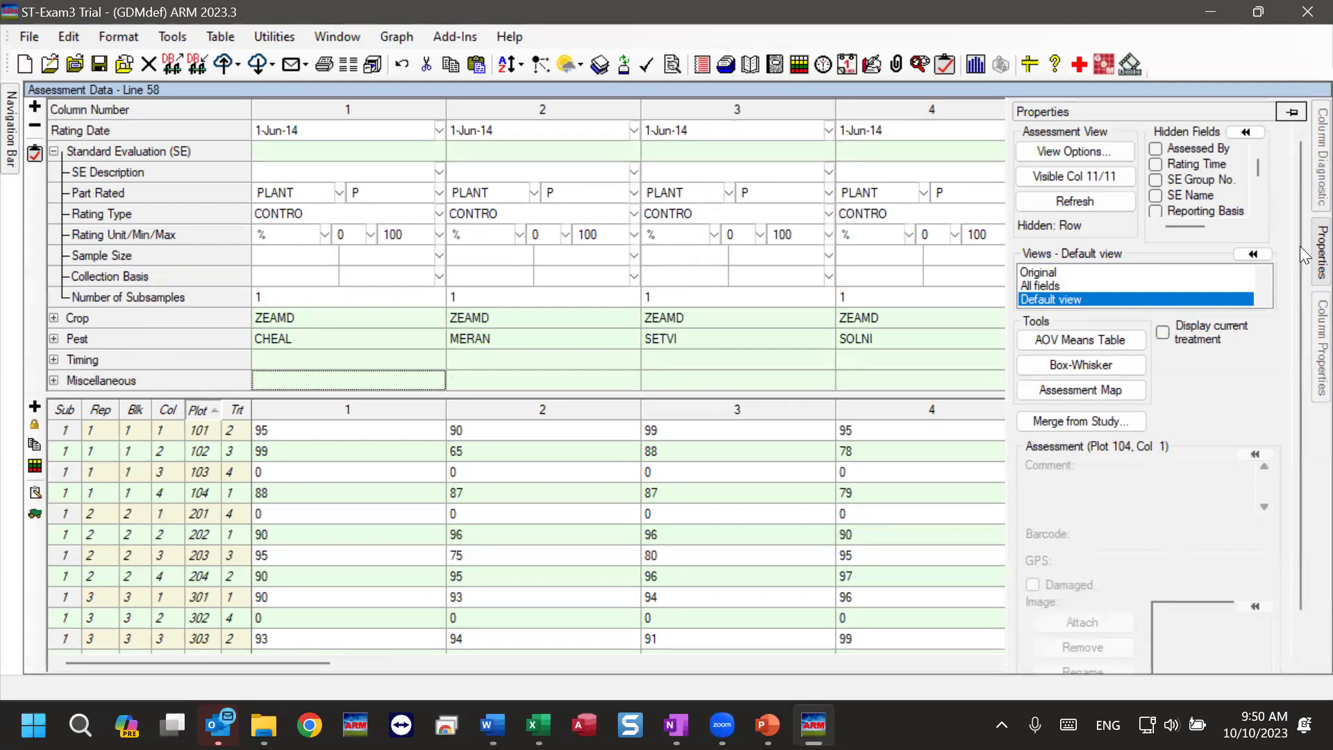
pyautogui.click(1300, 254)
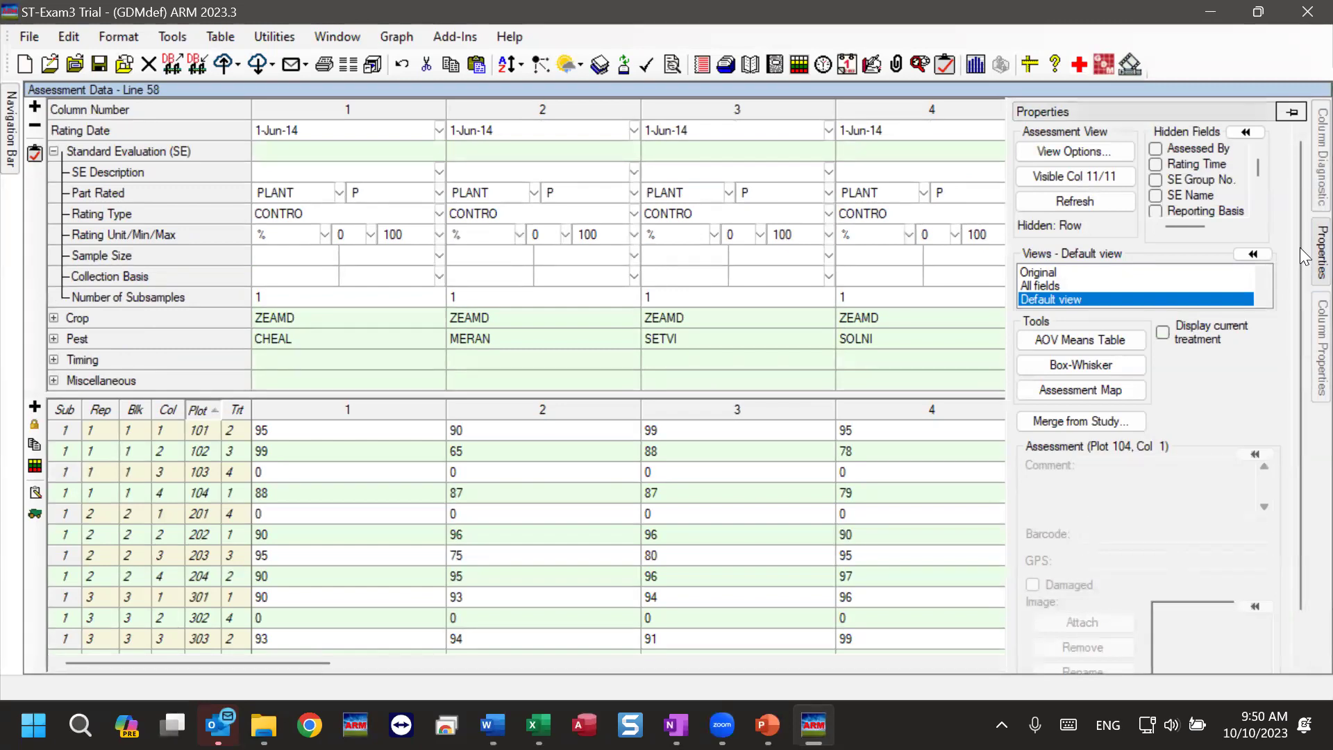
pyautogui.click(1291, 111)
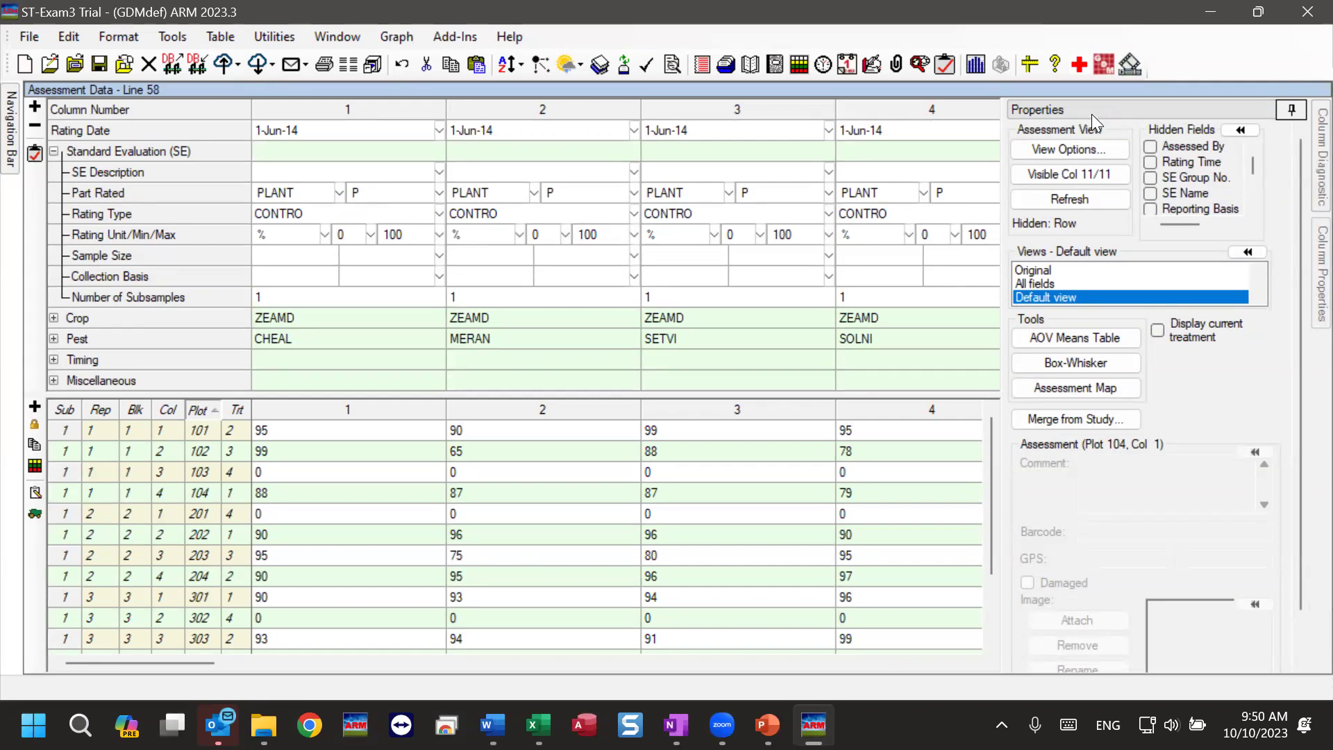
pyautogui.click(1077, 148)
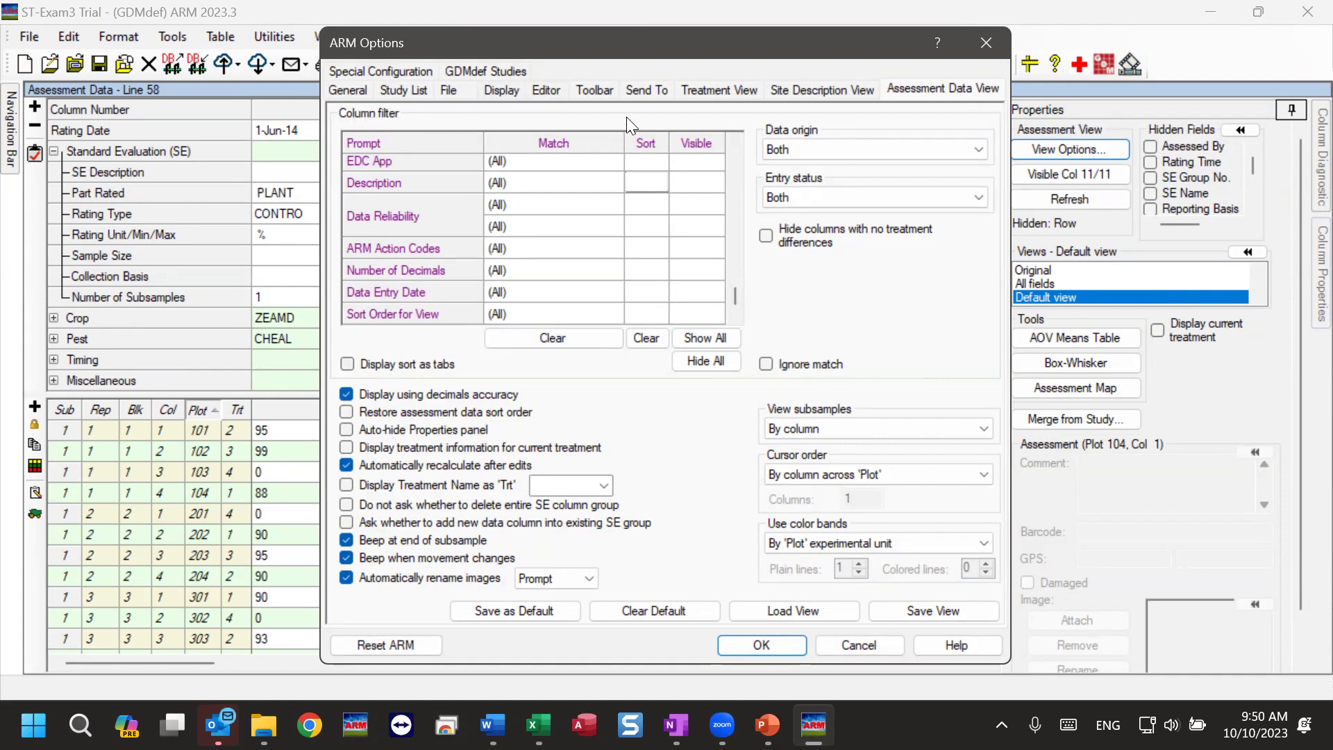
# Set Rating Type as sort field 1 in the assessment column filter
pyautogui.moveTo(737, 295); pyautogui.dragTo(738, 196)
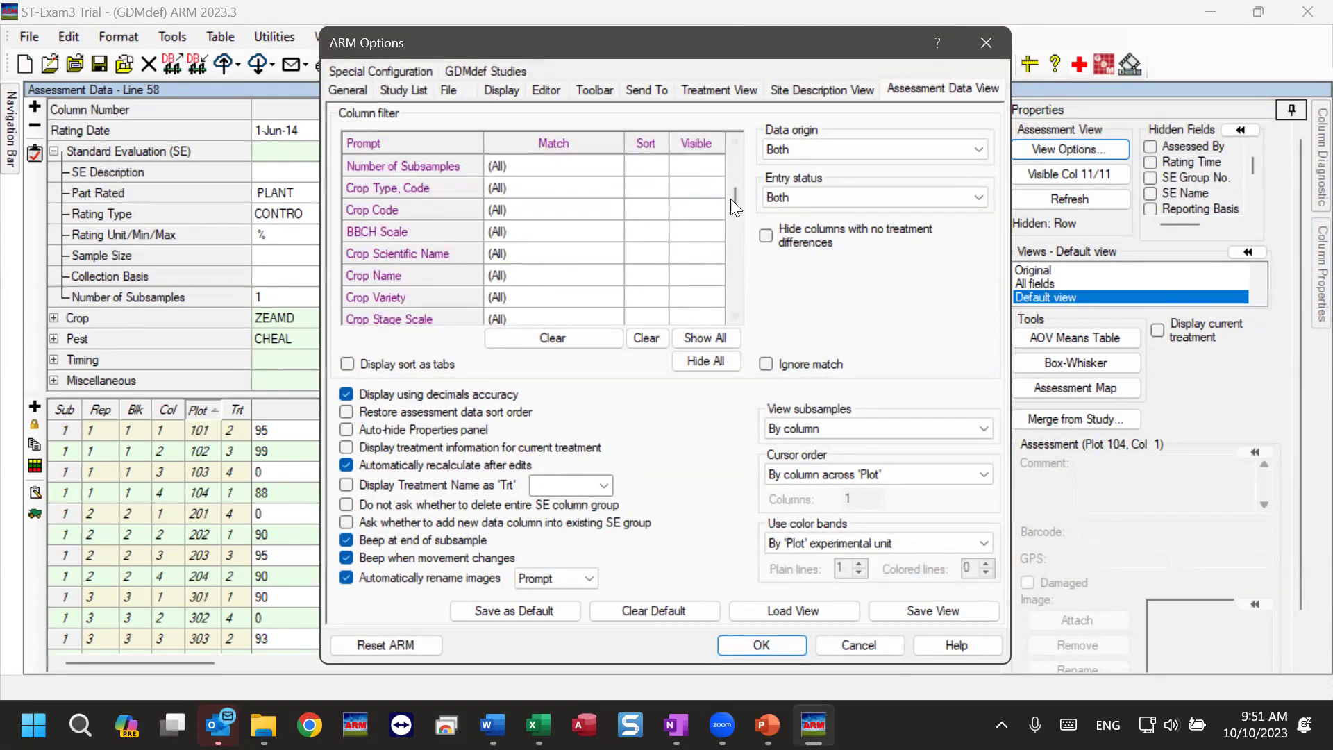
pyautogui.moveTo(734, 195); pyautogui.dragTo(735, 156)
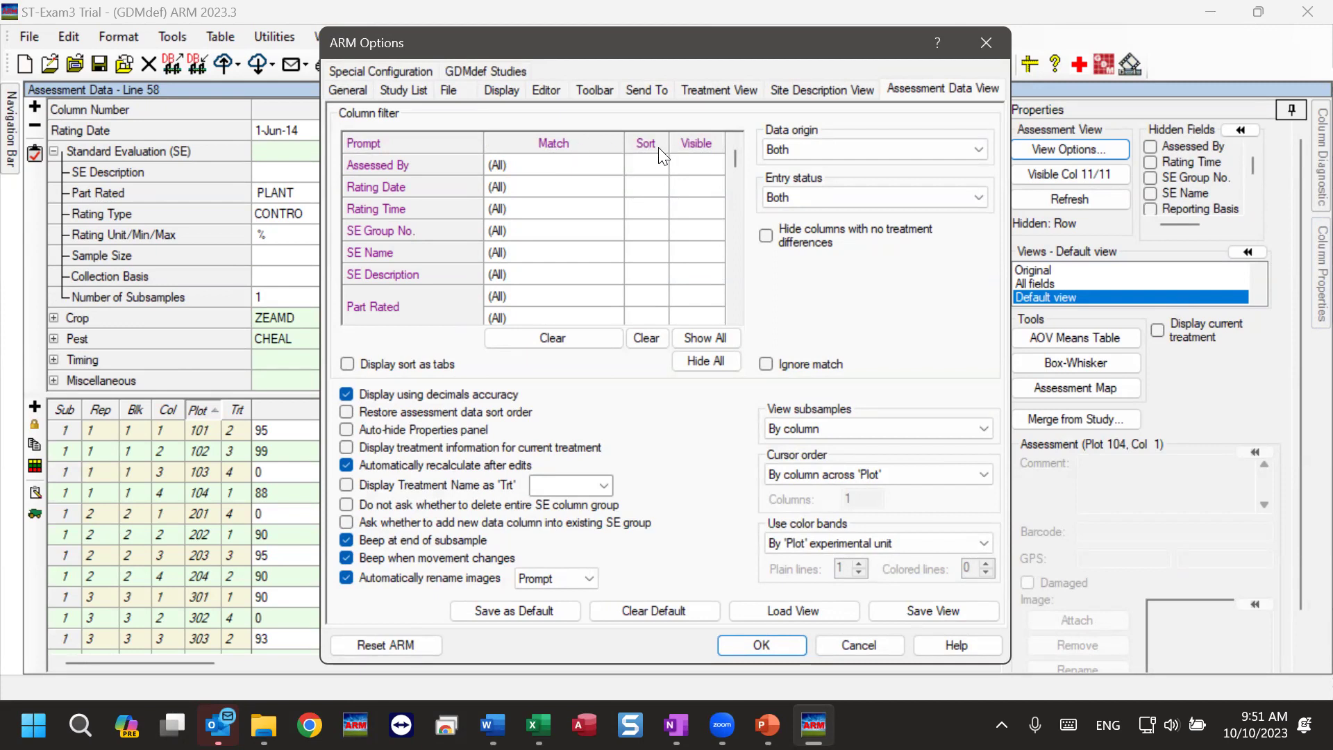
pyautogui.click(734, 317)
pyautogui.click(734, 317)
pyautogui.click(734, 318)
pyautogui.click(734, 317)
pyautogui.click(734, 317)
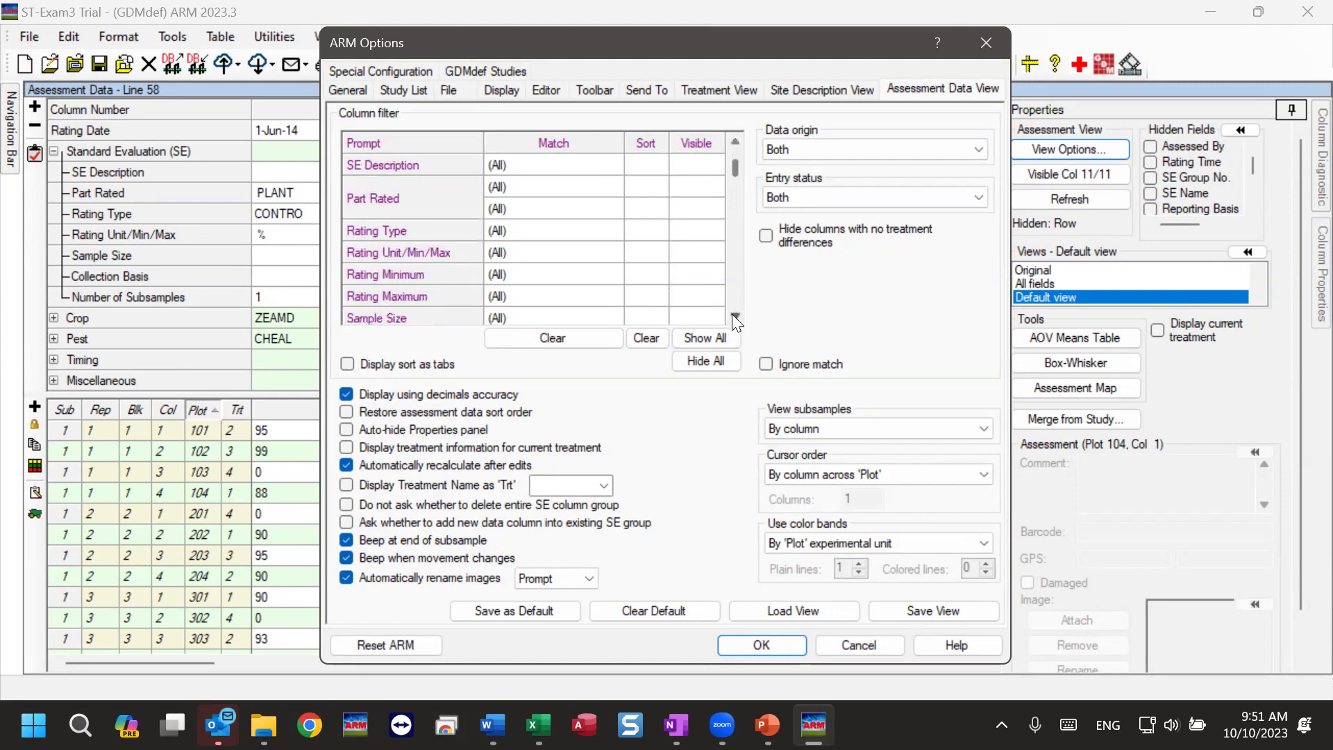
pyautogui.click(637, 232)
pyautogui.write('1')
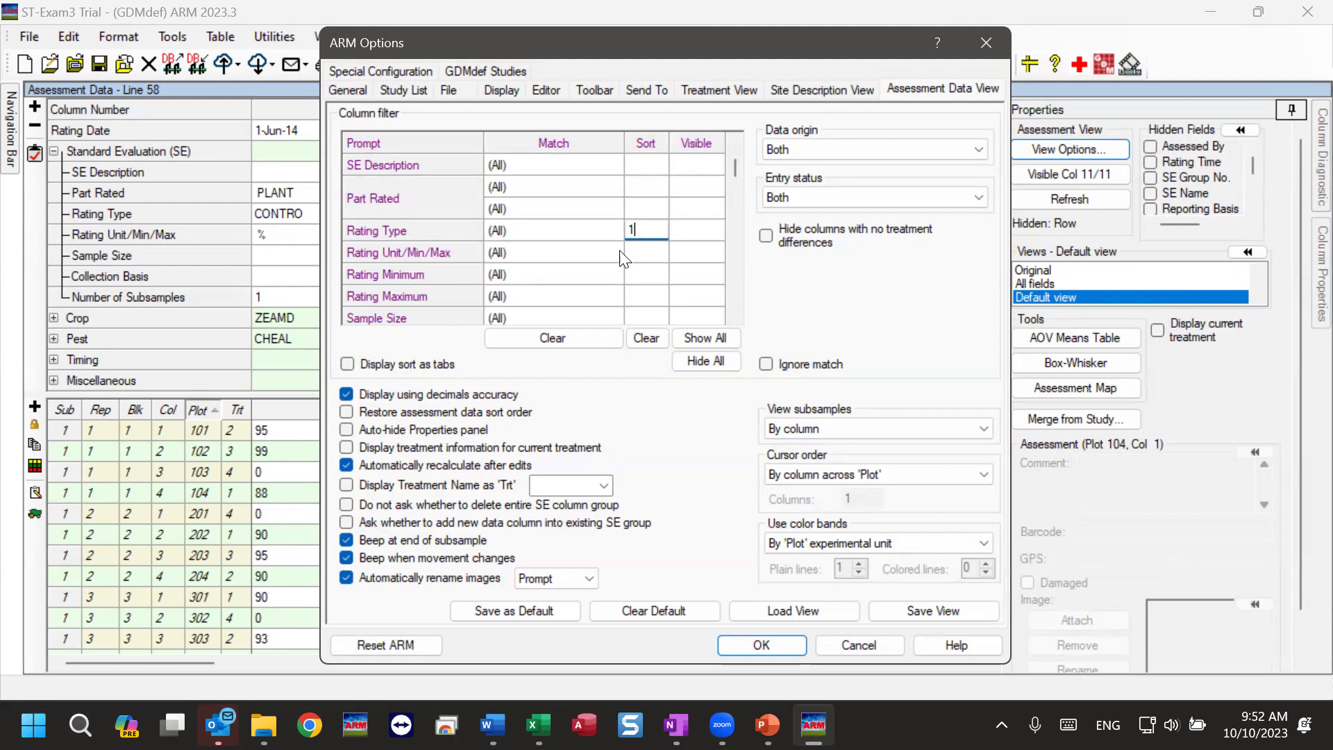
# Set Pest Code as sort field 2, enable displaying the sort as tabs, and apply the view options
pyautogui.click(653, 275)
pyautogui.scroll(-6, 653, 276)
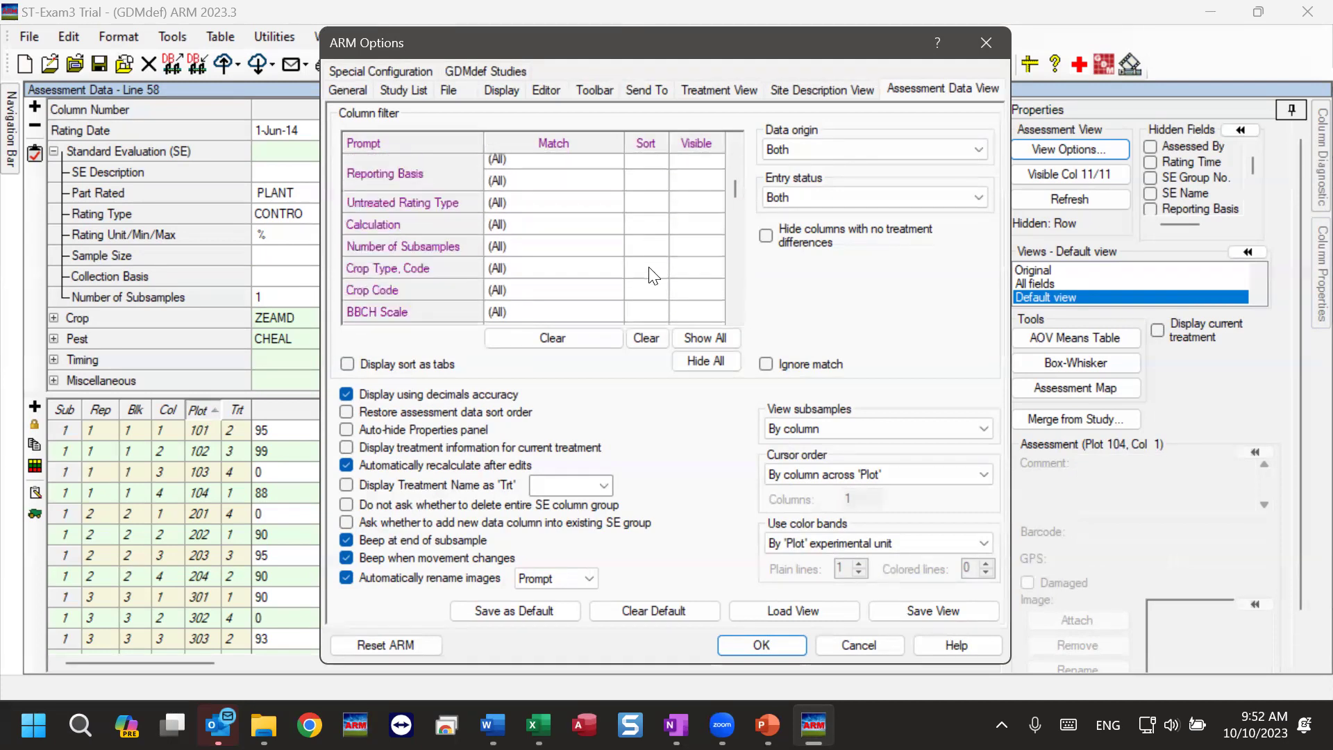
pyautogui.scroll(-6, 651, 271)
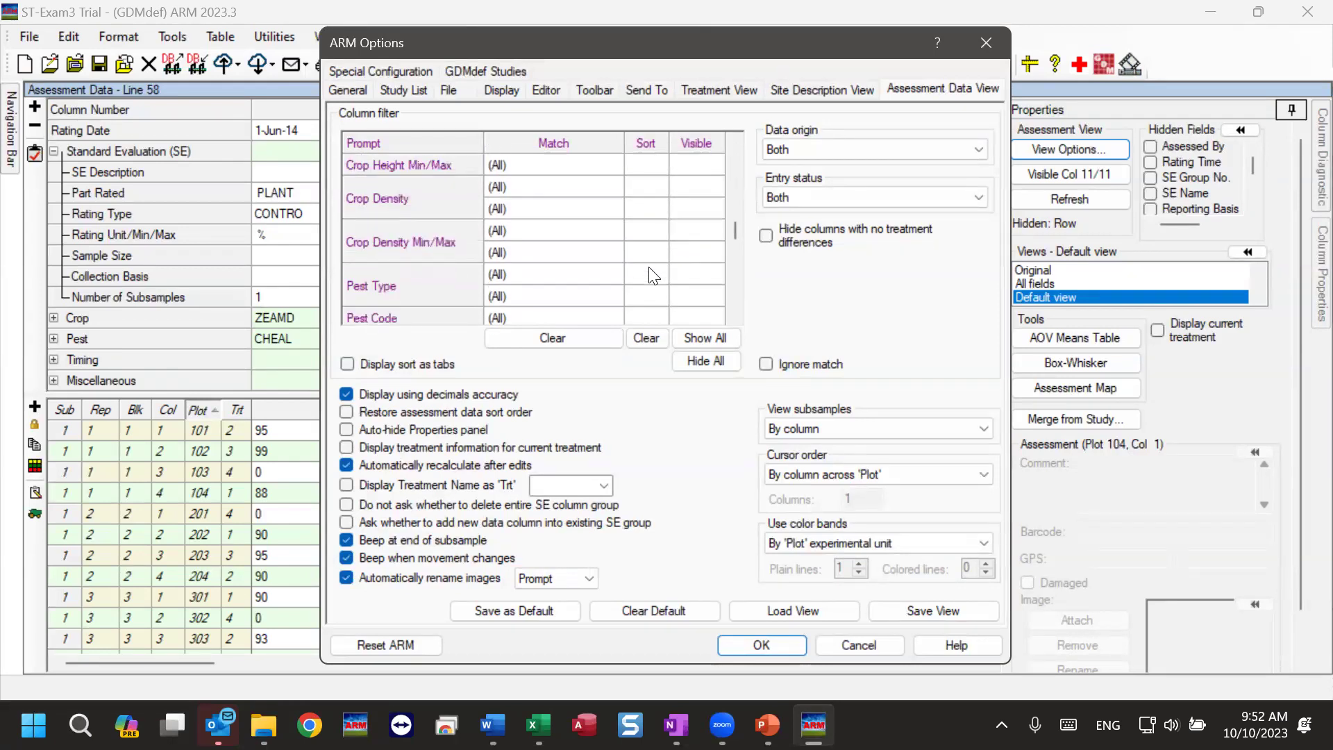
pyautogui.click(635, 203)
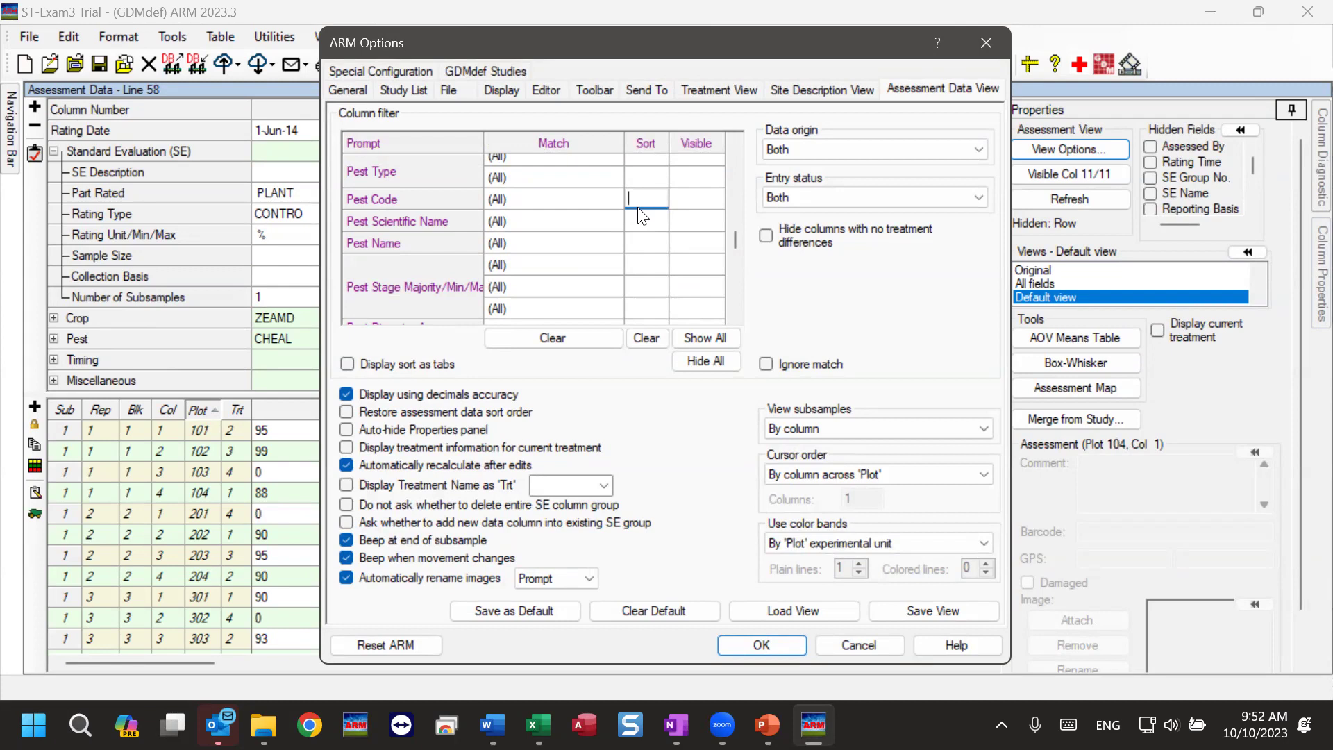
pyautogui.write('2')
pyautogui.click(347, 365)
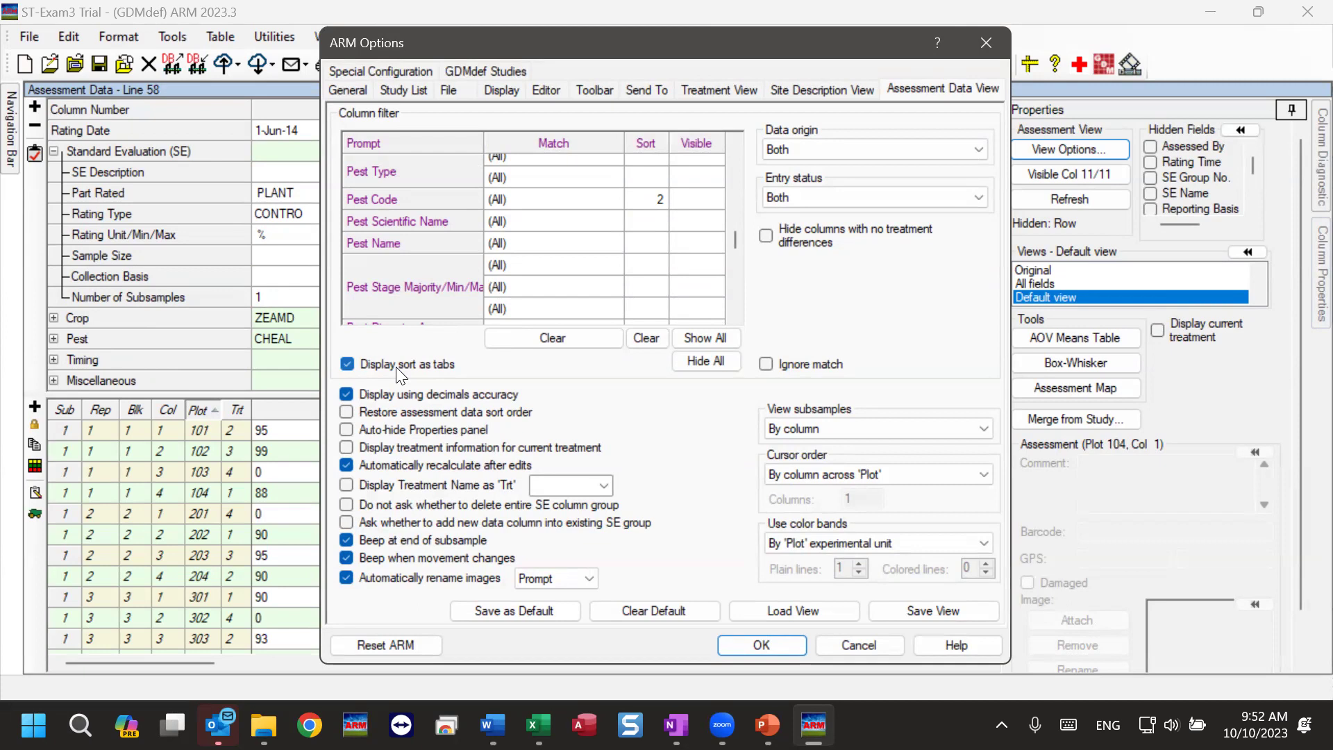
pyautogui.click(749, 644)
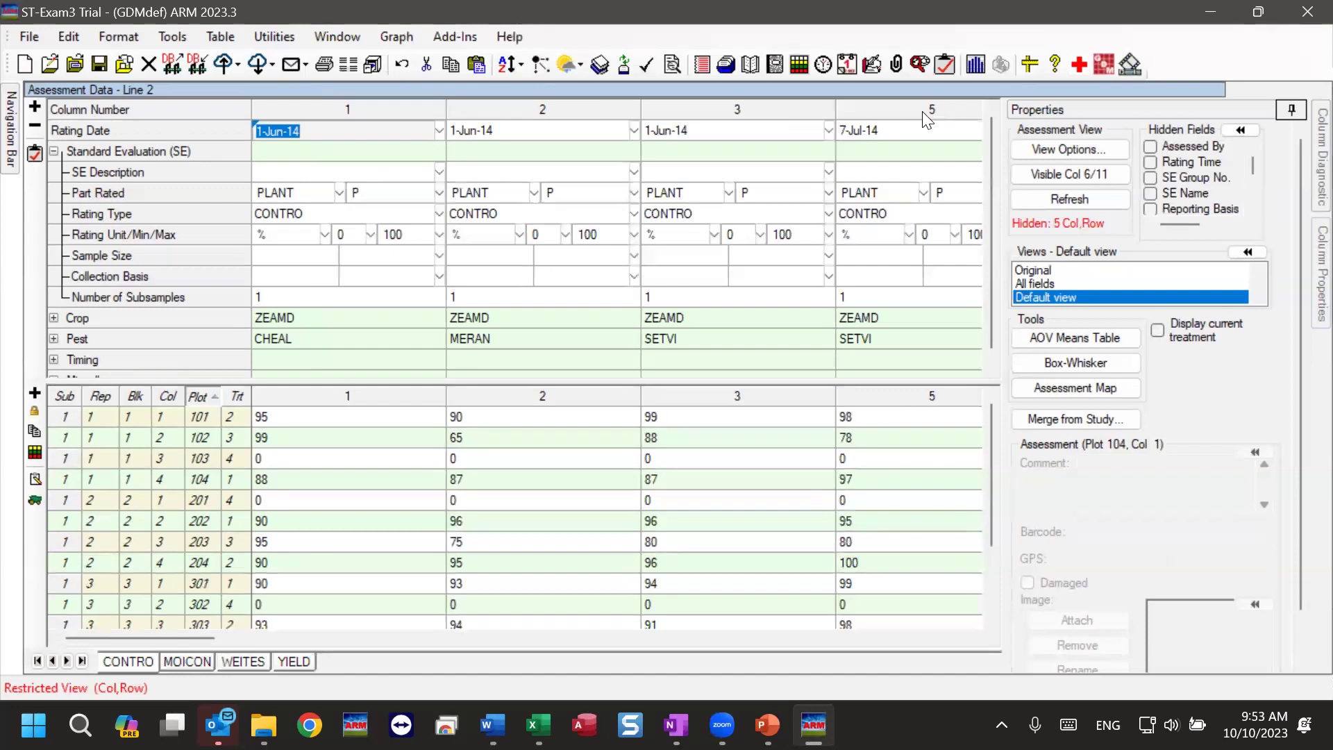
# Look through the CONTRO assessment columns, expanding the Pest section to check how the columns are ordered by pest code
pyautogui.moveTo(180, 638); pyautogui.dragTo(261, 639)
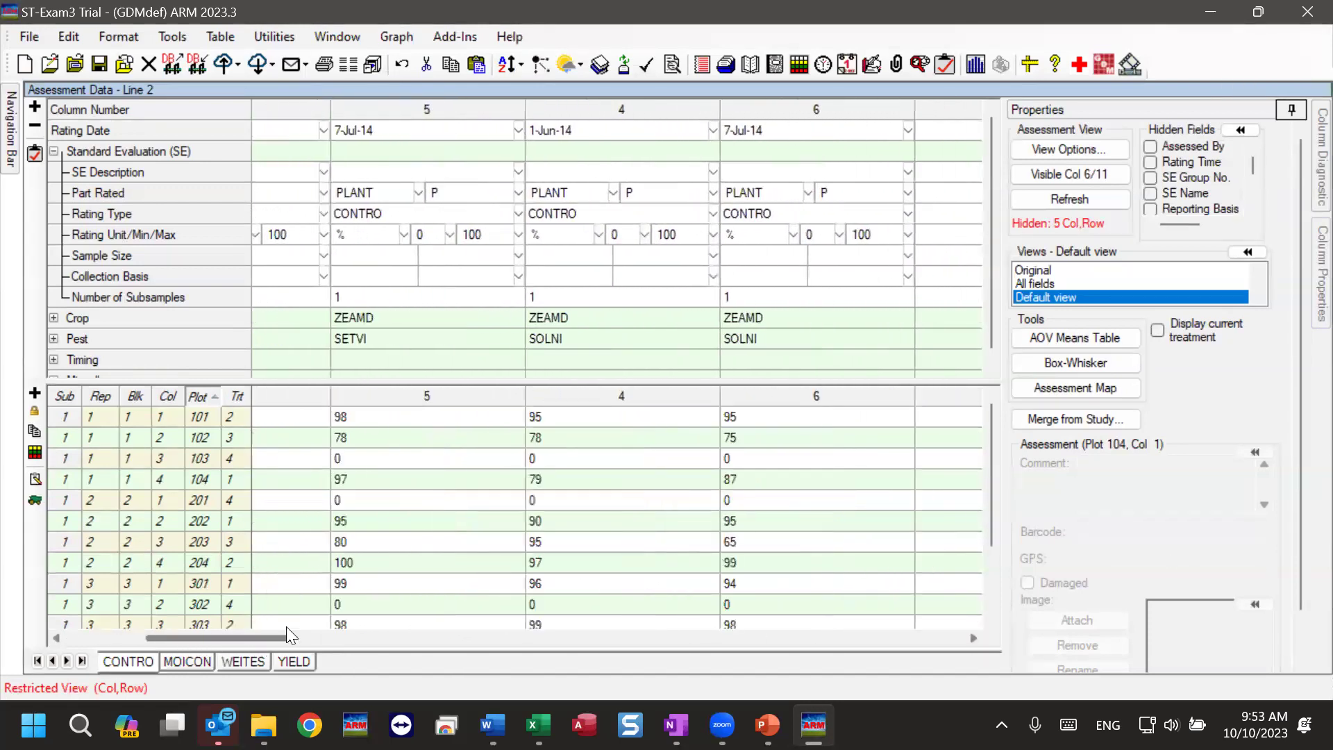
pyautogui.moveTo(280, 639); pyautogui.dragTo(130, 630)
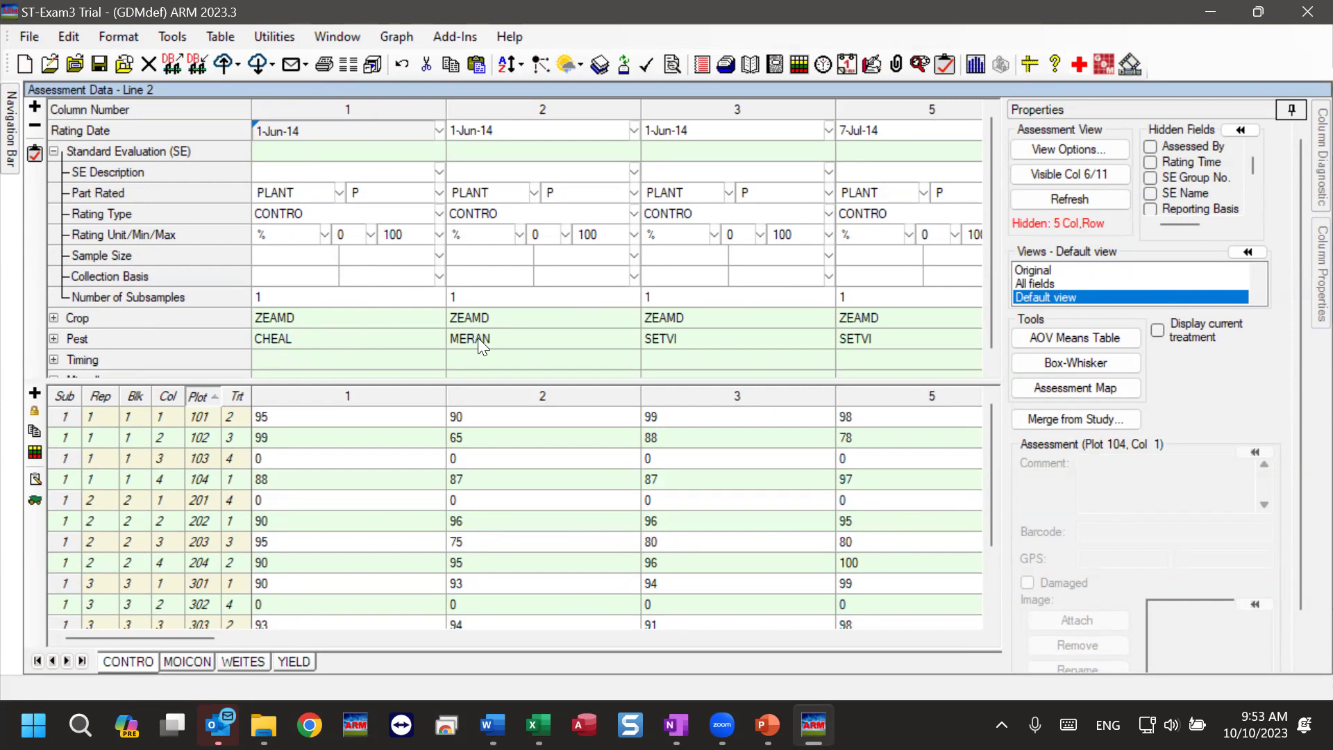
pyautogui.click(53, 339)
pyautogui.scroll(-2, 329, 300)
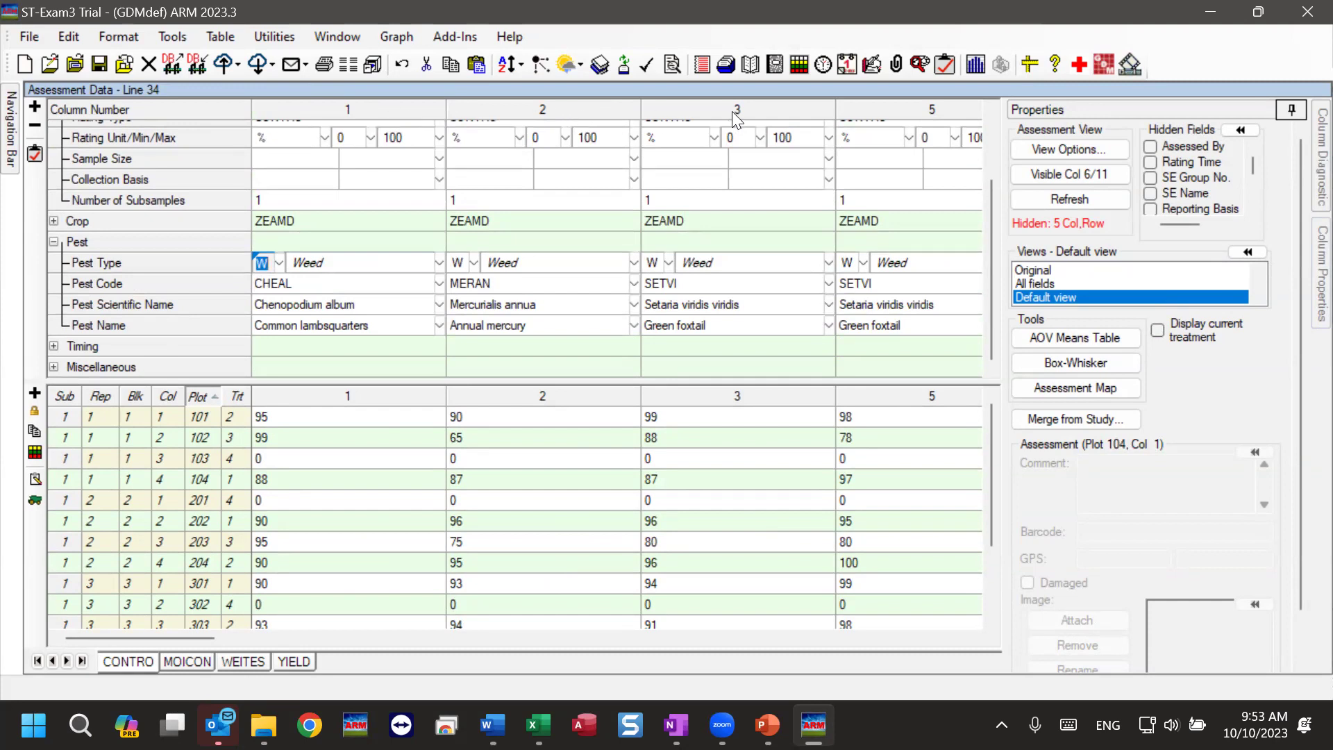
pyautogui.moveTo(138, 636); pyautogui.dragTo(227, 637)
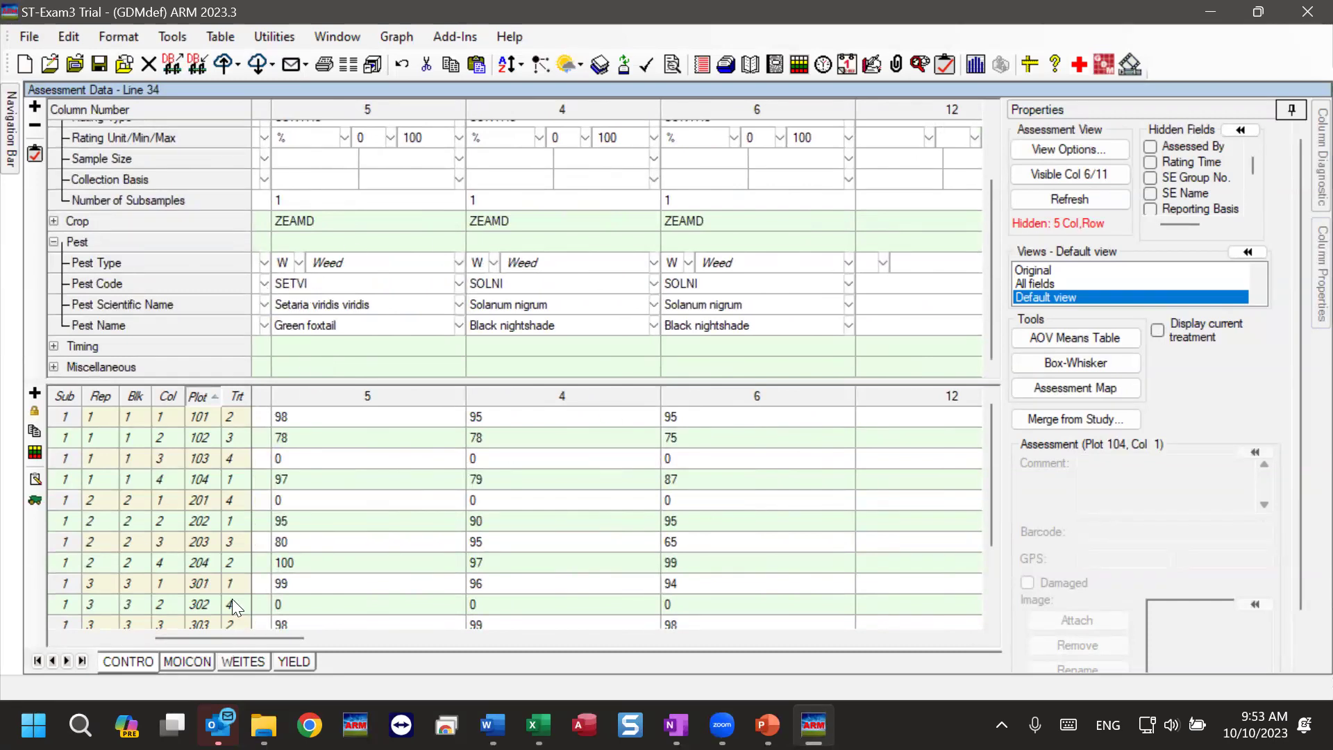
pyautogui.moveTo(227, 637); pyautogui.dragTo(115, 632)
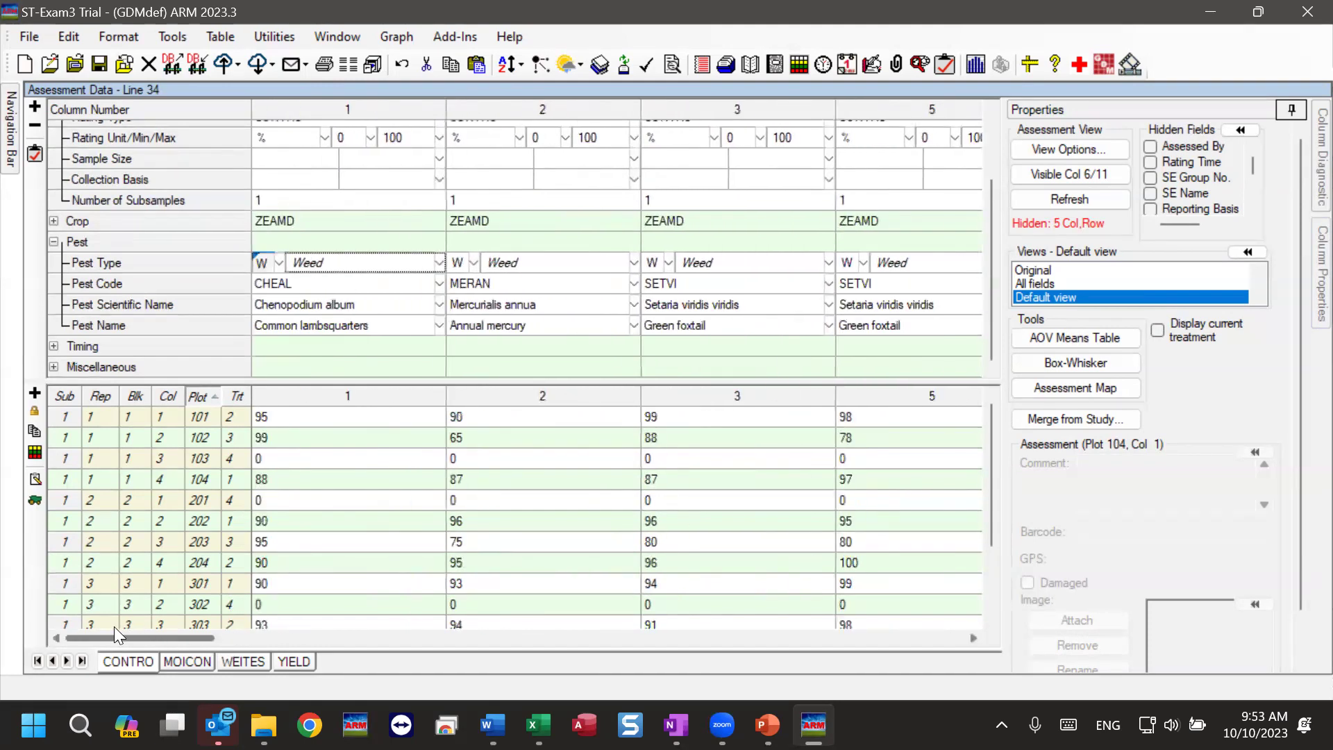
pyautogui.scroll(2, 356, 290)
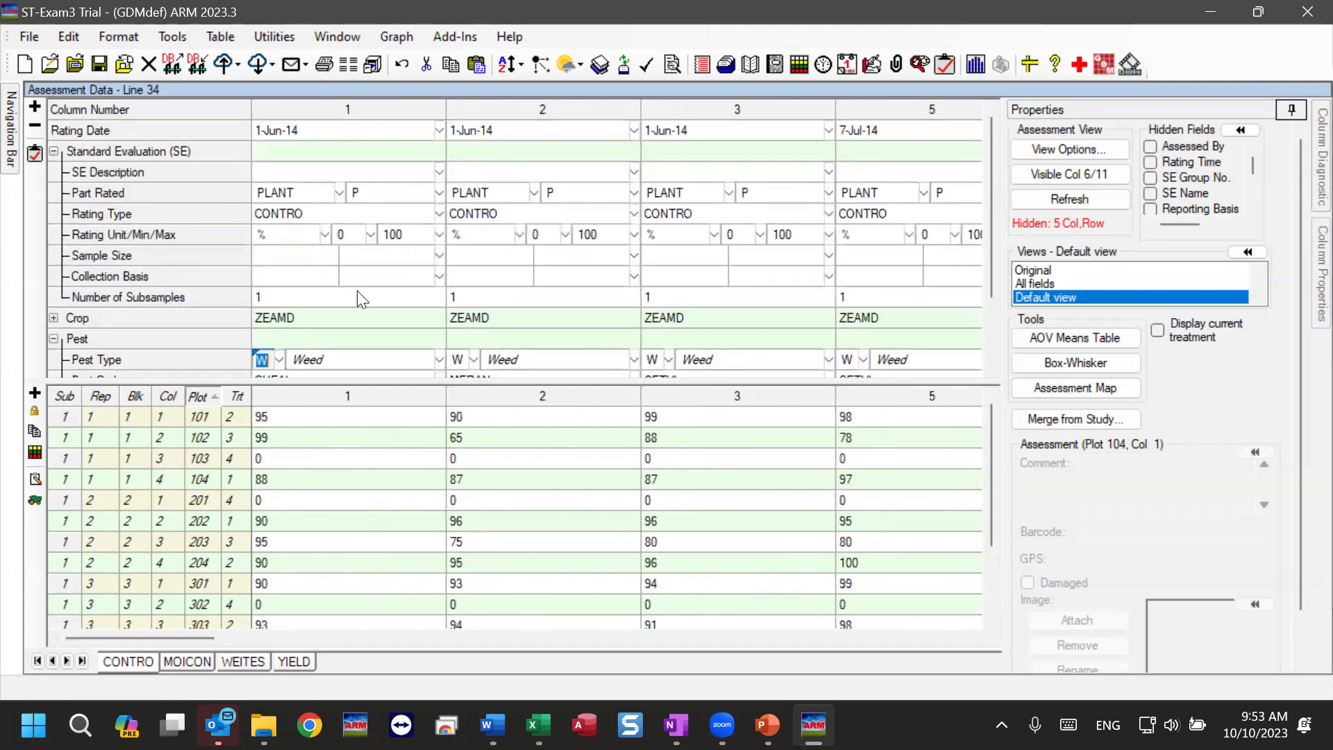
# Review the MOICON, WEITES and YIELD assessment groups and return to the CONTRO group
pyautogui.click(187, 661)
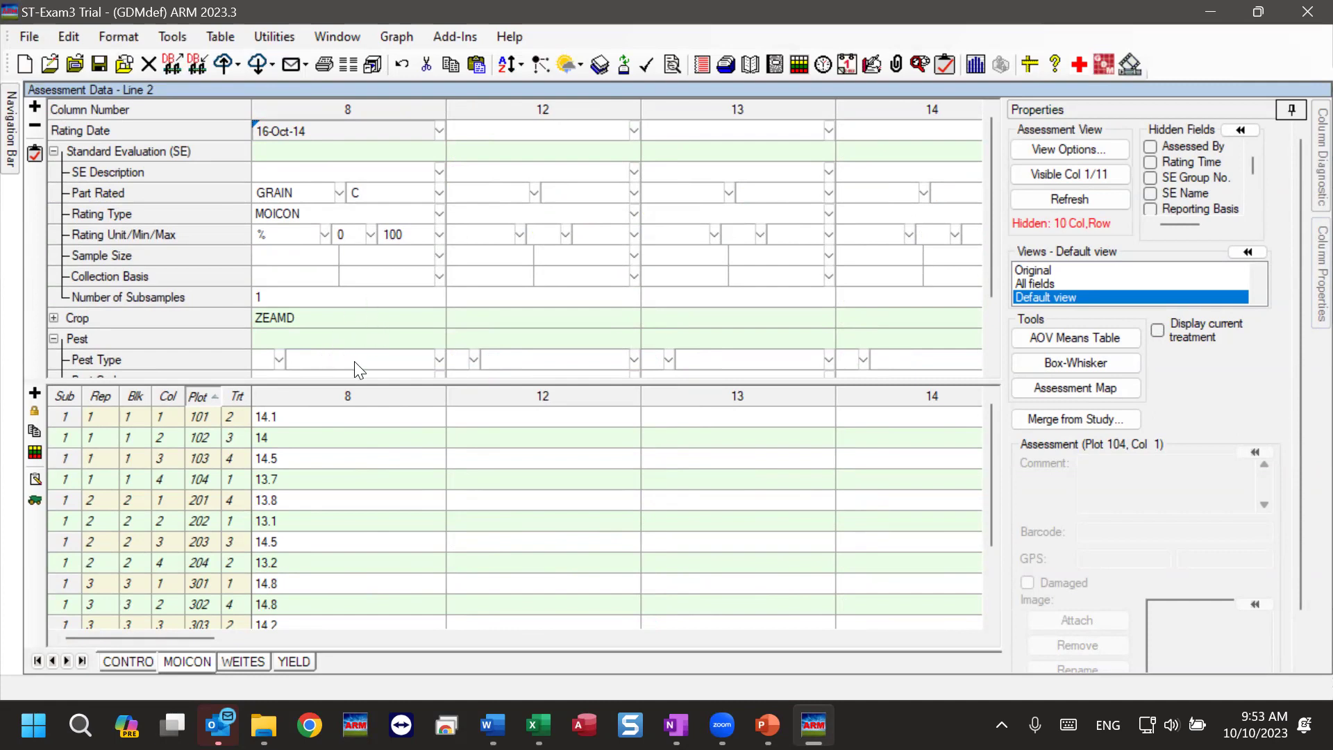
pyautogui.click(237, 662)
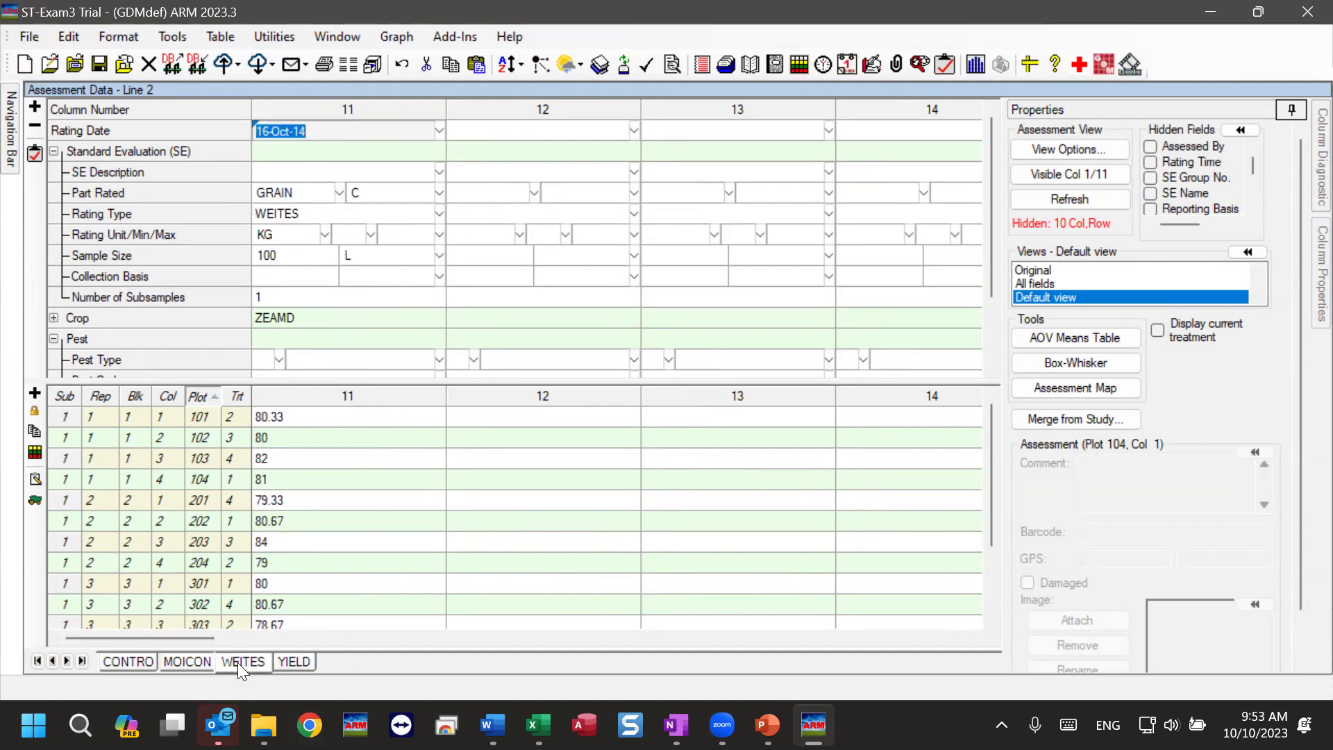
pyautogui.click(296, 665)
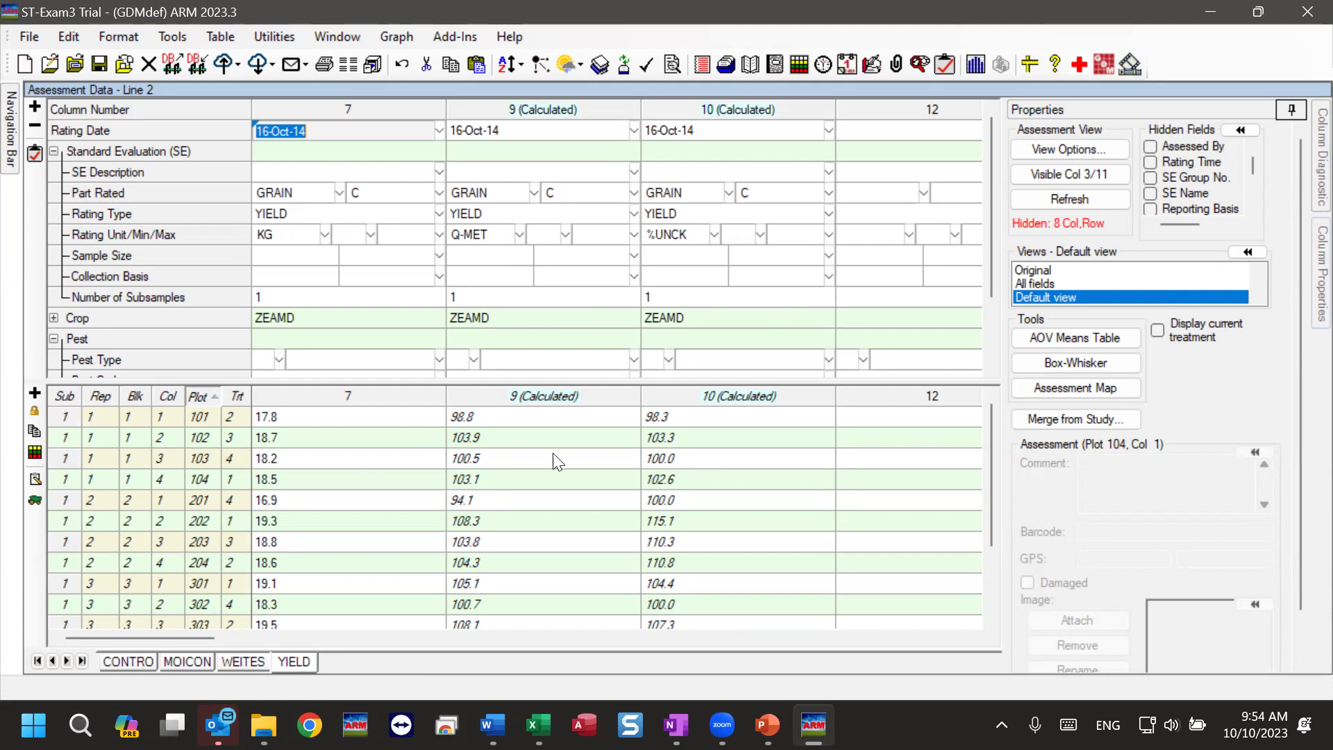
pyautogui.click(127, 663)
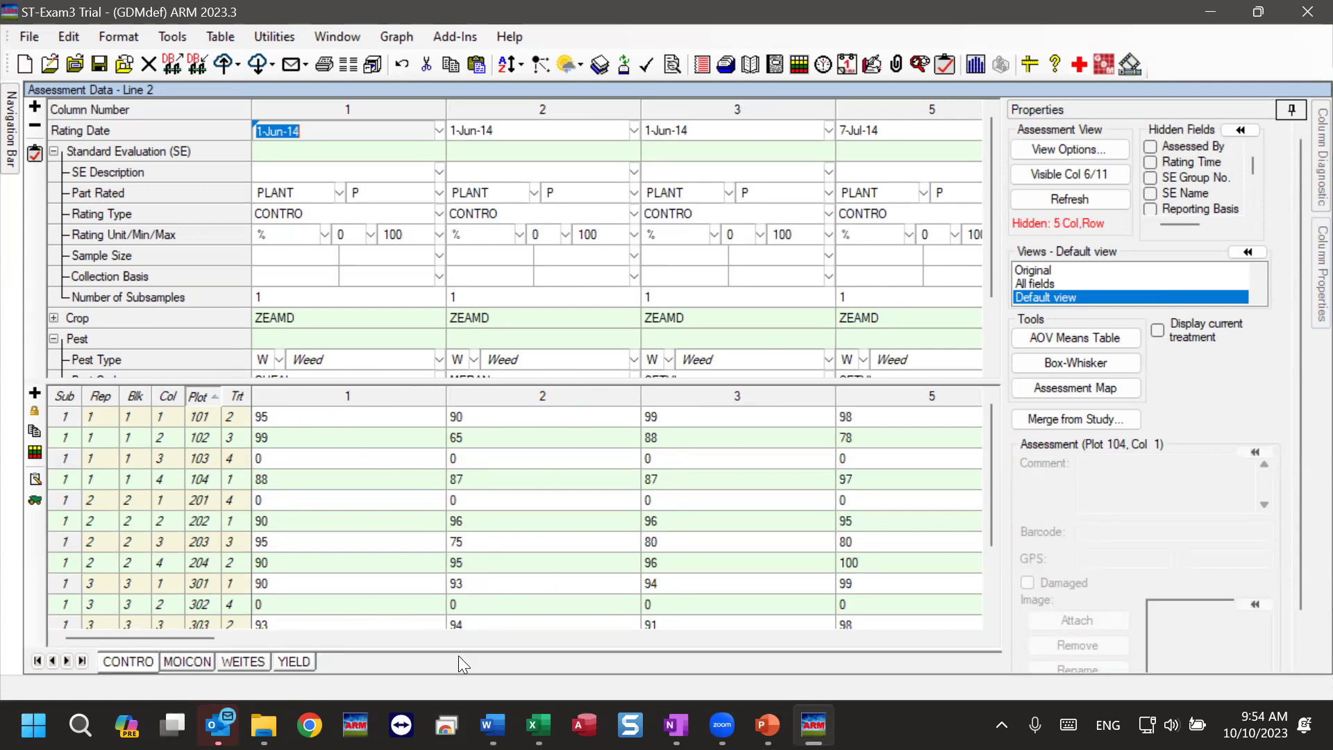
# Change the Rating Type of assessment column 6 to "control"
pyautogui.moveTo(151, 634); pyautogui.dragTo(269, 635)
pyautogui.click(550, 214)
pyautogui.write('control')
pyautogui.press('Return')
pyautogui.press('Return')
pyautogui.click(521, 181)
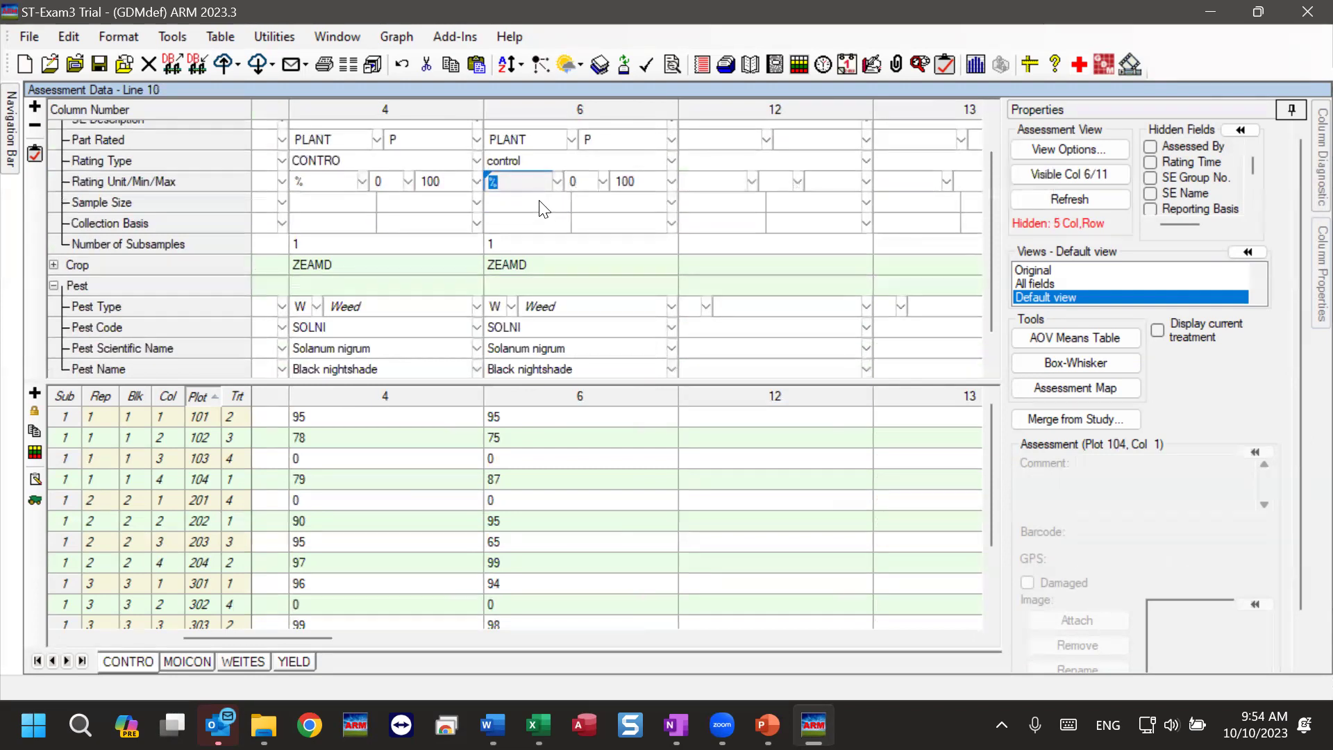
# Compare the CONTRO and control groups to see how the assessment columns are split by rating type
pyautogui.click(204, 663)
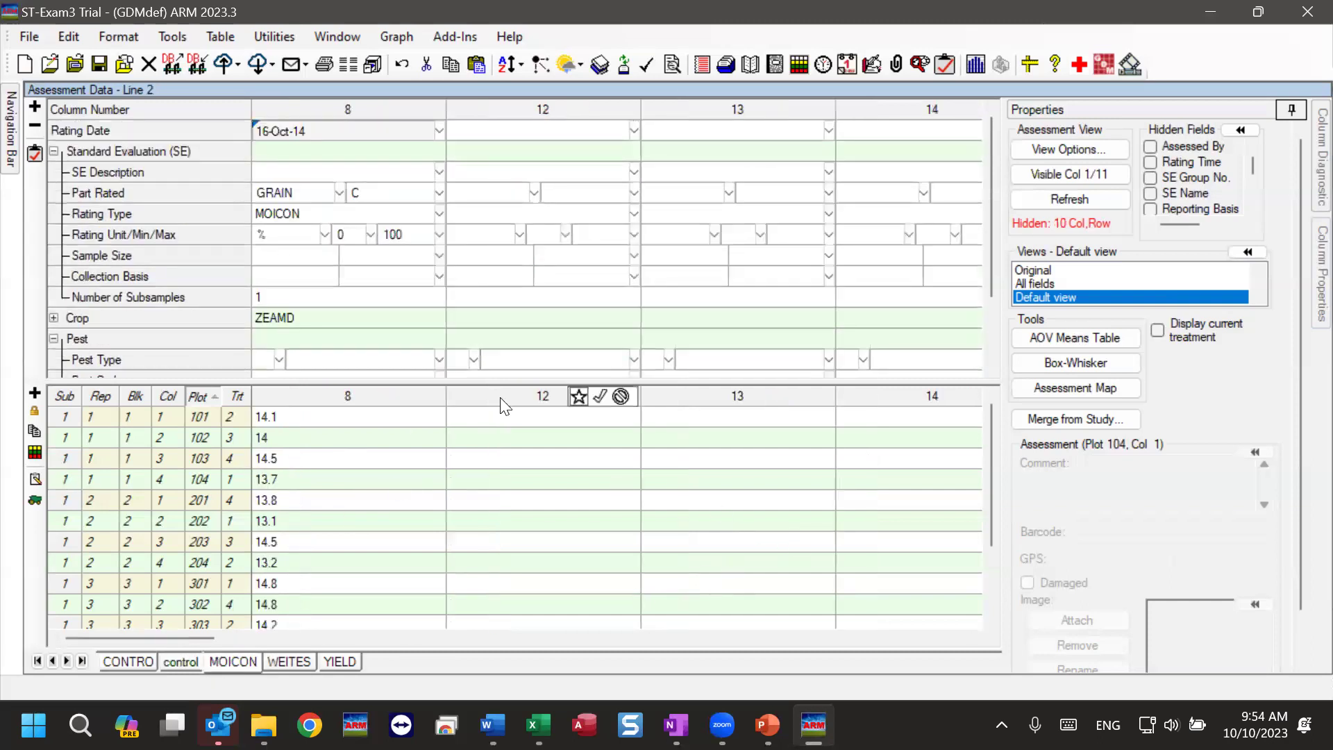
pyautogui.click(121, 661)
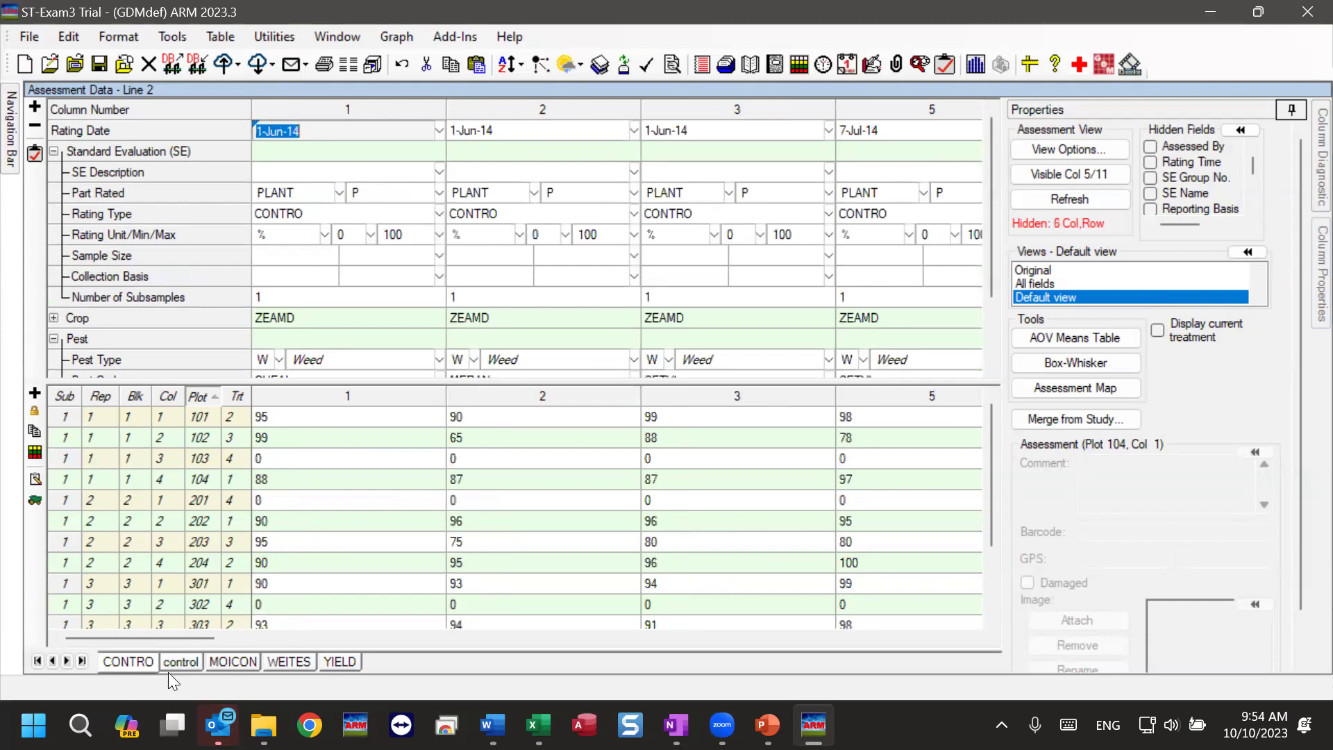
pyautogui.click(180, 661)
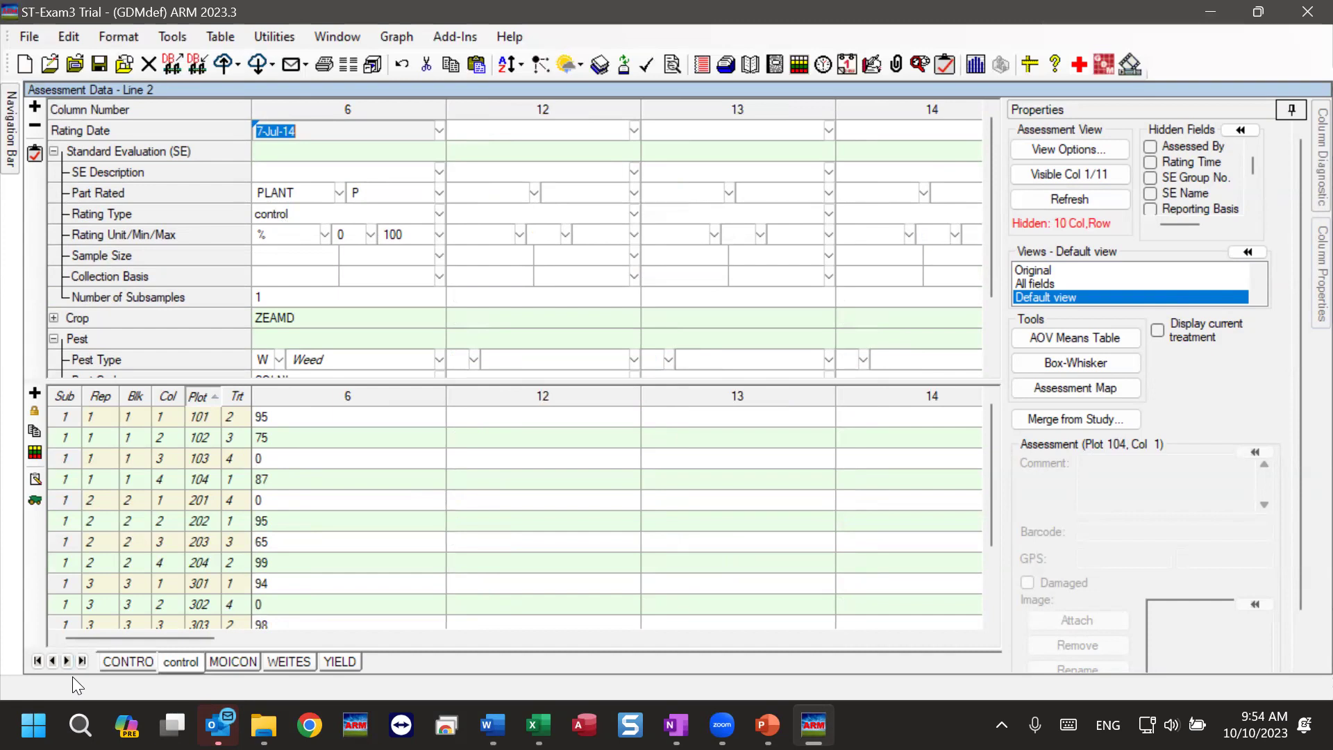
pyautogui.click(124, 661)
pyautogui.click(189, 662)
pyautogui.click(142, 664)
pyautogui.click(167, 662)
pyautogui.click(143, 662)
pyautogui.click(171, 661)
pyautogui.click(129, 662)
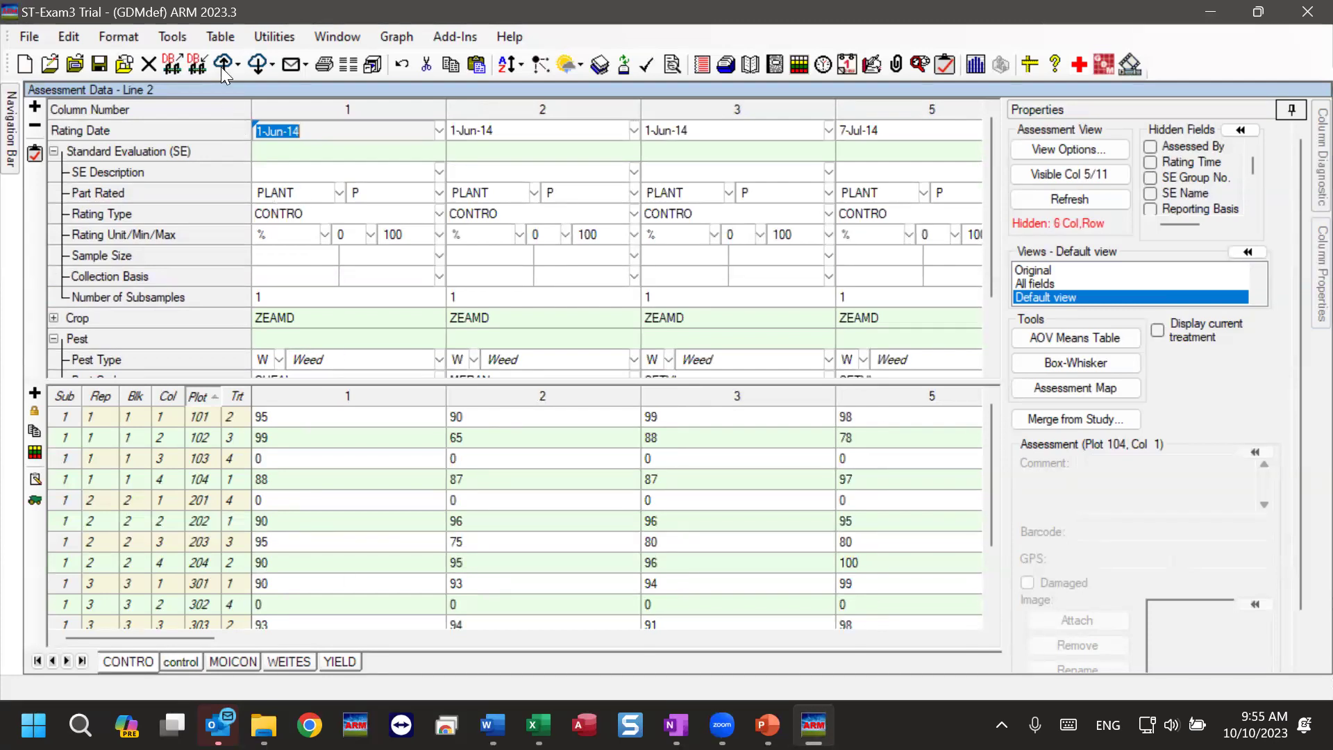
# Set the Assessment Data Summary report's assessment data columns to Current view, and close the report setup without printing
pyautogui.click(327, 64)
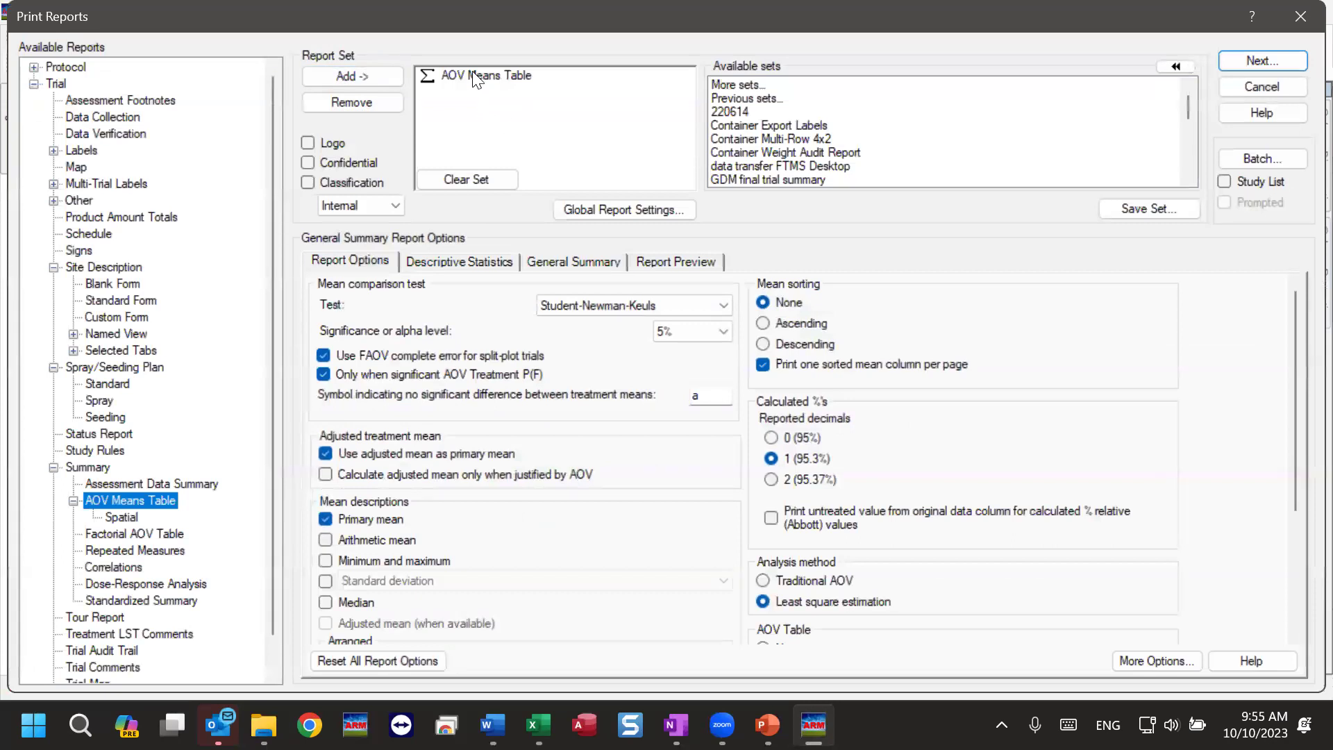
pyautogui.click(474, 77)
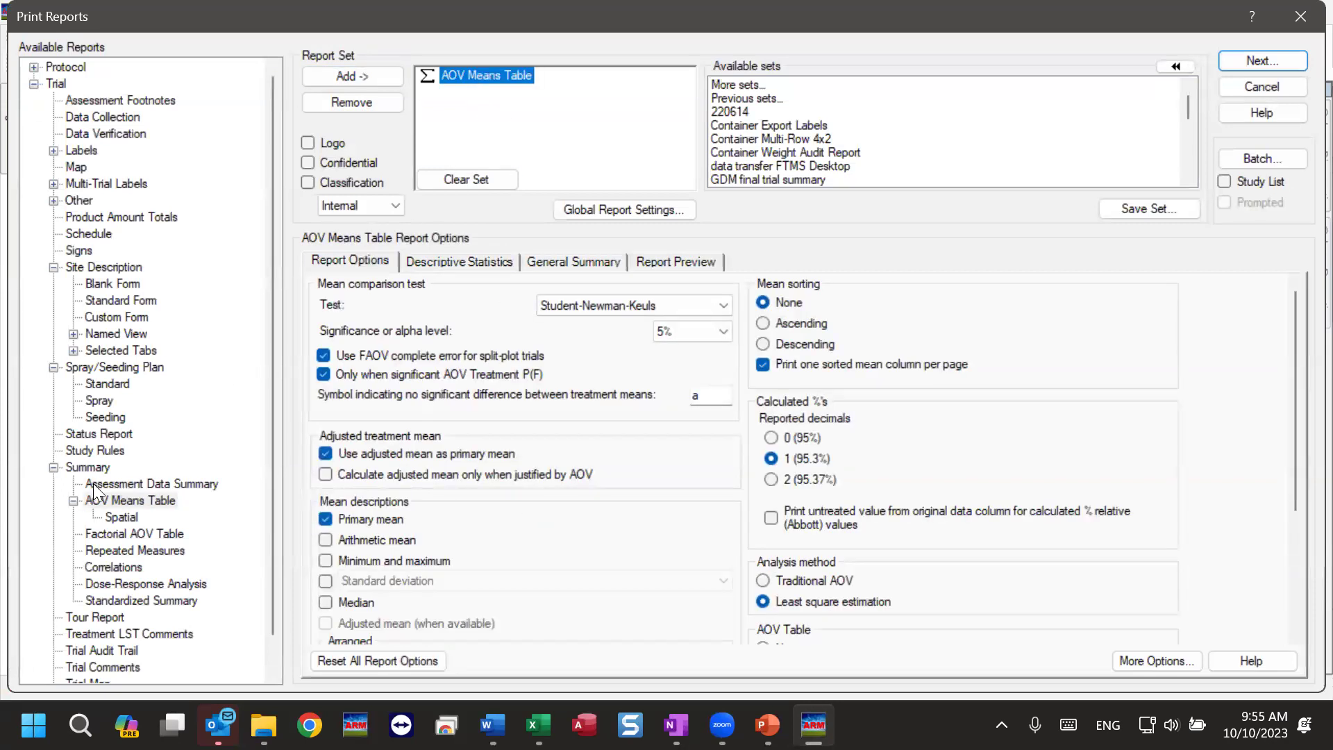
pyautogui.click(167, 484)
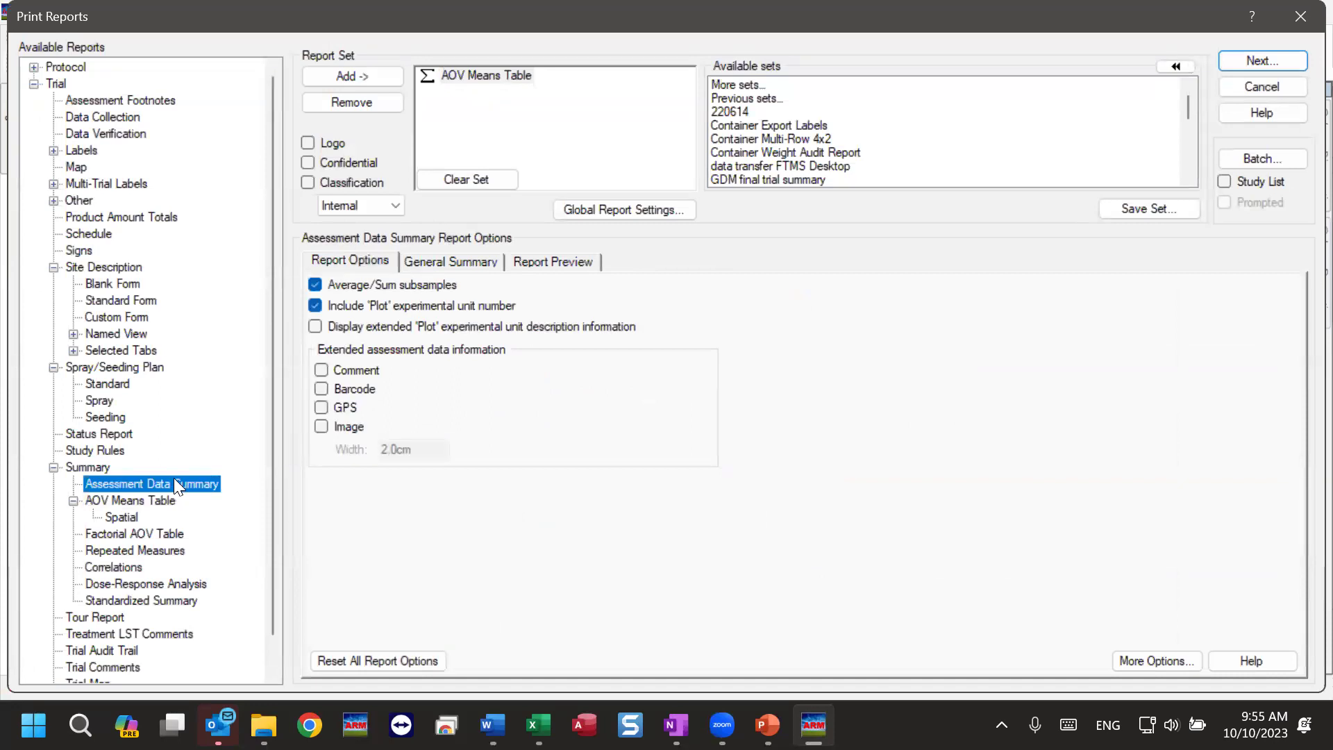
pyautogui.click(443, 261)
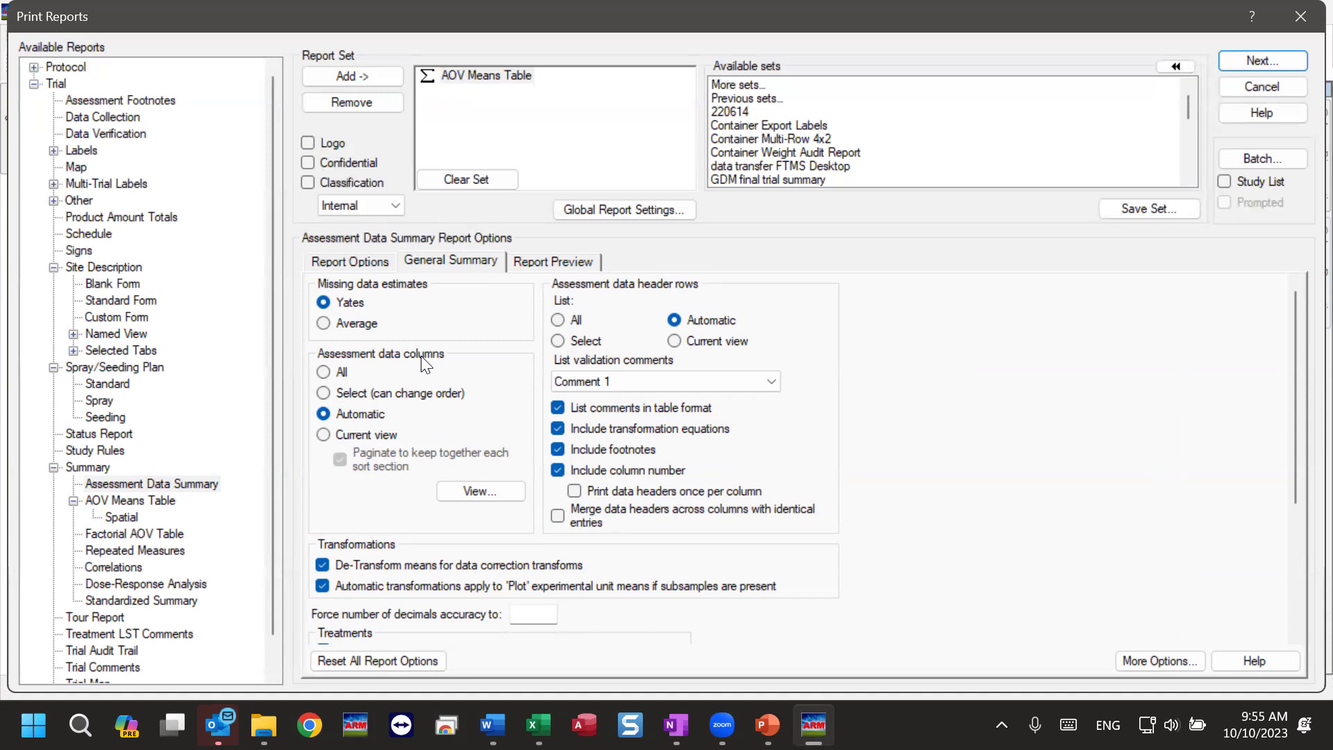
pyautogui.click(350, 435)
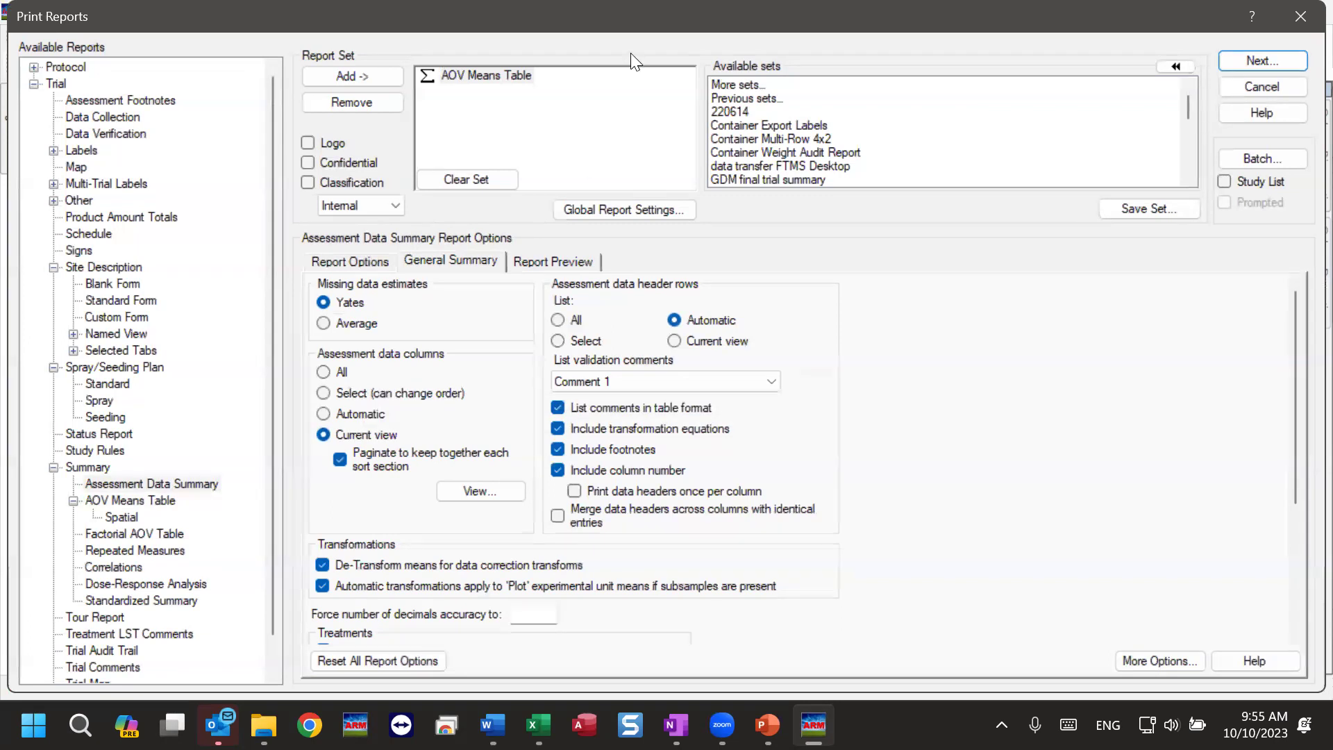
pyautogui.moveTo(633, 31); pyautogui.dragTo(635, 420)
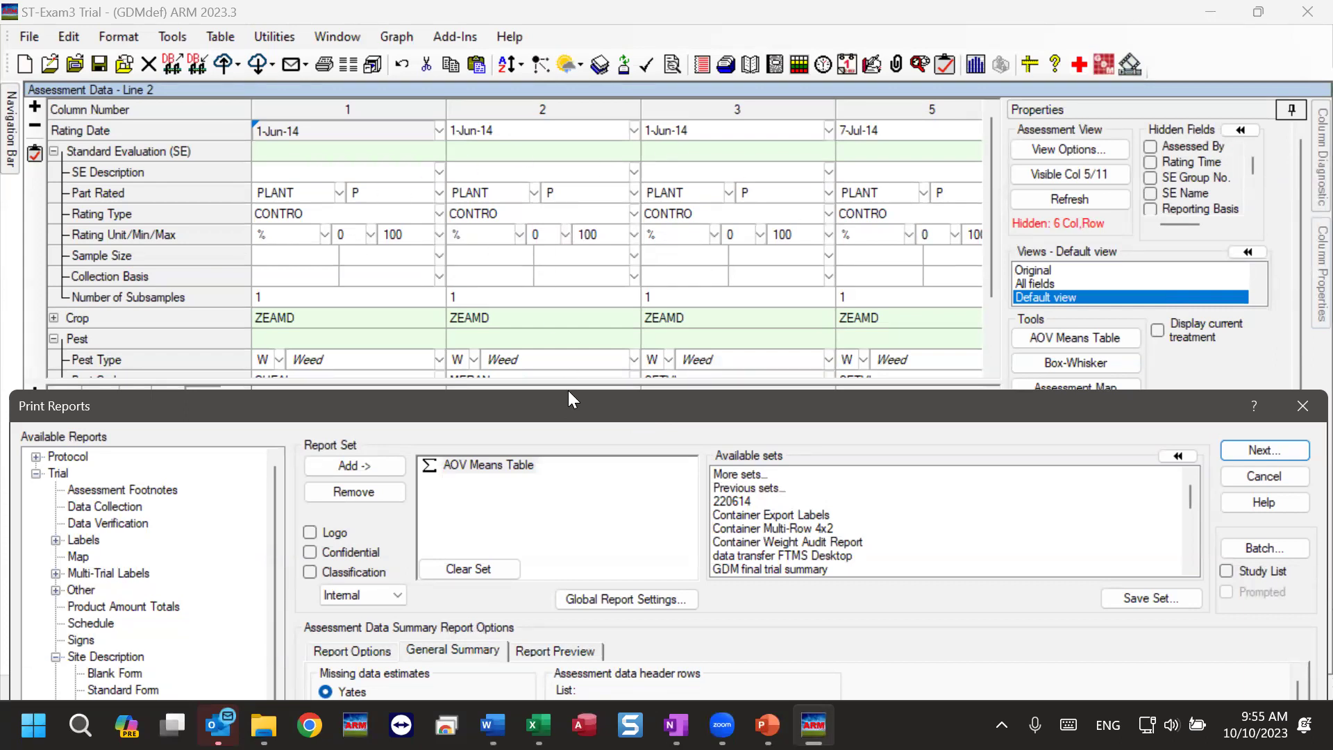
pyautogui.moveTo(568, 392); pyautogui.dragTo(565, 4)
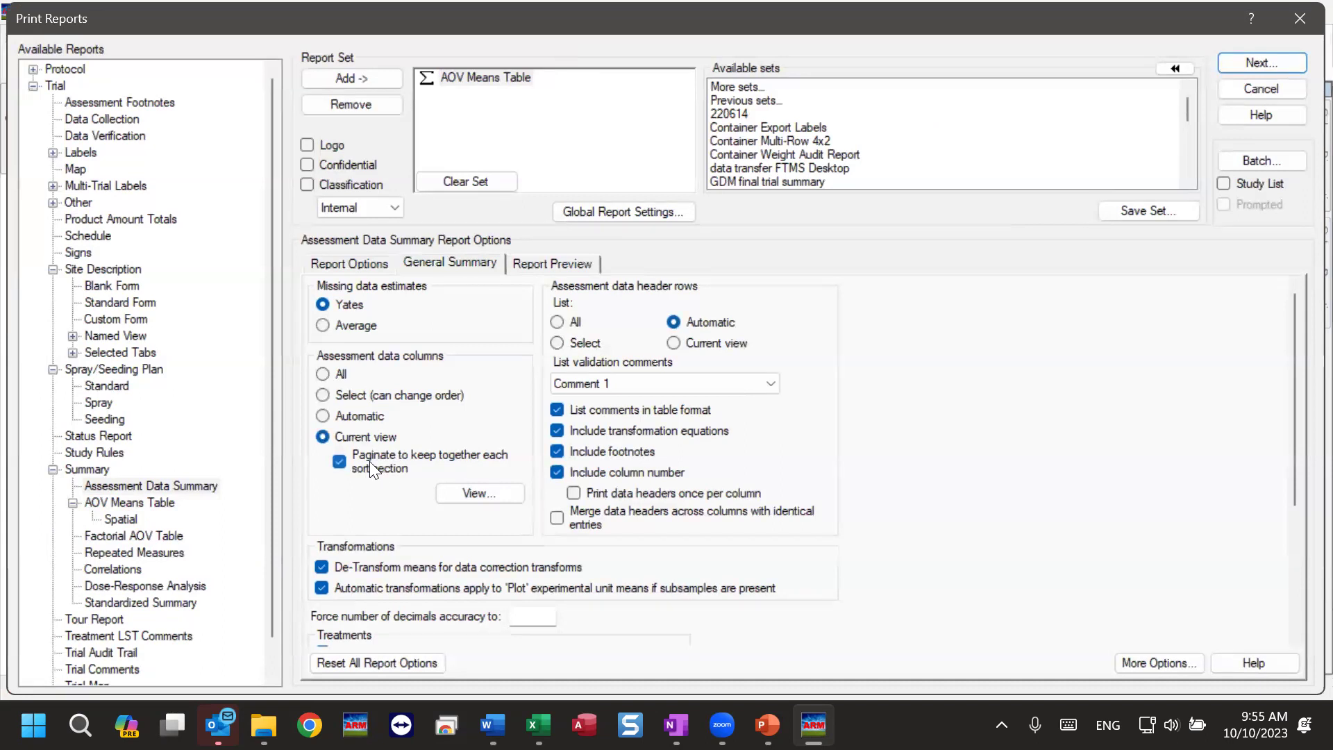
pyautogui.moveTo(369, 457)
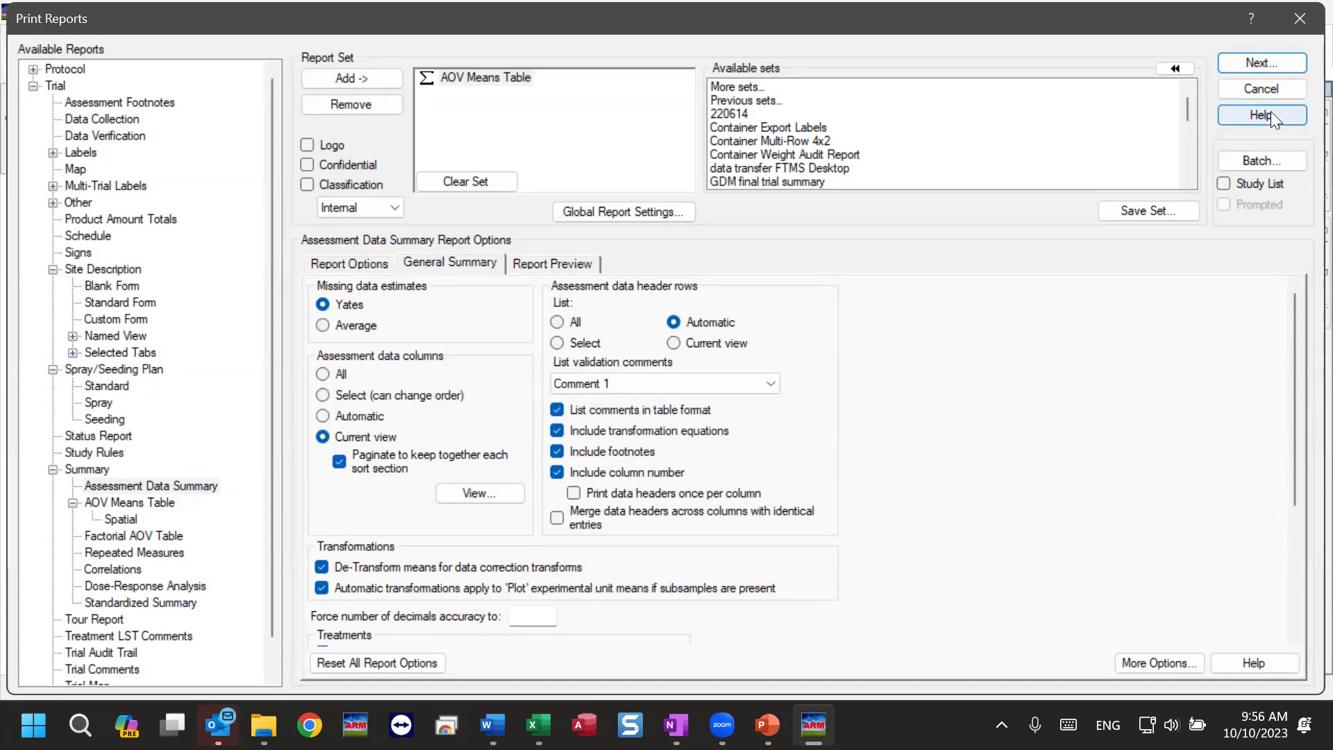
pyautogui.click(1292, 23)
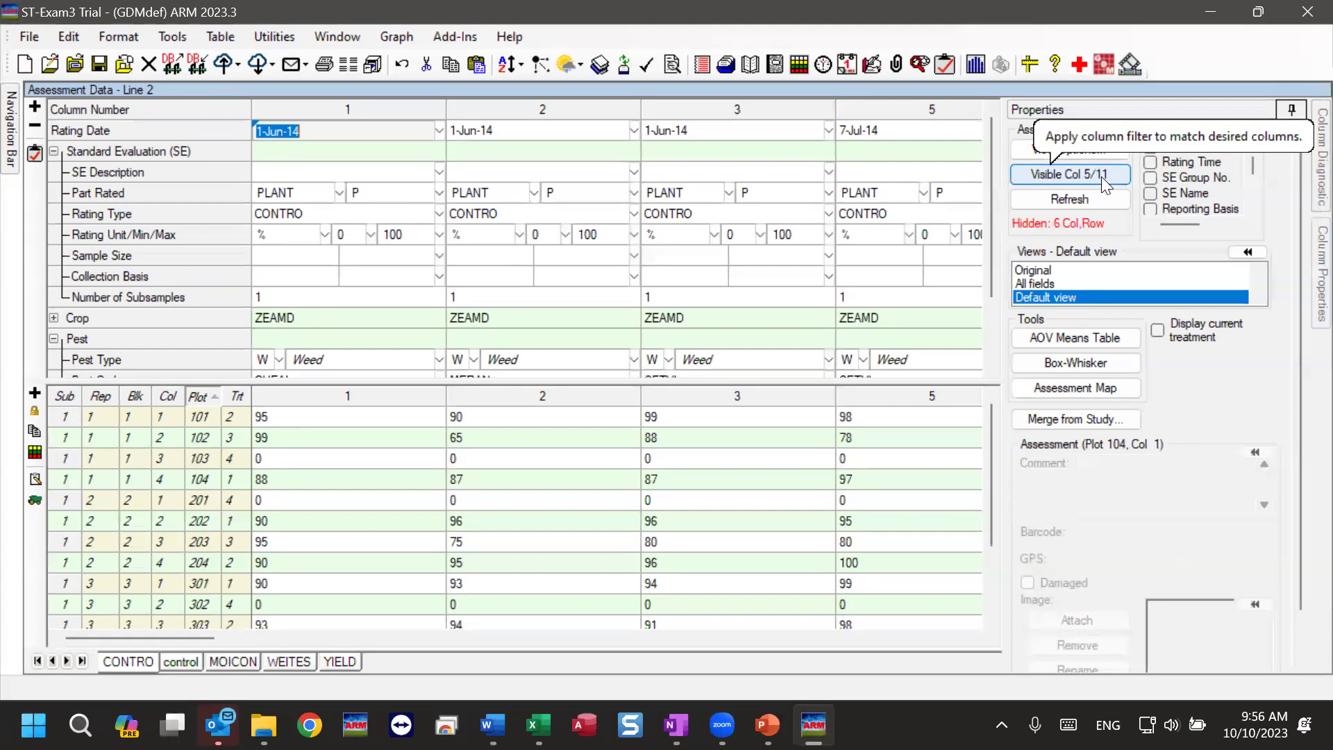
# Add Rating Unit/Min/Max as sort priority 2 in the assessment column filter and apply it
pyautogui.click(1027, 174)
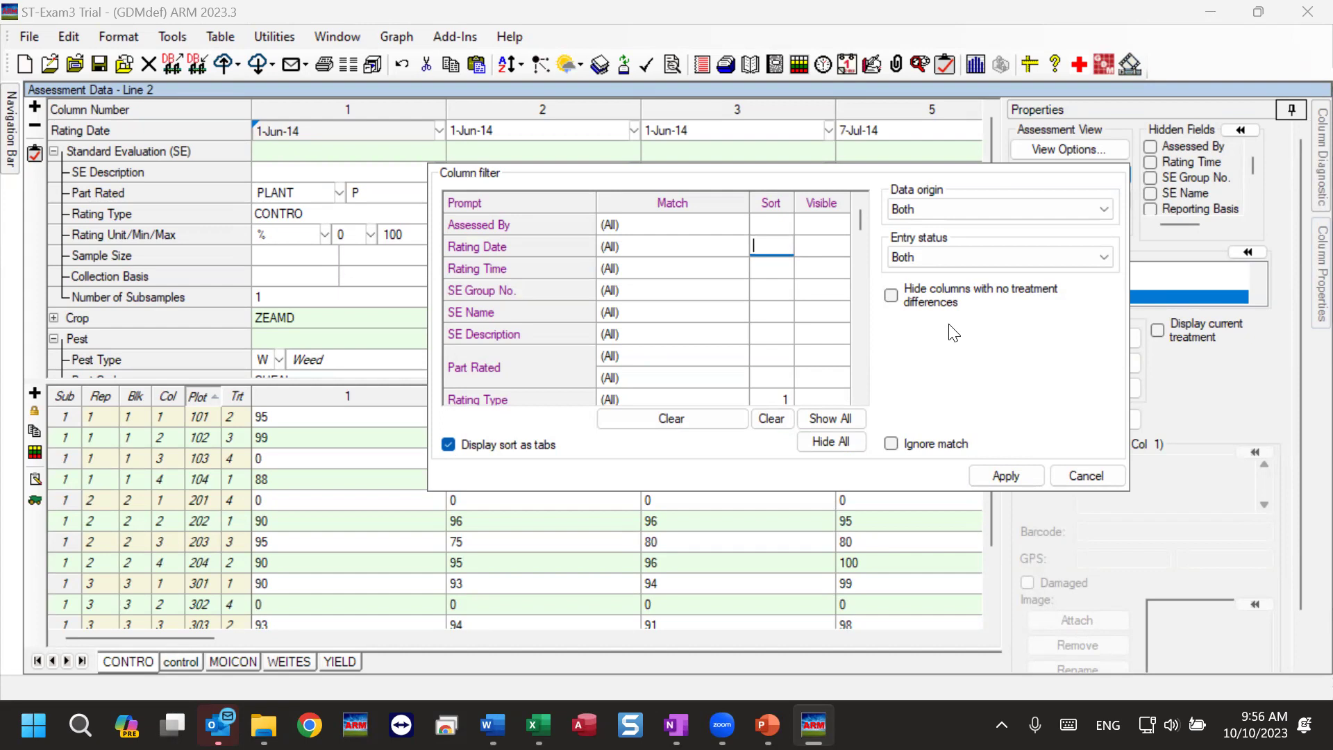
pyautogui.scroll(-2, 773, 314)
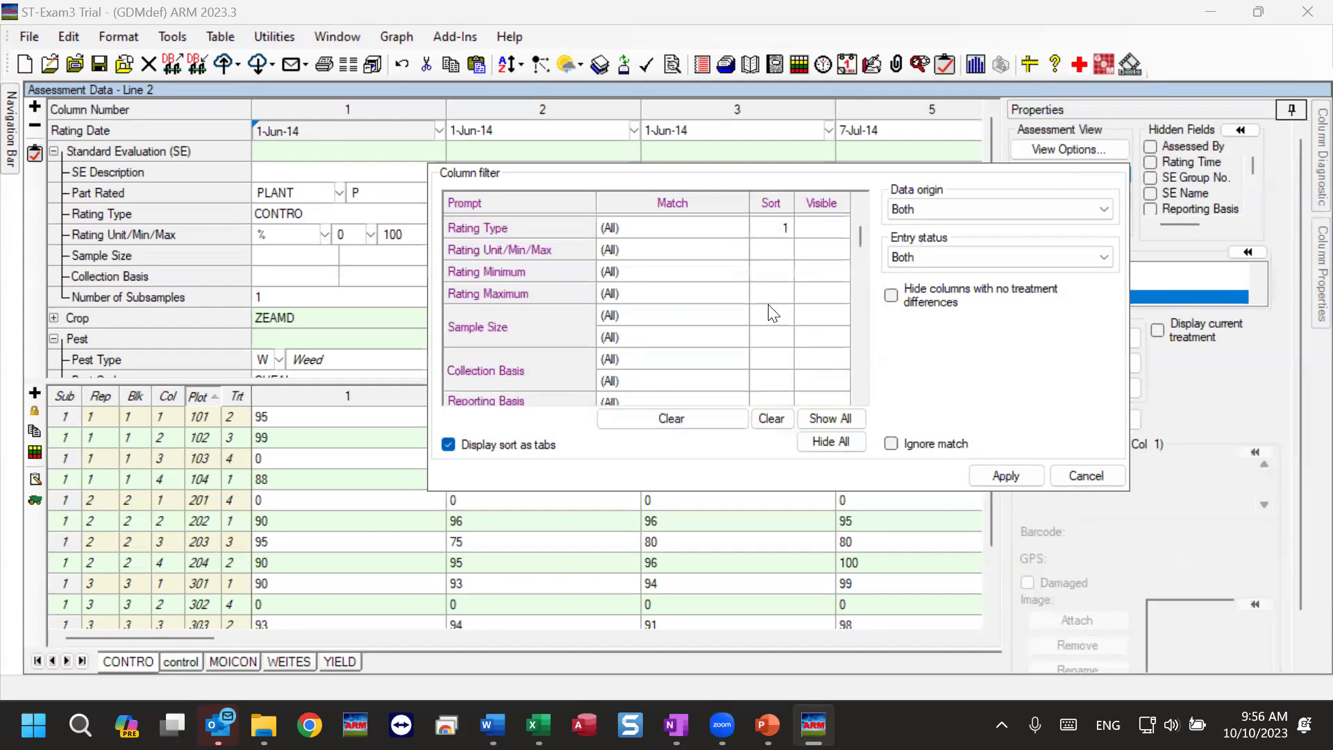
pyautogui.scroll(-6, 769, 309)
pyautogui.click(769, 325)
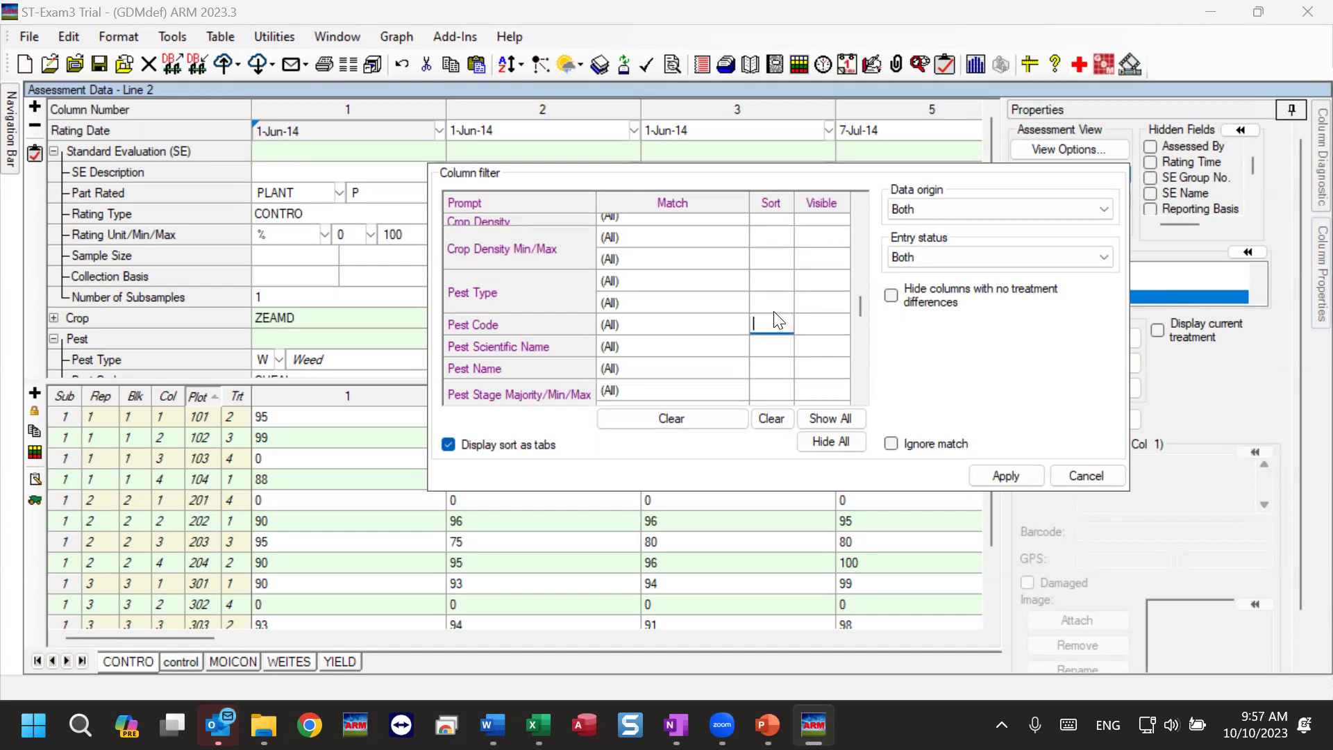
pyautogui.scroll(5, 778, 316)
pyautogui.scroll(4, 779, 312)
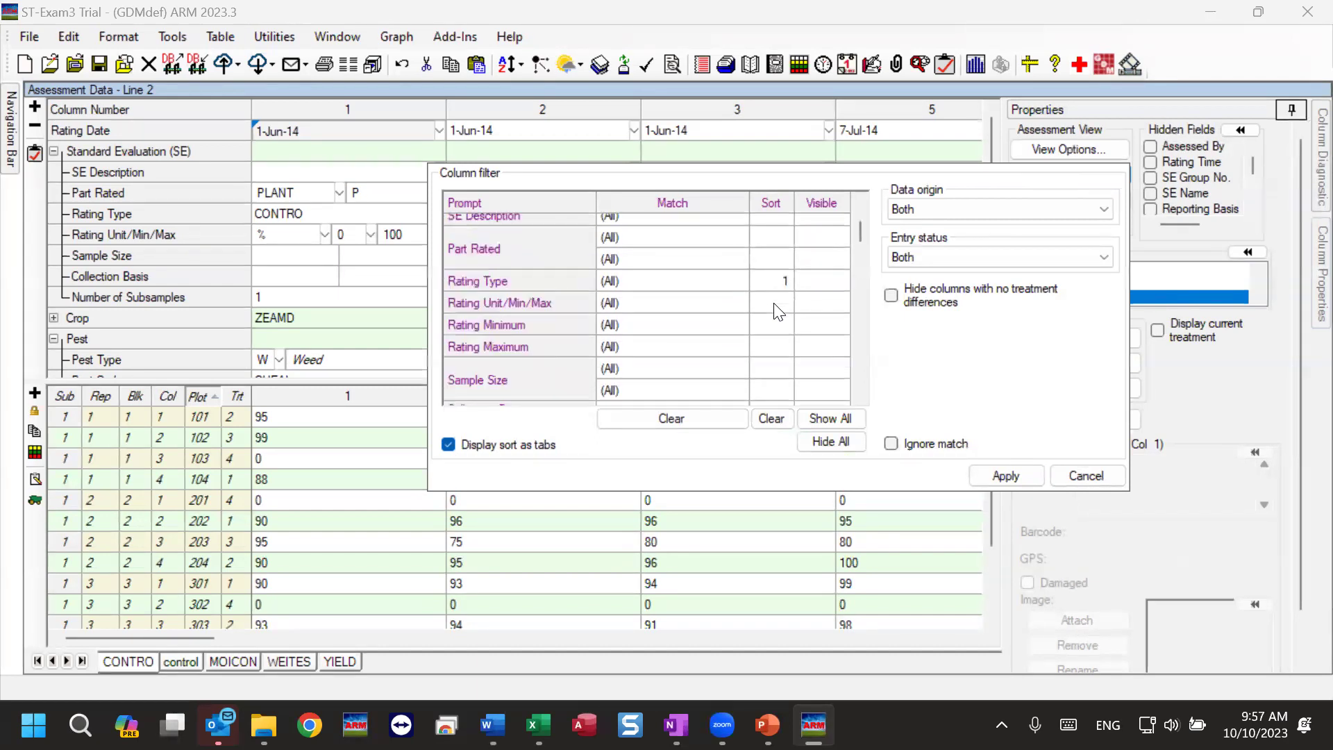
pyautogui.click(774, 303)
pyautogui.write('2')
pyautogui.click(1000, 476)
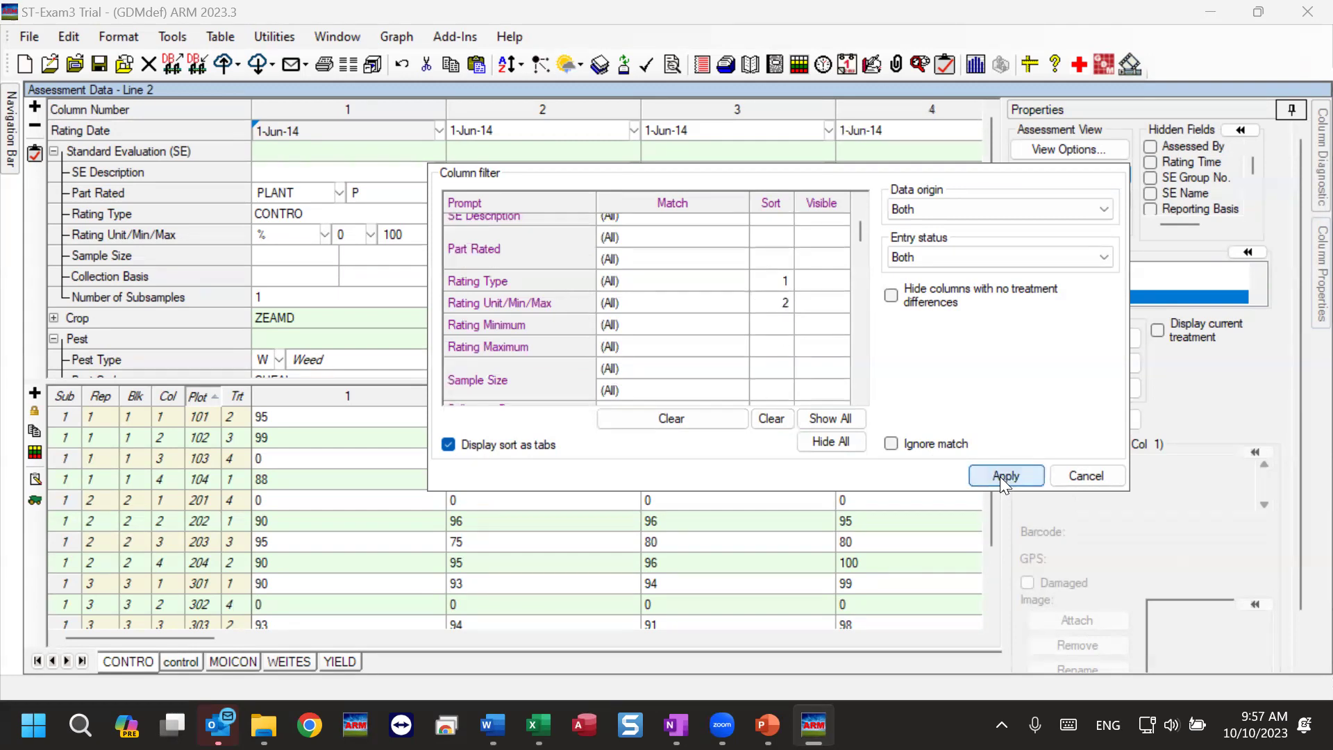
# Change the Rating Unit of assessment column 2 in the CONTRO group to "percent"
pyautogui.click(176, 662)
pyautogui.click(137, 663)
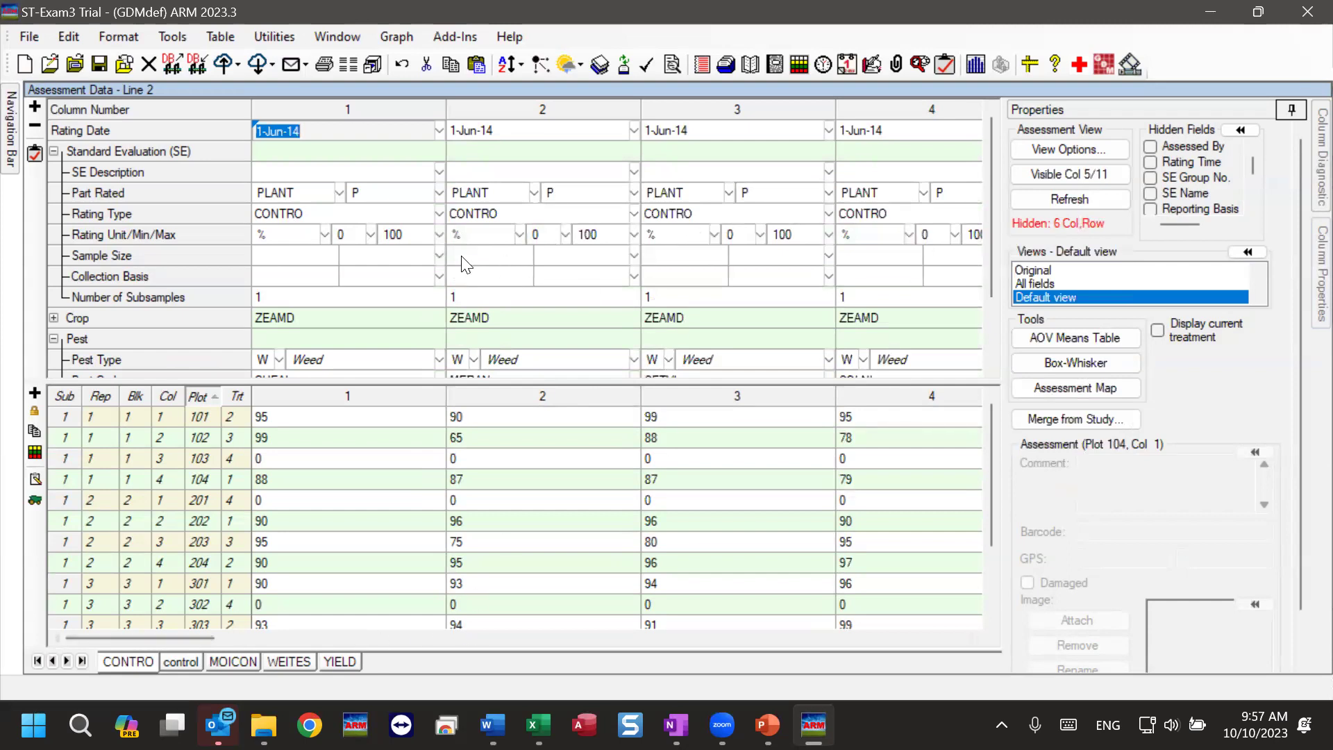
pyautogui.click(472, 236)
pyautogui.write('percent')
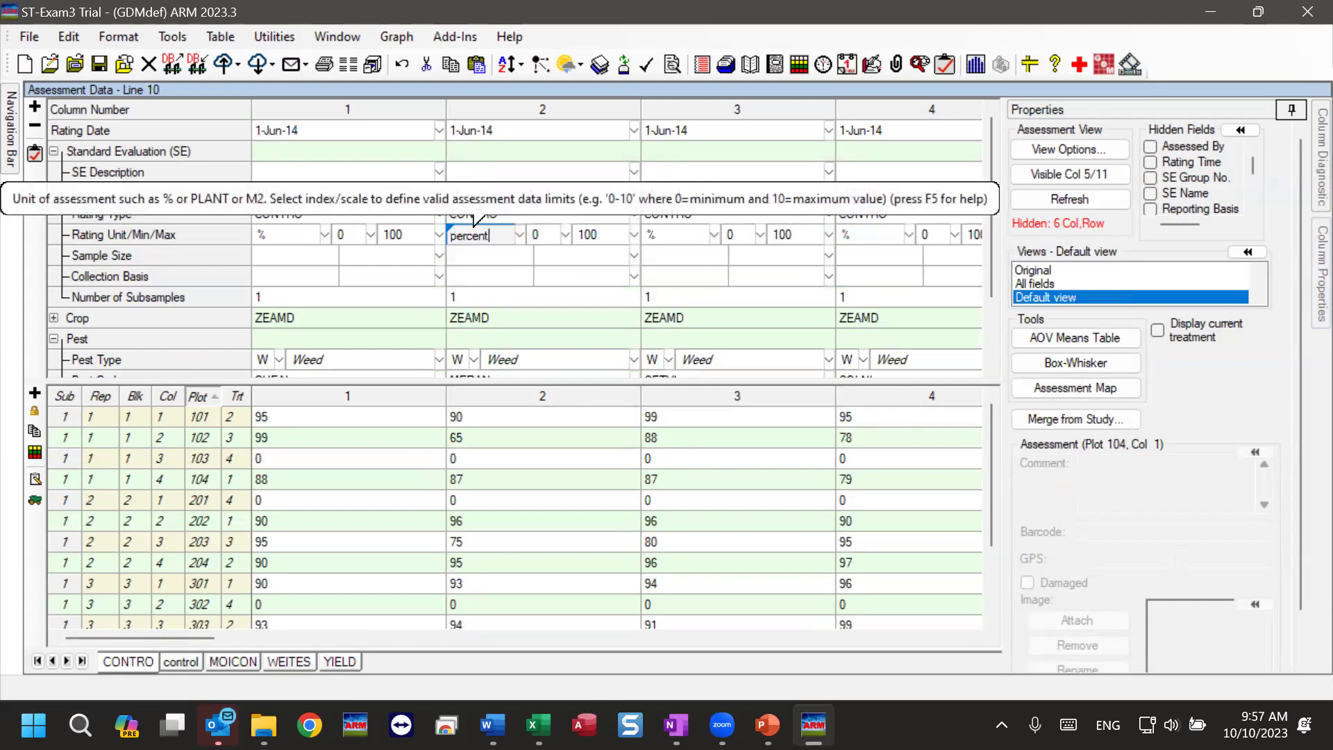
pyautogui.click(518, 267)
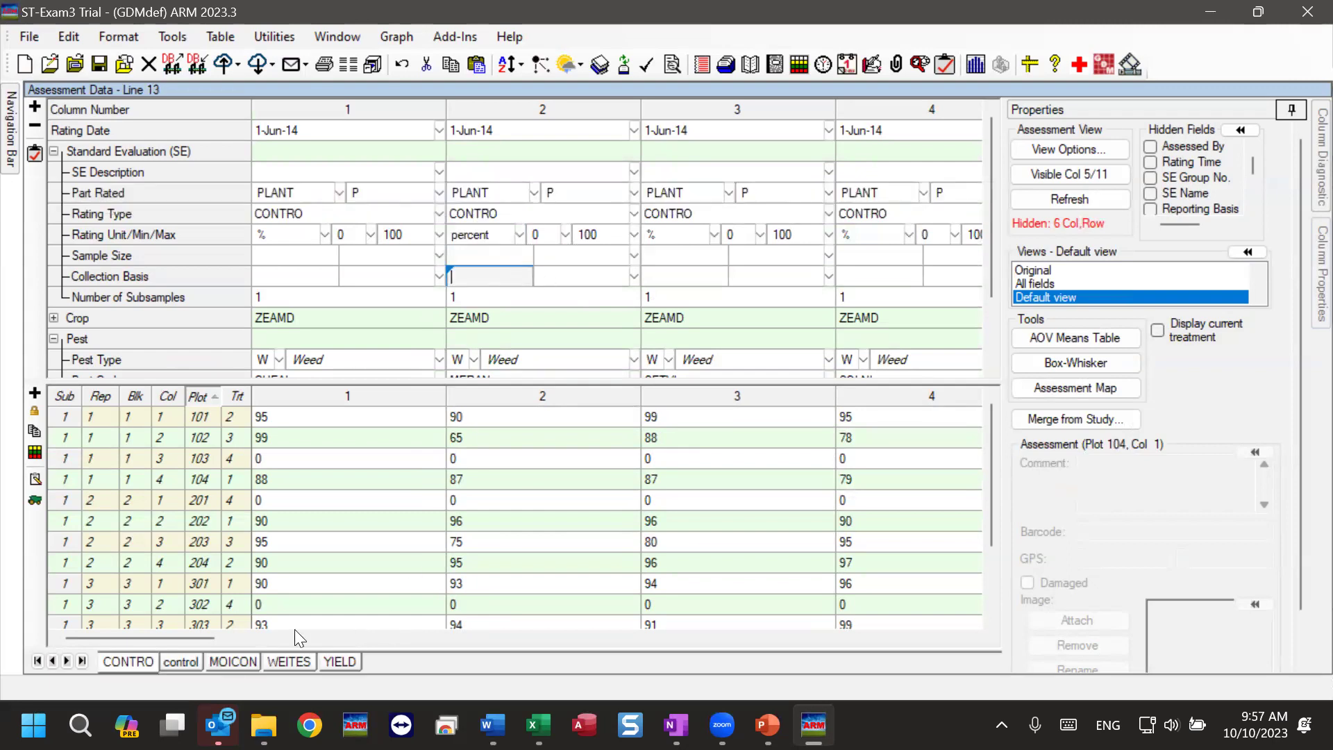
# Switch to other rating-type groups and back to CONTRO to check where column 2 is sorted by its rating unit
pyautogui.click(236, 663)
pyautogui.click(342, 660)
pyautogui.click(139, 660)
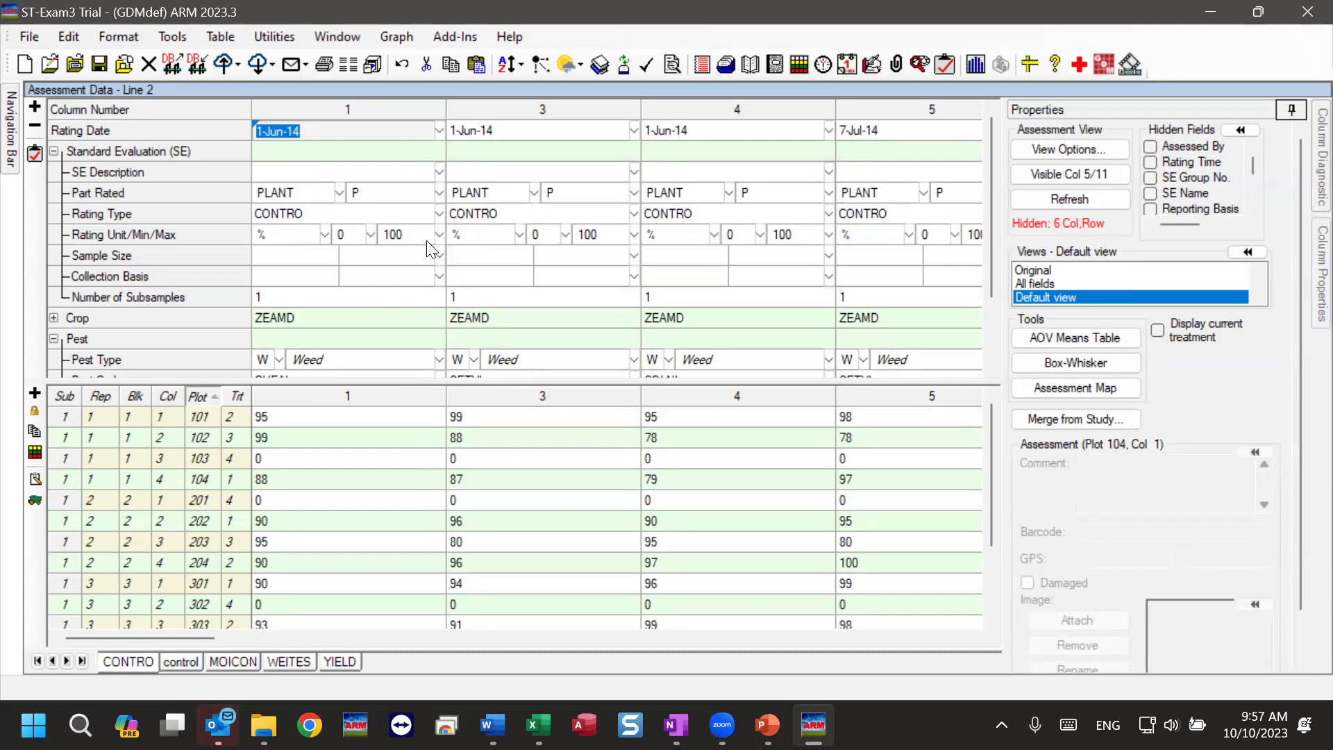
pyautogui.moveTo(178, 641); pyautogui.dragTo(252, 643)
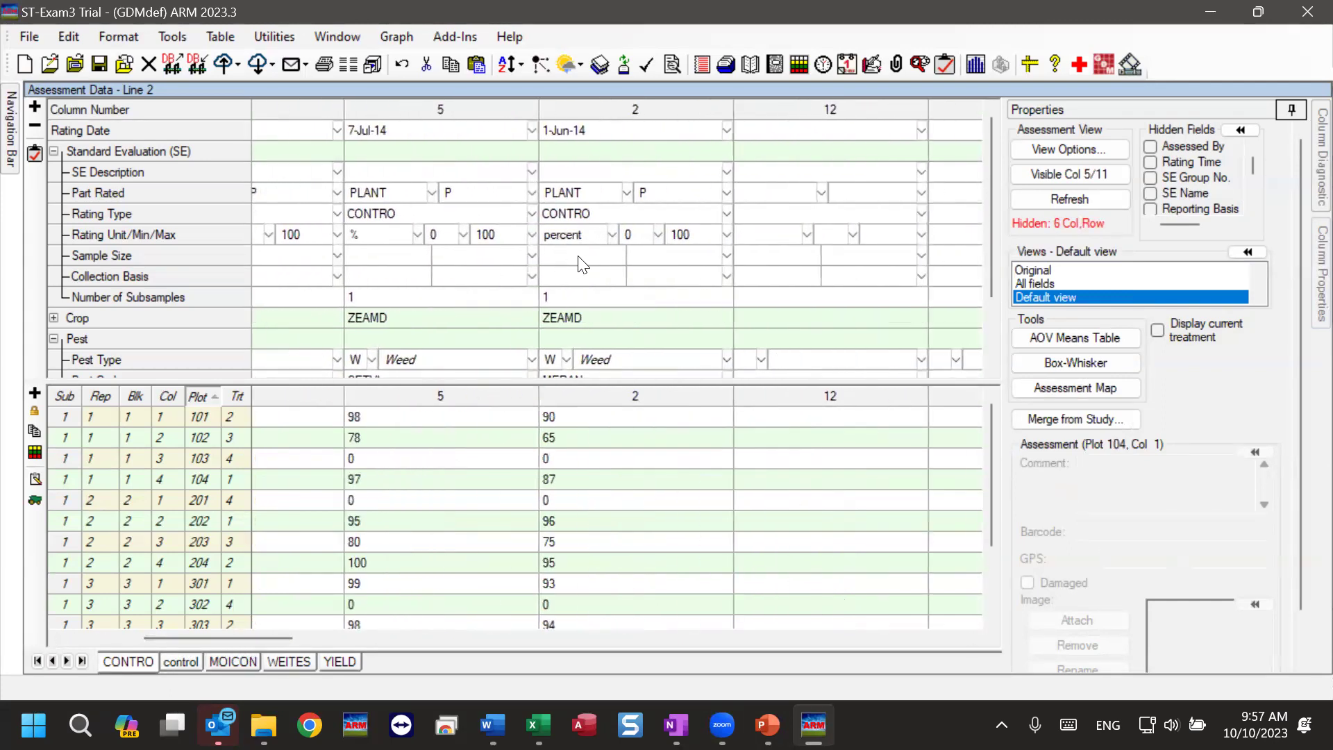
pyautogui.click(597, 237)
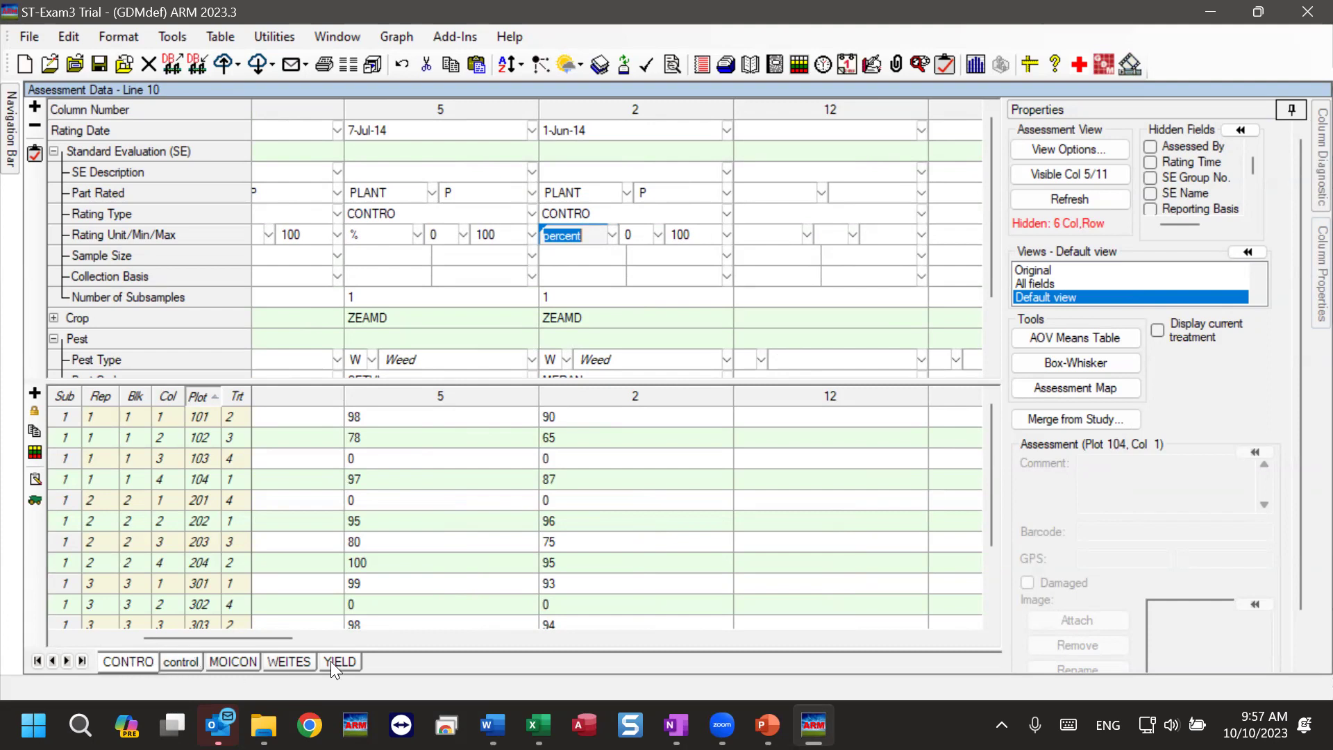
# Clear the column sort order, set Pest Code as sort priority 1, and apply the filter
pyautogui.click(1074, 173)
pyautogui.click(772, 418)
pyautogui.moveTo(858, 220); pyautogui.dragTo(839, 310)
pyautogui.click(764, 299)
pyautogui.write('1')
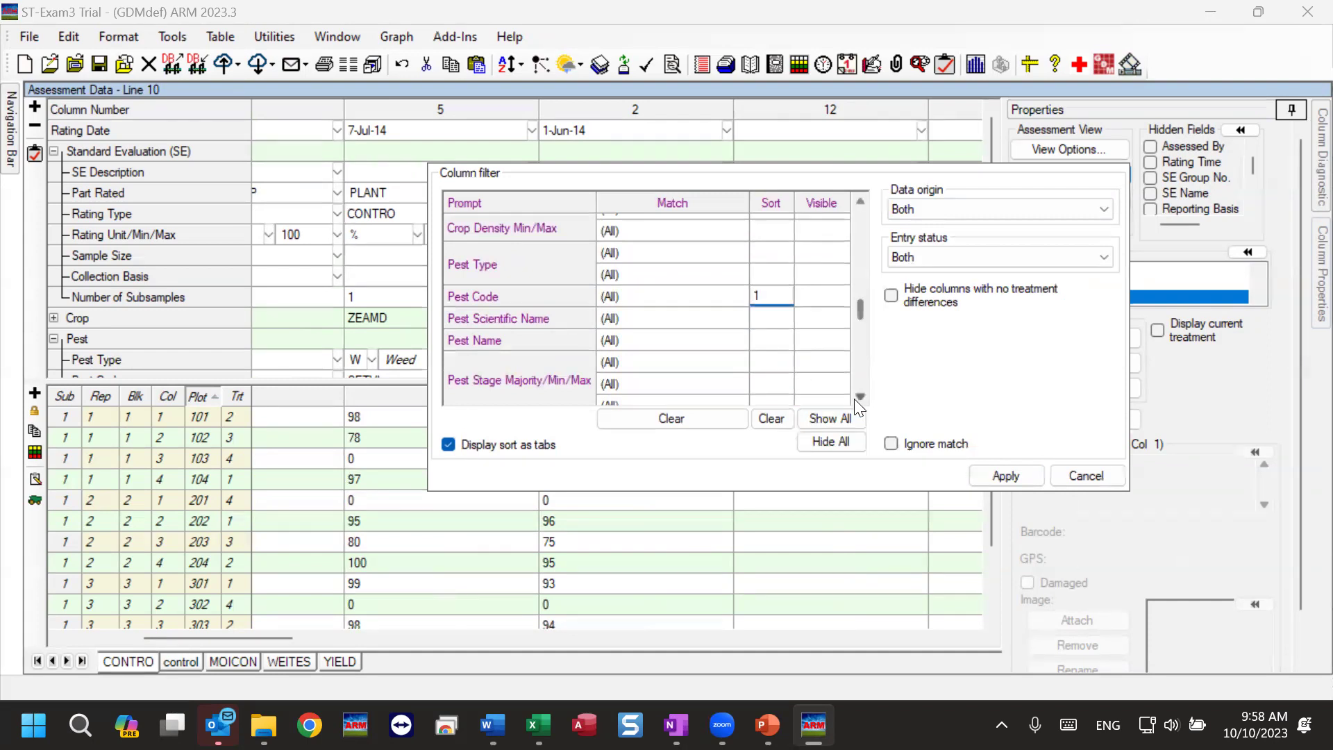
pyautogui.click(1007, 476)
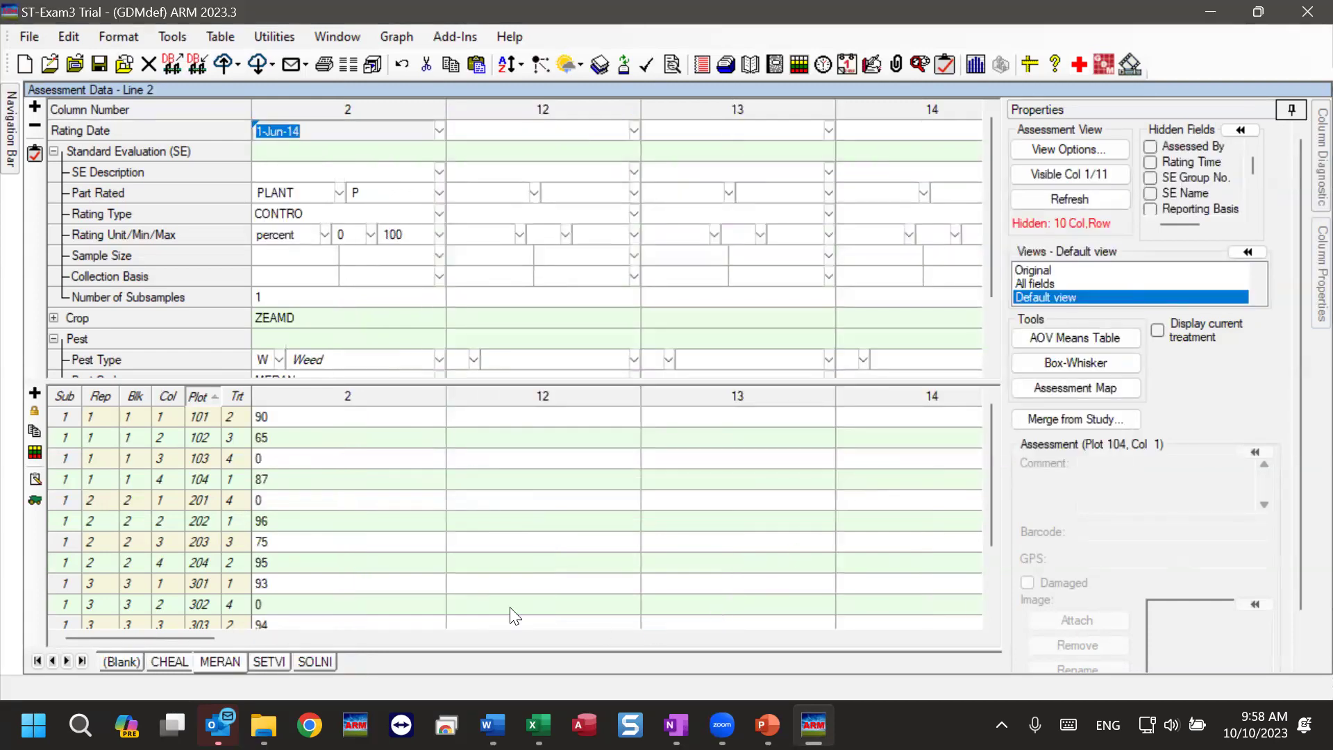
# Look through the CHEAL, MERAN, SETVI, SOLNI and blank groups to see how the columns are split by pest code
pyautogui.click(169, 662)
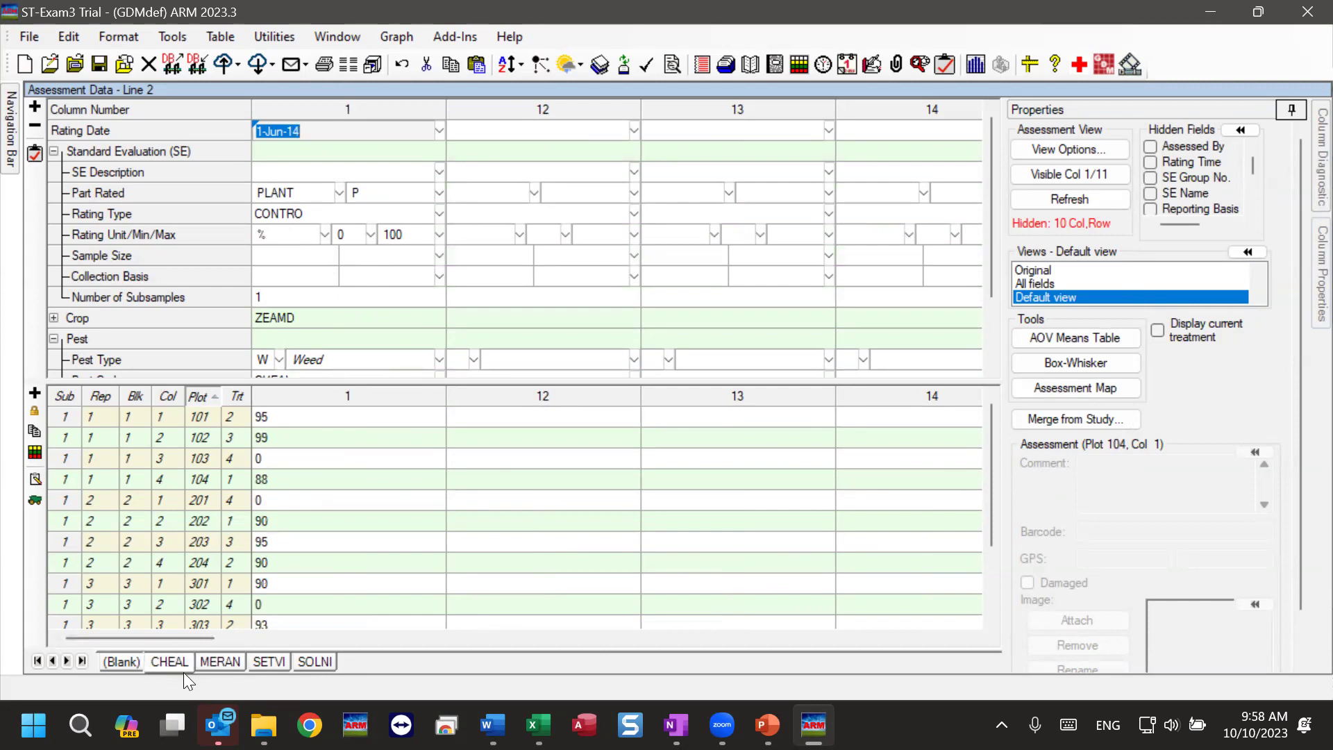
pyautogui.click(220, 663)
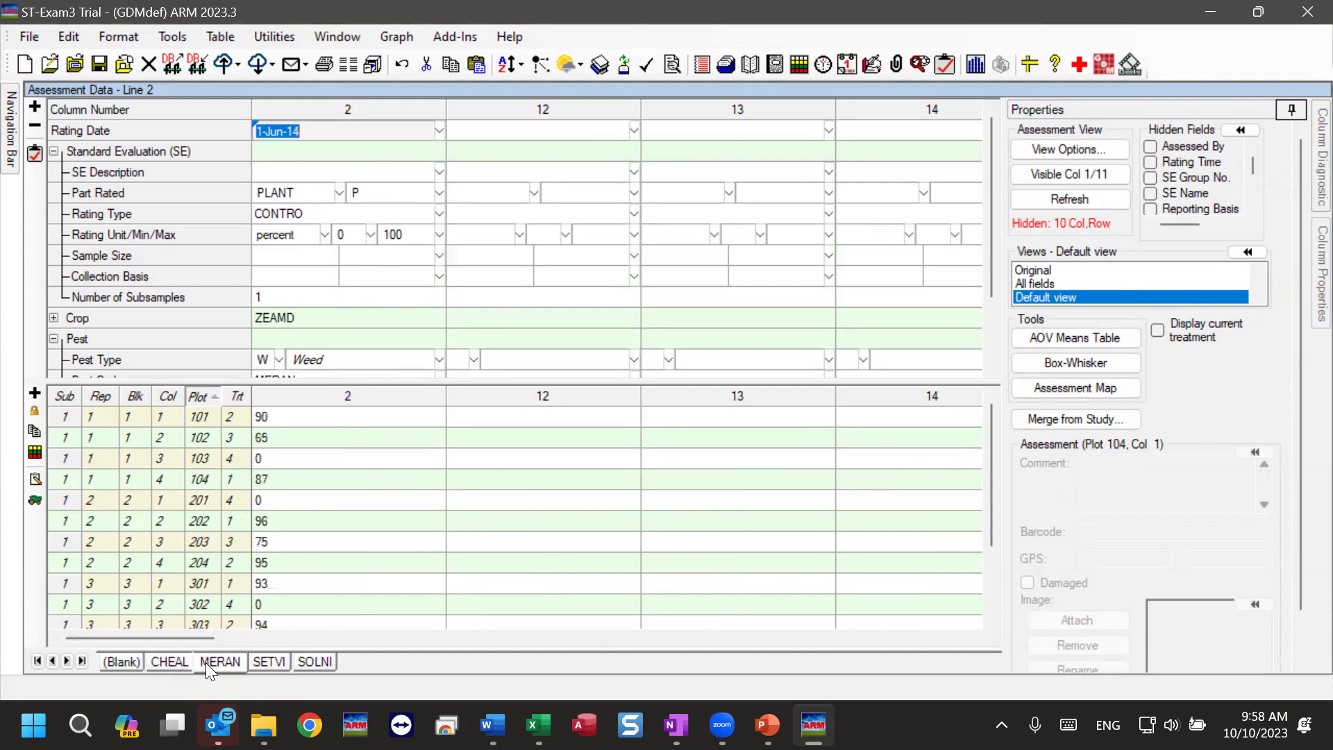
pyautogui.click(268, 662)
pyautogui.click(324, 661)
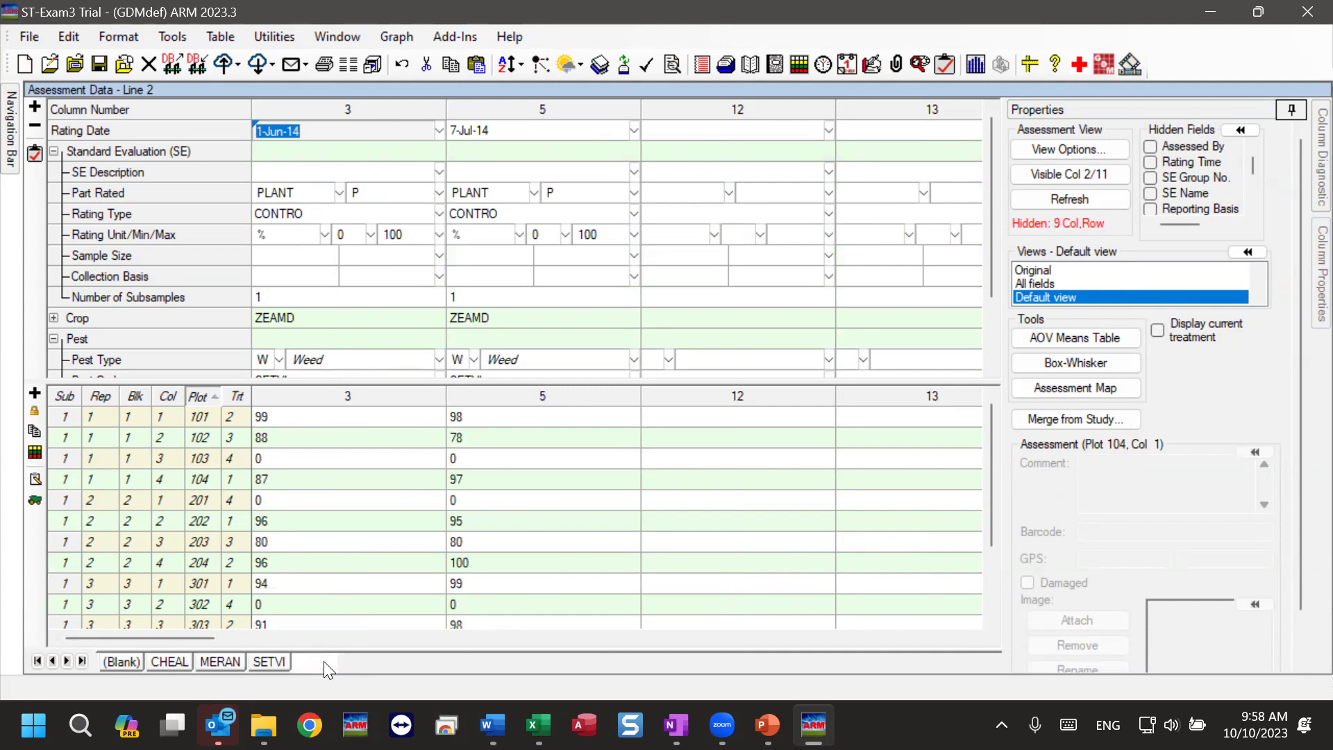
pyautogui.click(270, 660)
pyautogui.click(222, 663)
pyautogui.click(170, 662)
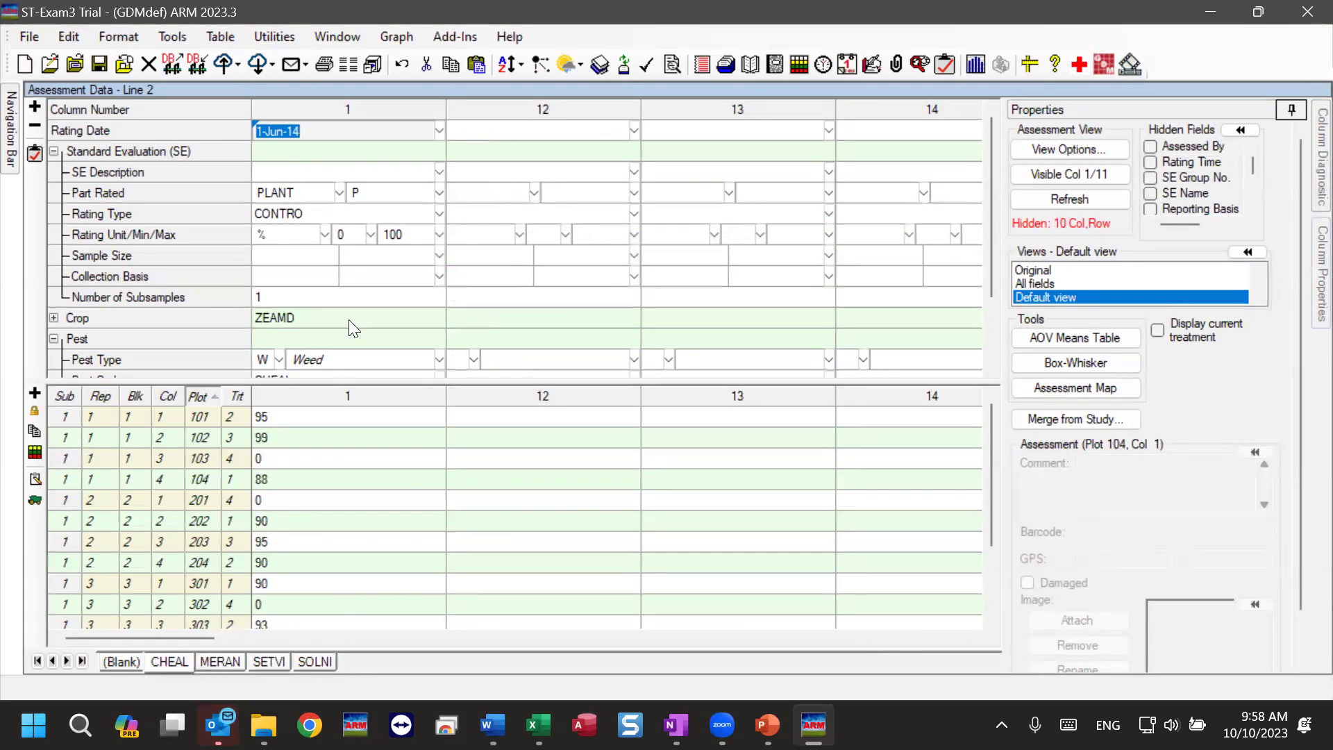
pyautogui.click(125, 665)
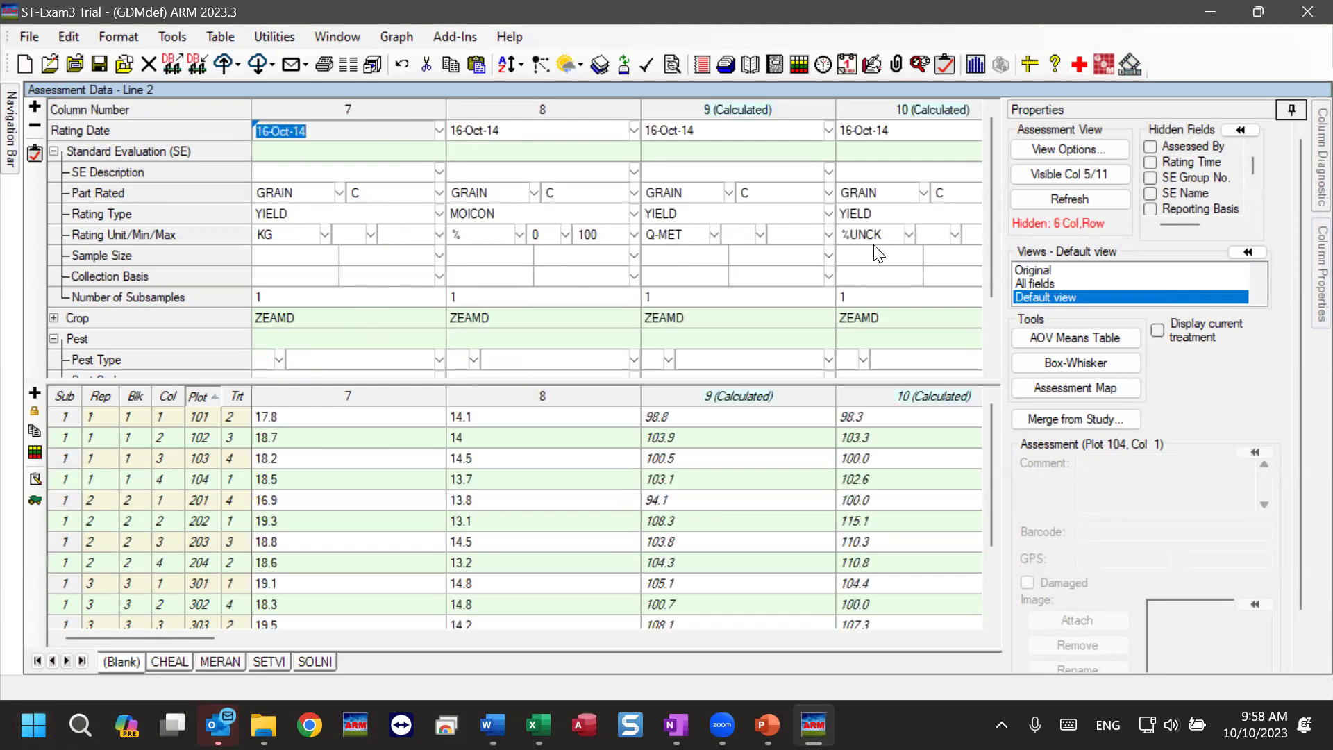
# Review the column filter prompts, try Data as the entry status, and set the entry status to Empty
pyautogui.click(1059, 174)
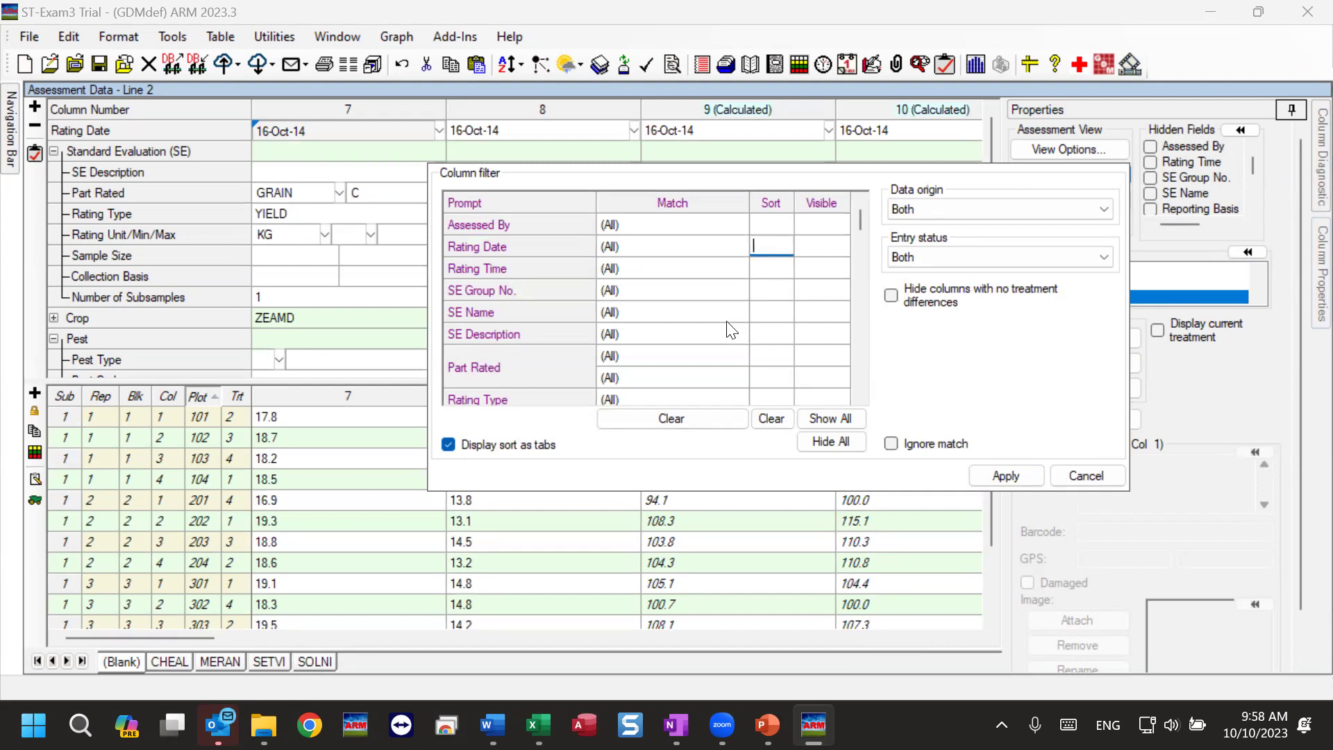
pyautogui.scroll(-7, 662, 281)
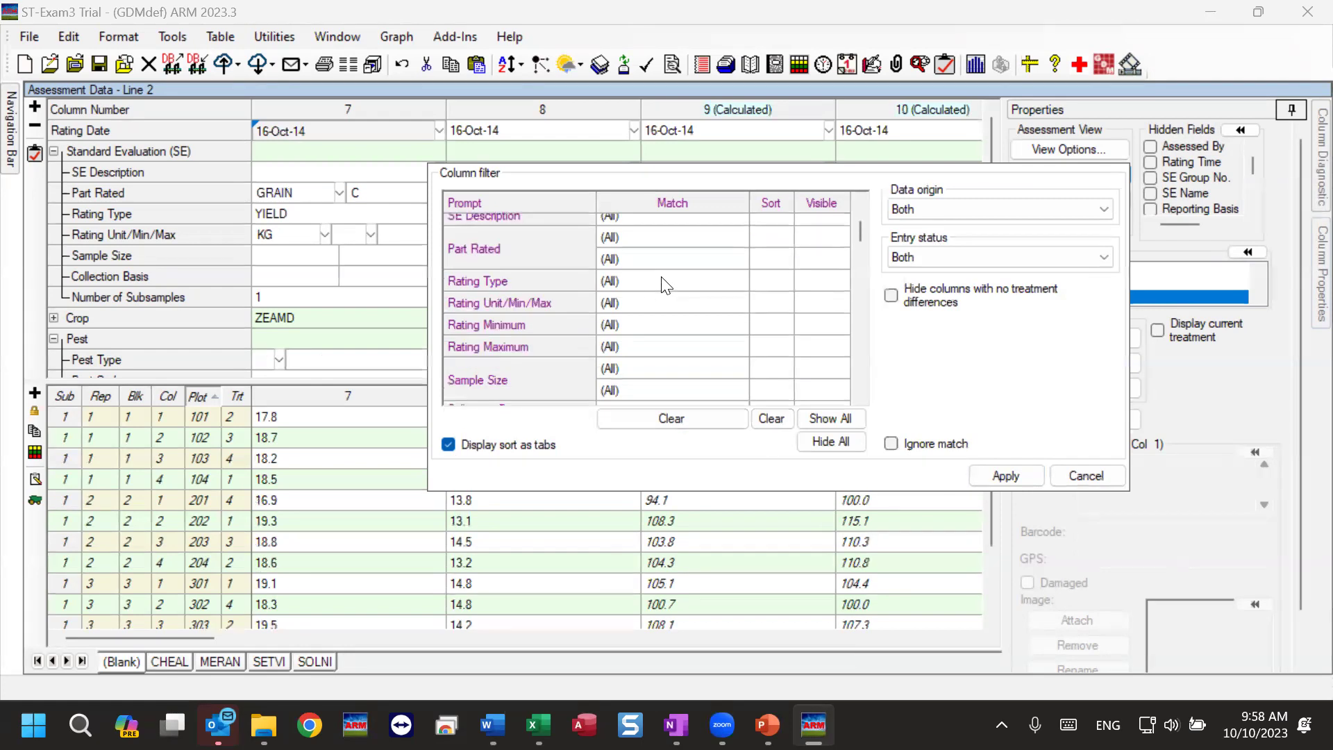
pyautogui.scroll(-9, 666, 295)
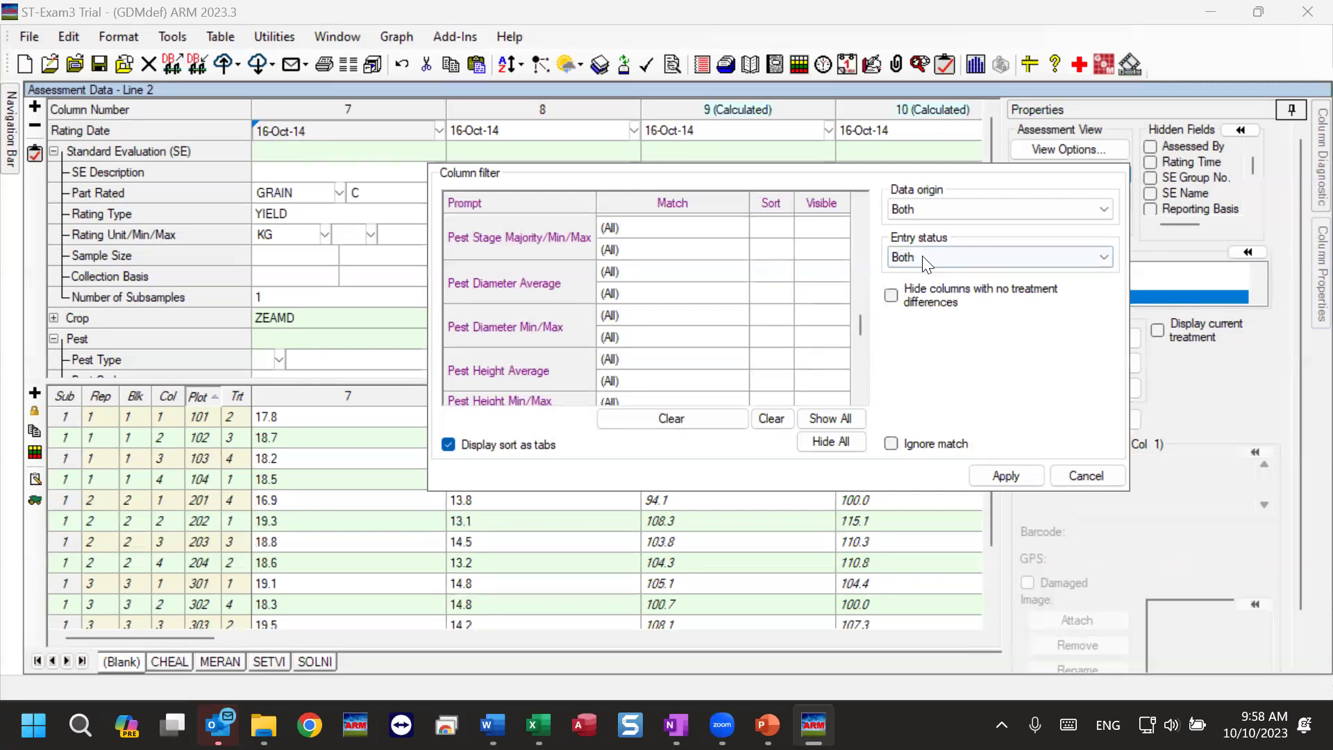
pyautogui.click(948, 258)
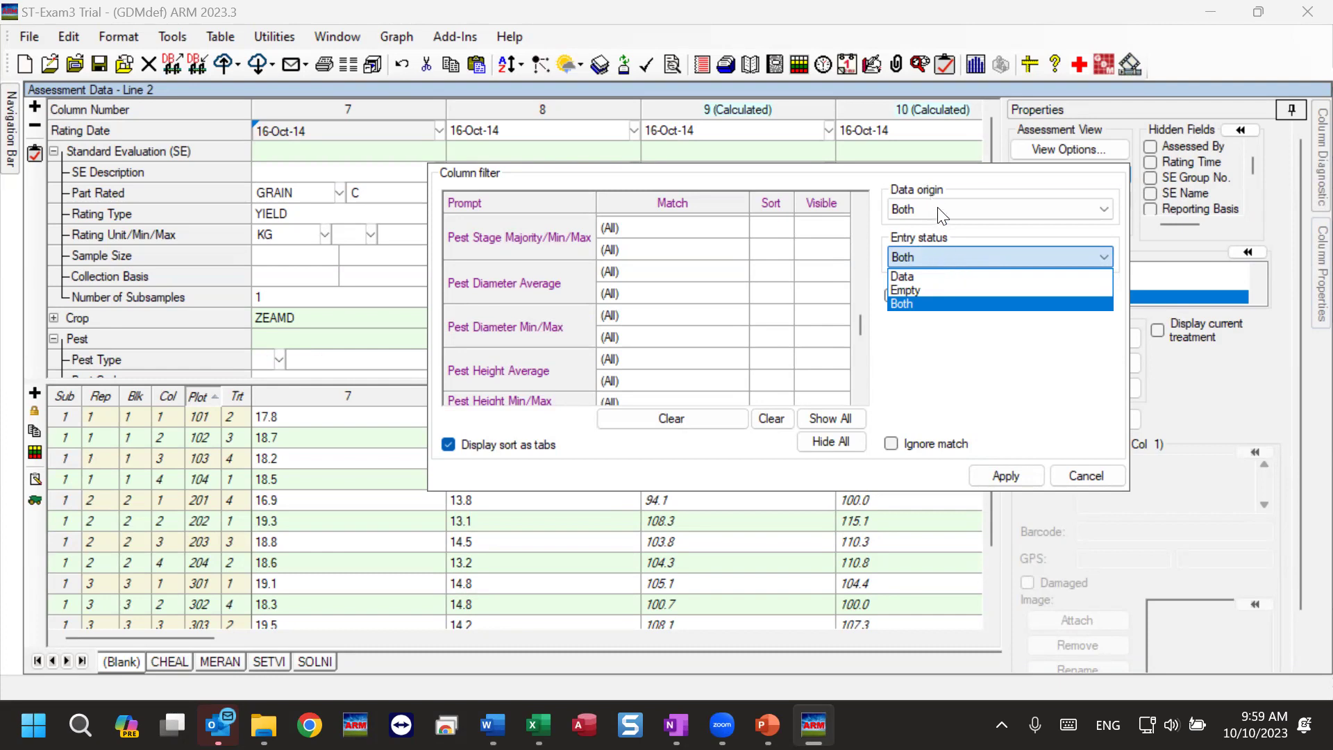
pyautogui.click(907, 276)
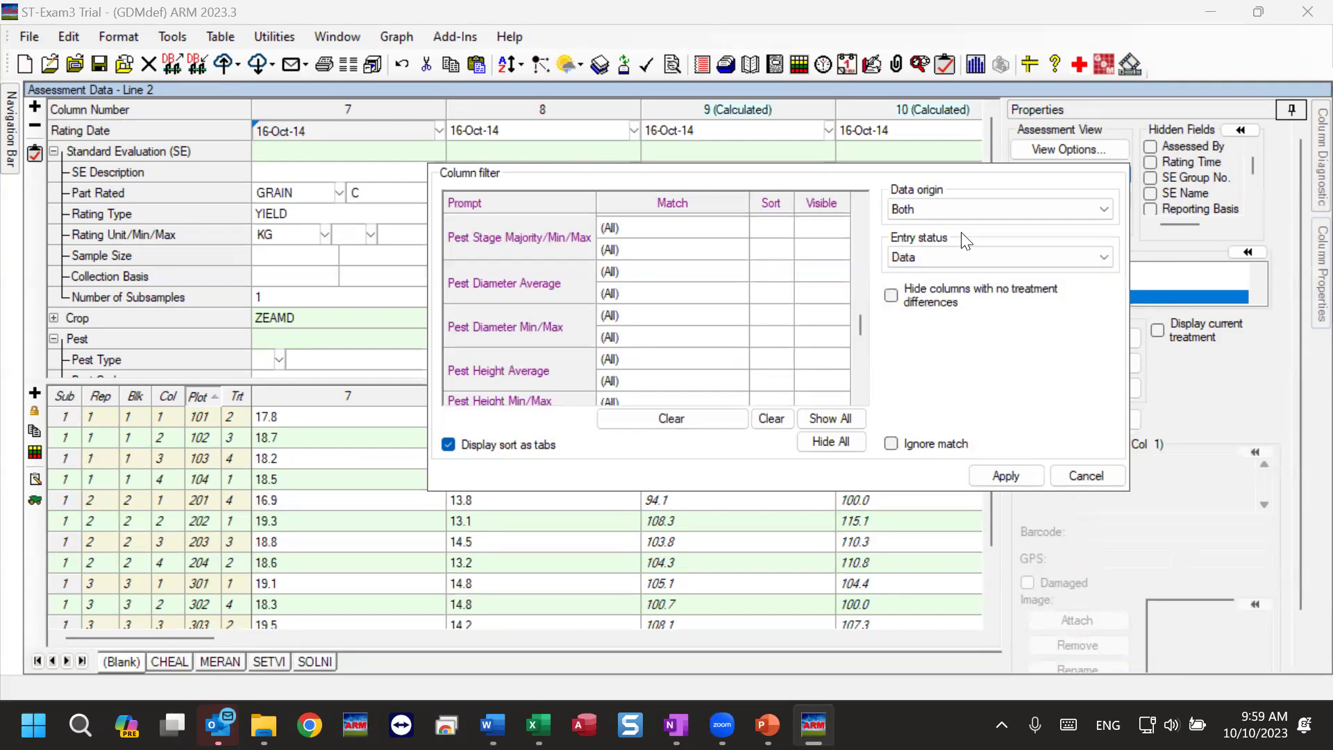
pyautogui.click(928, 258)
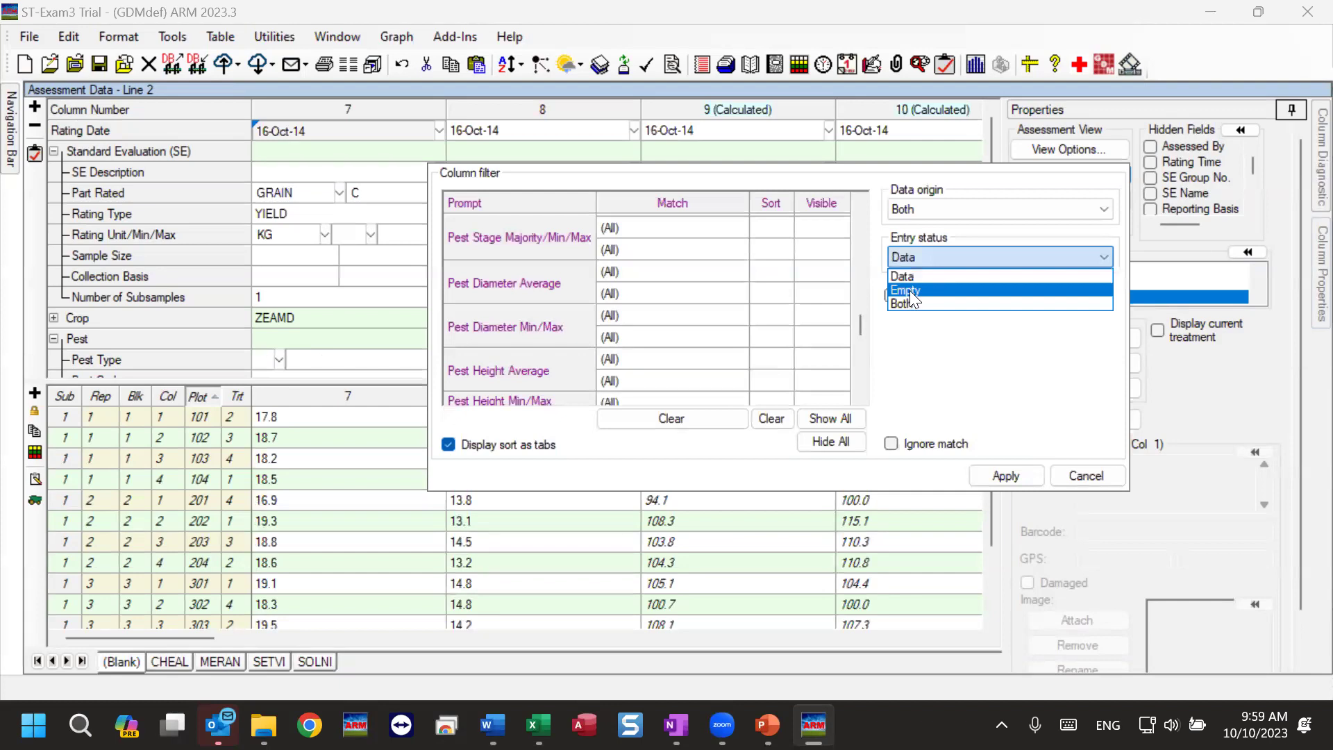
pyautogui.click(909, 290)
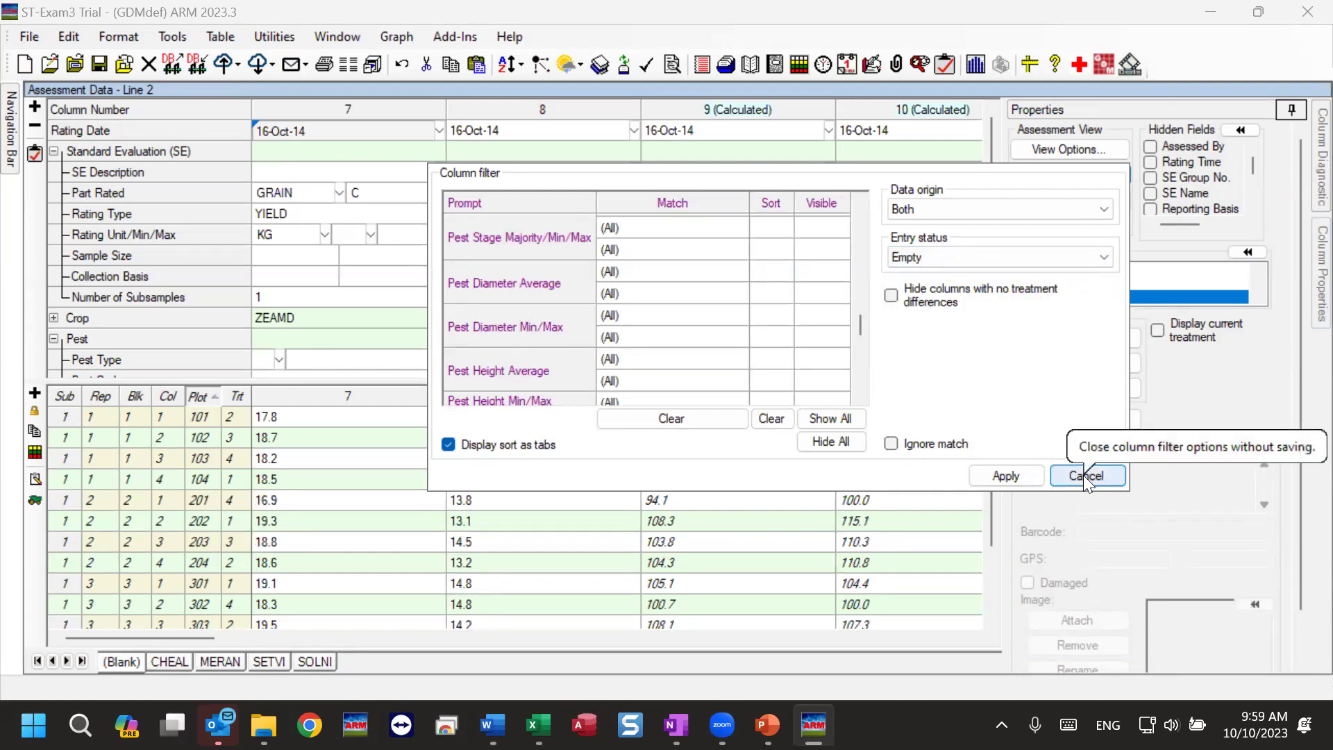
# Clear the column sort order, turn off displaying the sort as tabs, set the entry status to Both, and apply the filter
pyautogui.click(769, 418)
pyautogui.click(549, 448)
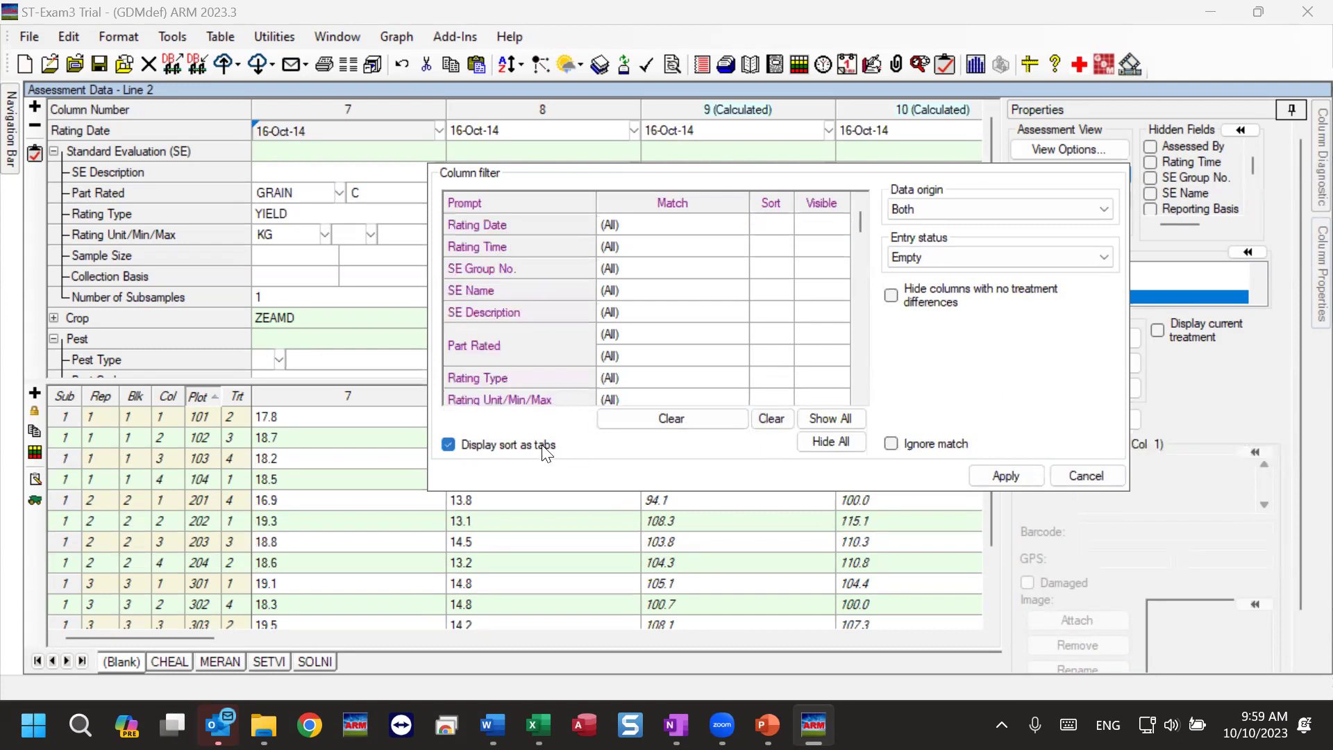
pyautogui.click(989, 258)
pyautogui.click(912, 304)
pyautogui.click(999, 477)
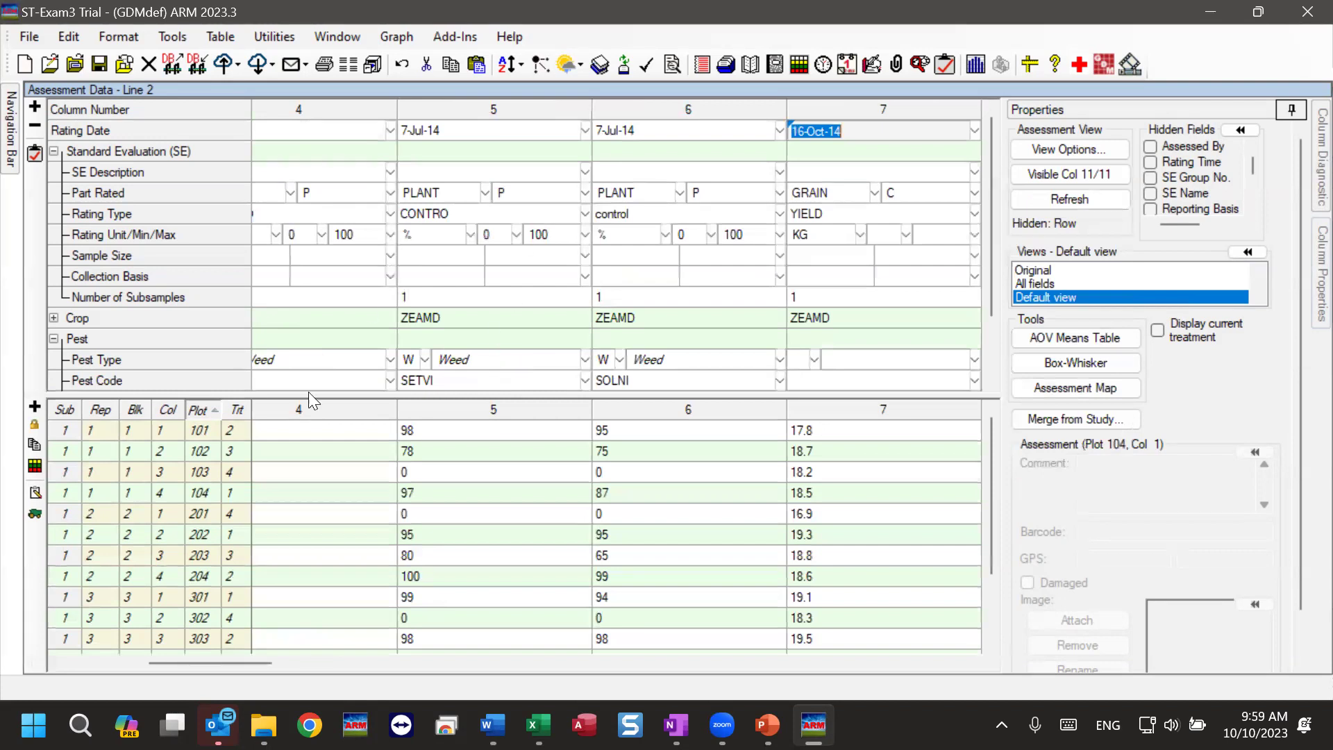
# Delete all plot assessment values in column 11 (WEITES) and clear that column's rating date
pyautogui.moveTo(205, 661); pyautogui.dragTo(343, 659)
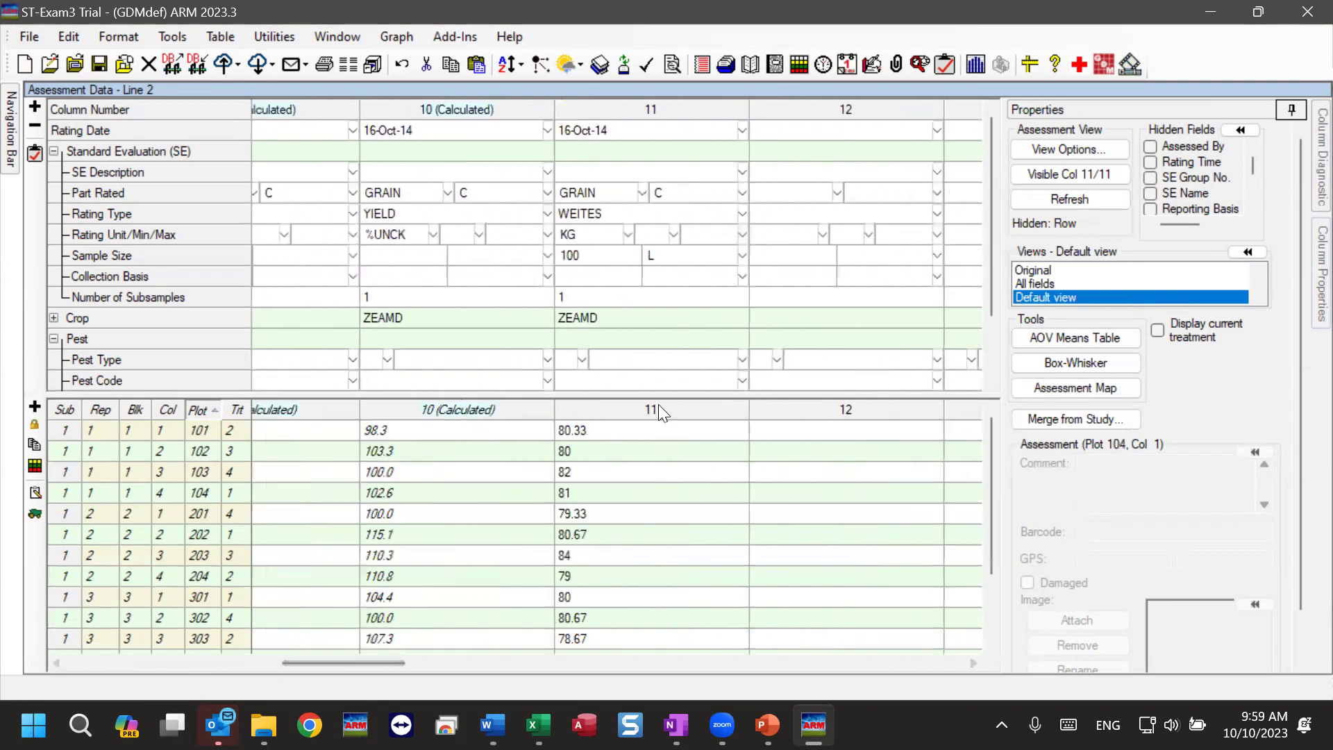
pyautogui.moveTo(600, 431); pyautogui.dragTo(629, 724)
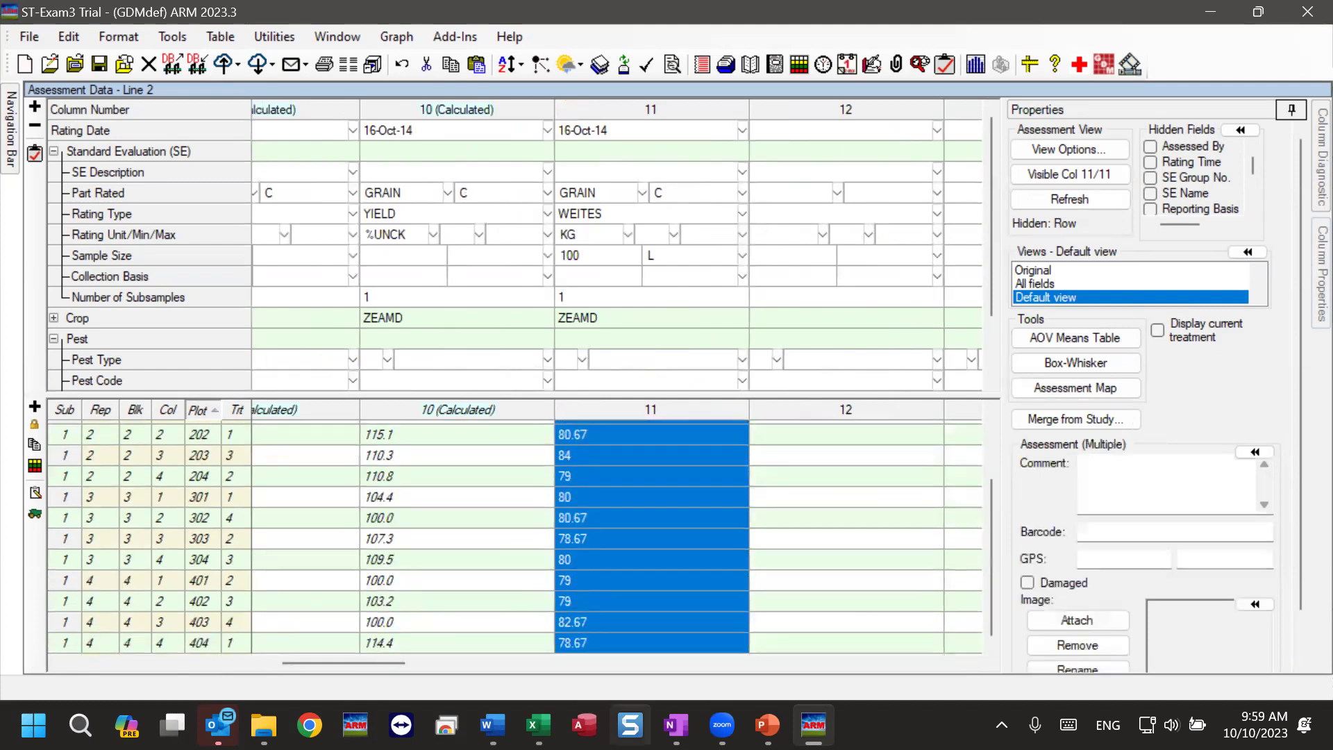
pyautogui.press('Delete')
pyautogui.click(476, 469)
pyautogui.click(562, 451)
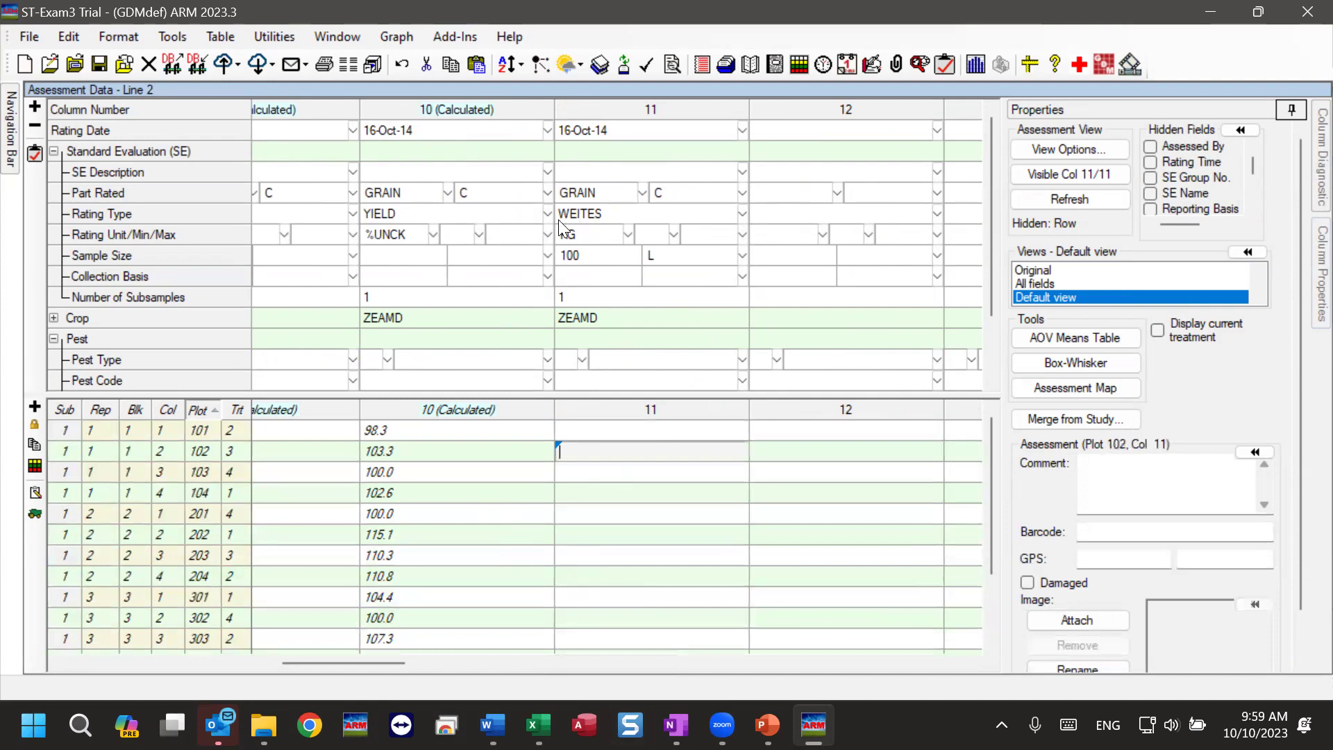
pyautogui.click(645, 130)
pyautogui.press('Delete')
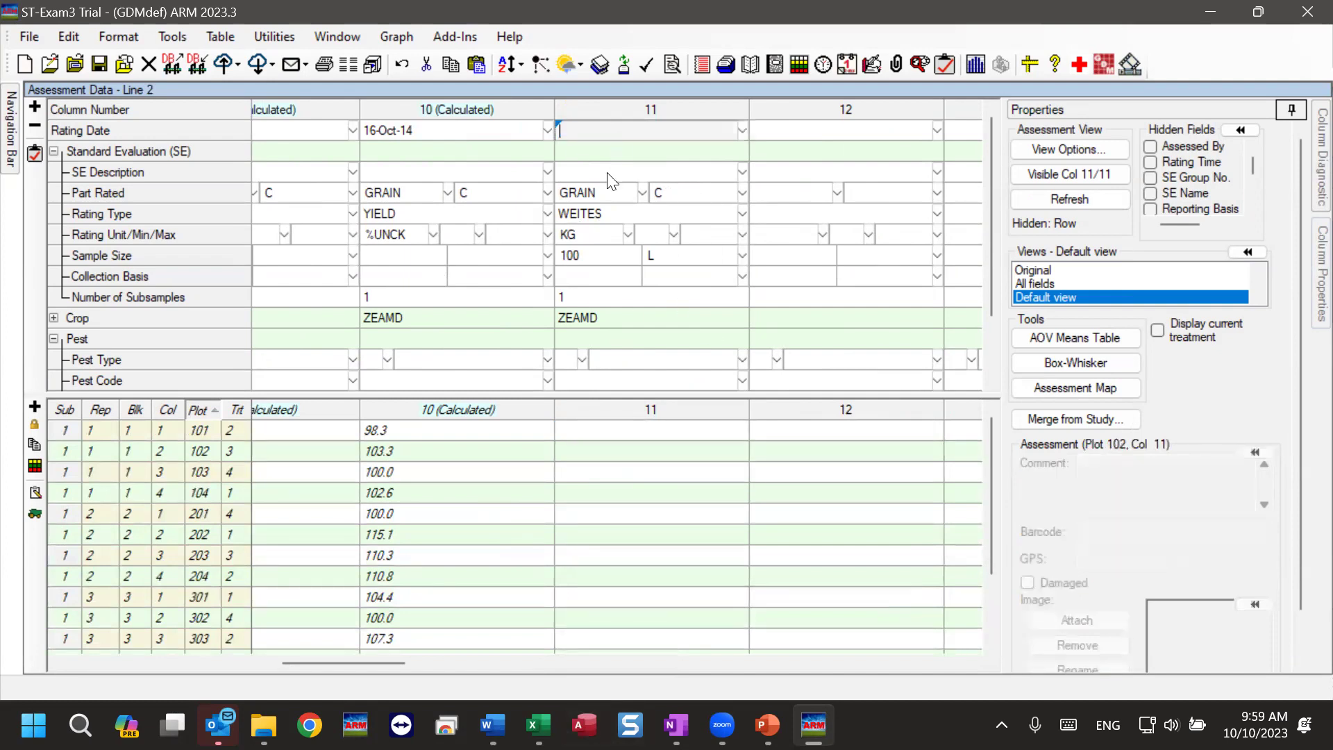
pyautogui.click(434, 492)
# Filter the assessment columns to entry status Empty and apply it
pyautogui.moveTo(352, 655); pyautogui.dragTo(79, 657)
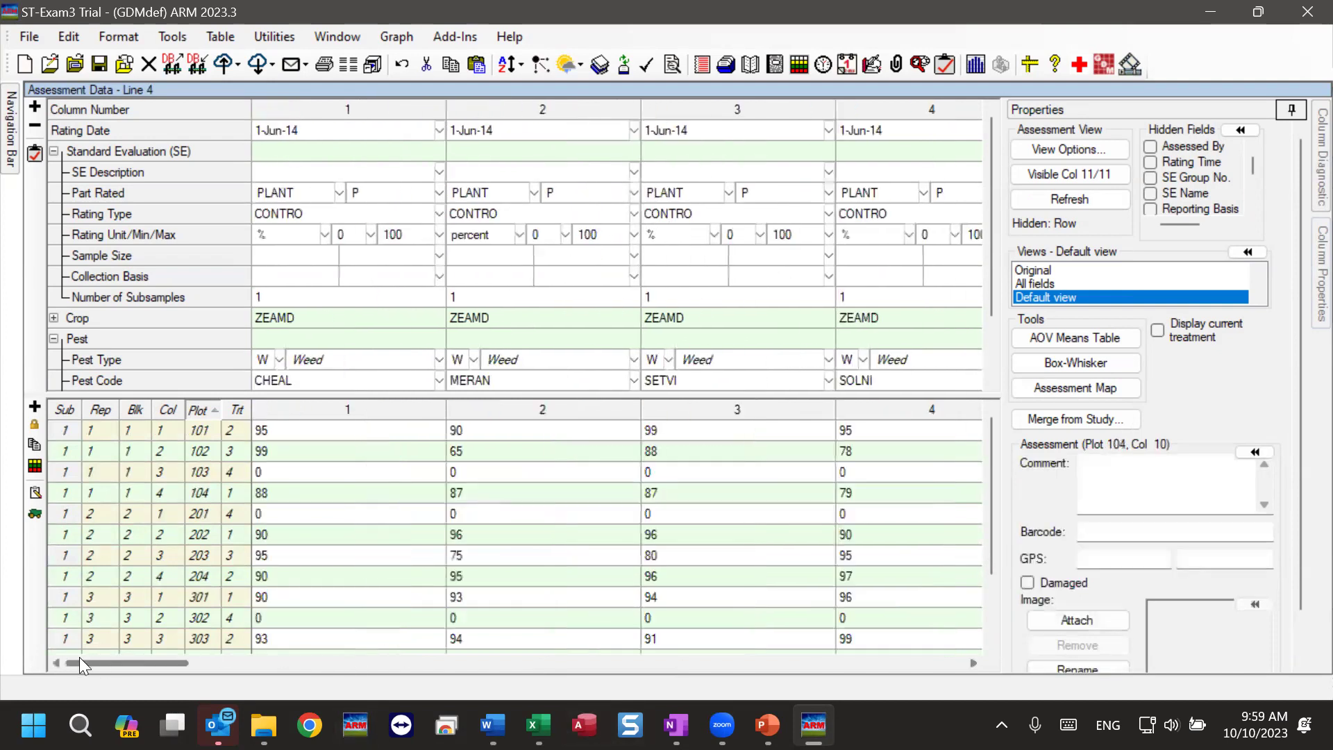
pyautogui.click(376, 433)
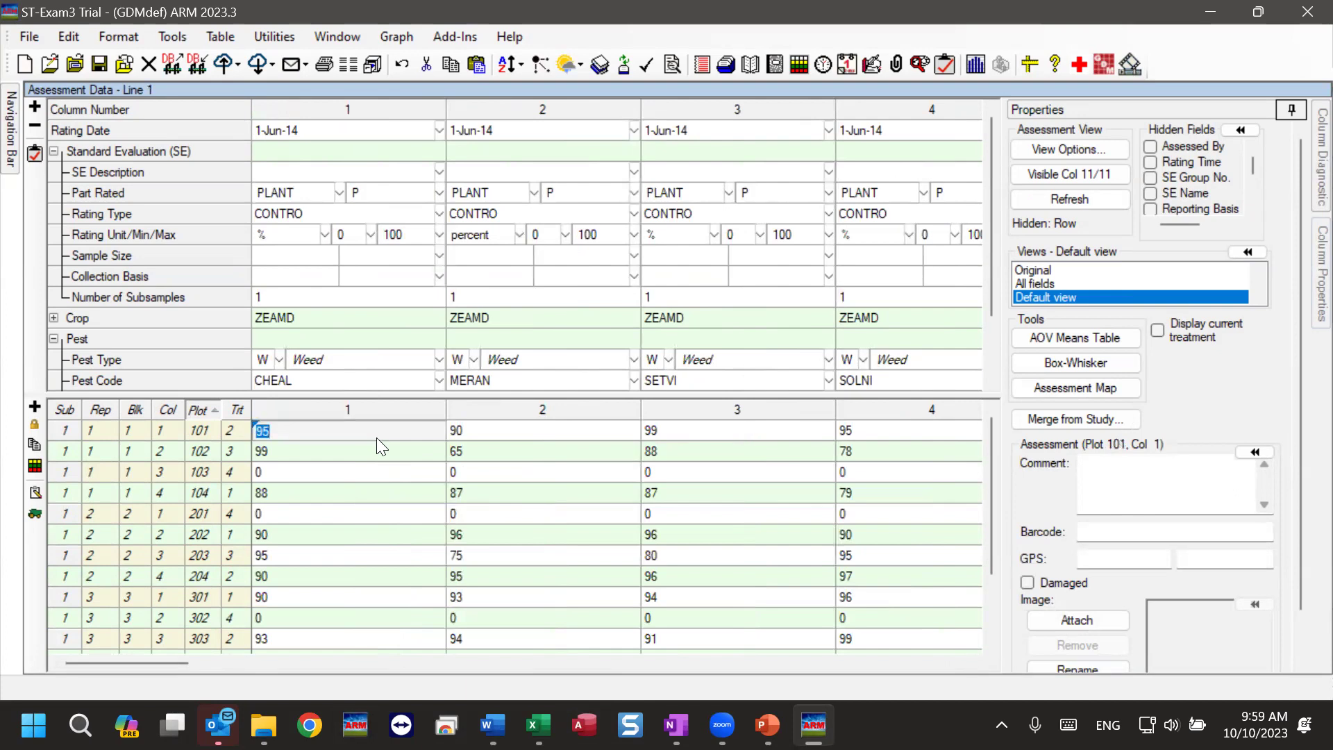
pyautogui.click(1044, 175)
pyautogui.click(933, 260)
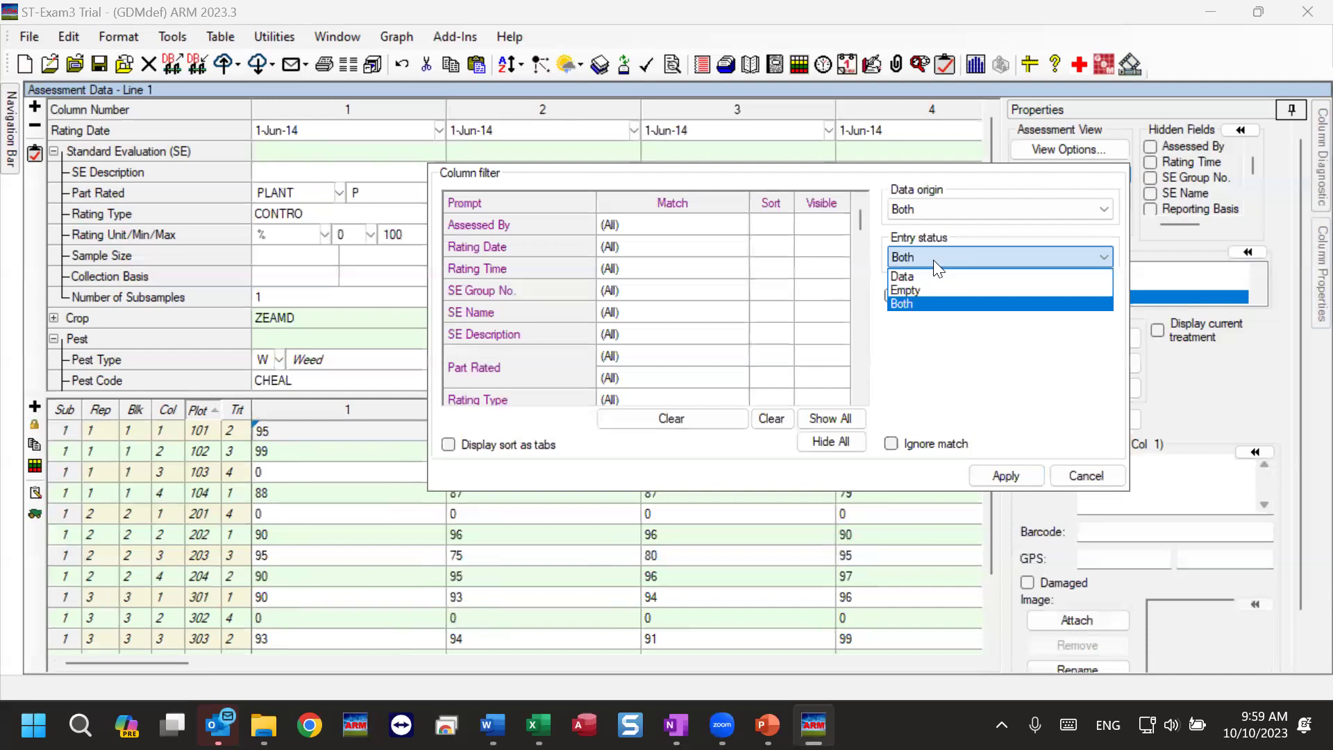
pyautogui.click(913, 292)
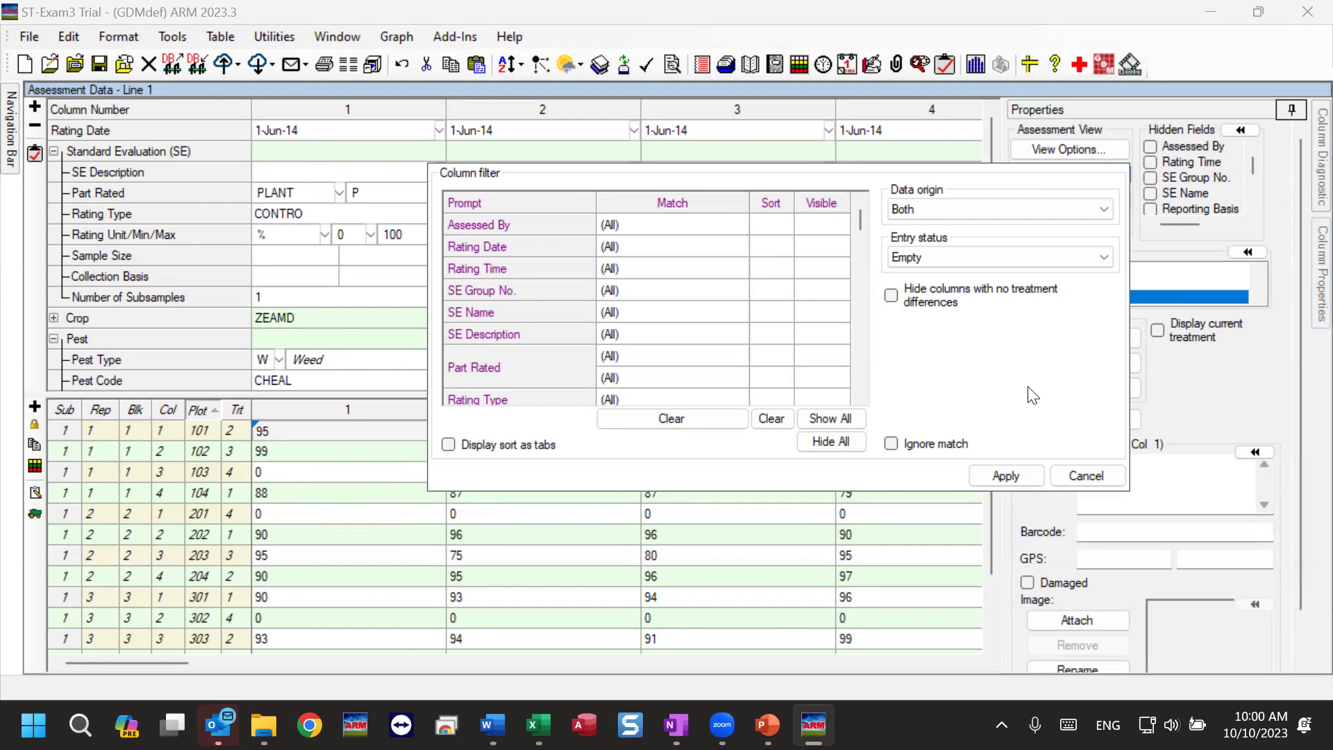
pyautogui.click(1009, 476)
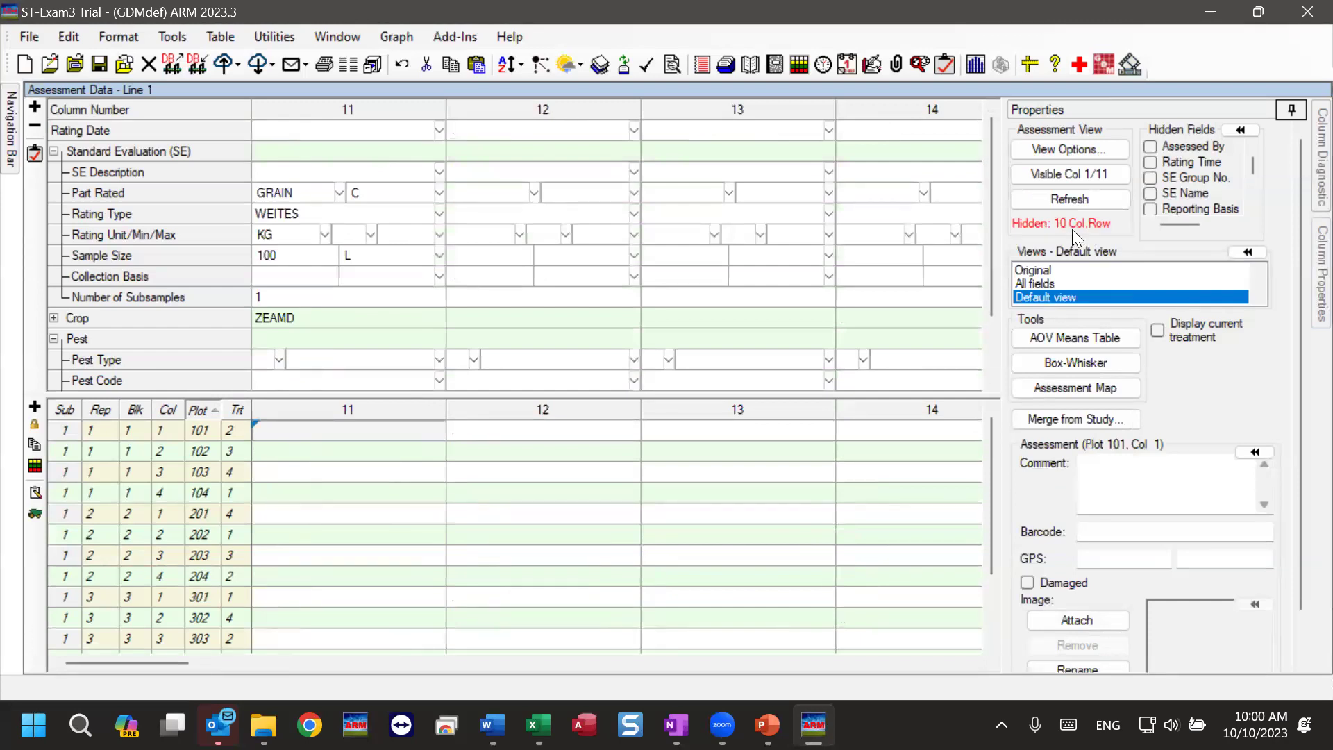
# Change the column filter's entry status to Data and apply it
pyautogui.click(1069, 182)
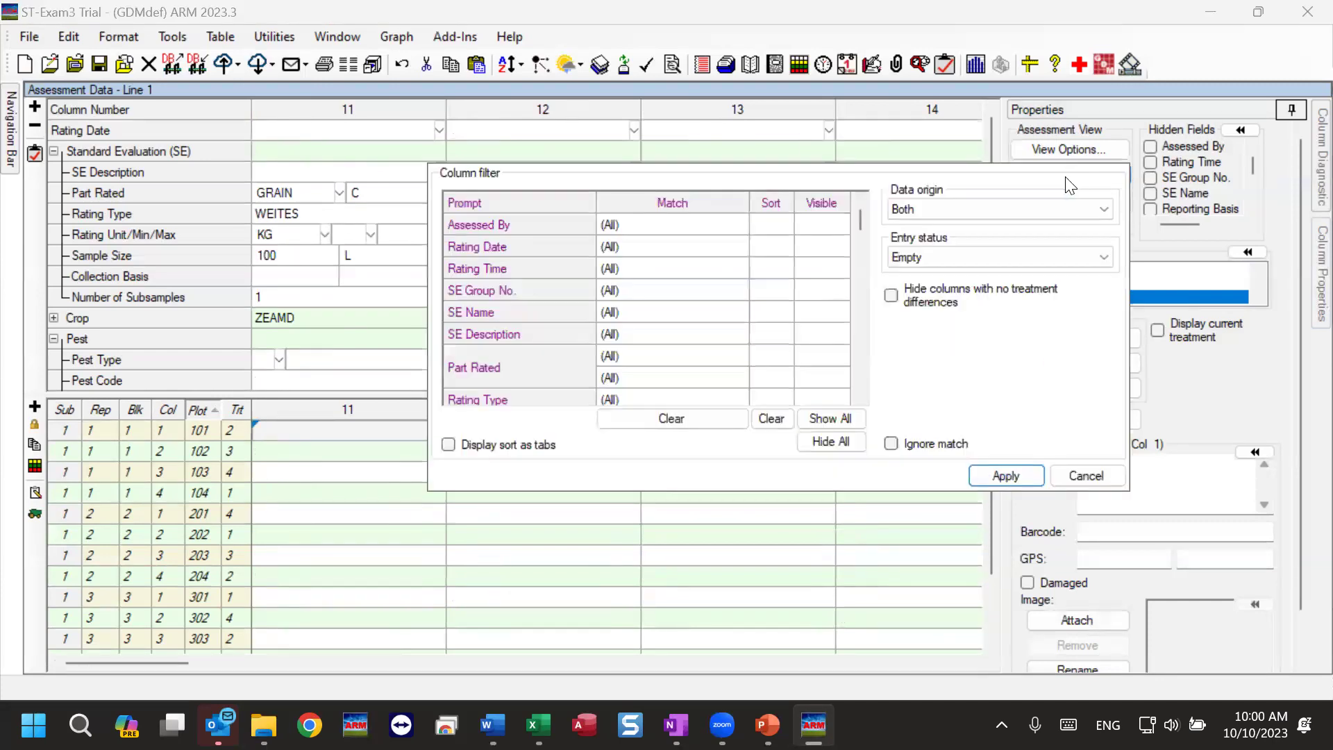
pyautogui.click(923, 259)
pyautogui.click(901, 277)
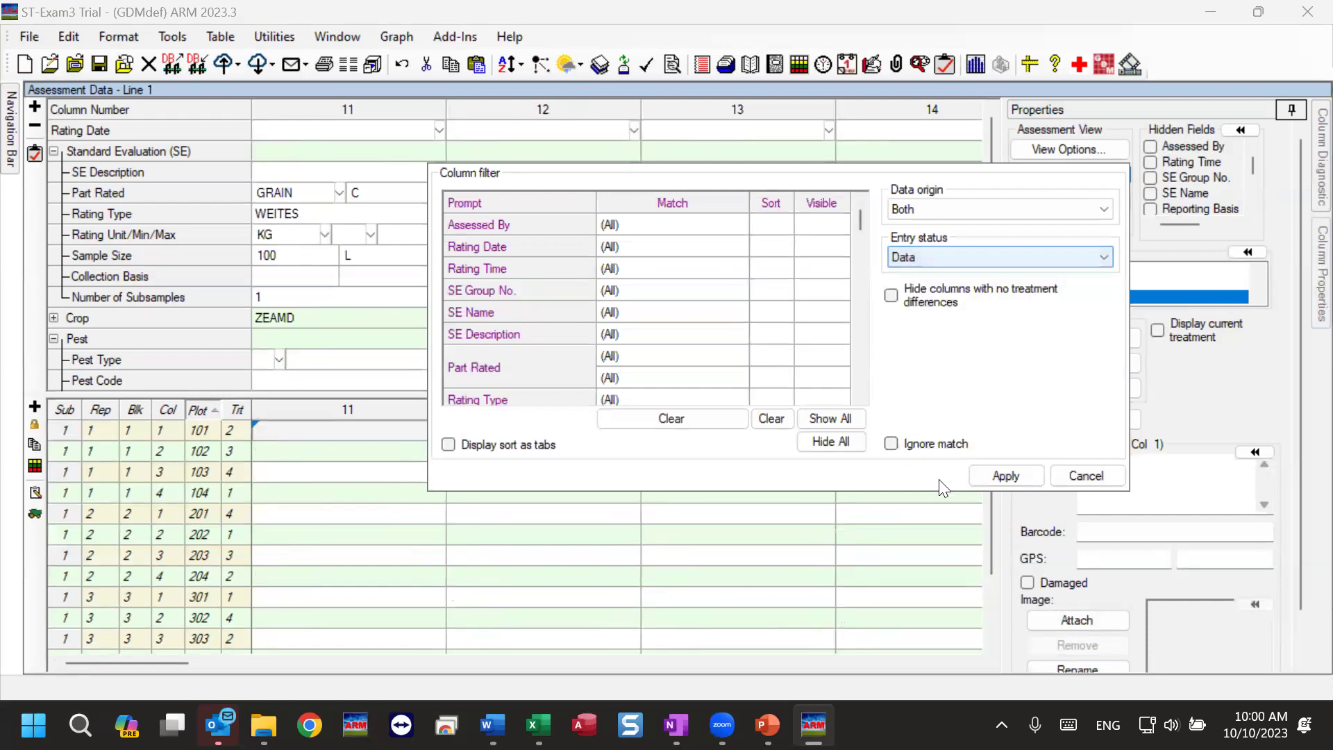
pyautogui.click(1005, 475)
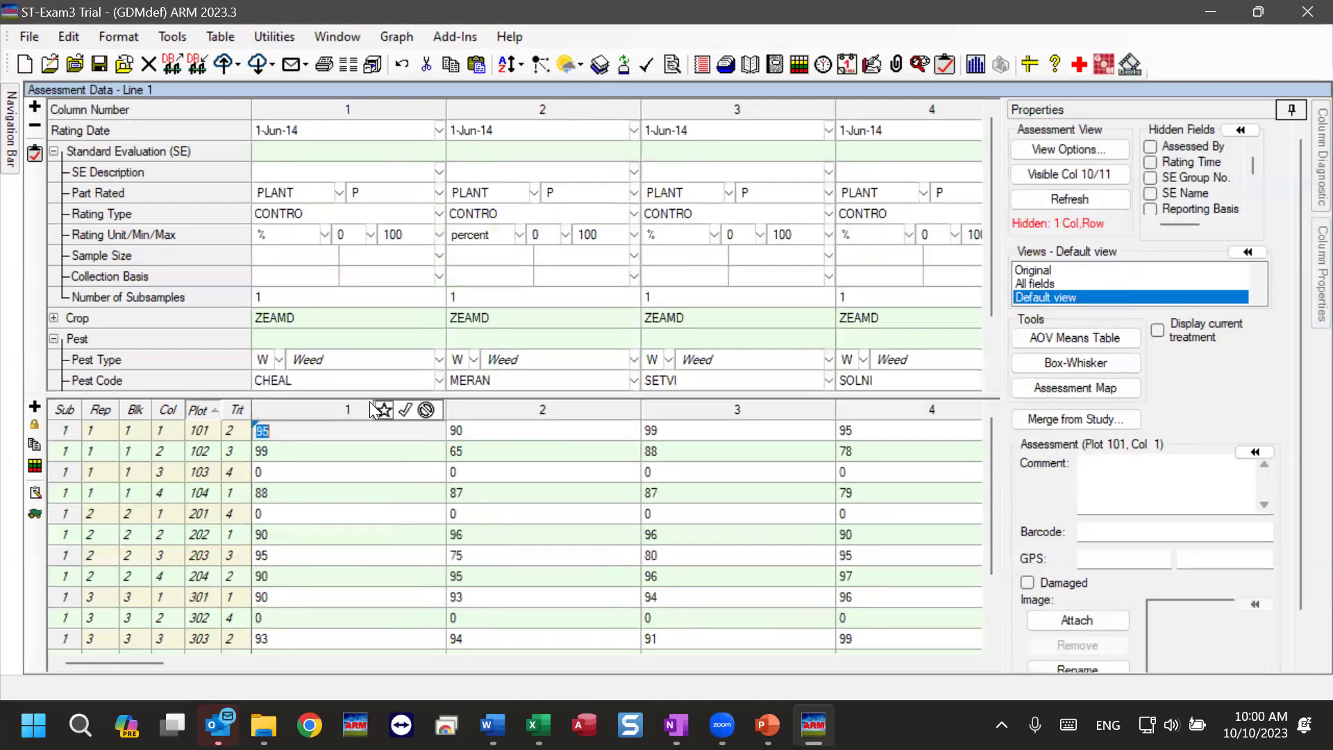
# Look through the columns that contain data, and check the entry status in the column filter without changing it
pyautogui.moveTo(93, 662); pyautogui.dragTo(236, 662)
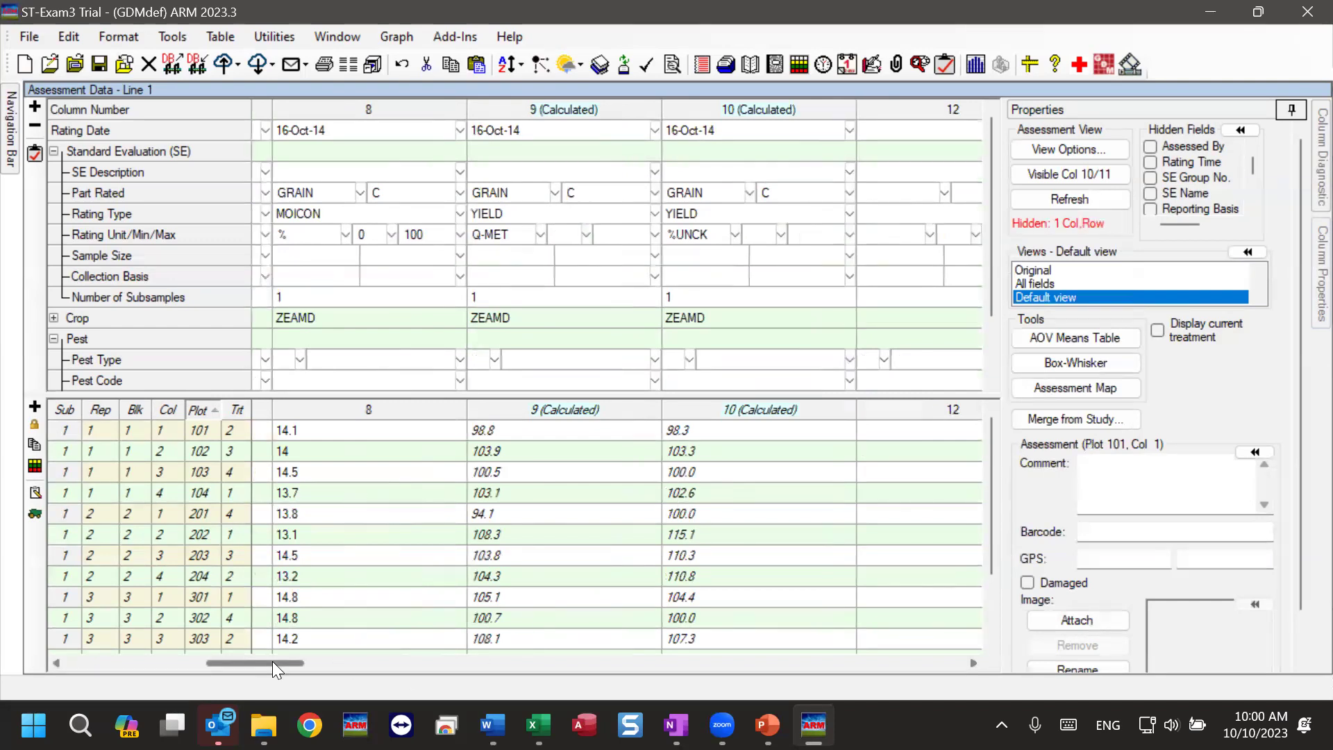
pyautogui.moveTo(272, 661); pyautogui.dragTo(75, 658)
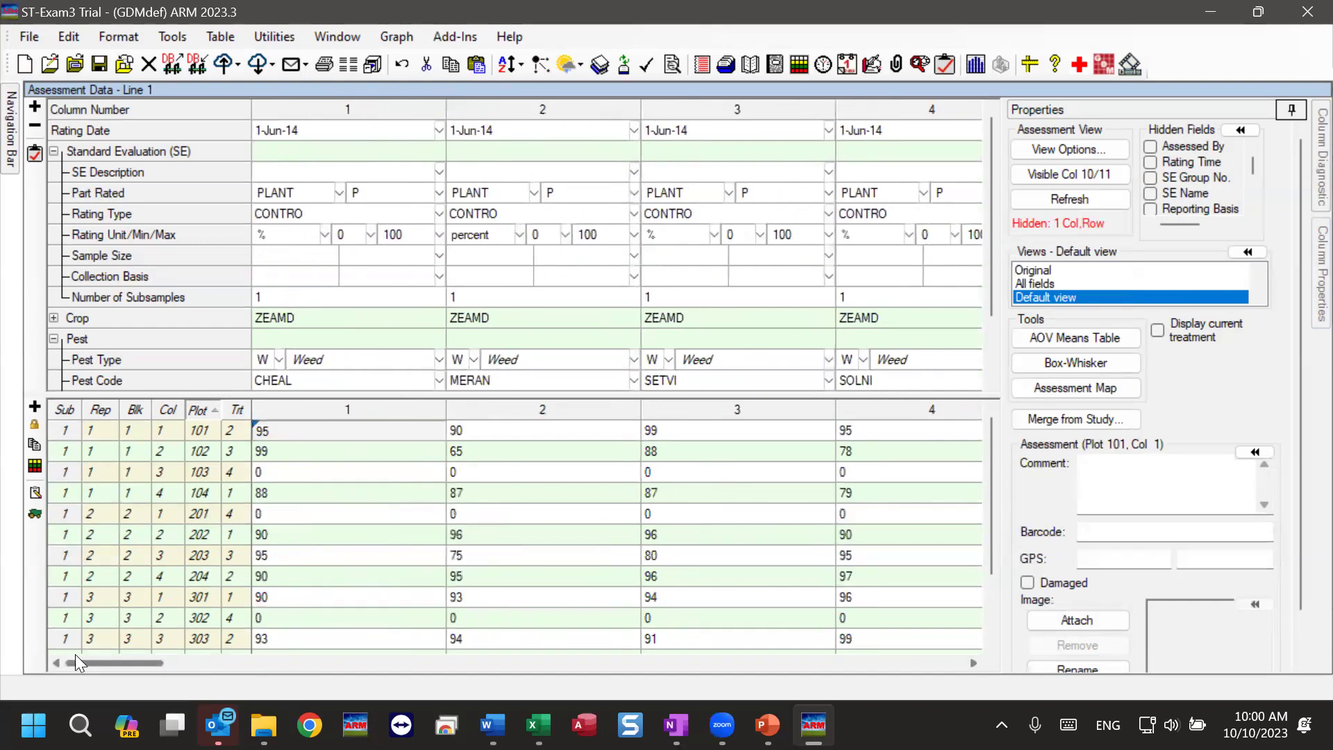
pyautogui.click(1091, 174)
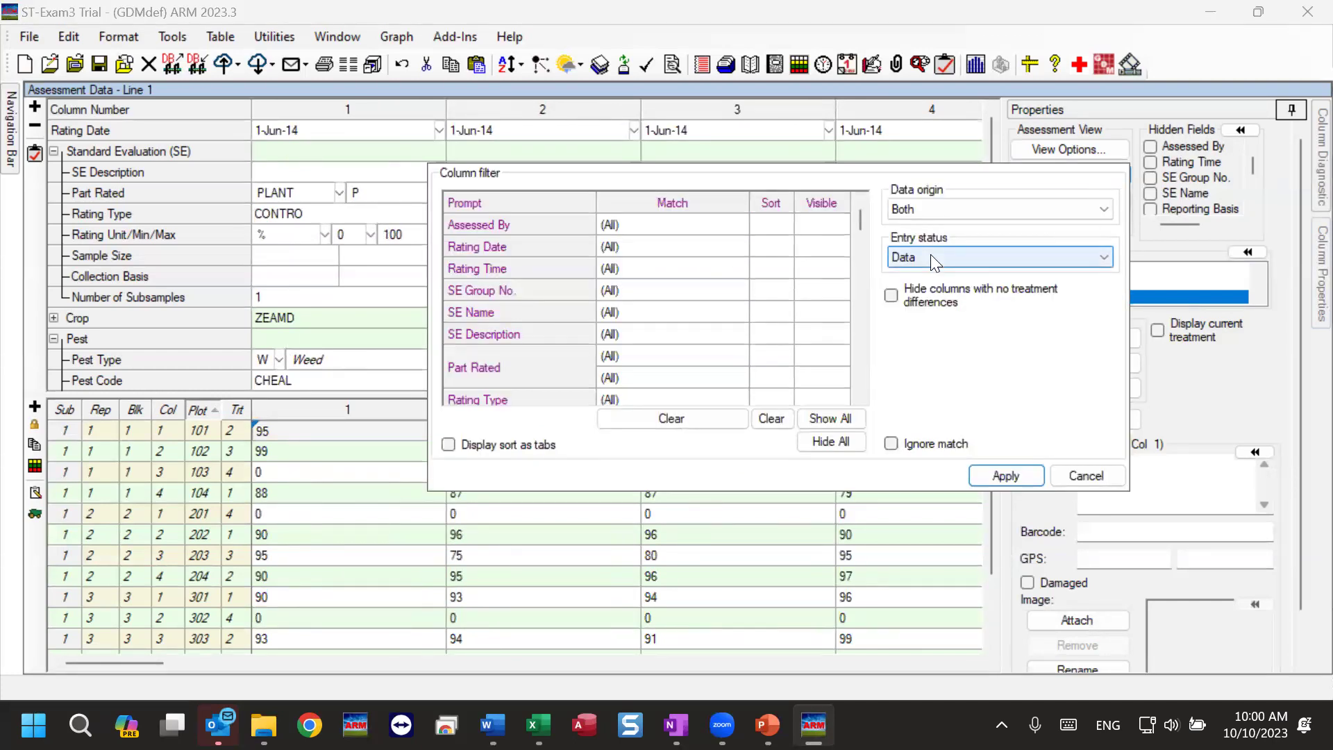
pyautogui.click(1069, 476)
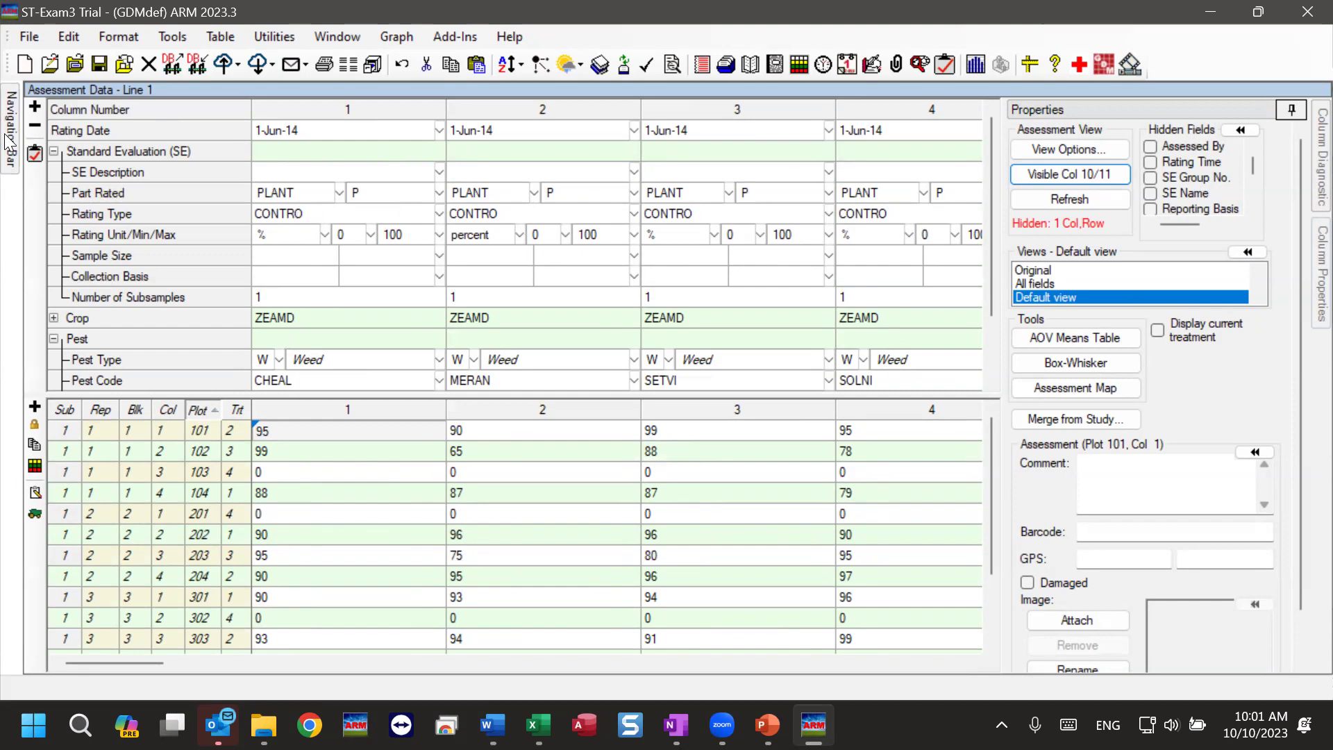
# Open the study rules and read the descriptions of the rules for every trial, General rules for every study and trial-review-2023 sets without loading any
pyautogui.moveTo(10, 142)
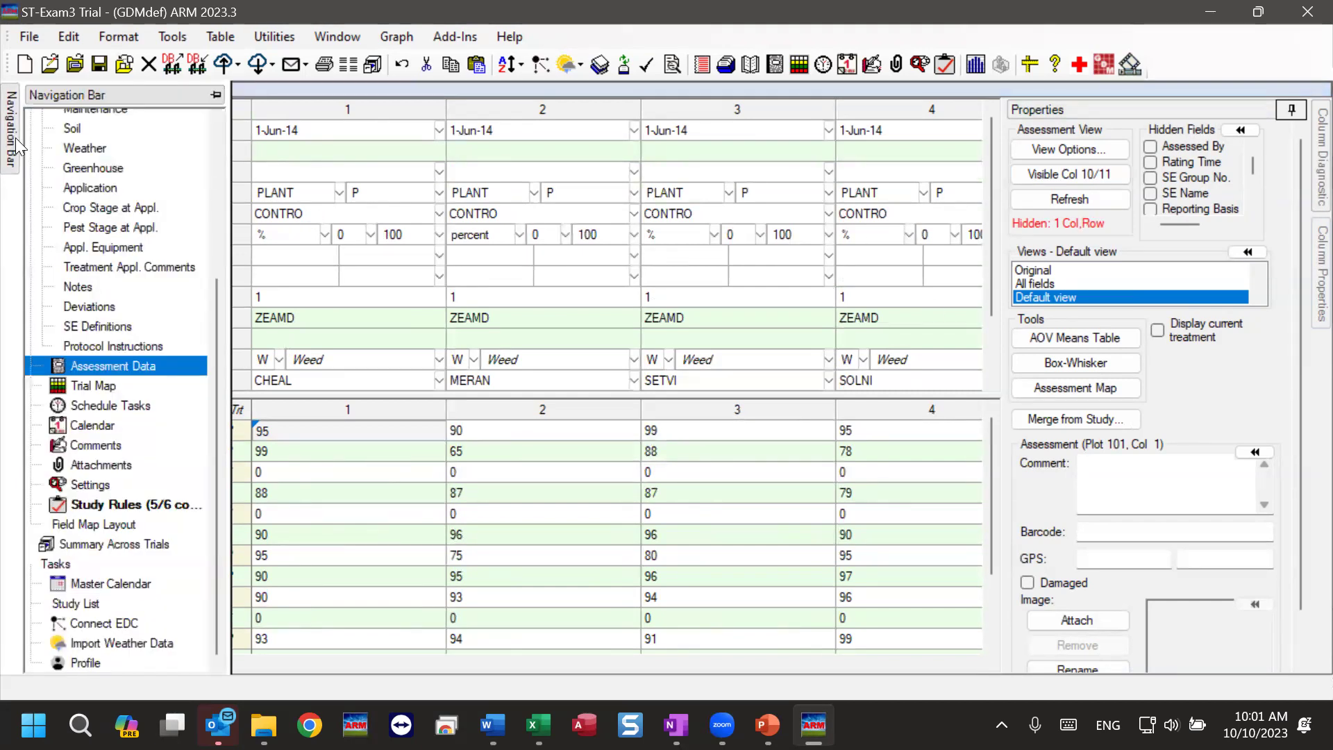
pyautogui.click(98, 507)
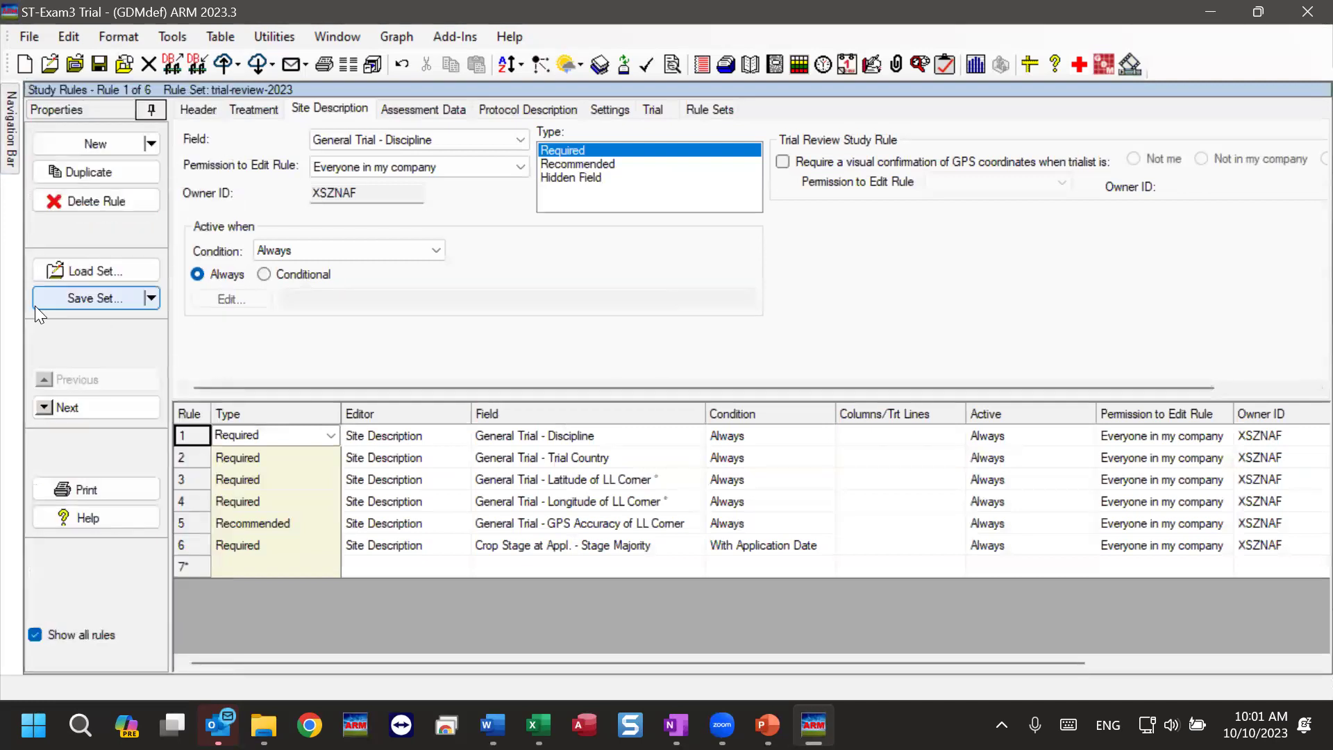
pyautogui.click(121, 271)
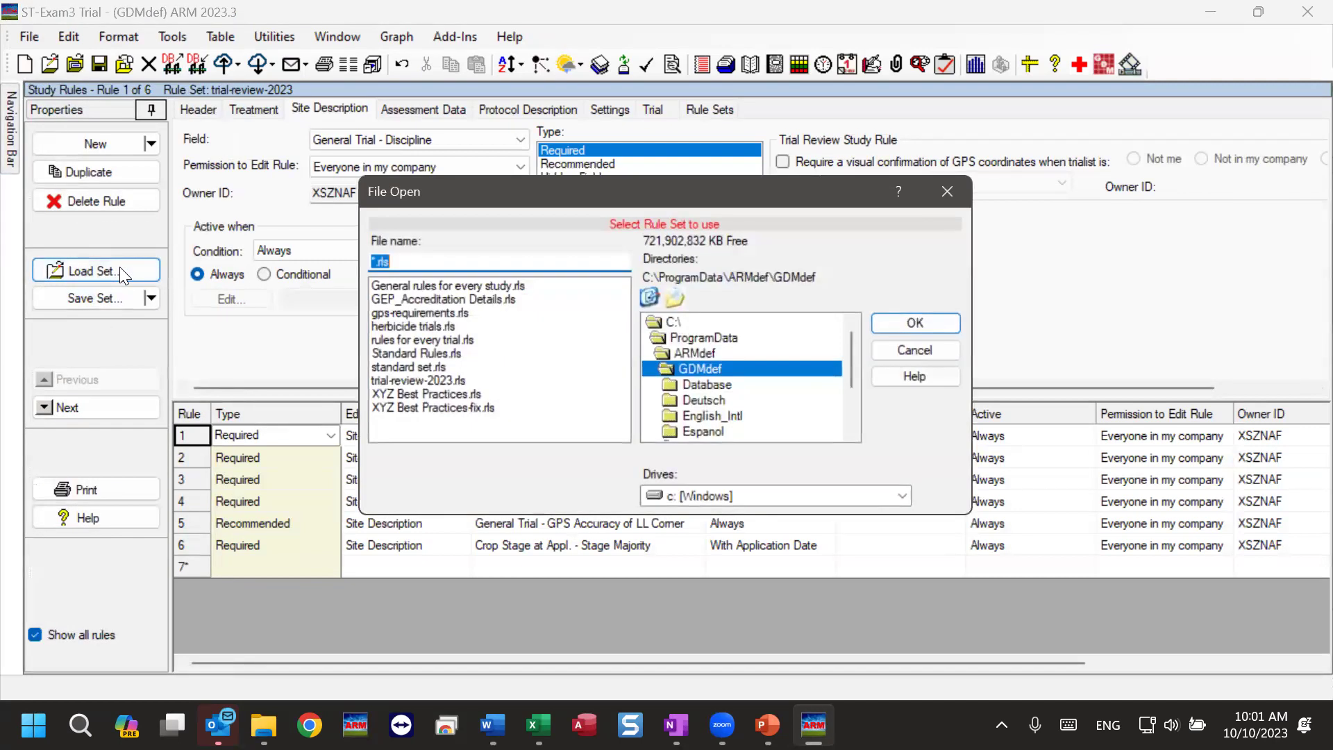
pyautogui.click(401, 337)
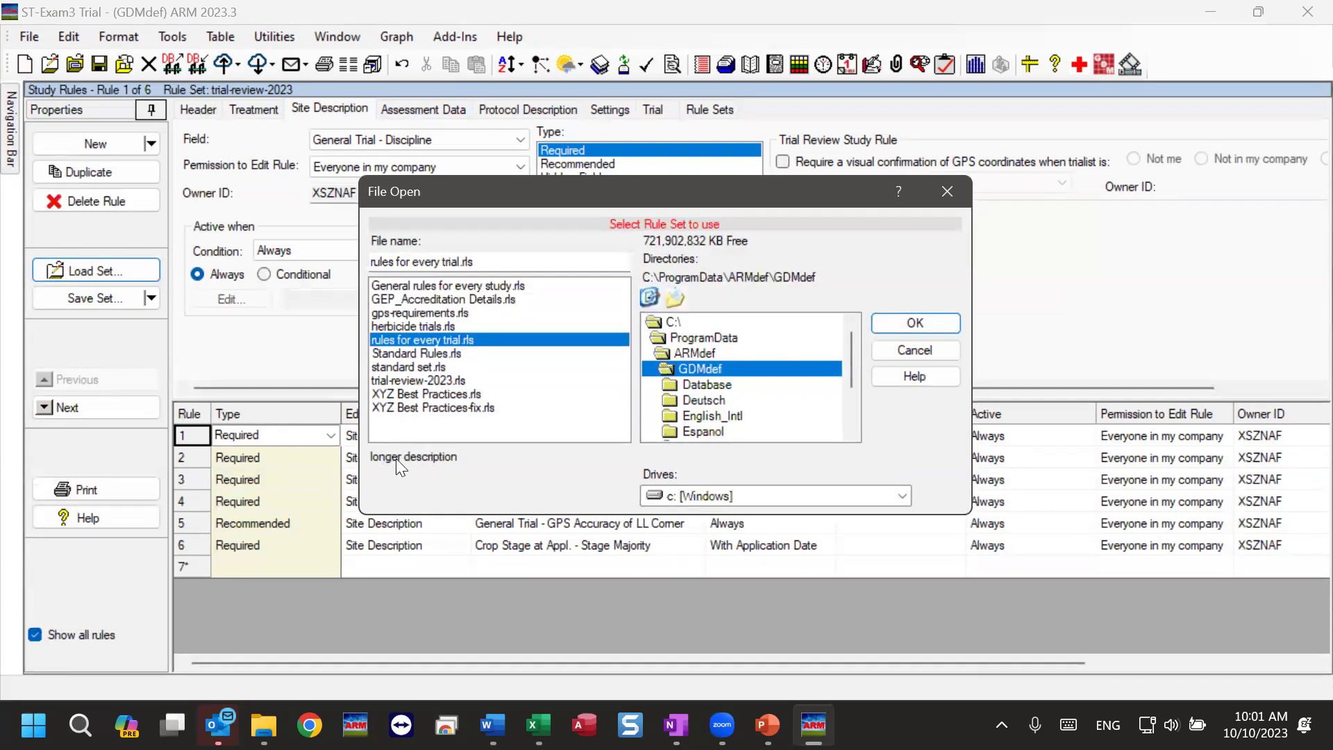
pyautogui.click(425, 285)
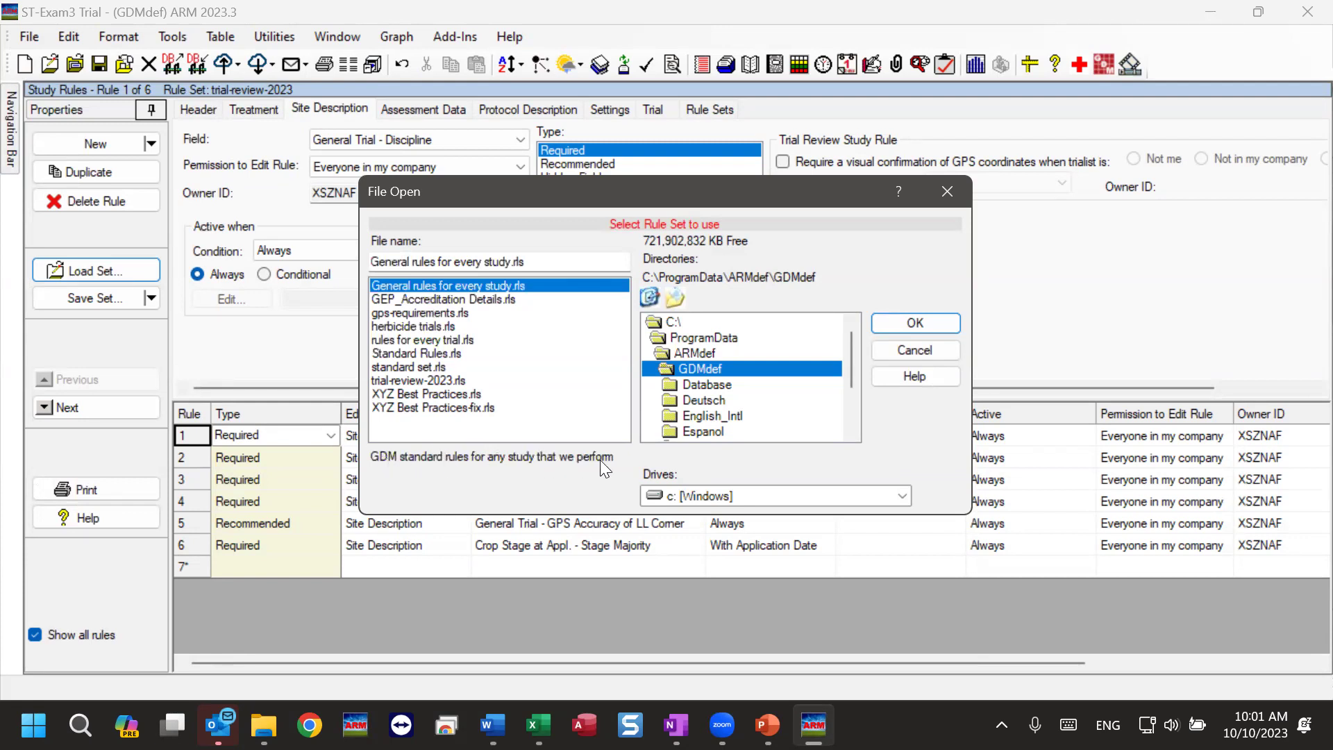
pyautogui.click(400, 380)
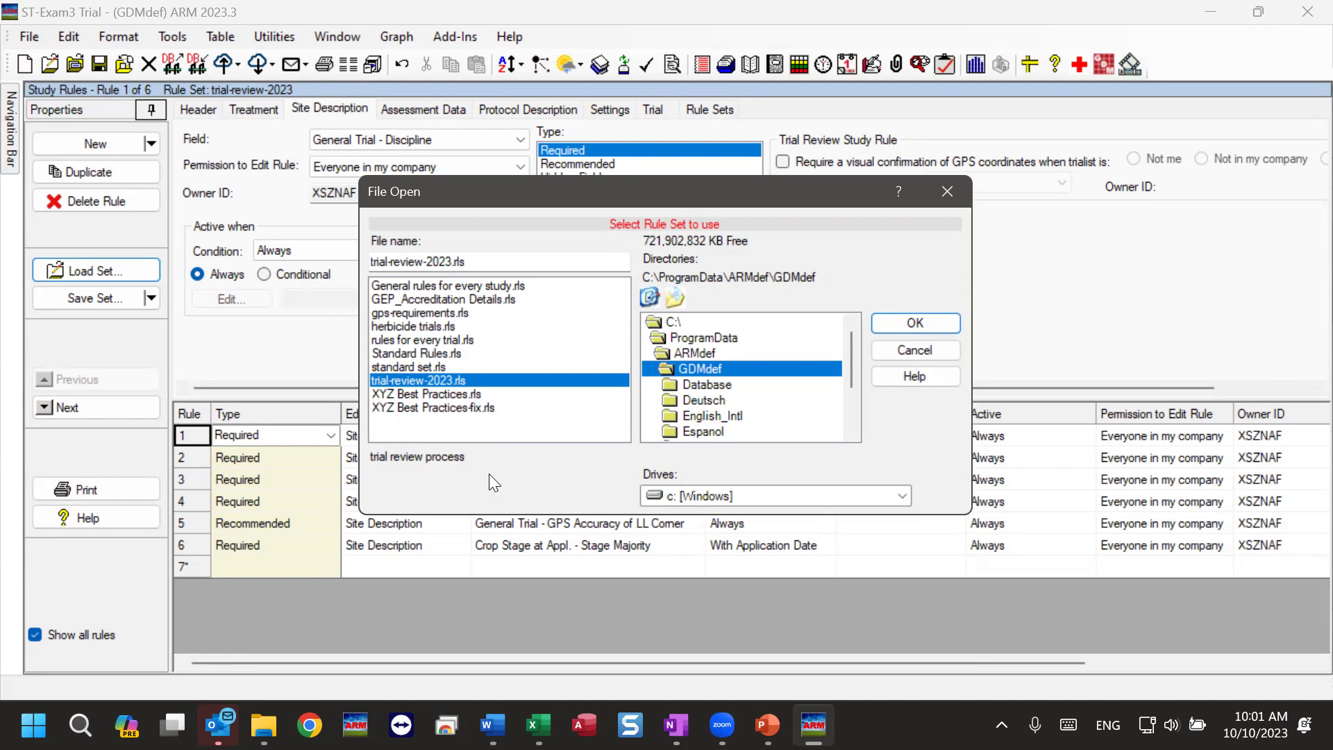
pyautogui.click(917, 350)
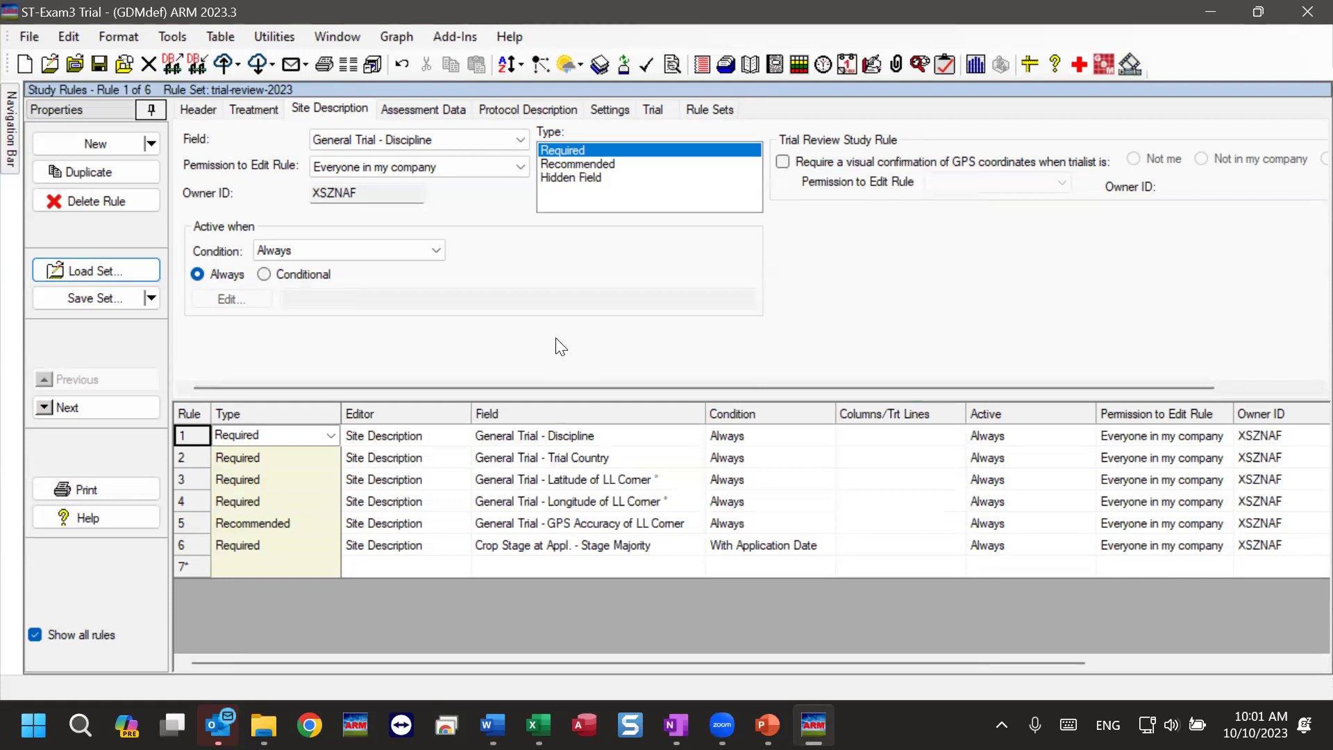